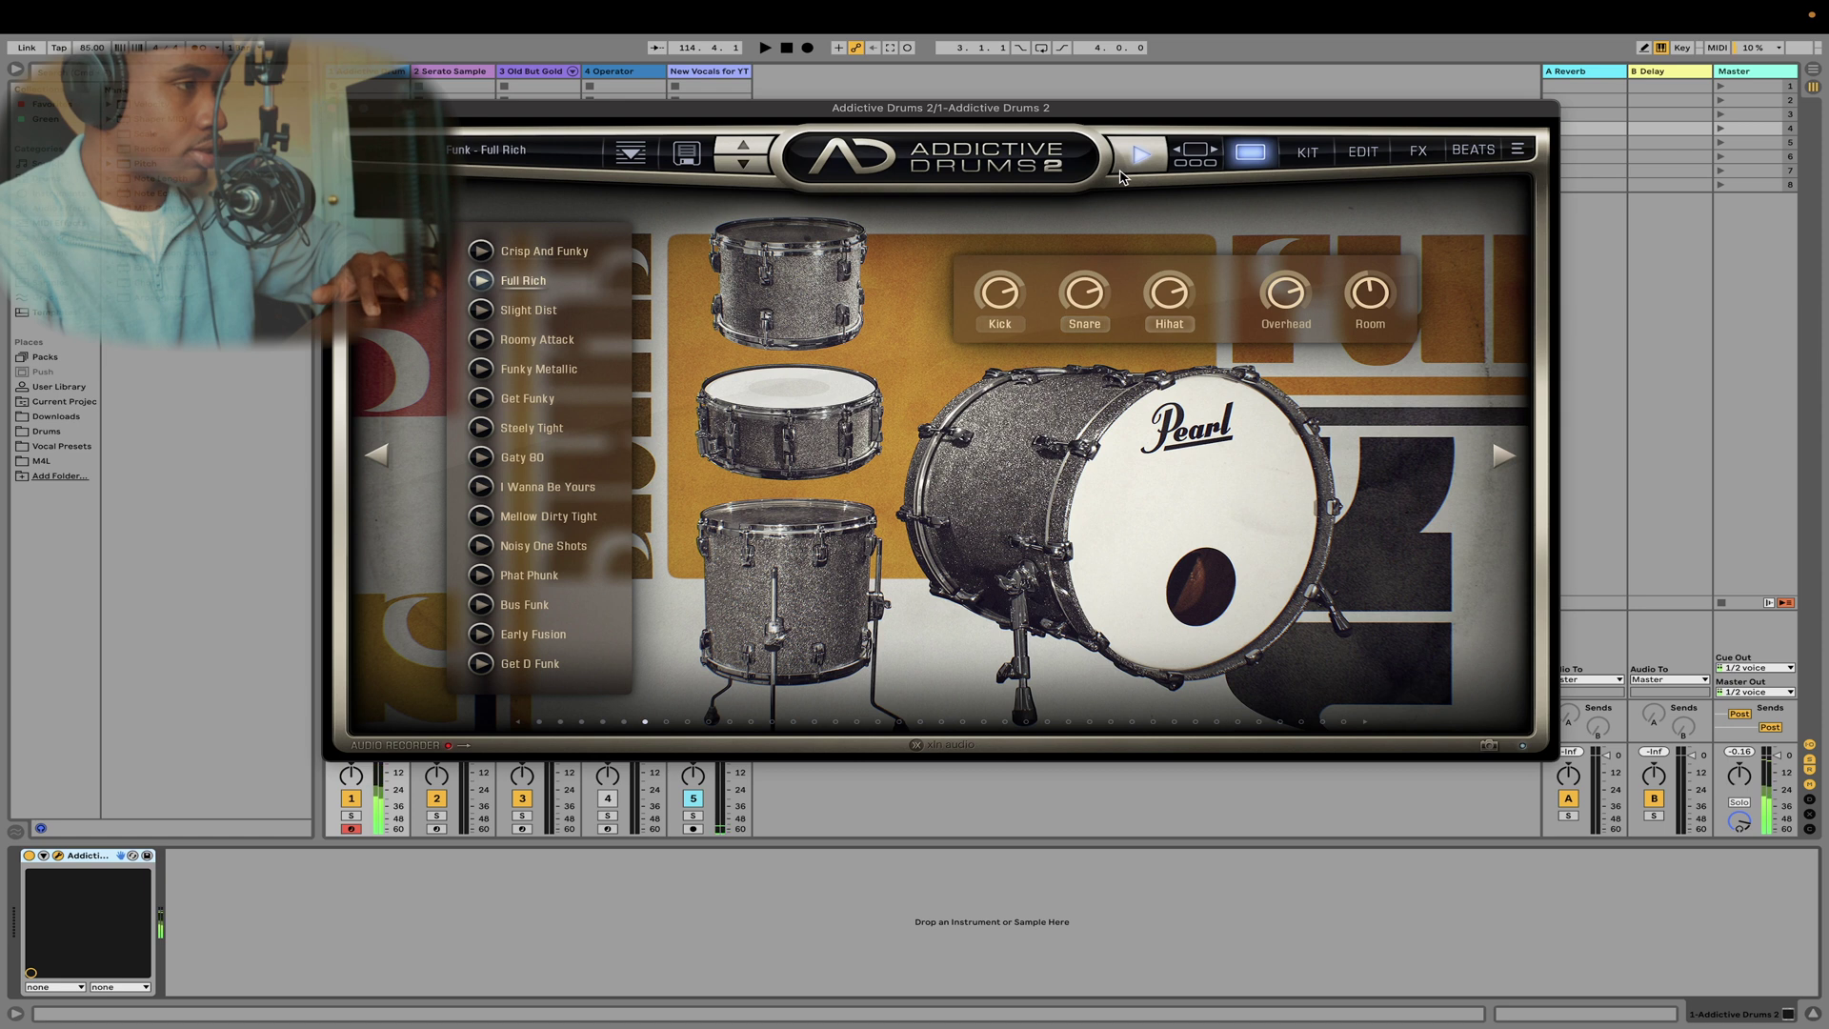
- Audition the Slight Dist preset from Funk, plus the Nightdriver and Dance Deluxe presets from Vintage Dry
click(1141, 155)
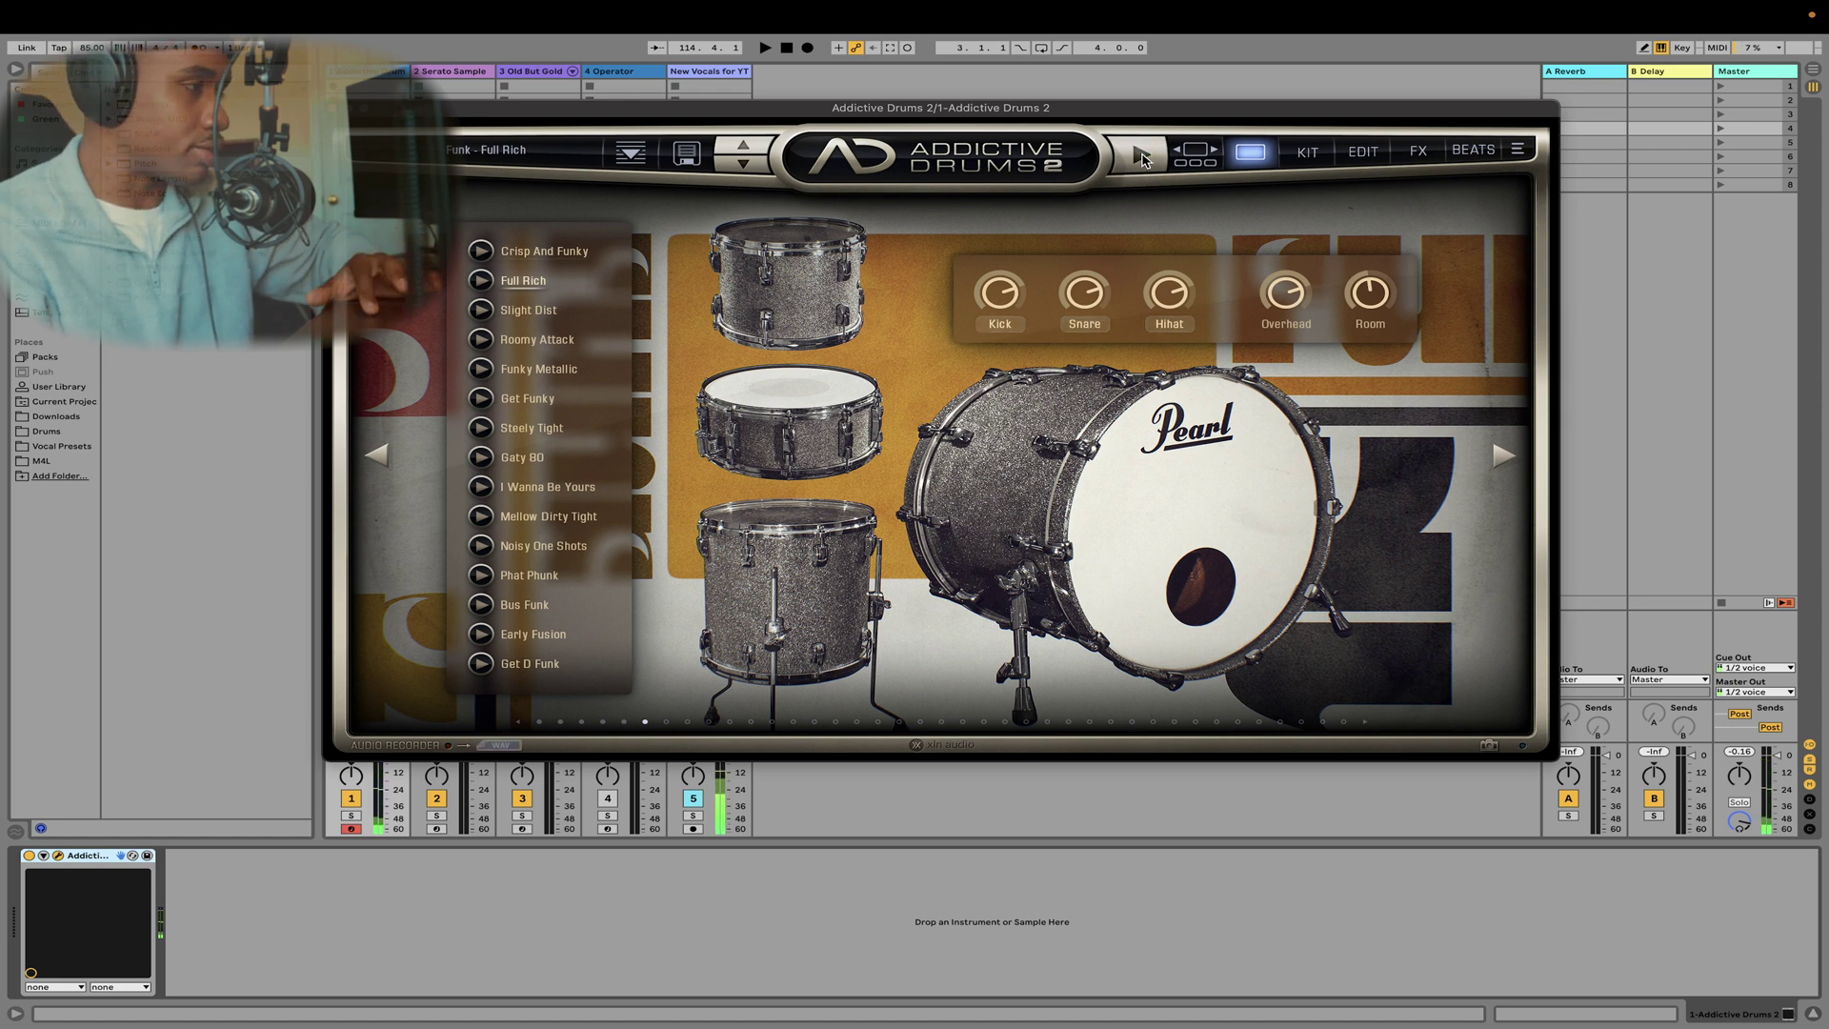
click(481, 310)
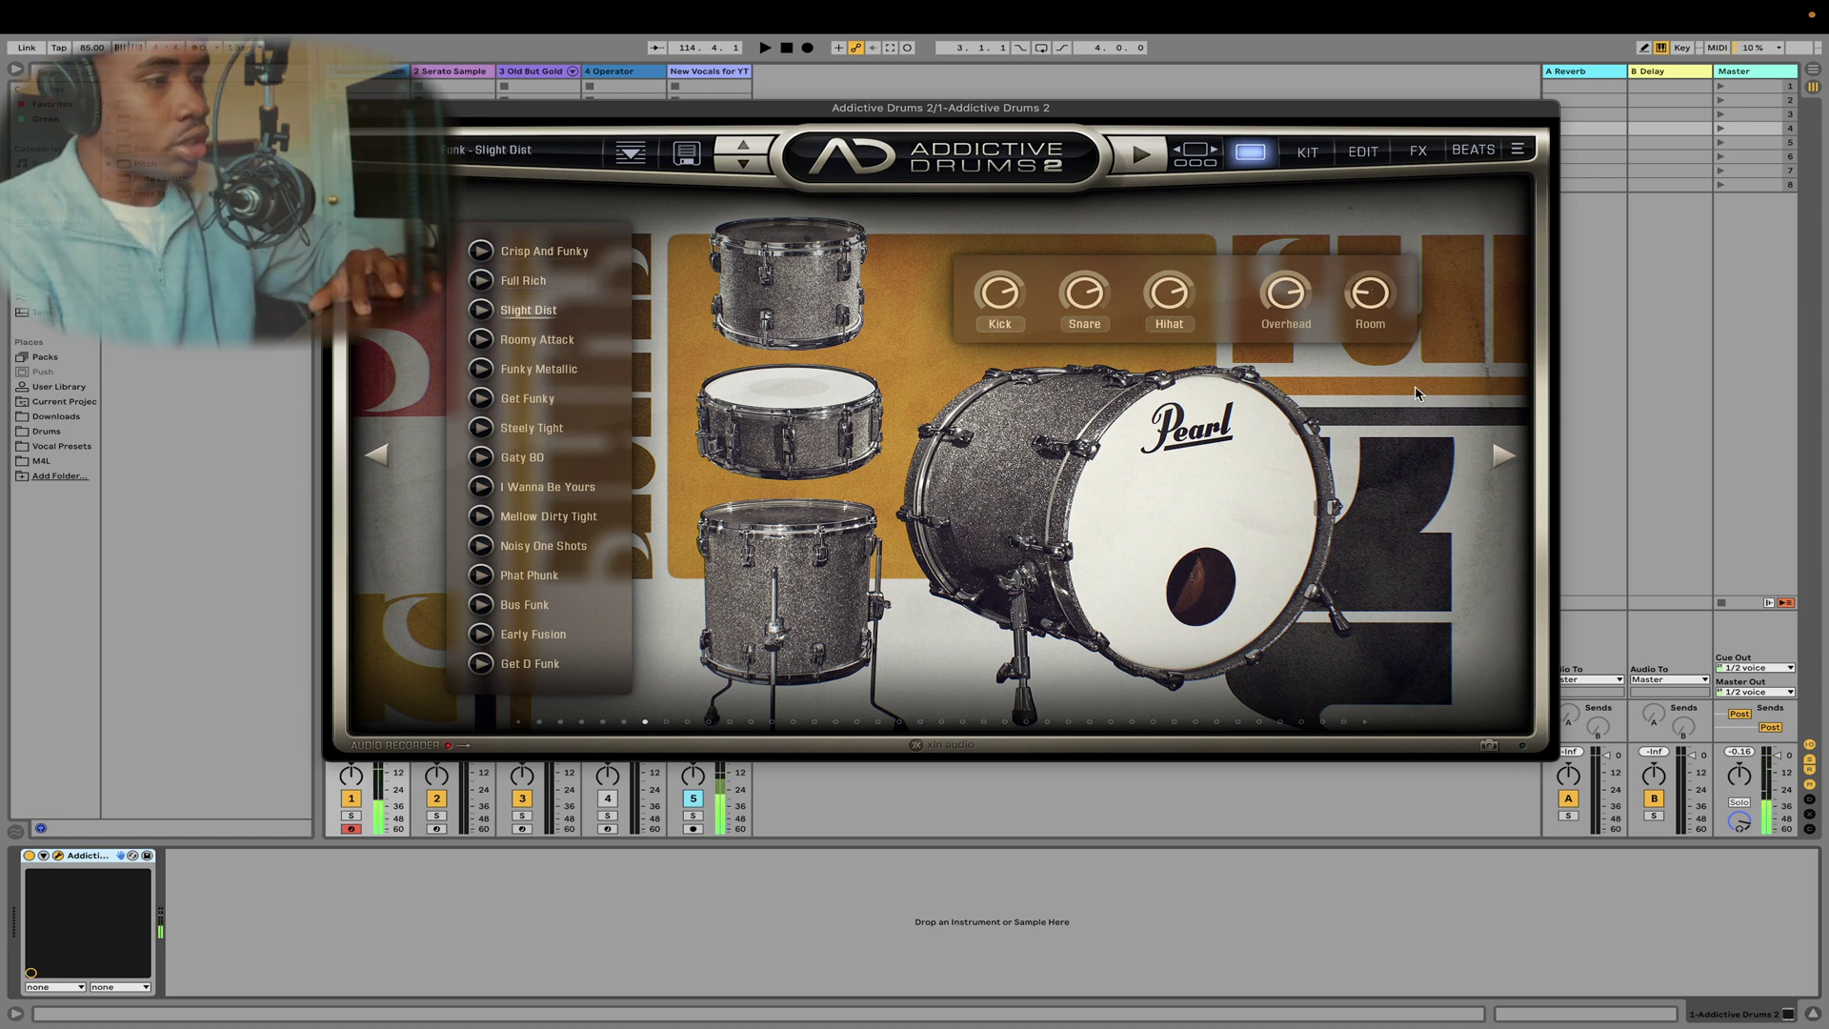
click(1503, 457)
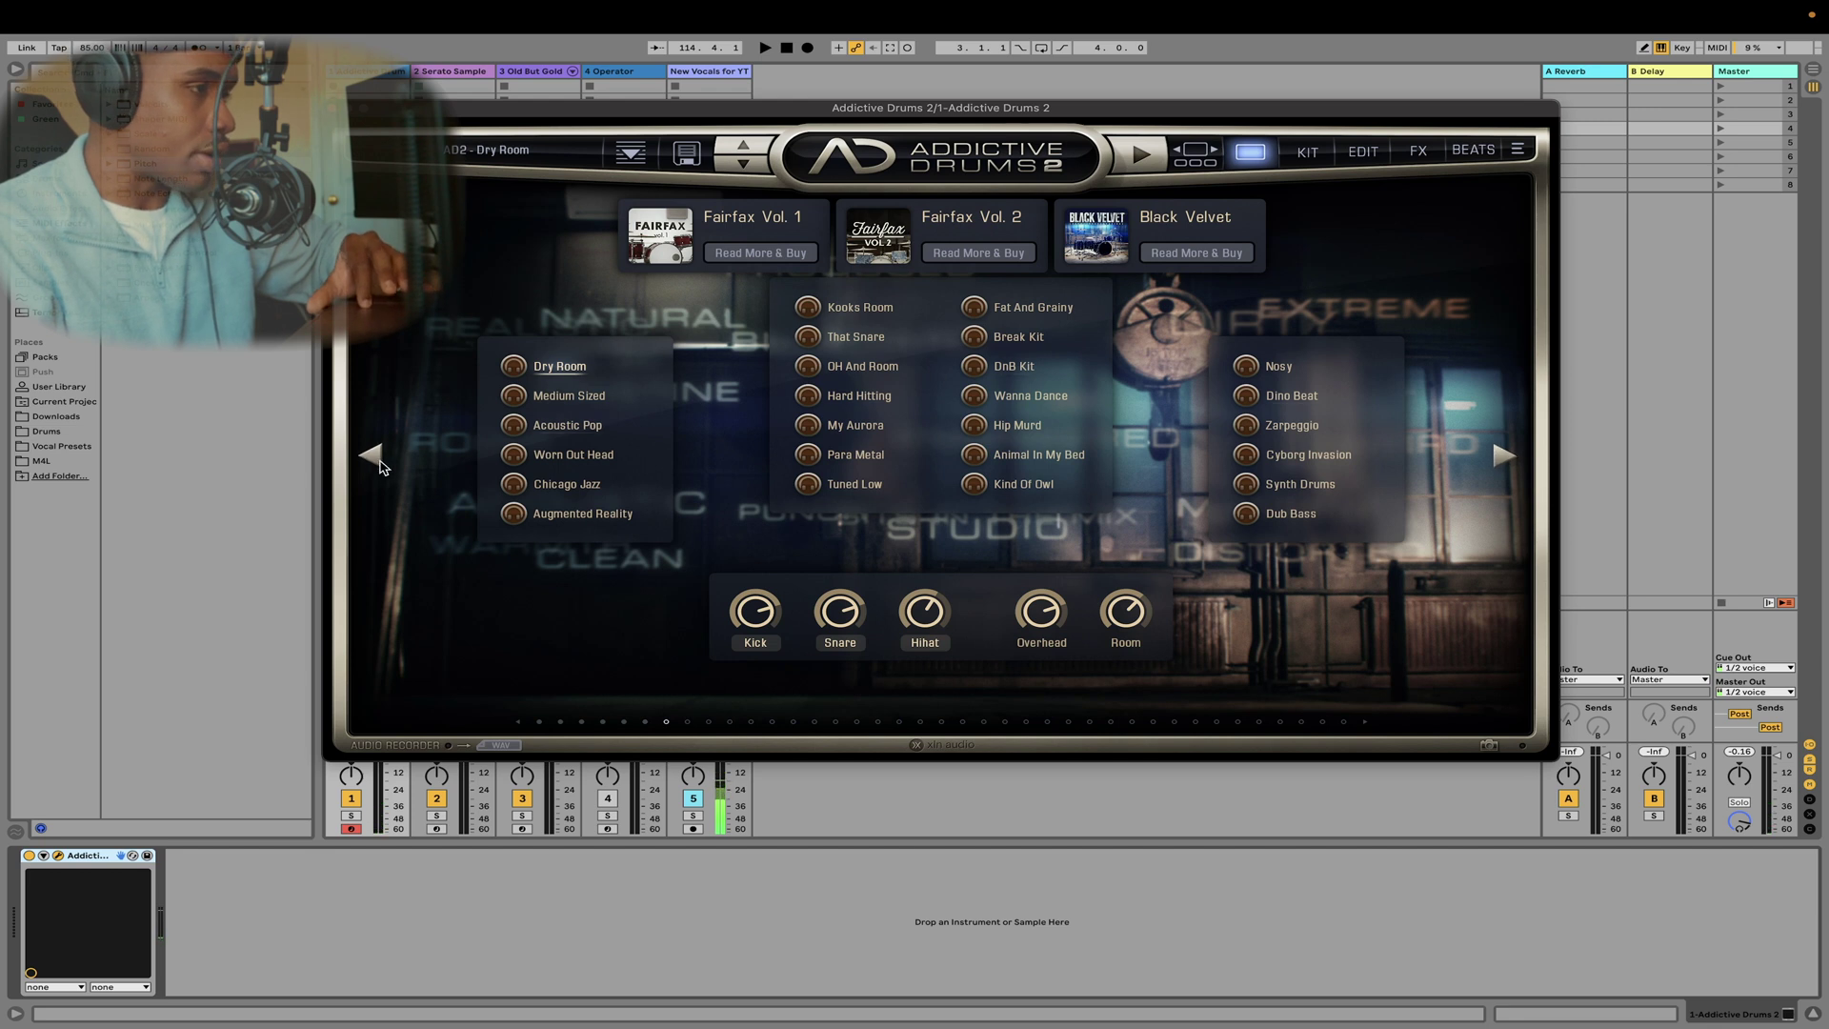
click(374, 455)
click(373, 455)
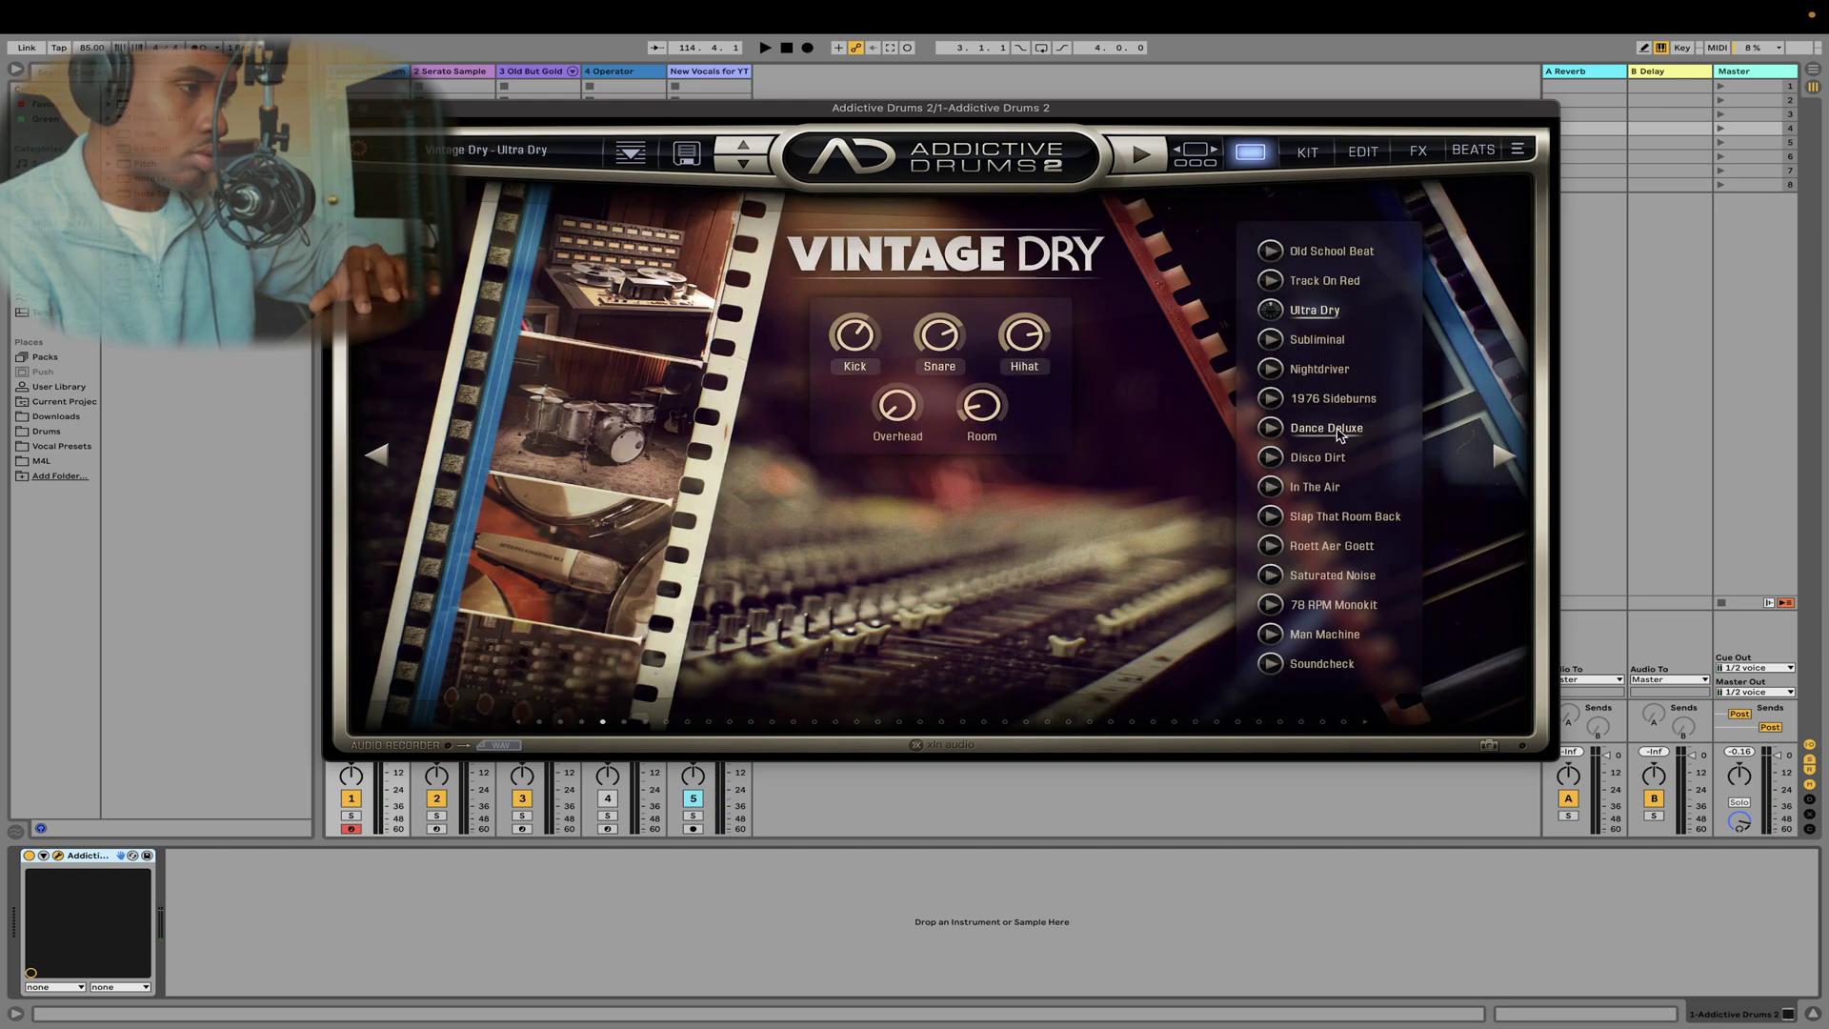
click(1270, 371)
click(1271, 429)
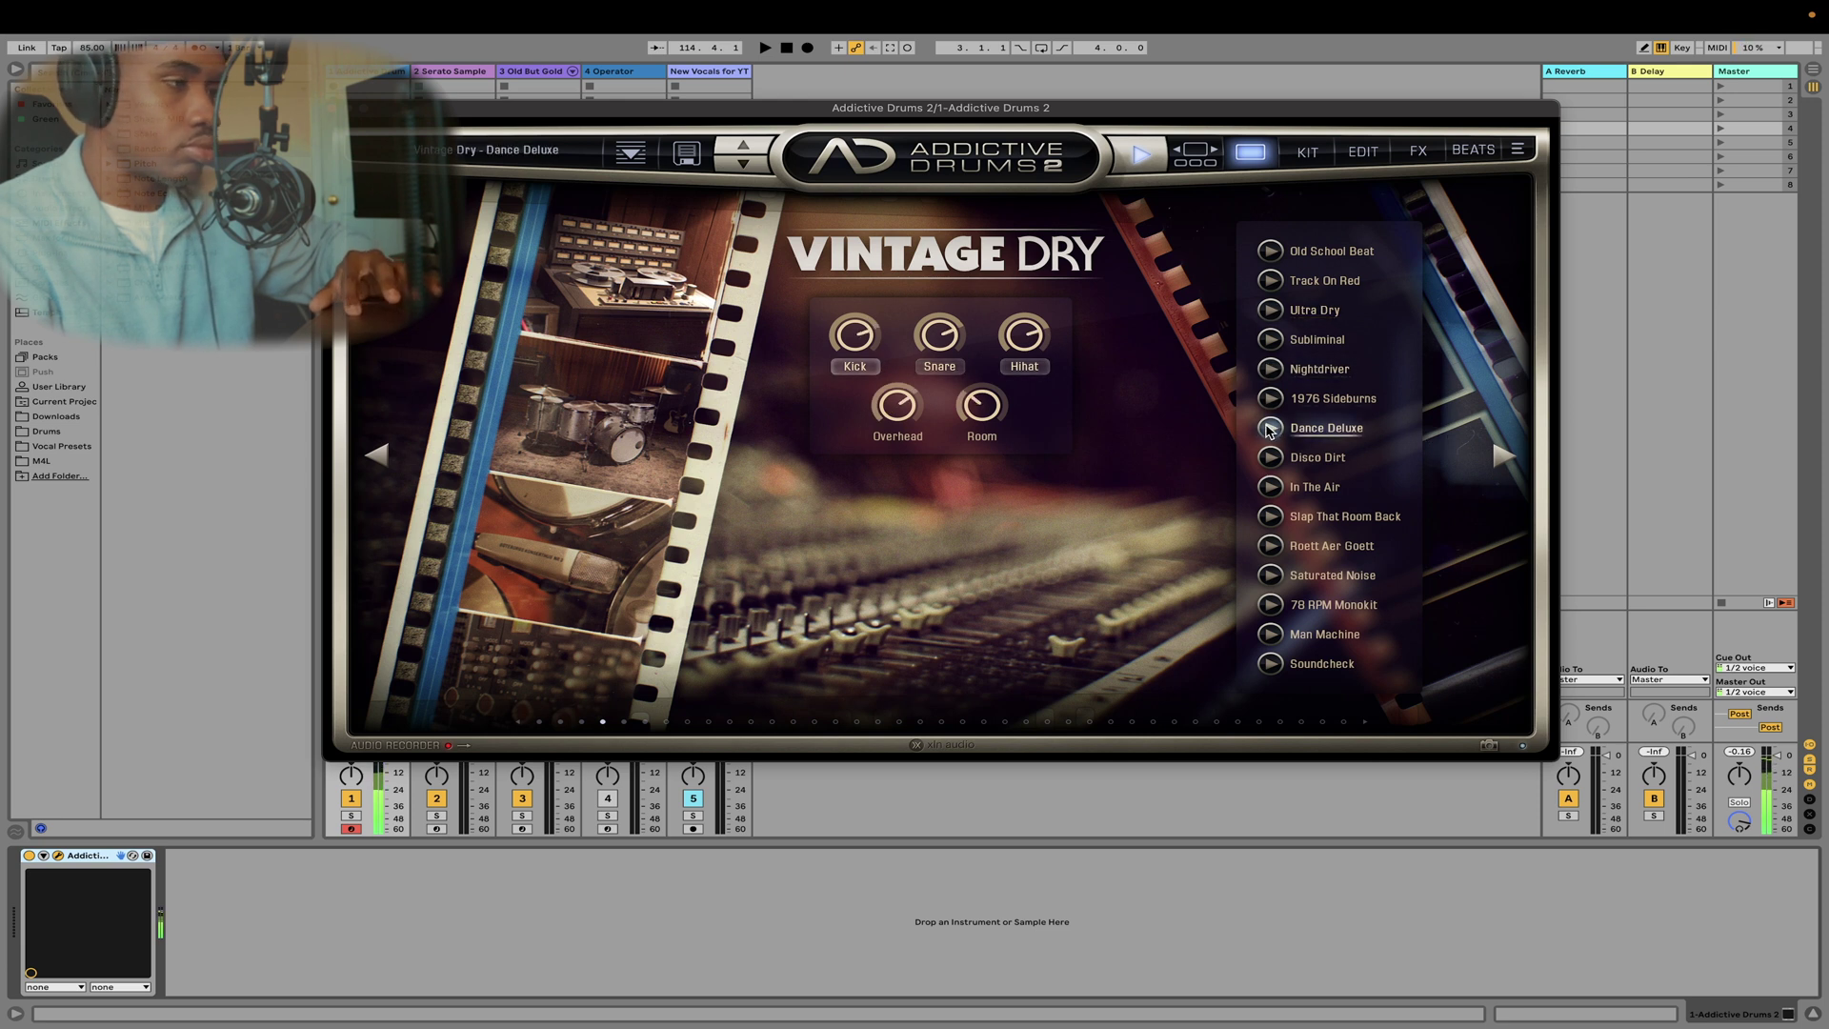
- Return to the Funk gallery, preview the Crisp And Funky preset and load the Get D Funk preset
click(1507, 460)
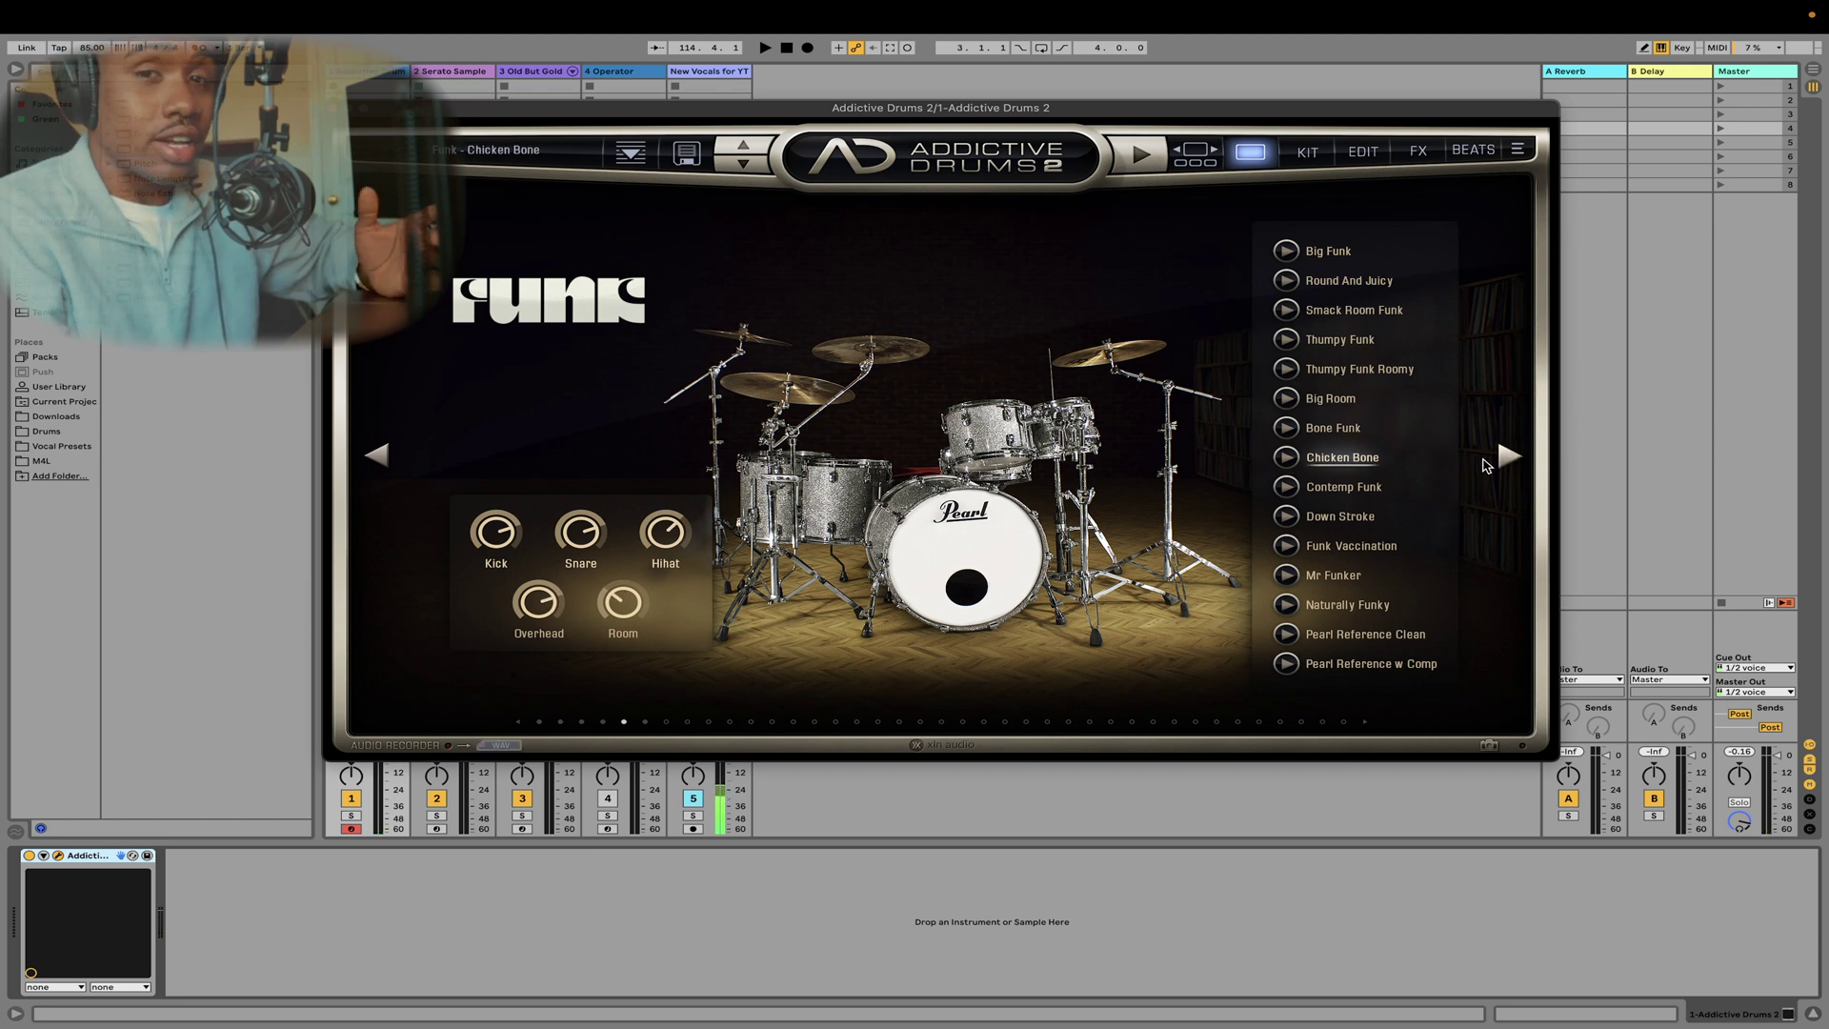
click(1504, 459)
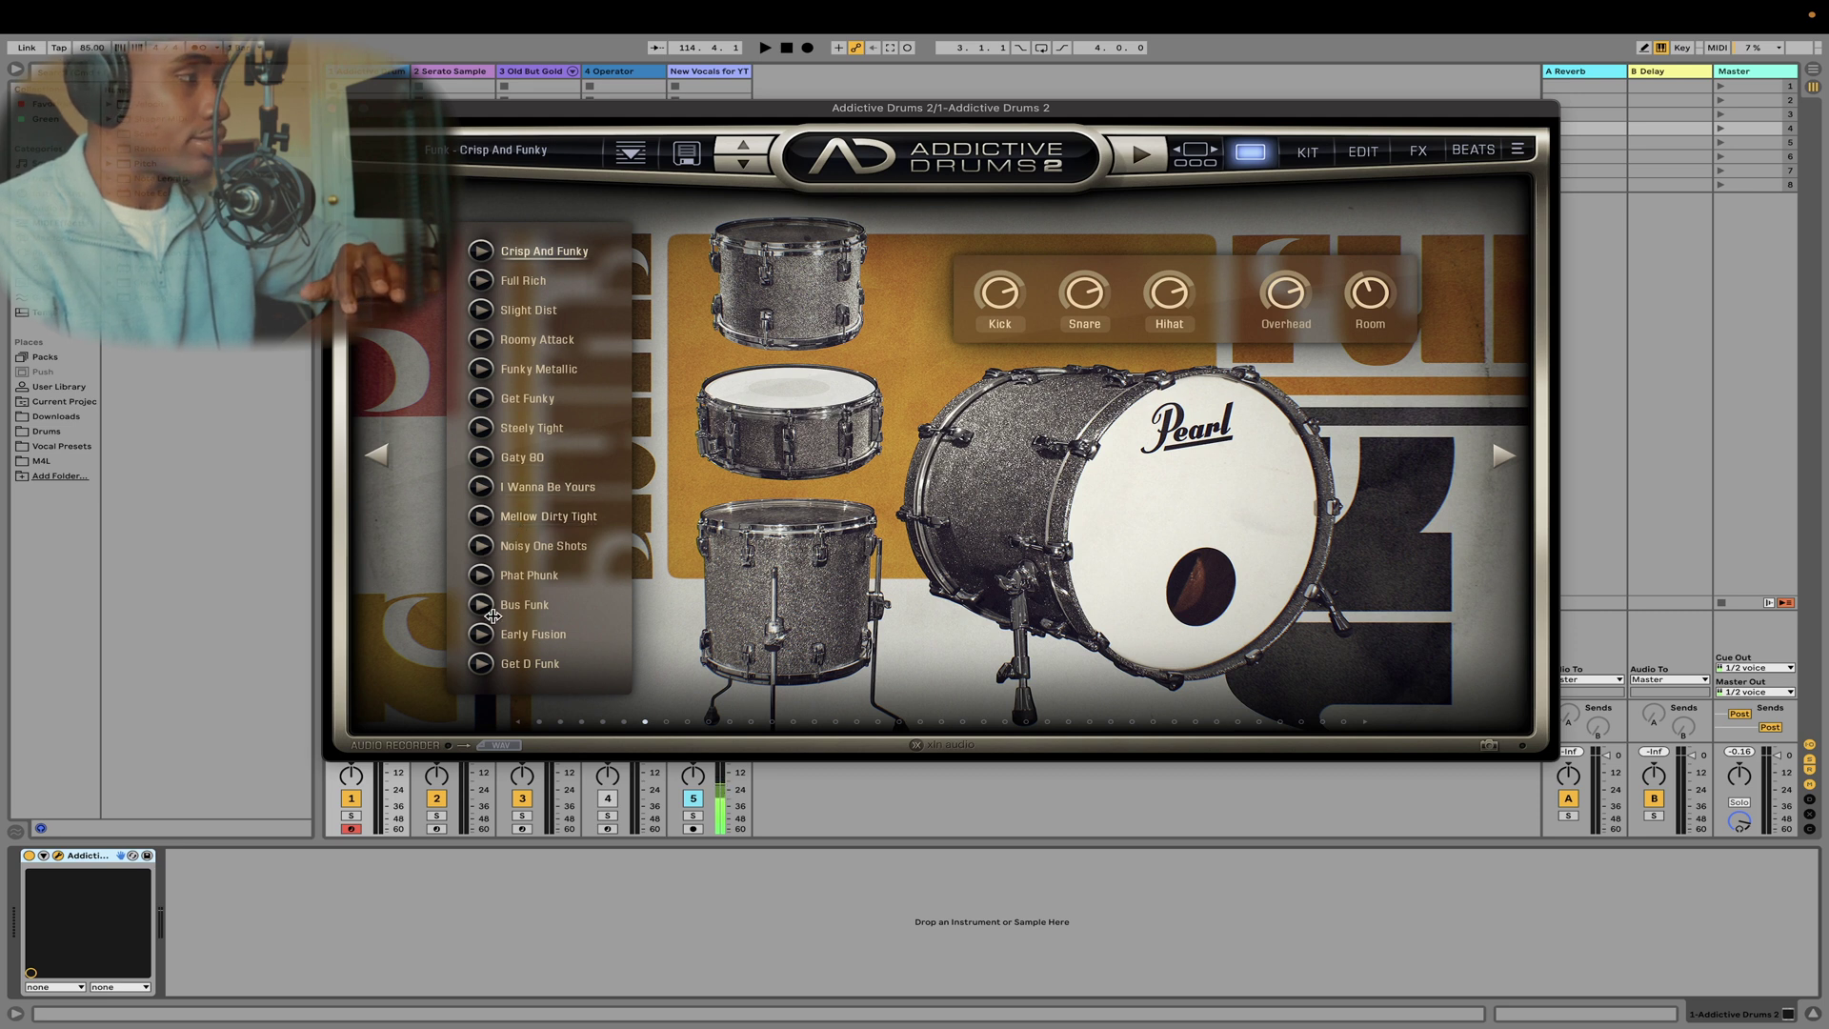
click(481, 249)
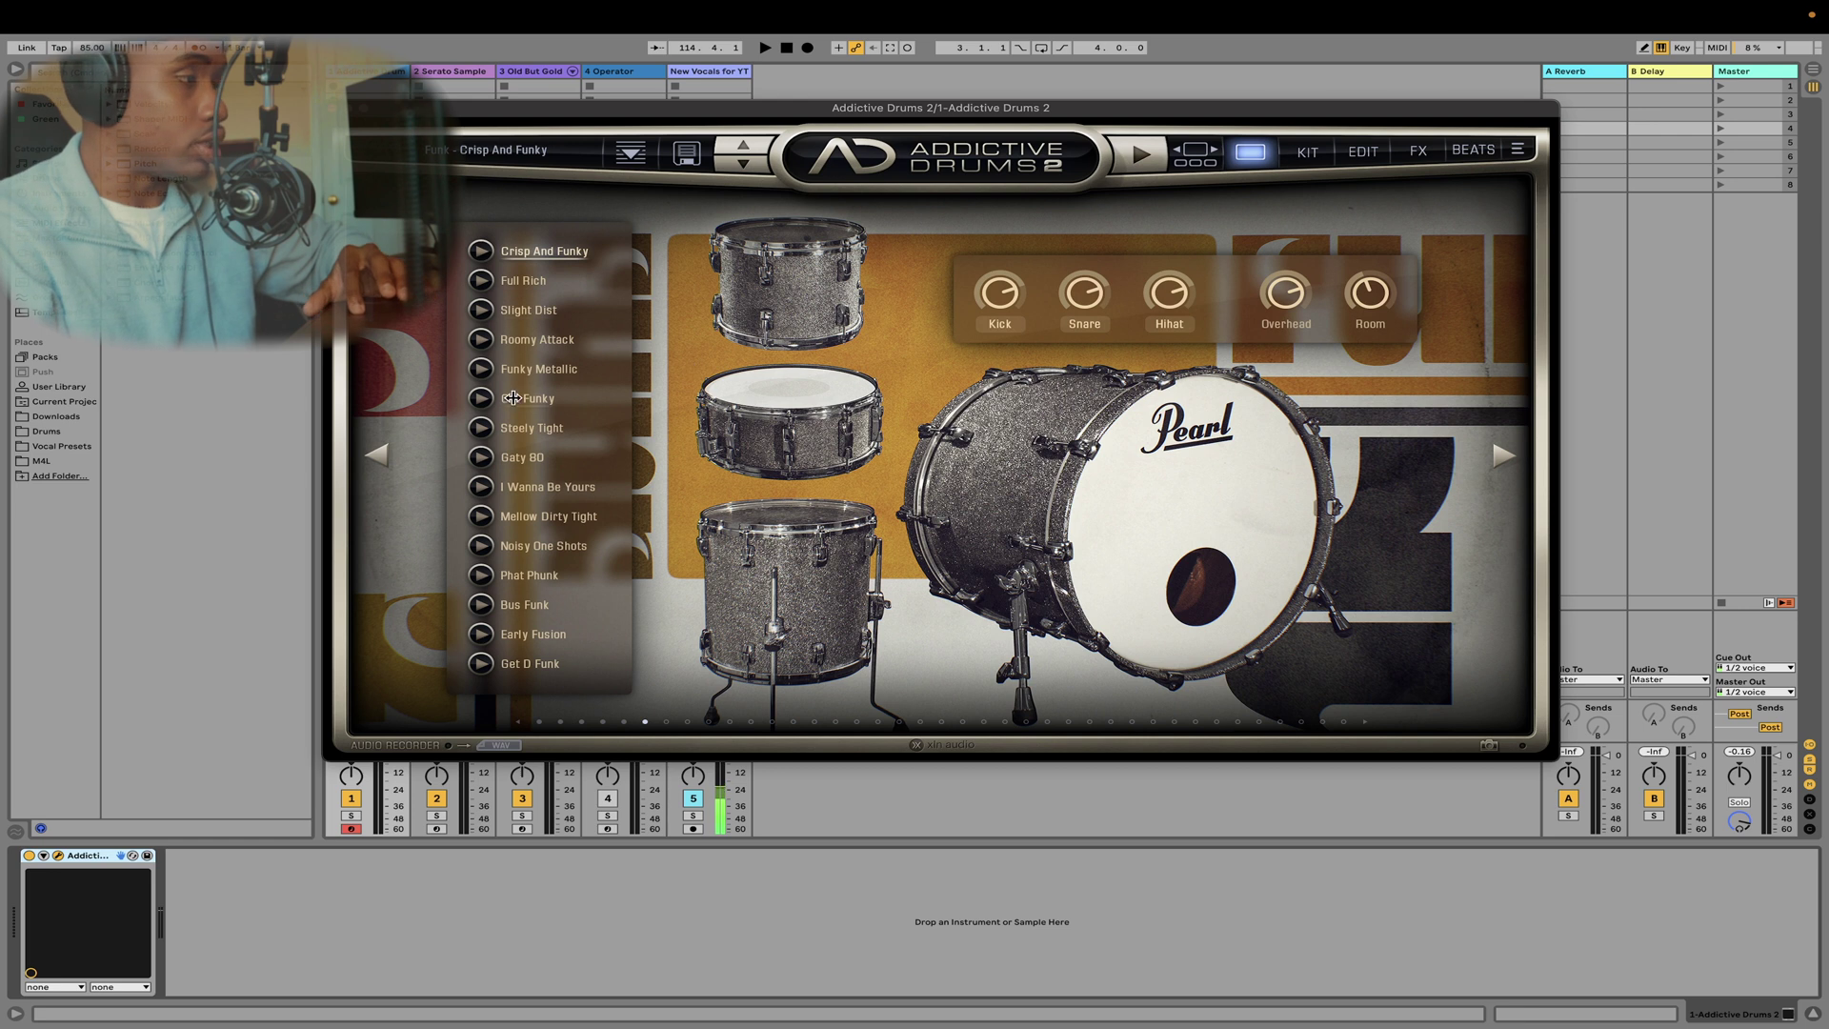
click(484, 661)
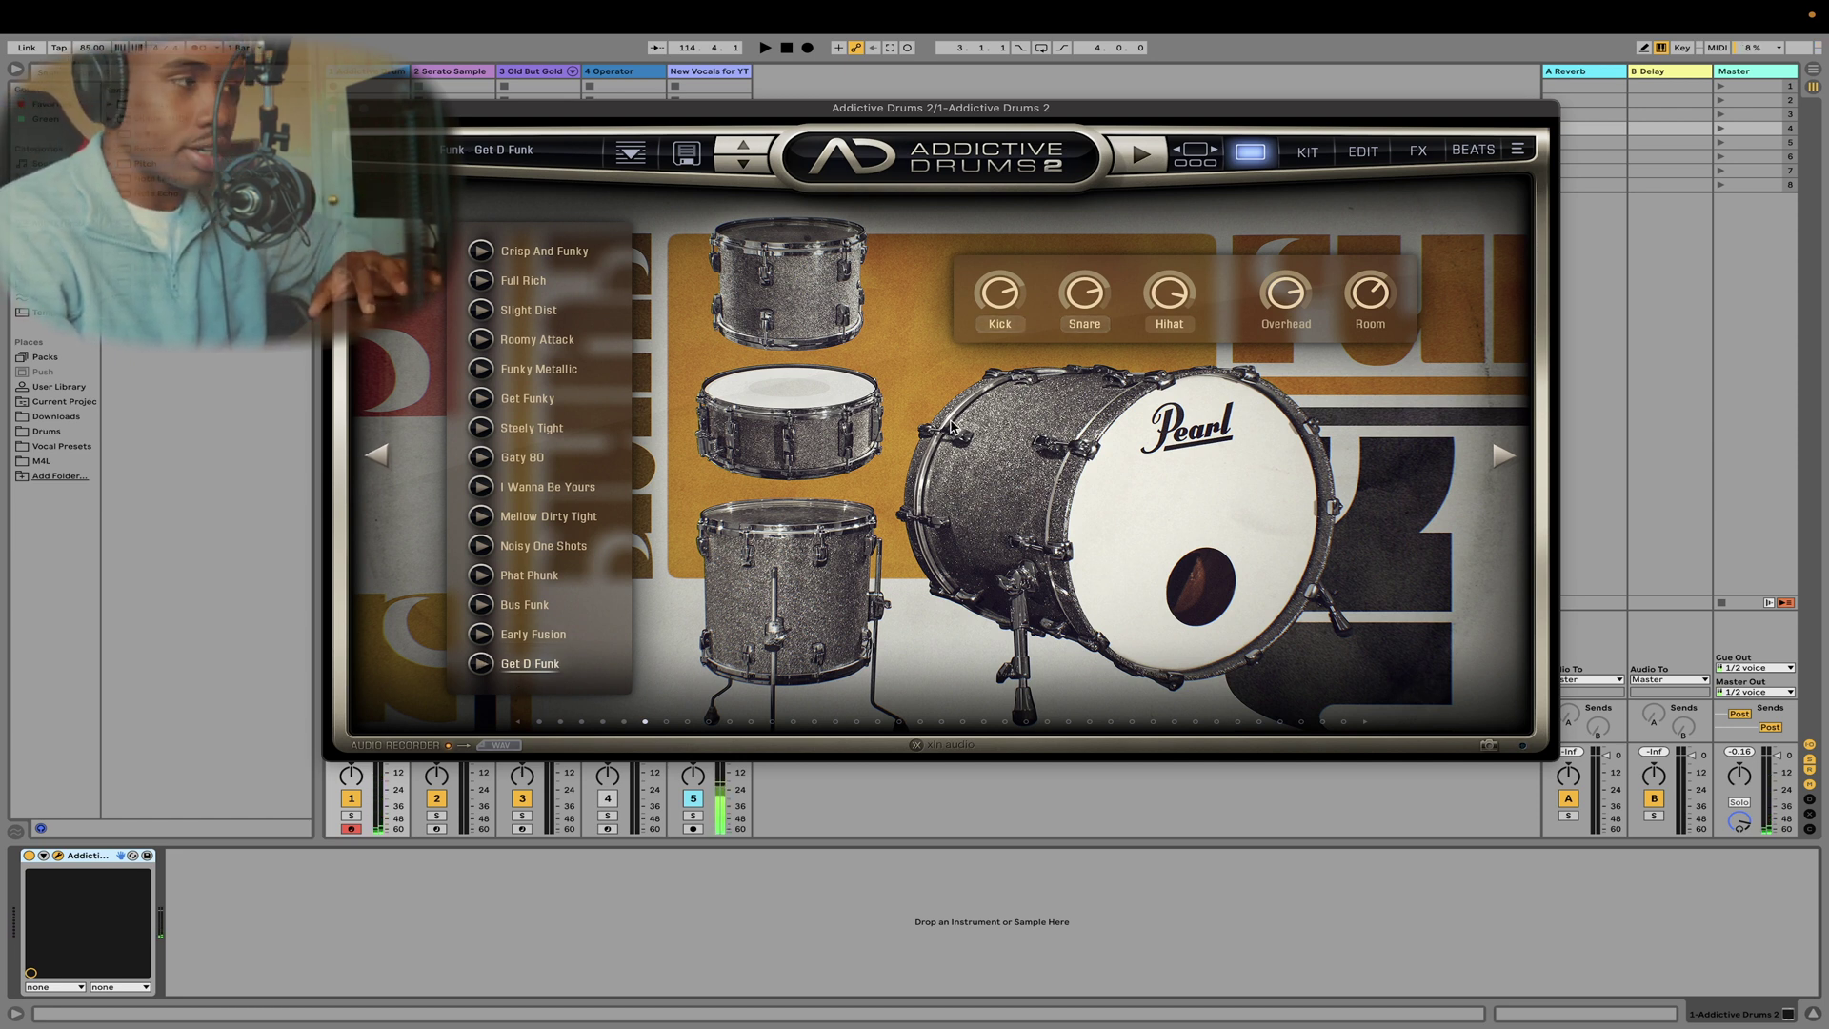
- Show the individual kit pieces and audition cymbals 1 to 3, the ride and the hi-hat
click(1306, 151)
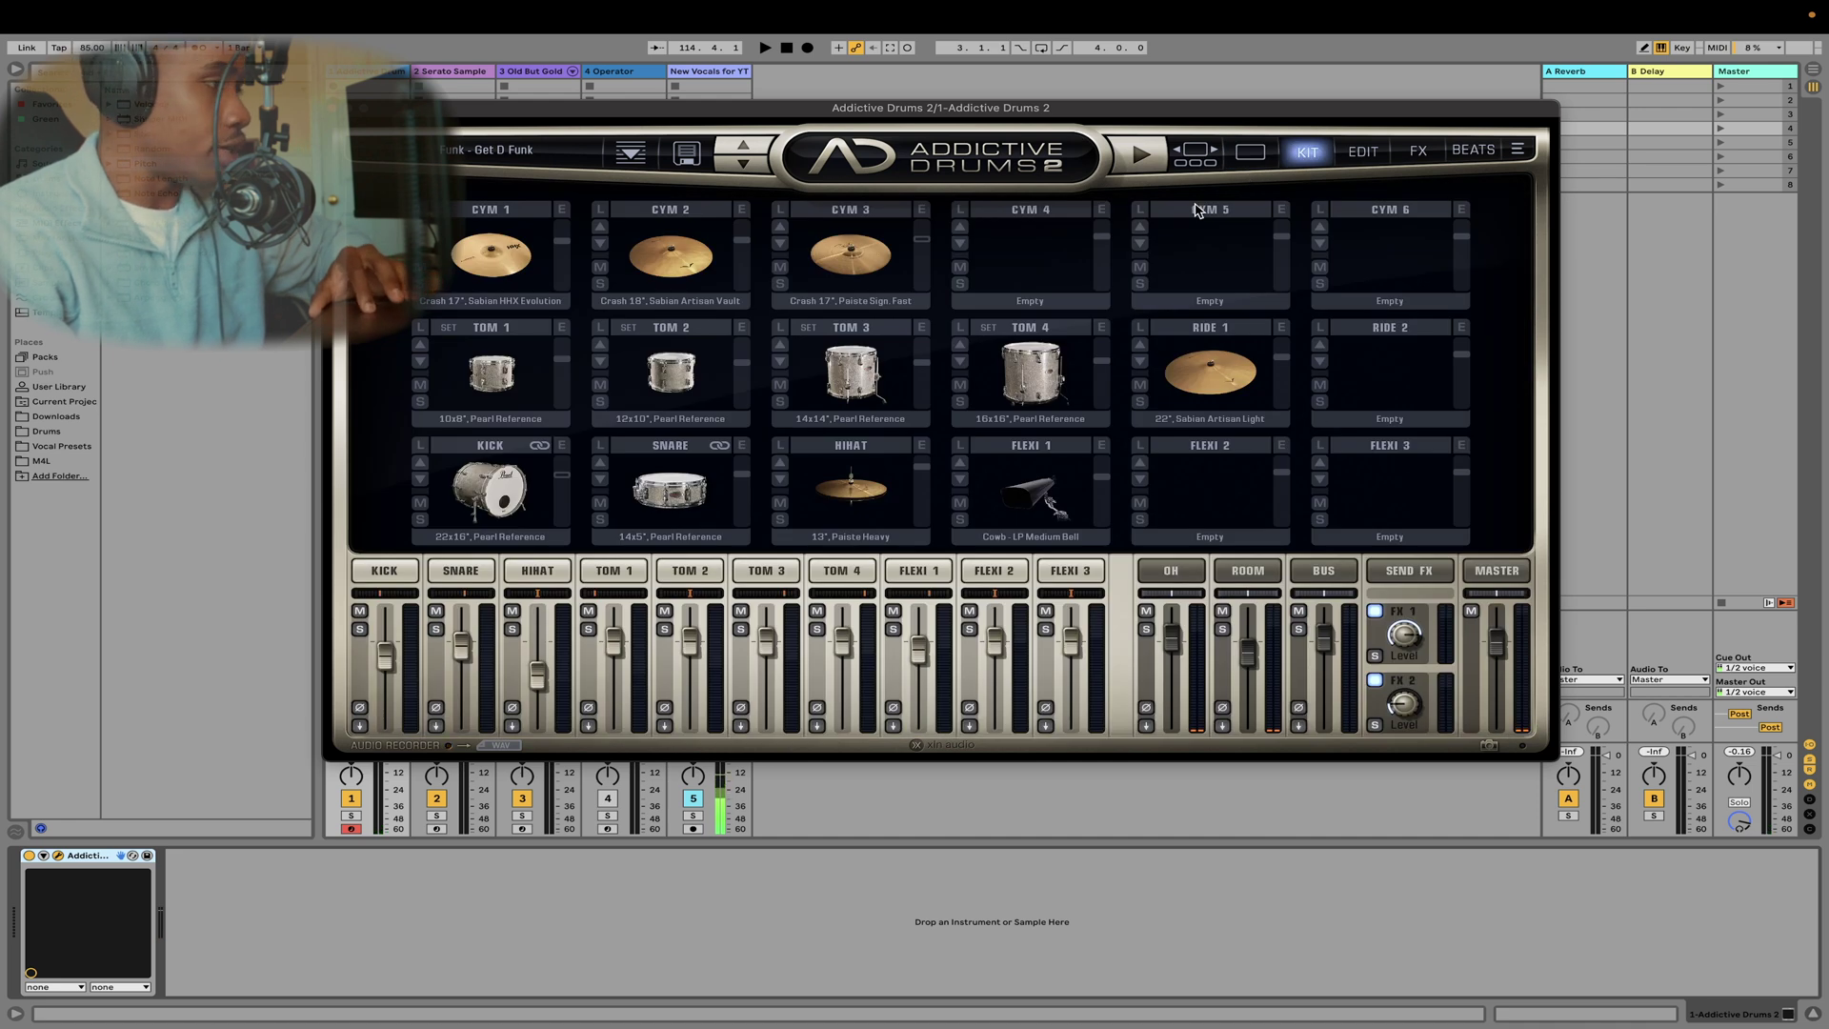
click(483, 253)
click(671, 255)
click(850, 255)
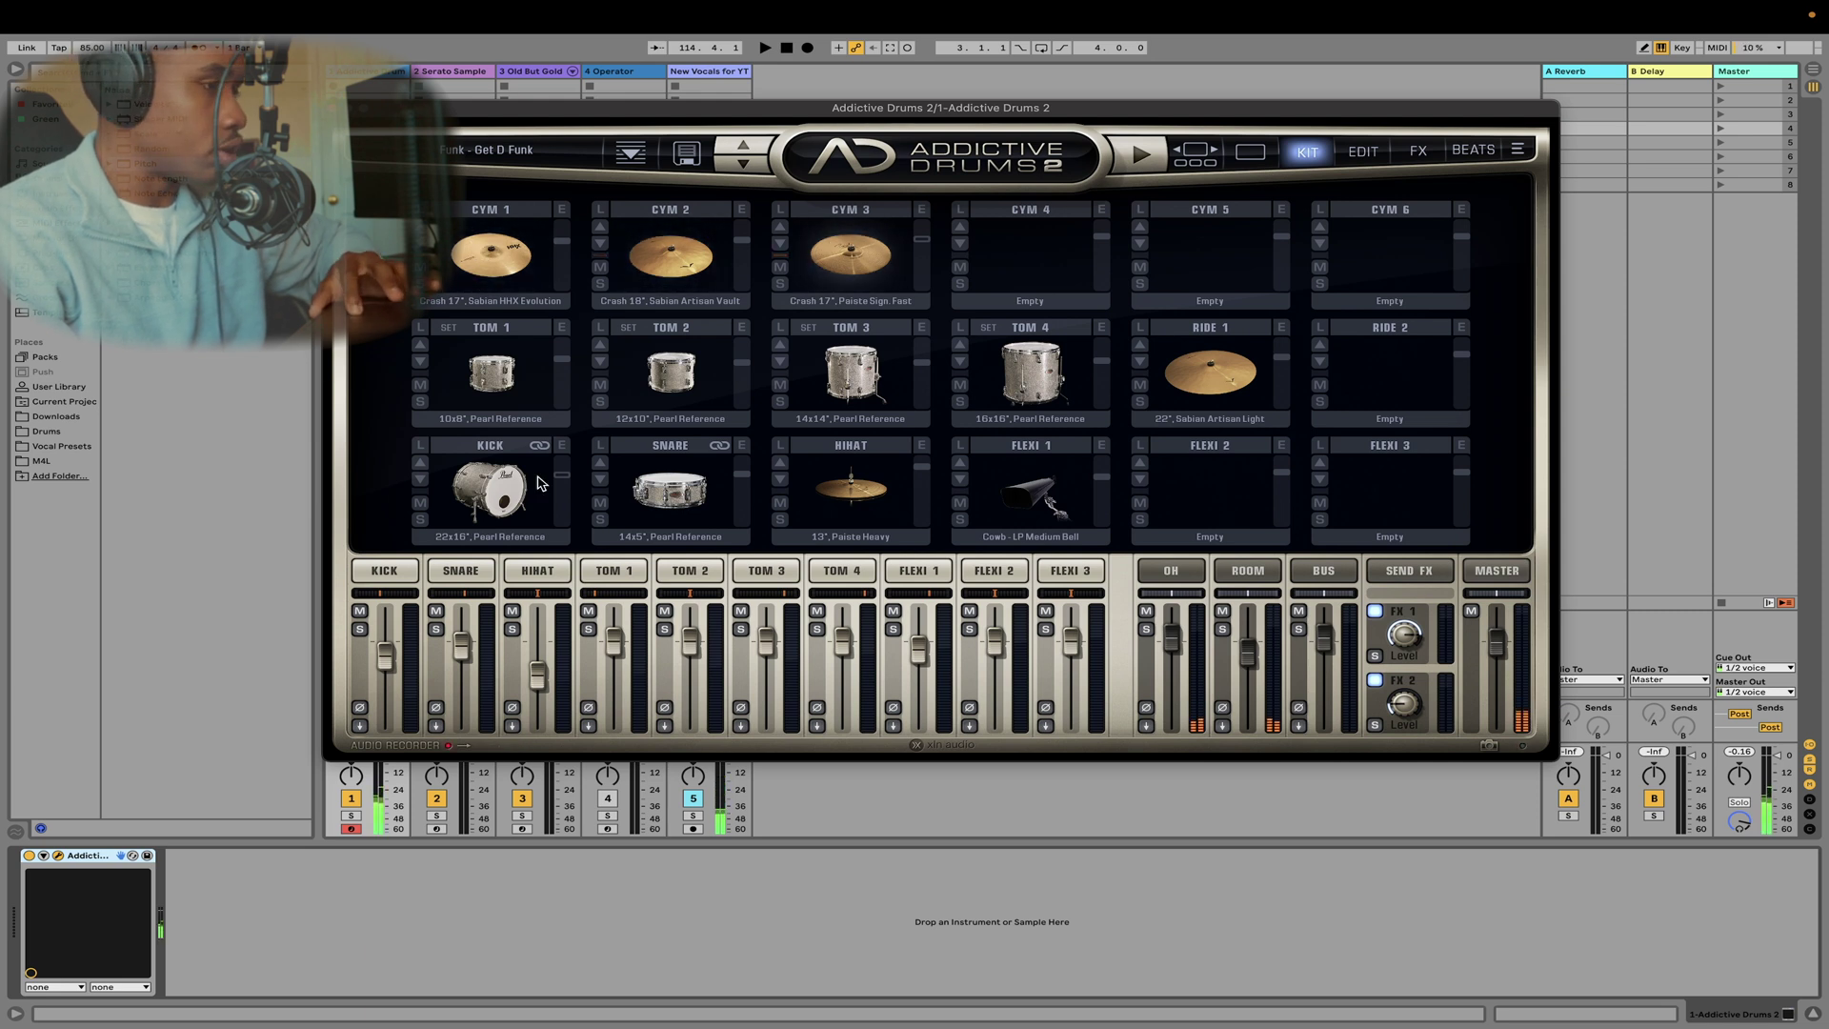
click(1222, 356)
click(850, 488)
- Audition the four toms, the kick, the snare and the cowbell in the Flexi 1 slot
click(467, 362)
click(670, 371)
click(851, 371)
click(1032, 371)
click(489, 488)
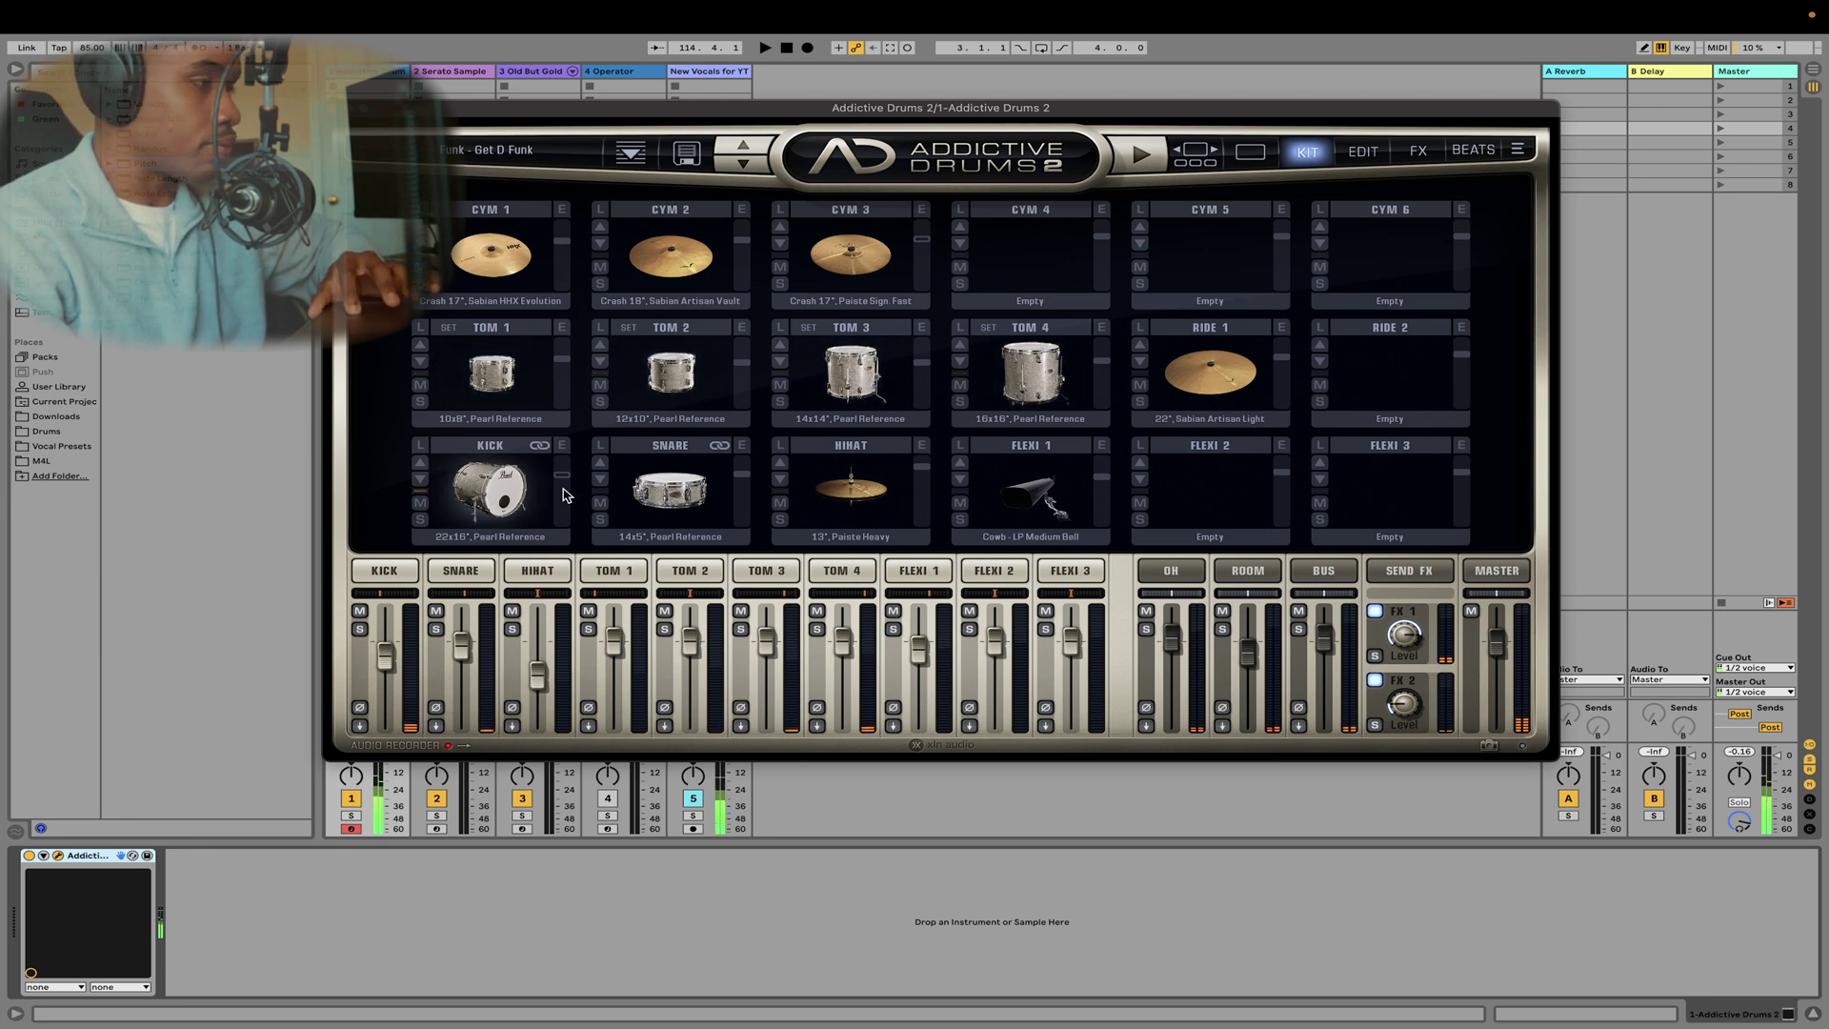
click(653, 493)
click(1040, 493)
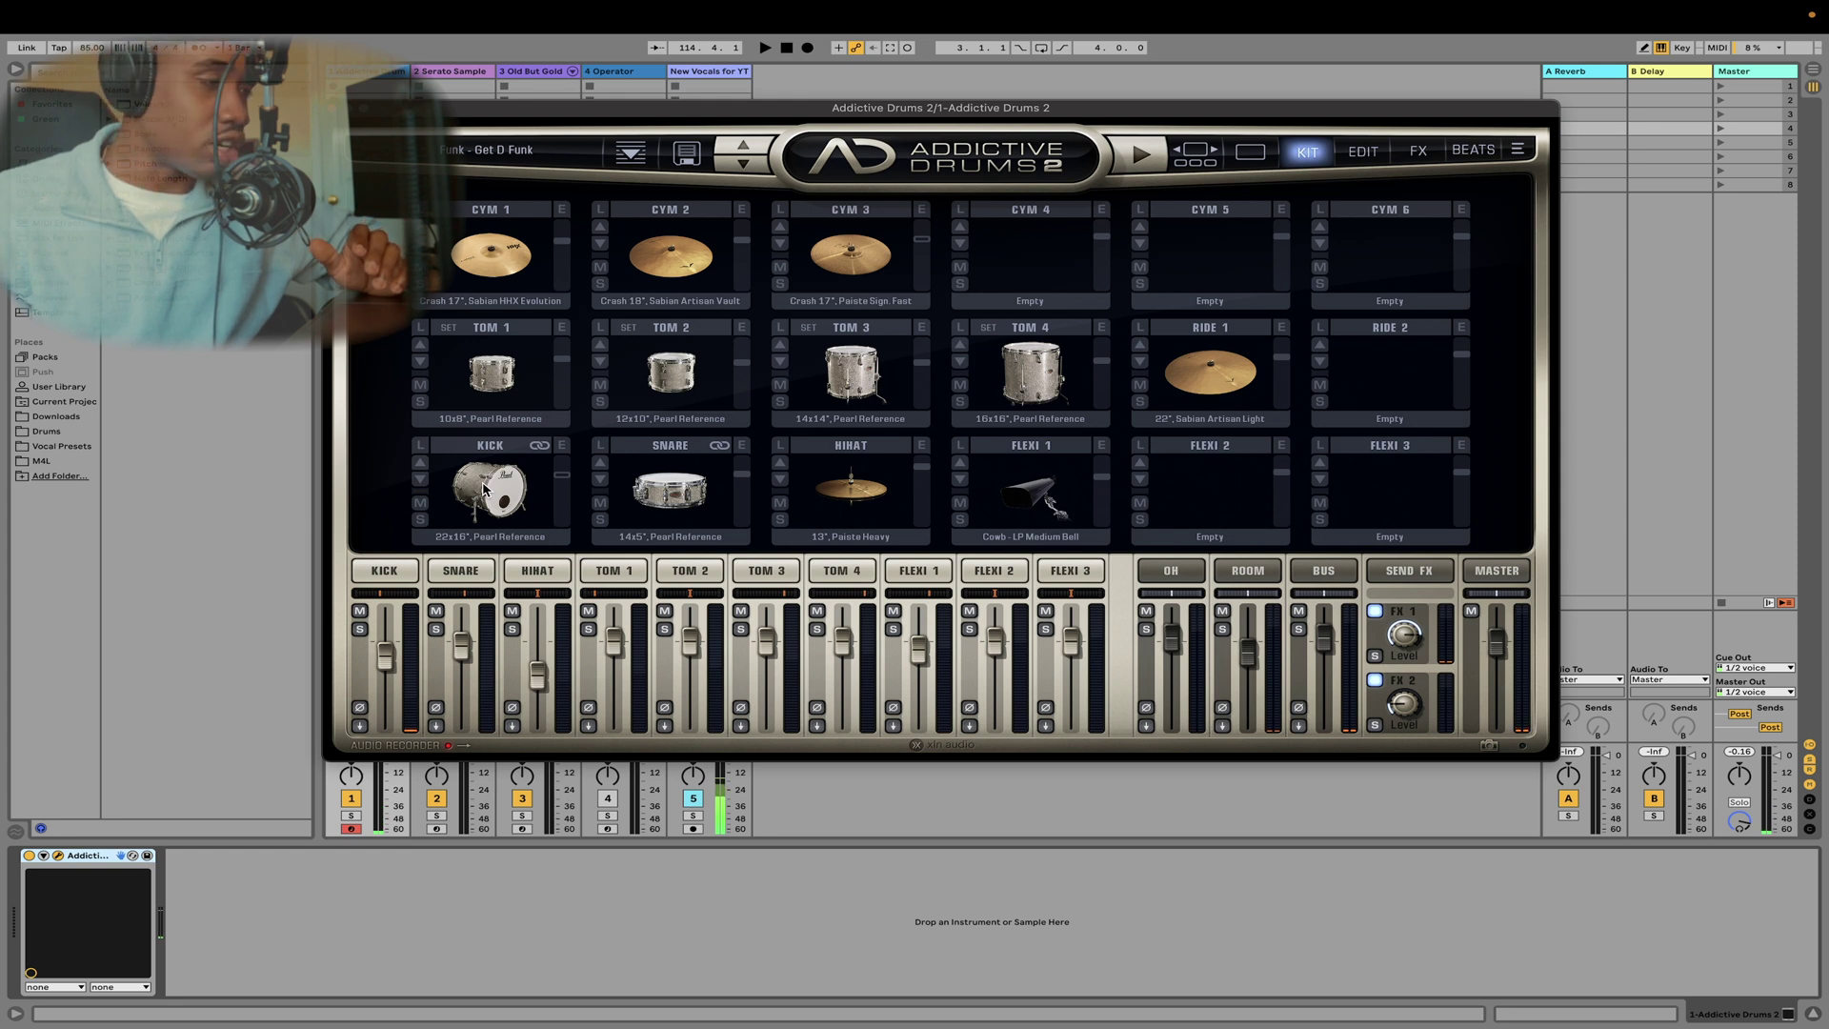
- Audition the kick drum several times, deactivating and reactivating track 5 in the mixer
click(484, 489)
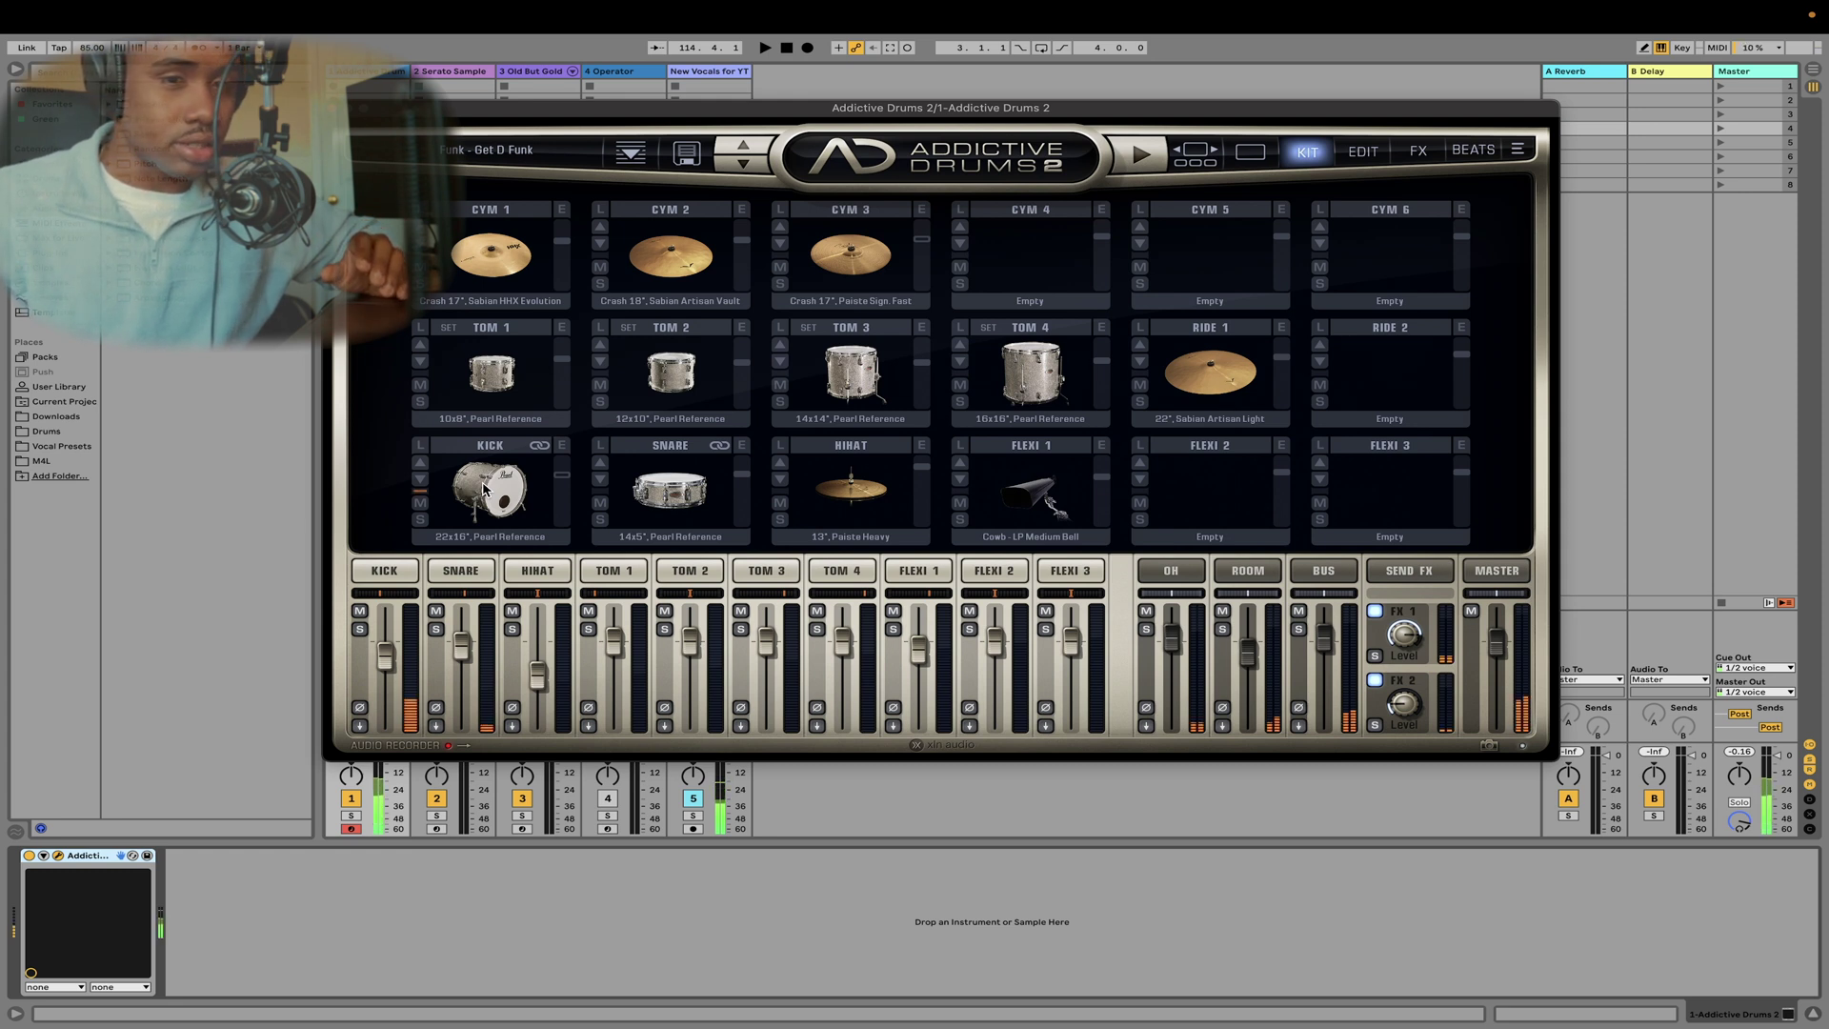
click(484, 489)
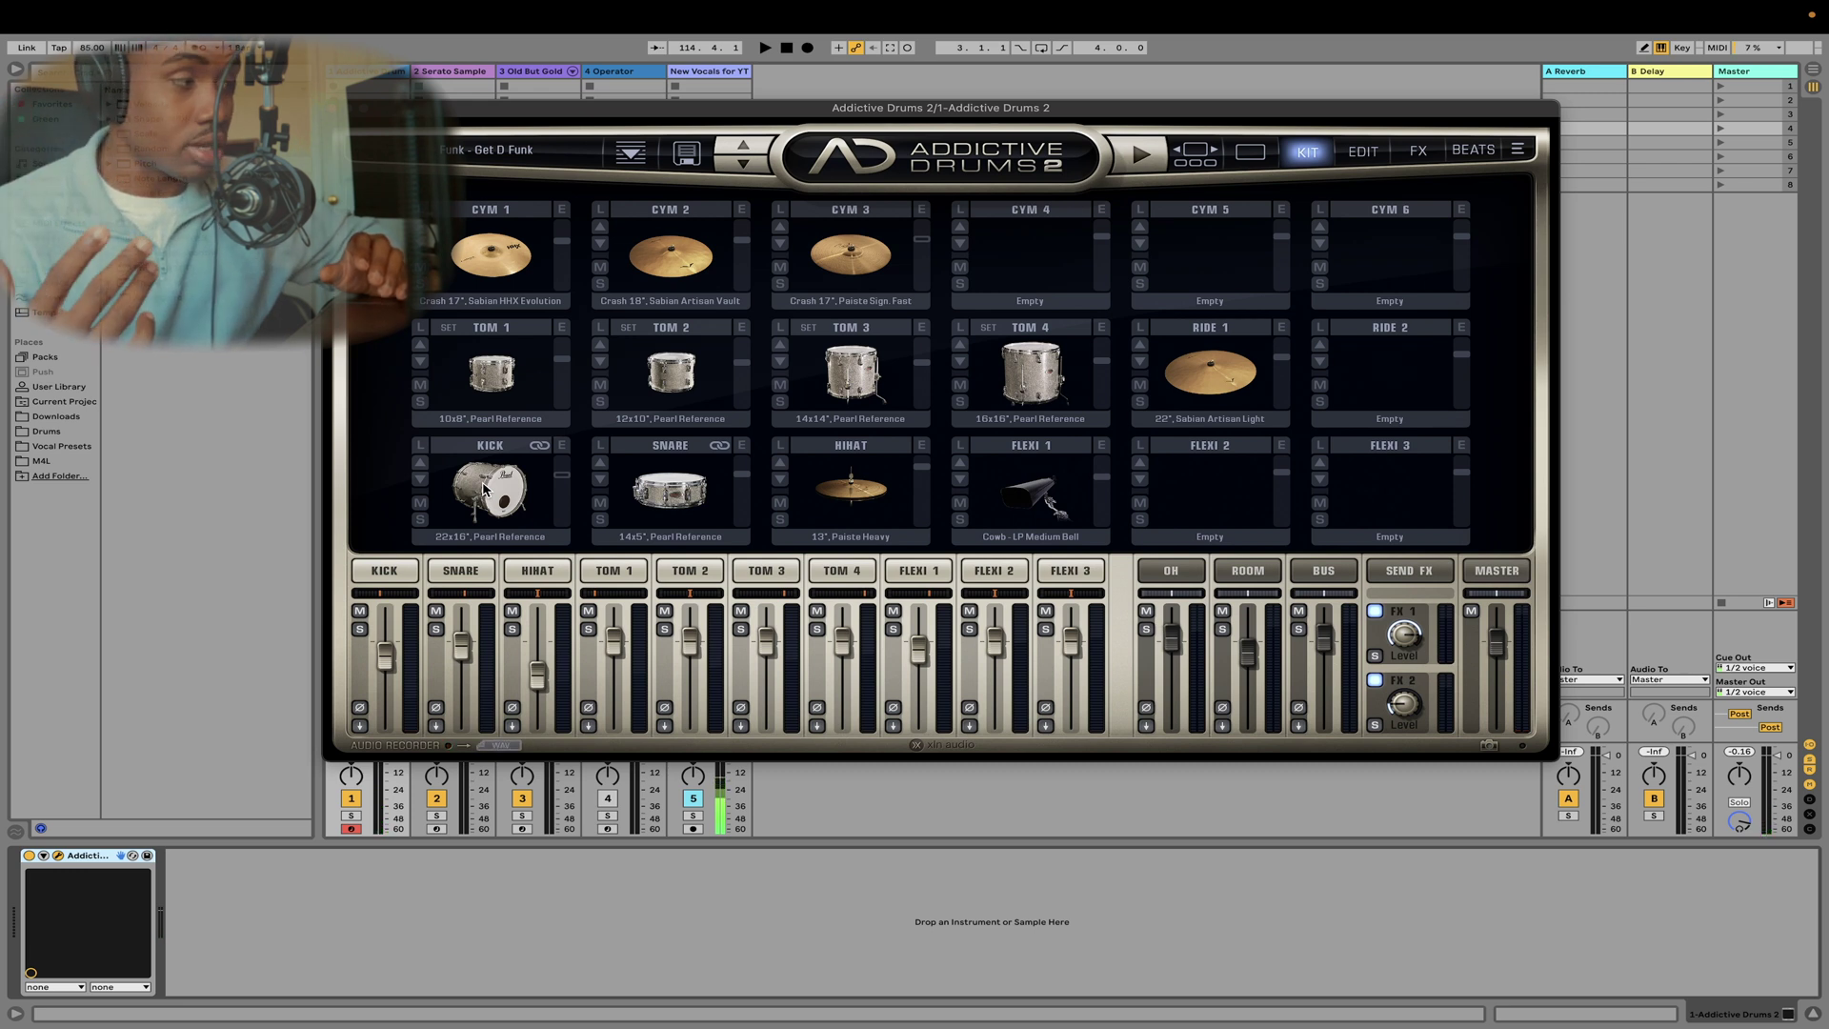
click(484, 489)
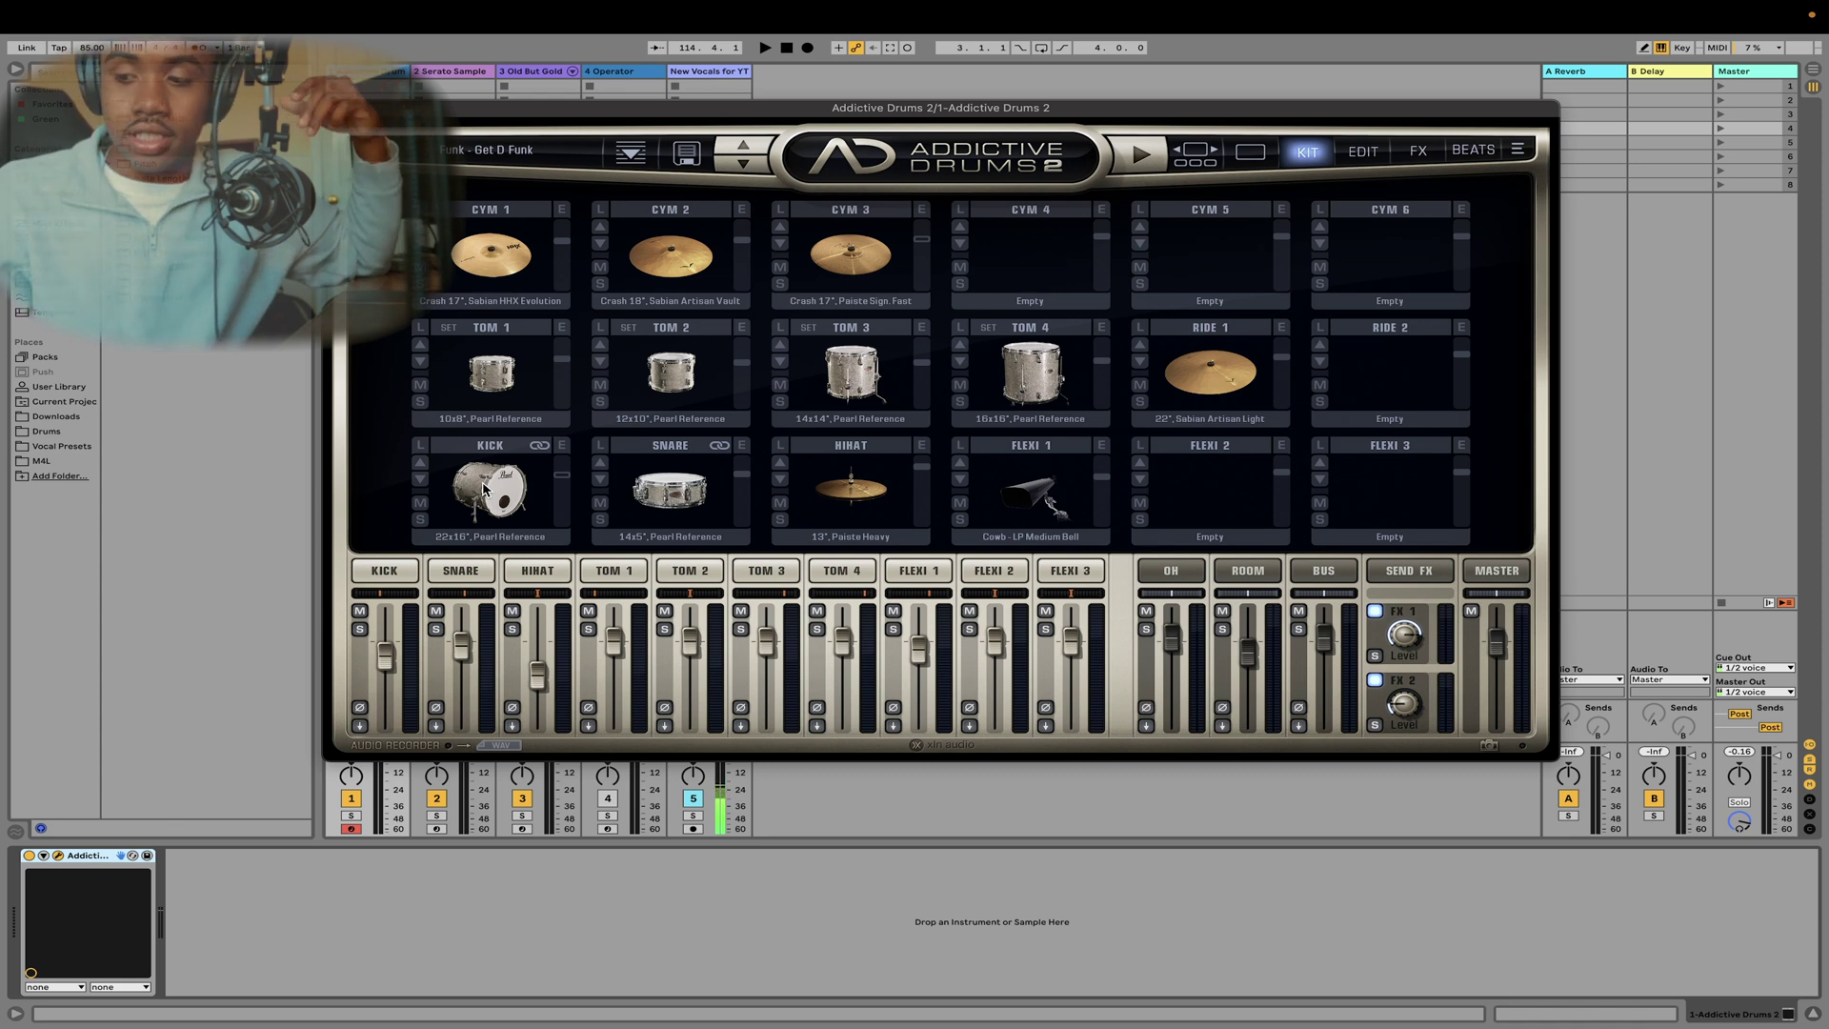
click(484, 489)
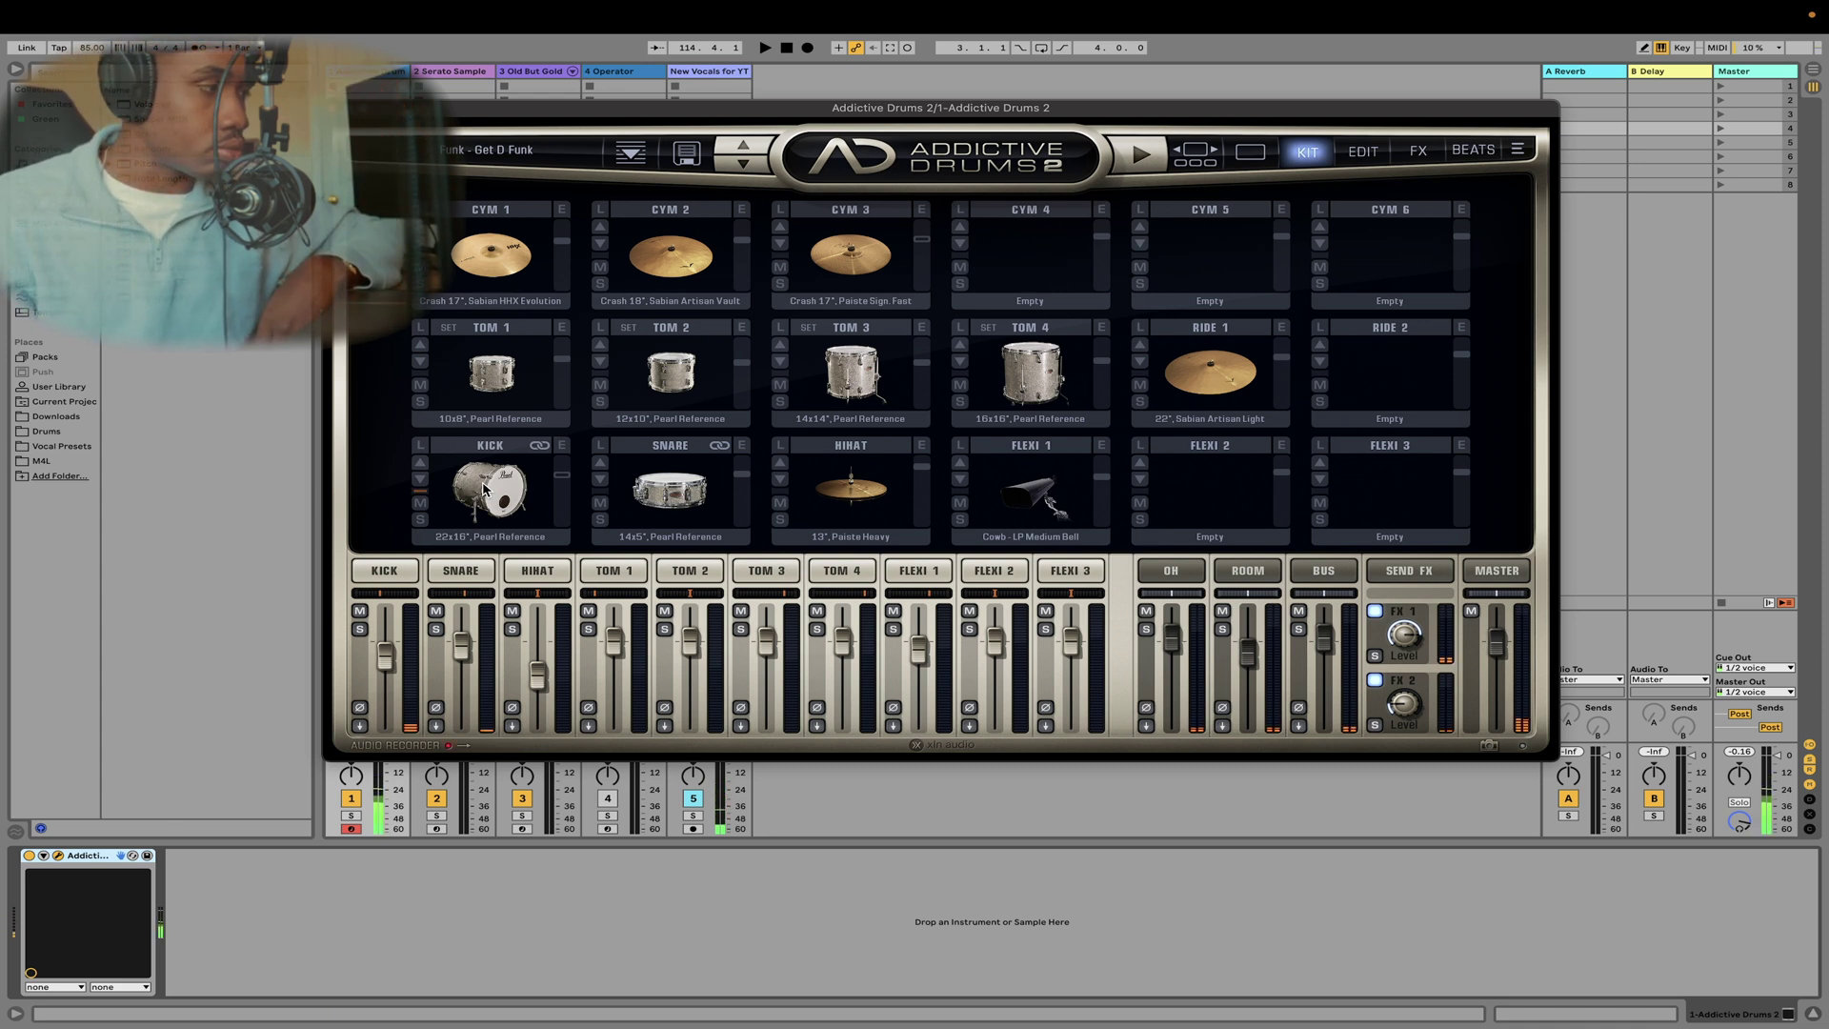
click(484, 490)
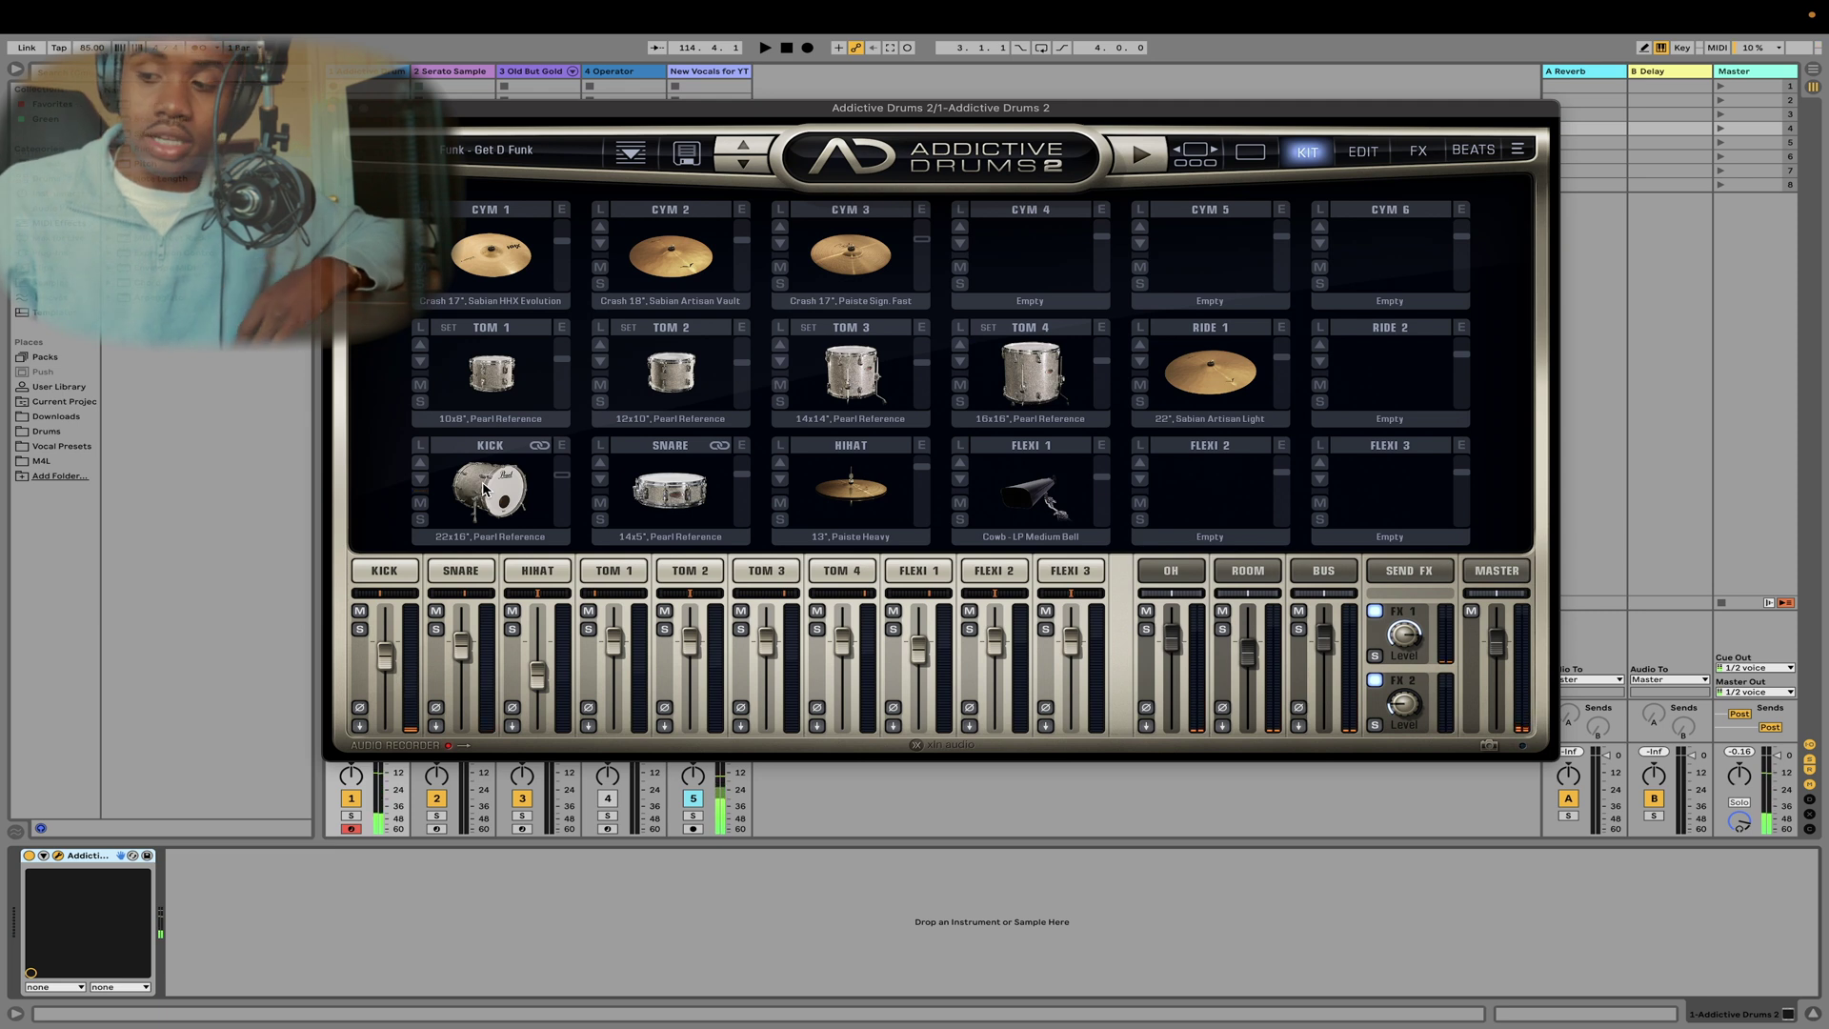
click(695, 805)
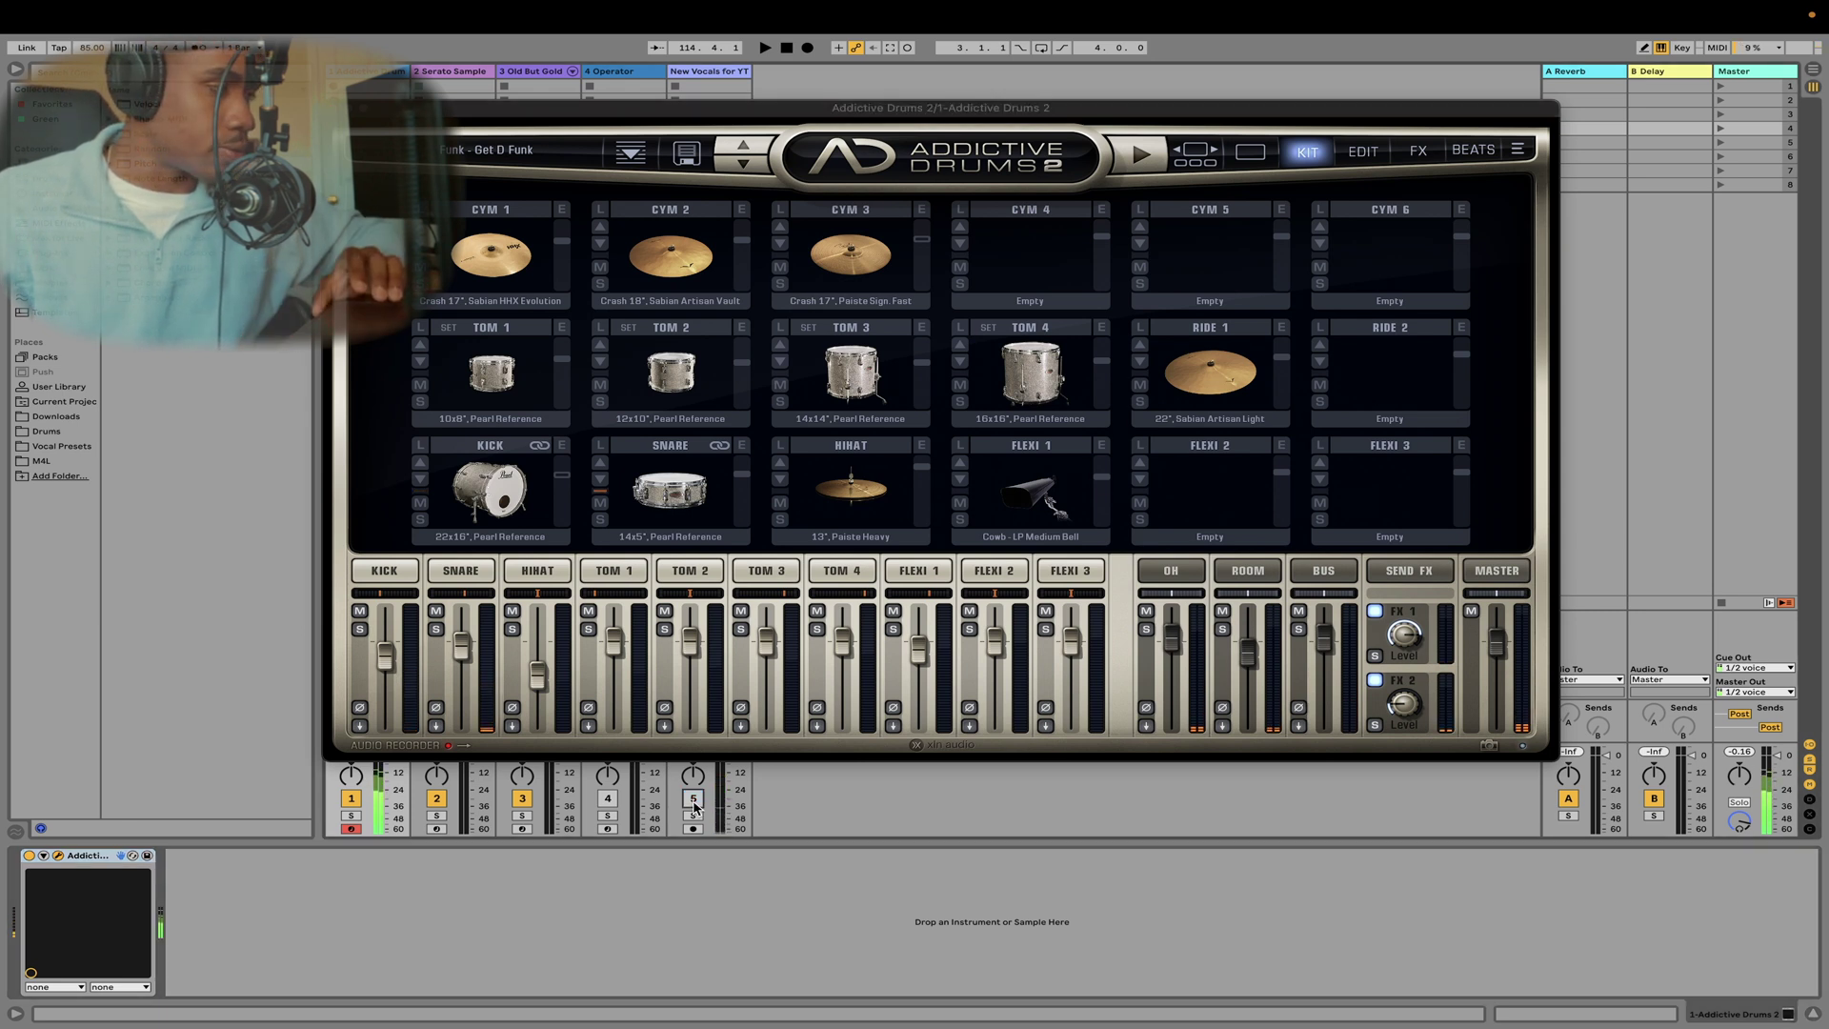
click(694, 805)
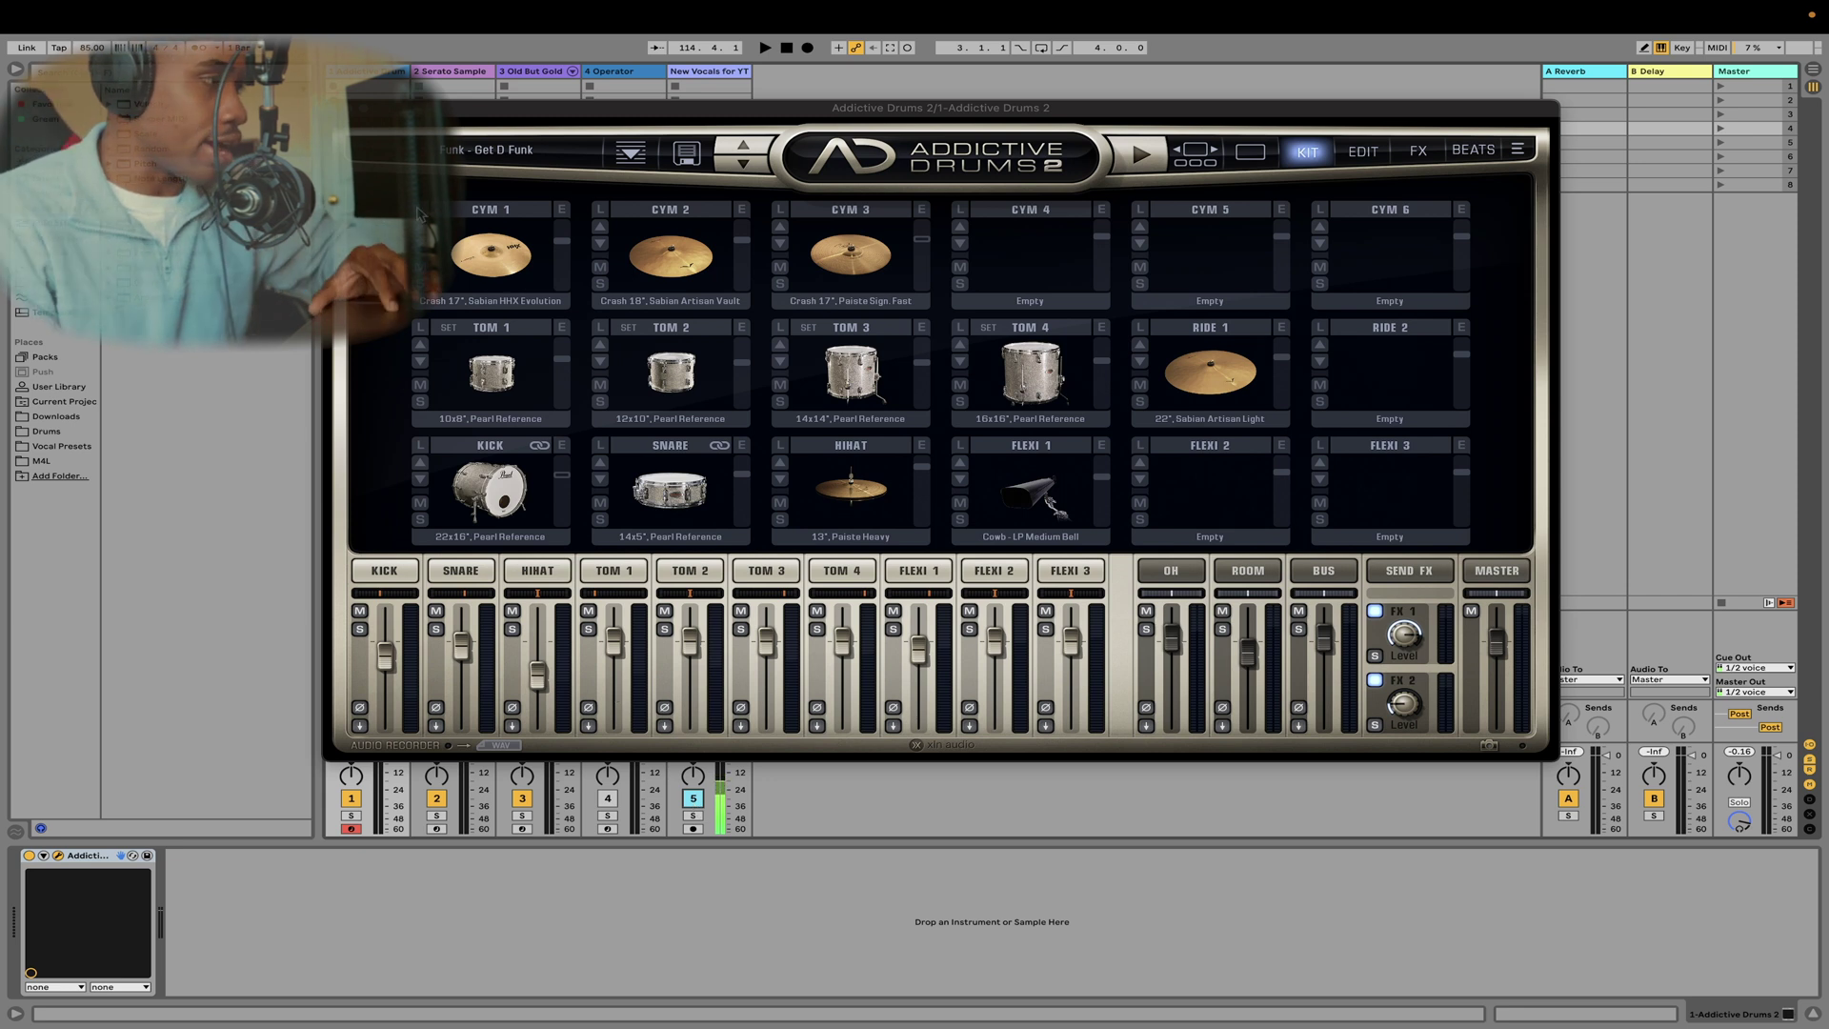
- Browse the available kick drums, preview the 22x16" Sonor Phonic and keep the 22x16" Pearl Reference
click(424, 453)
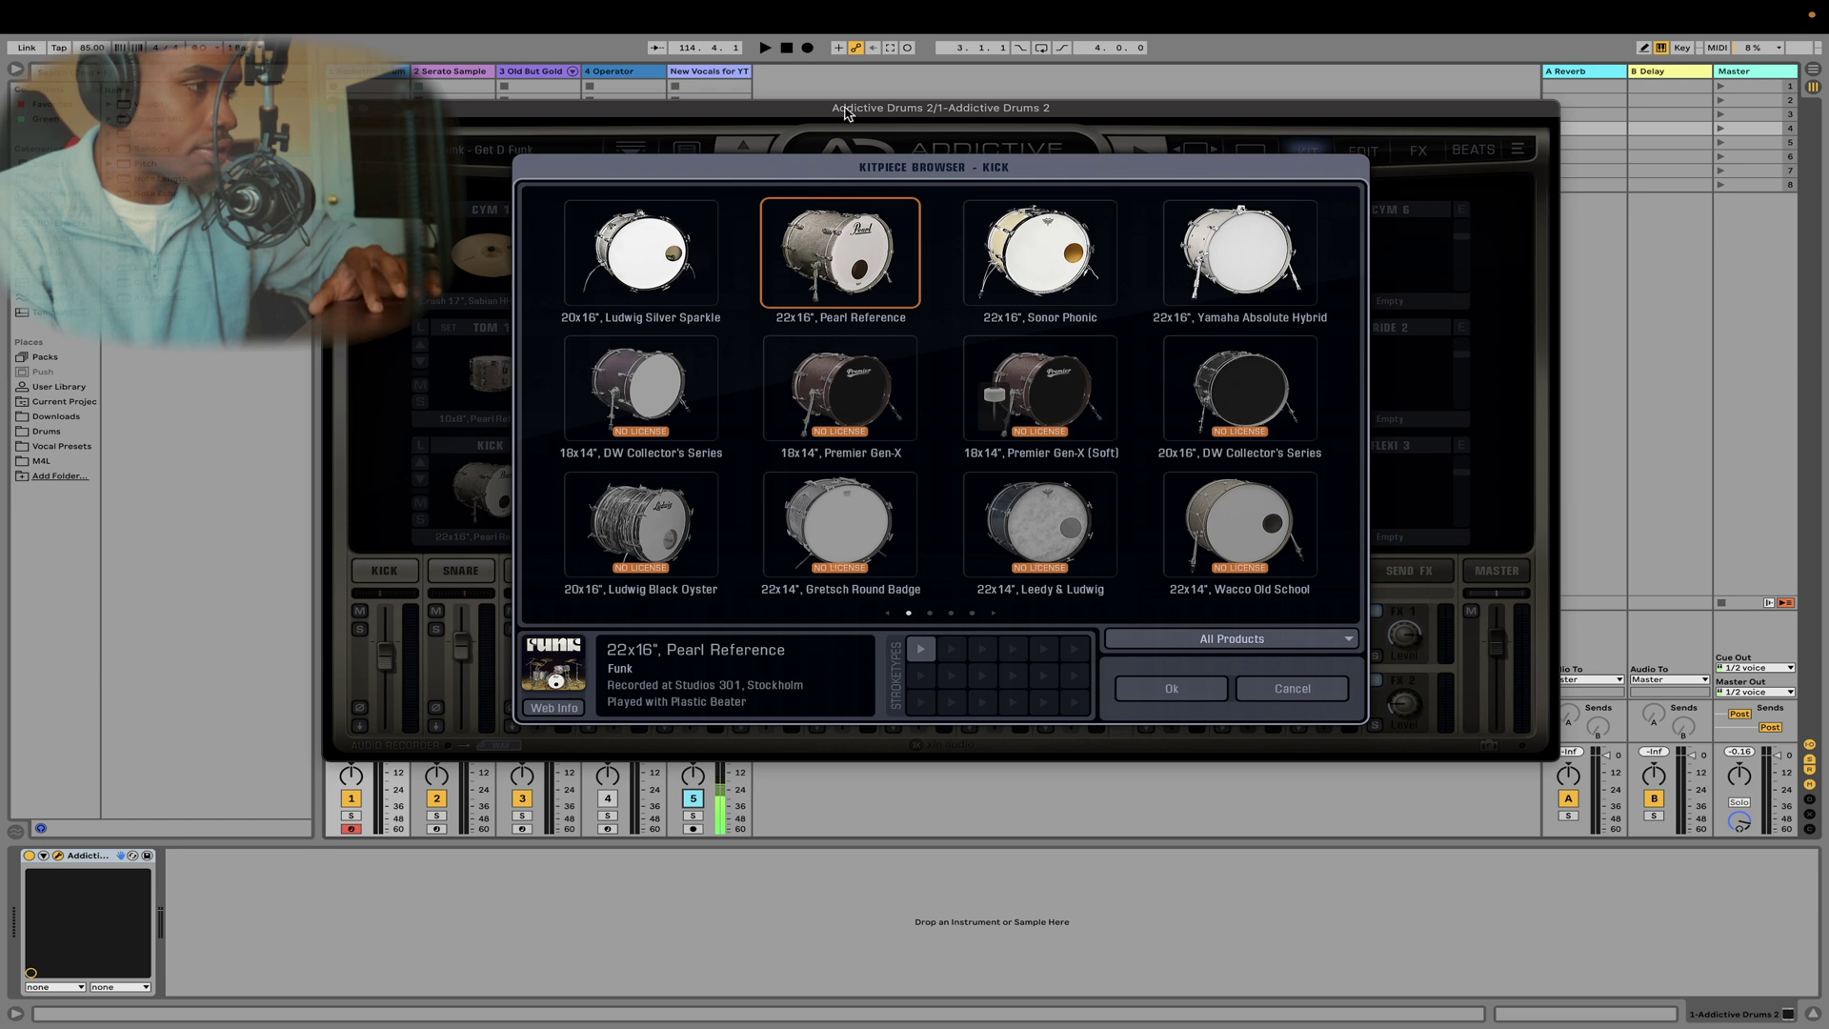
click(1087, 270)
click(842, 245)
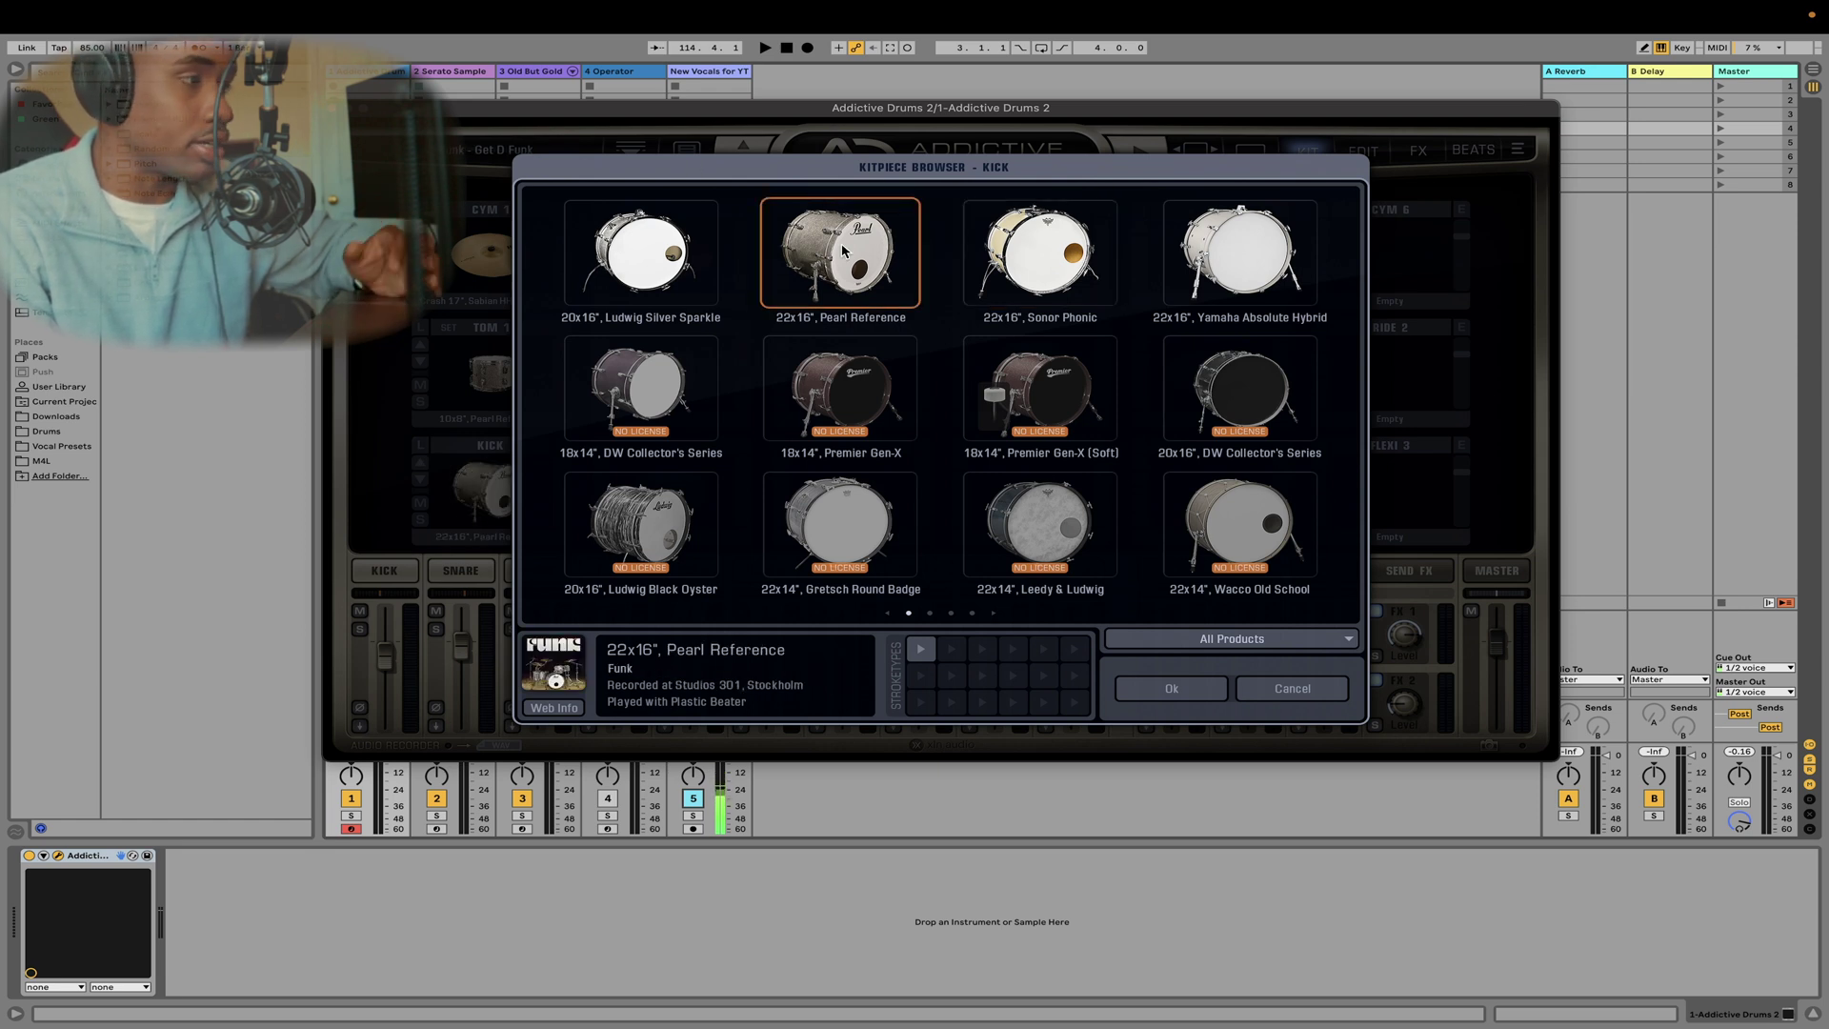
click(1172, 688)
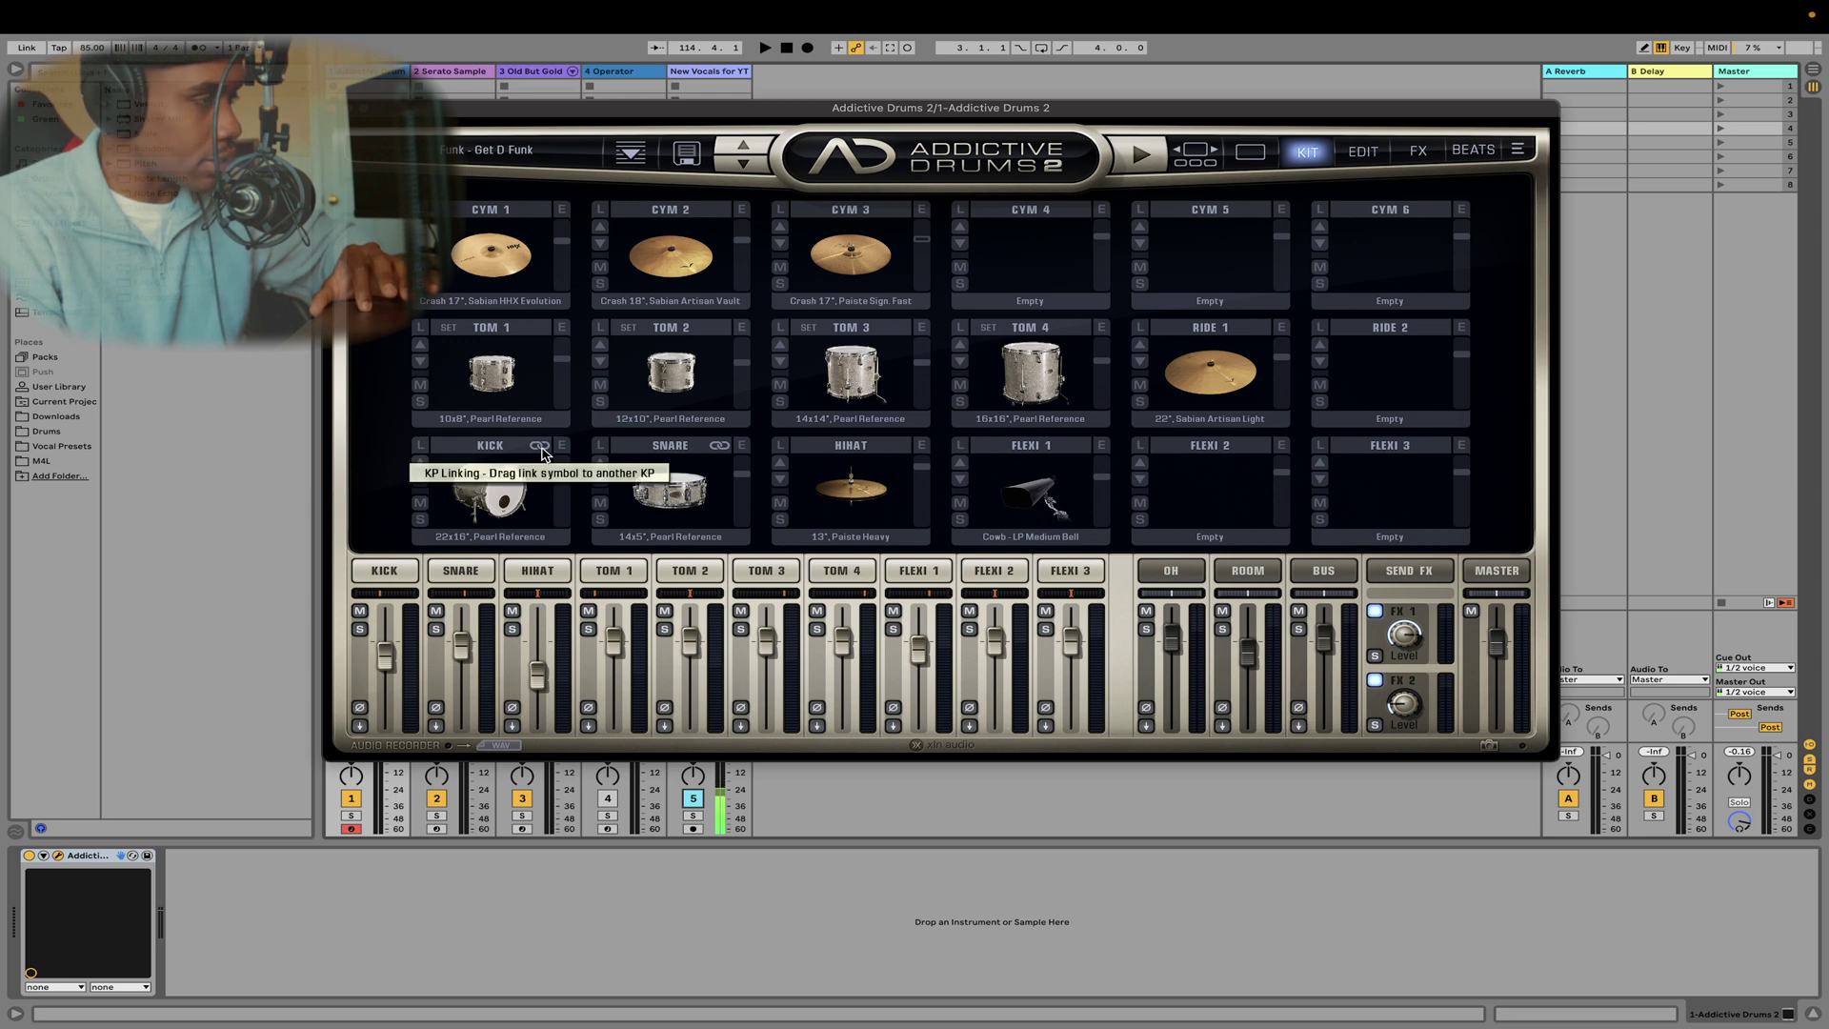
- Try out the kick's kitpiece linking, mute, solo and slider controls, leaving the kick unmuted and unsoloed
drag(539, 445, 981, 440)
drag(906, 220, 904, 228)
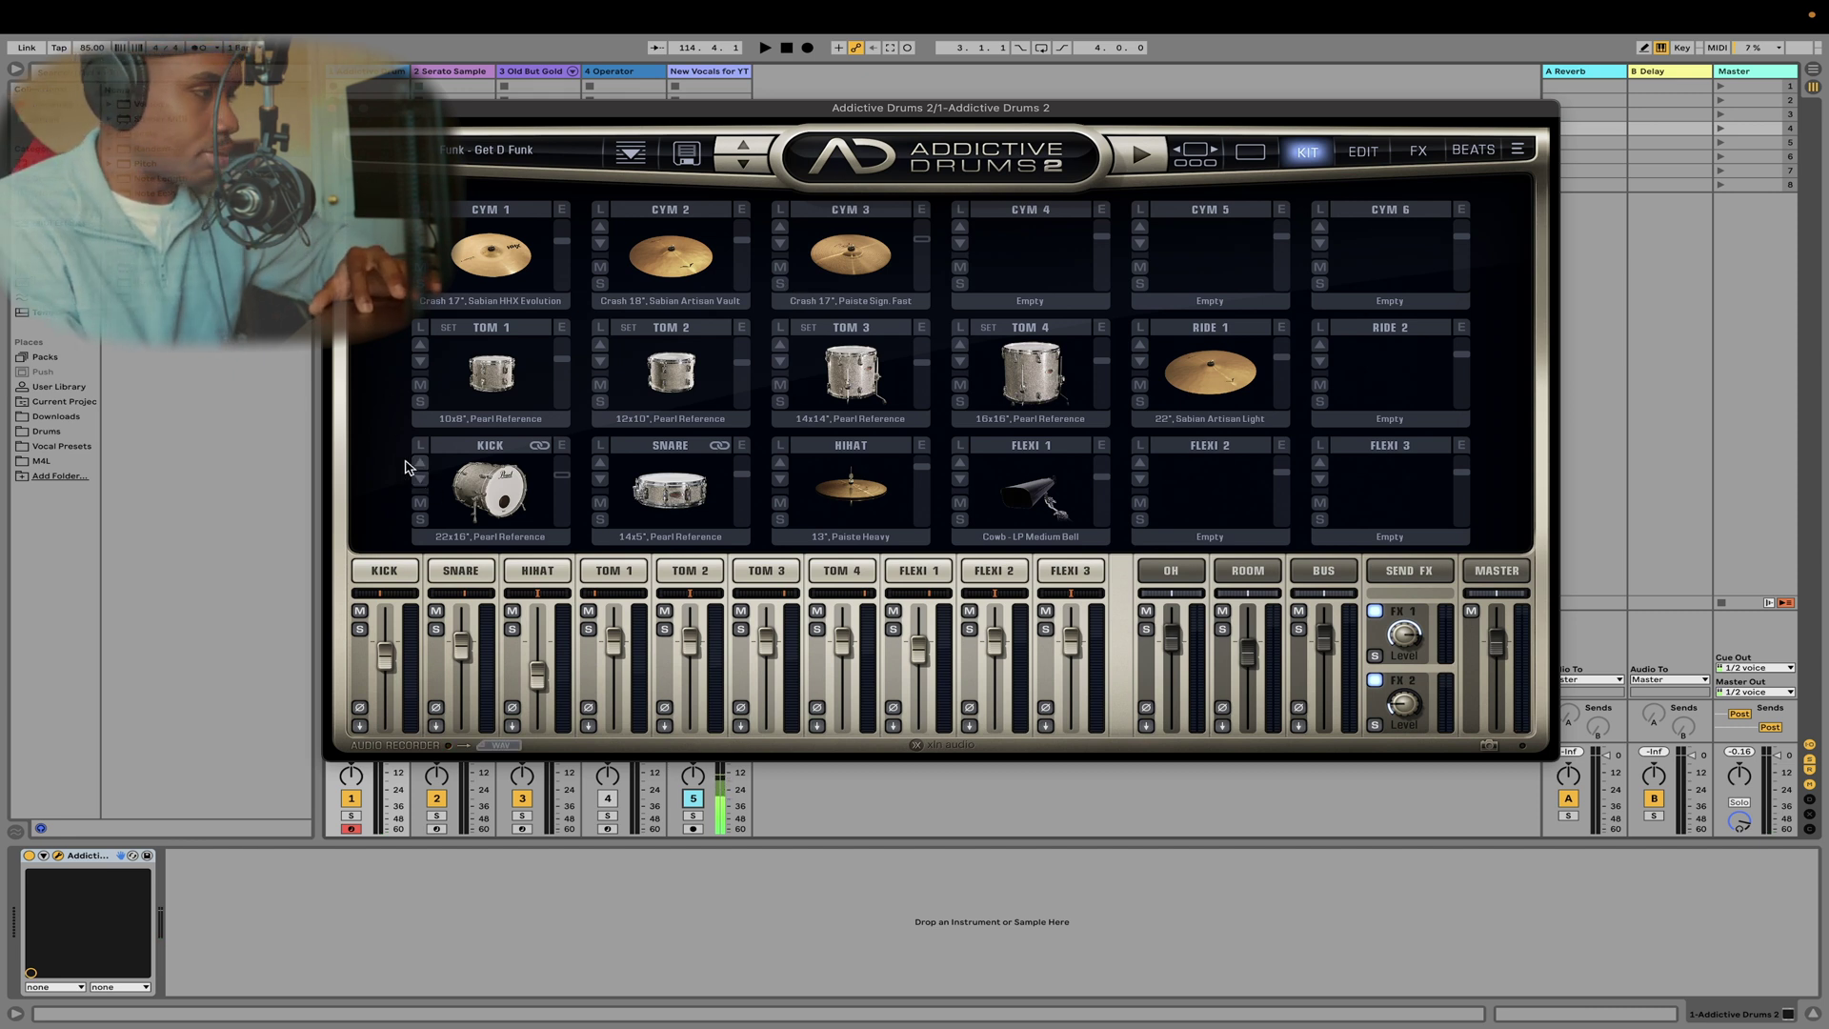
click(420, 503)
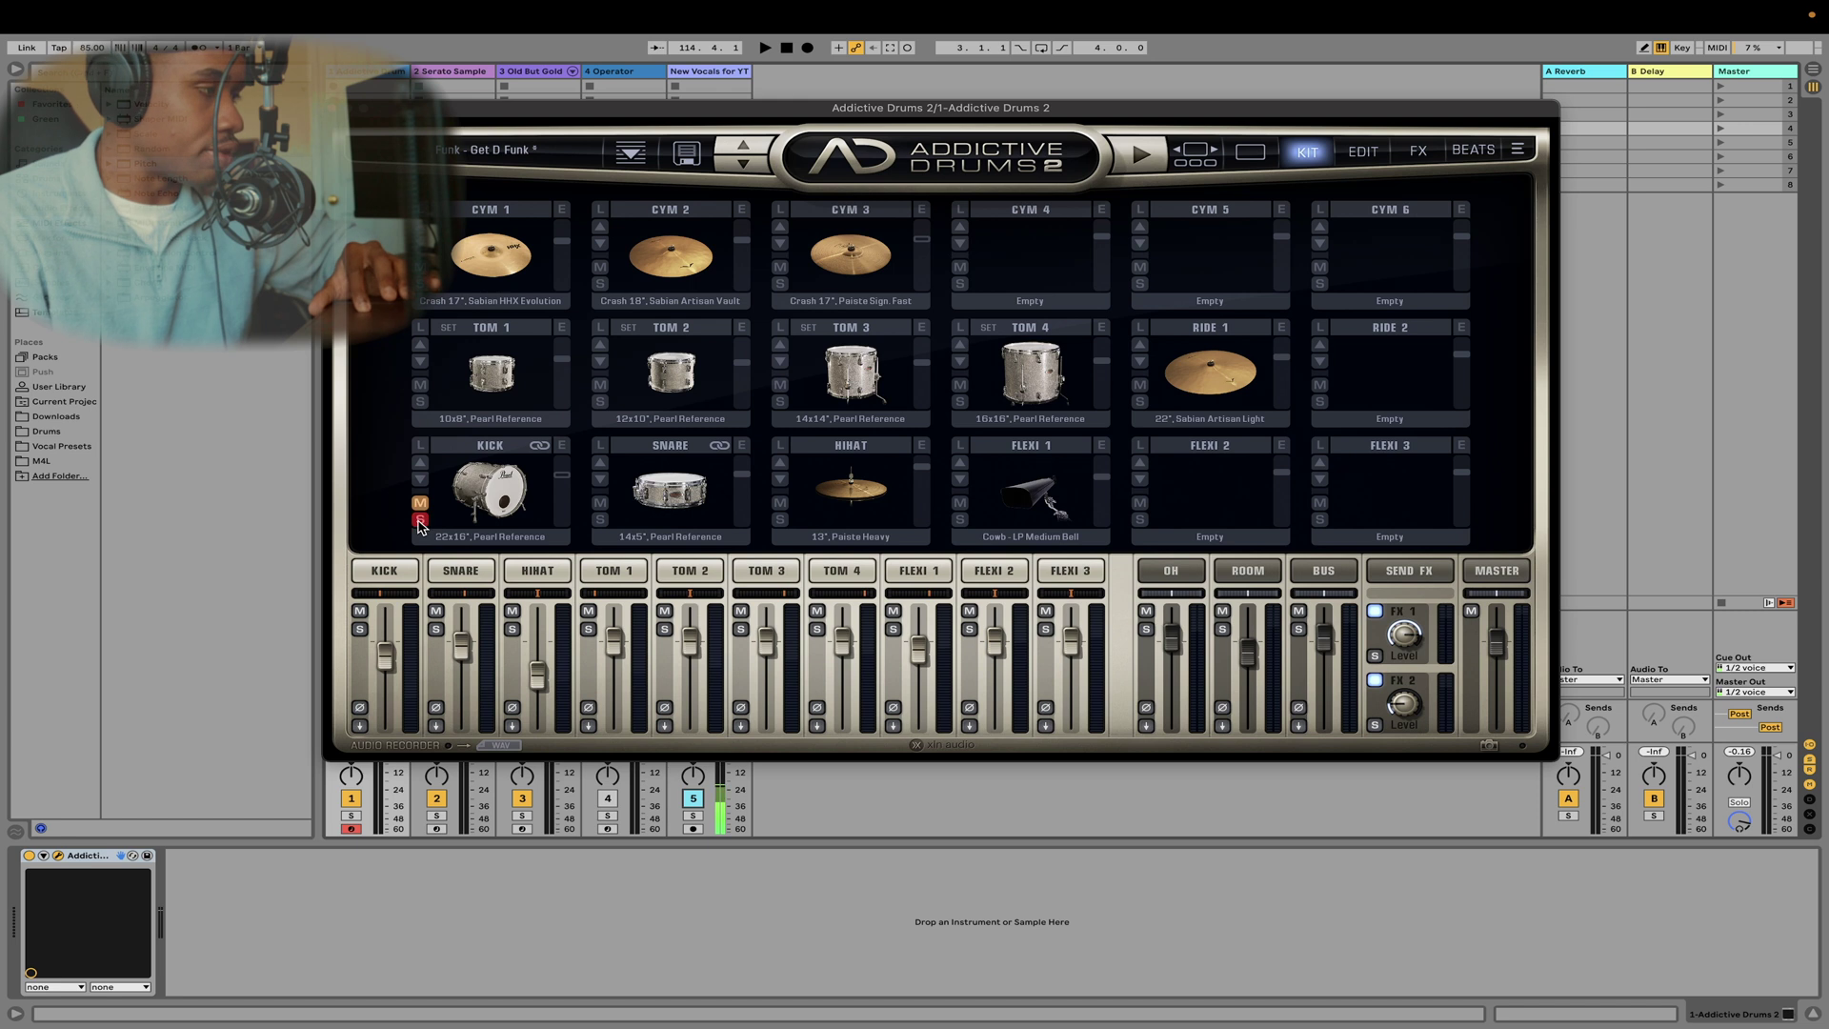
click(420, 510)
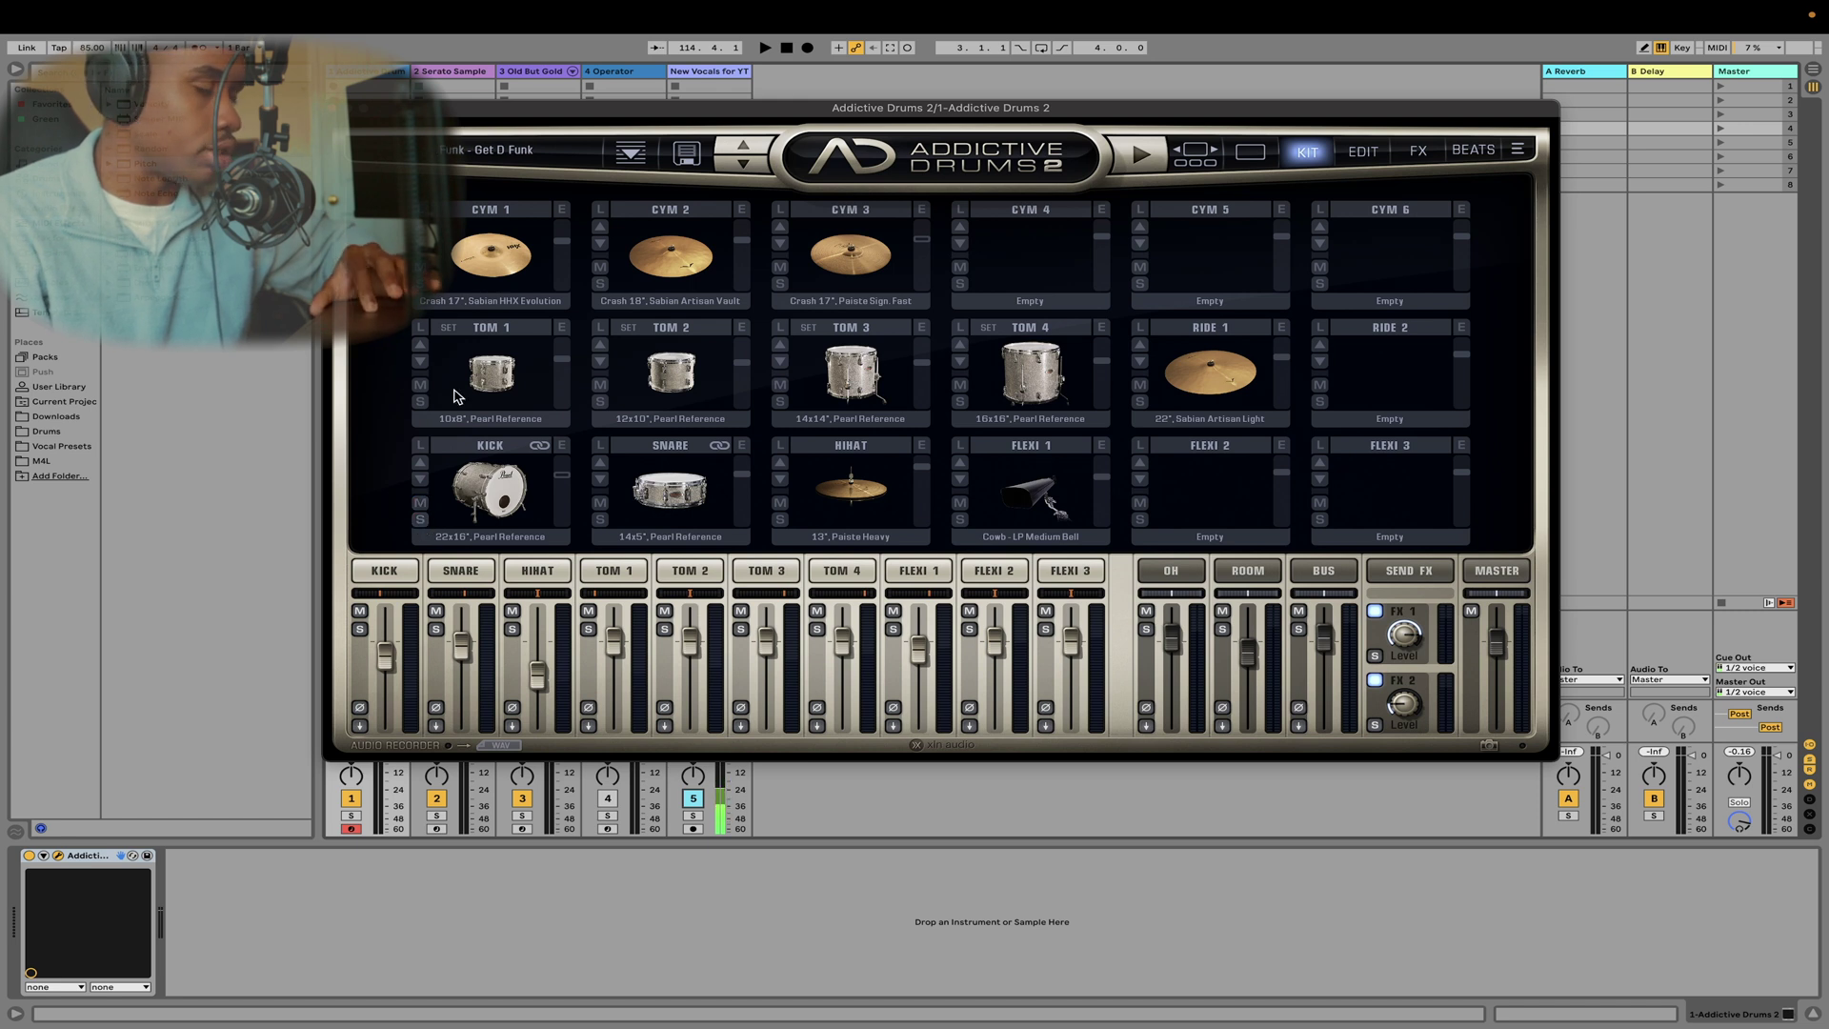
mouse_move(557, 478)
mouse_down()
mouse_move(562, 519)
mouse_move(564, 478)
mouse_move(597, 457)
mouse_move(583, 490)
mouse_up()
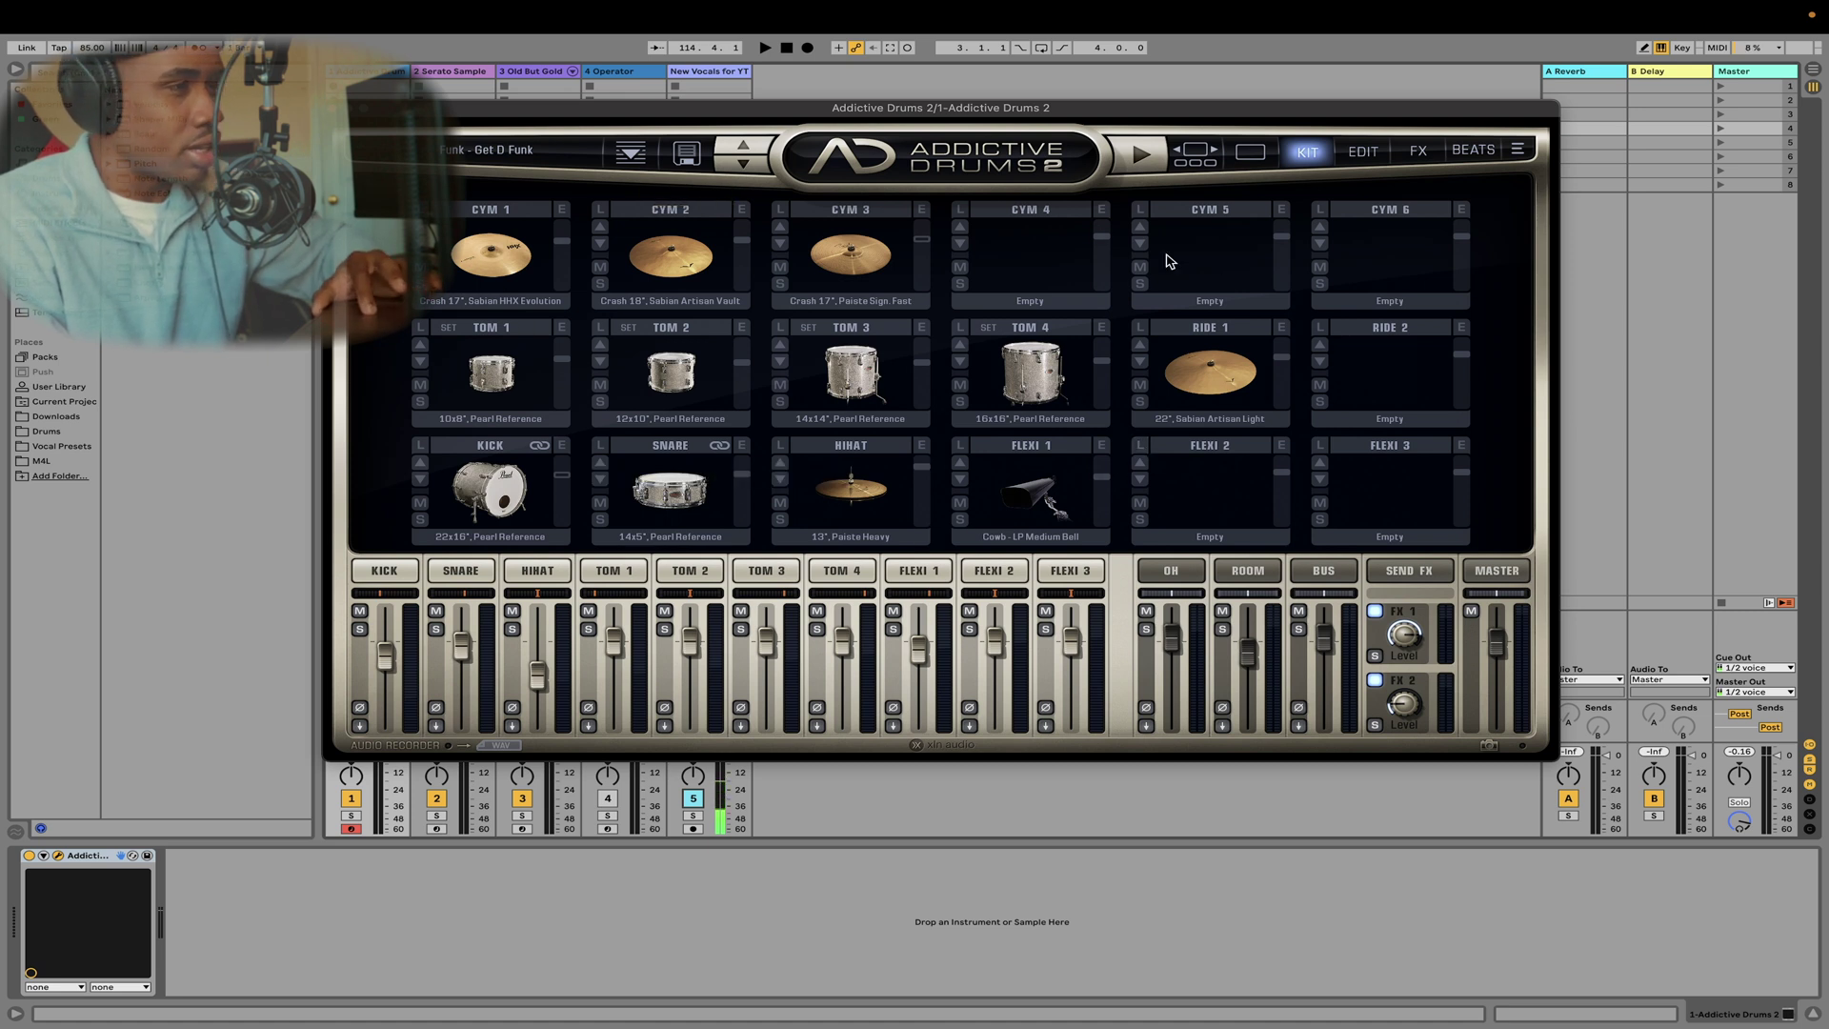
- Load the Crash 22", Meinl Byzance Vintage into the empty CYM 4 slot
click(957, 215)
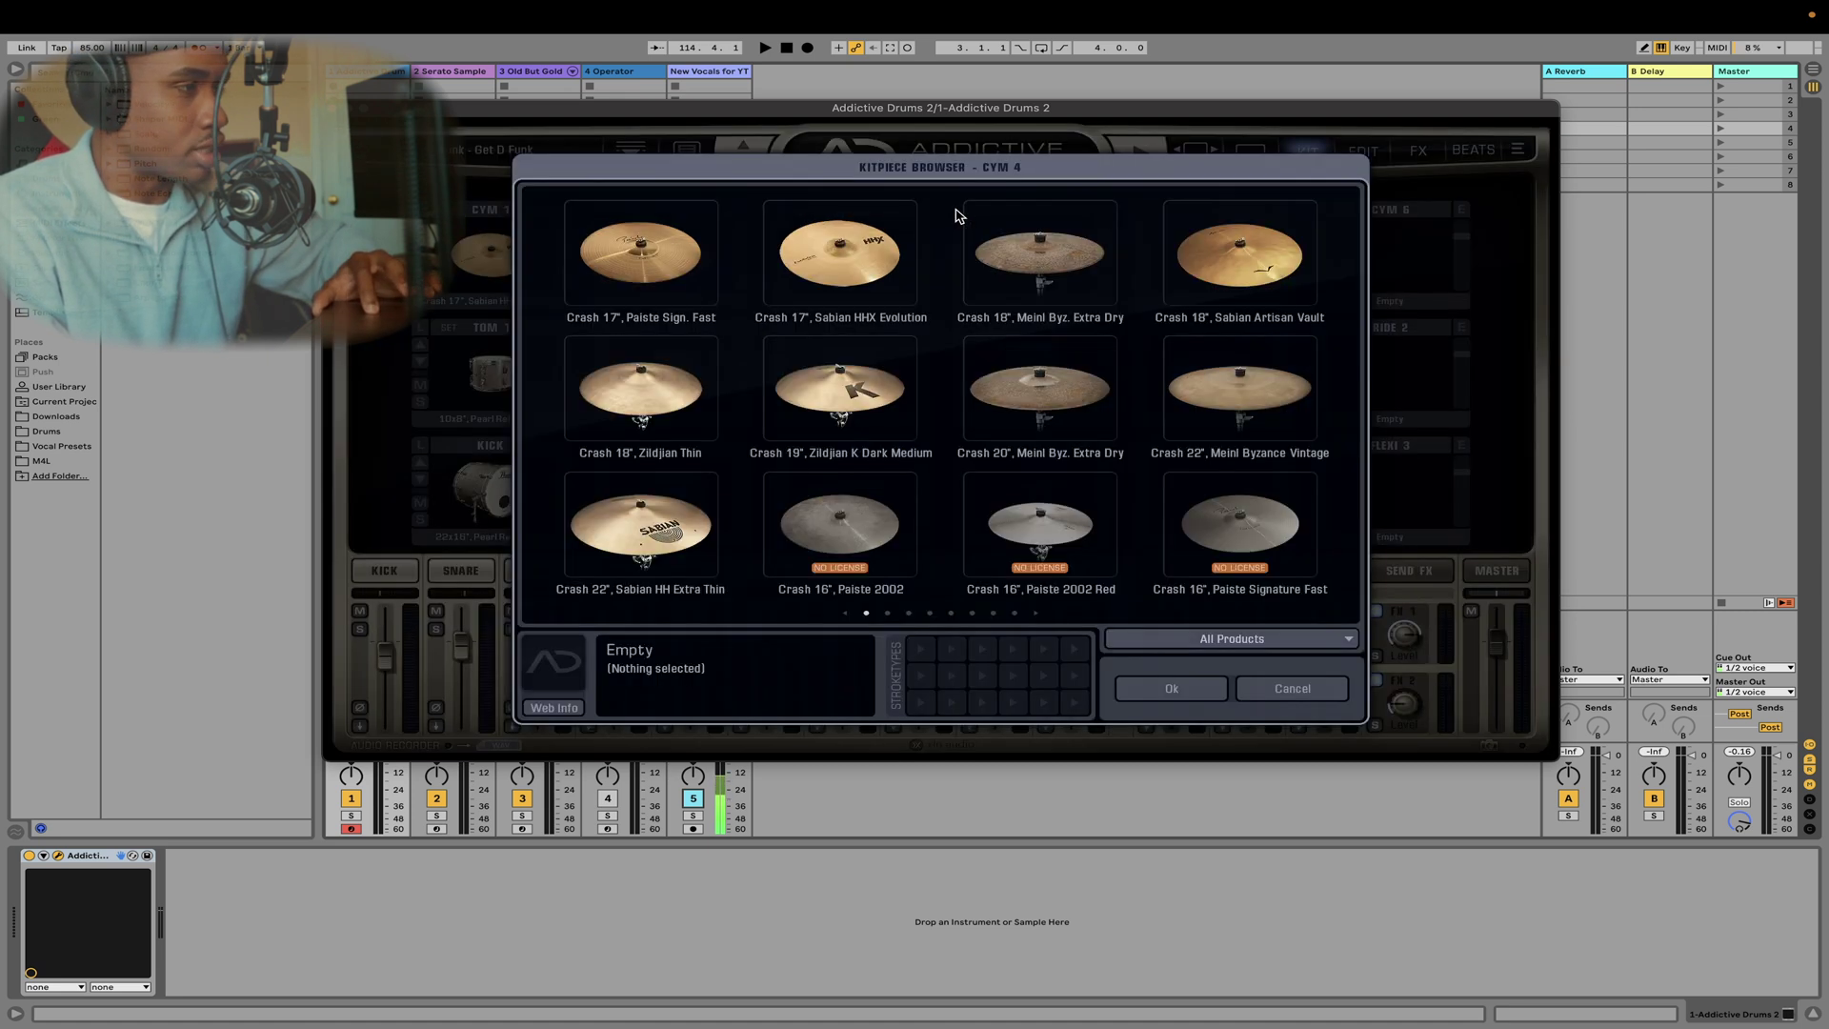
click(1244, 371)
click(1191, 699)
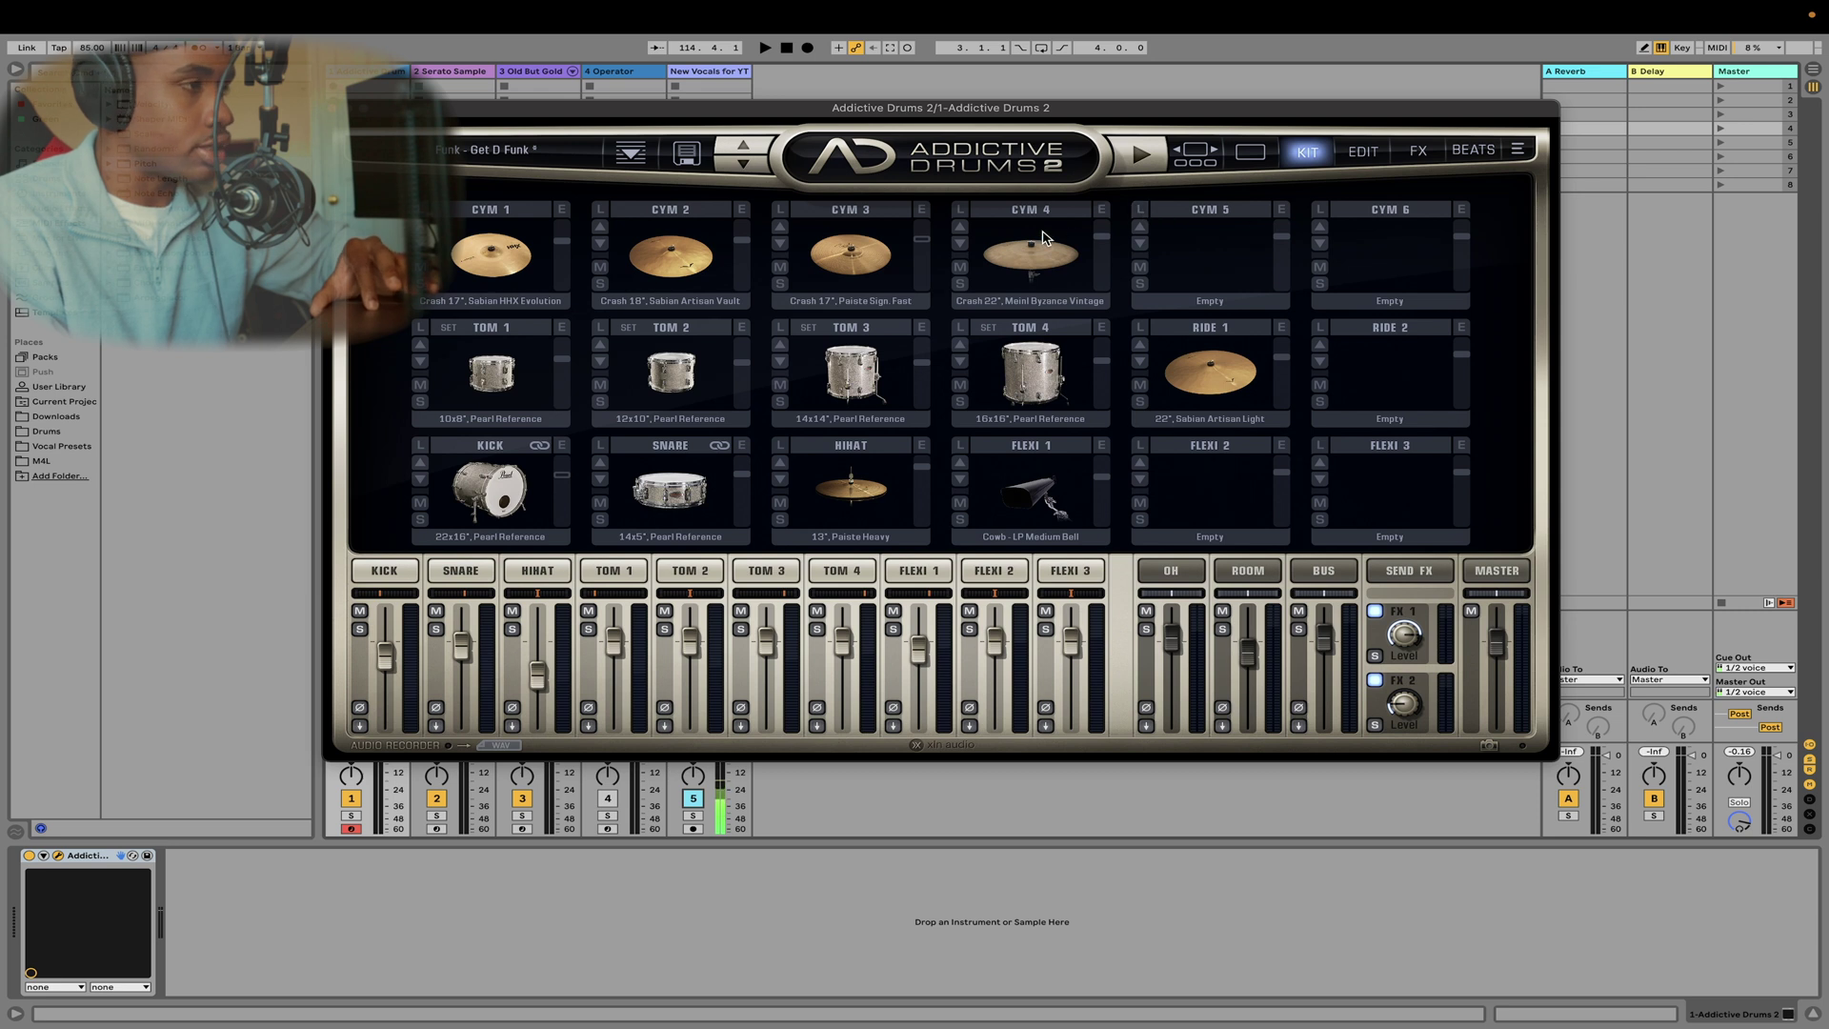
- Load the Crash 22", Sabian HH Extra Thin into the empty CYM 5 slot
click(1146, 220)
click(692, 565)
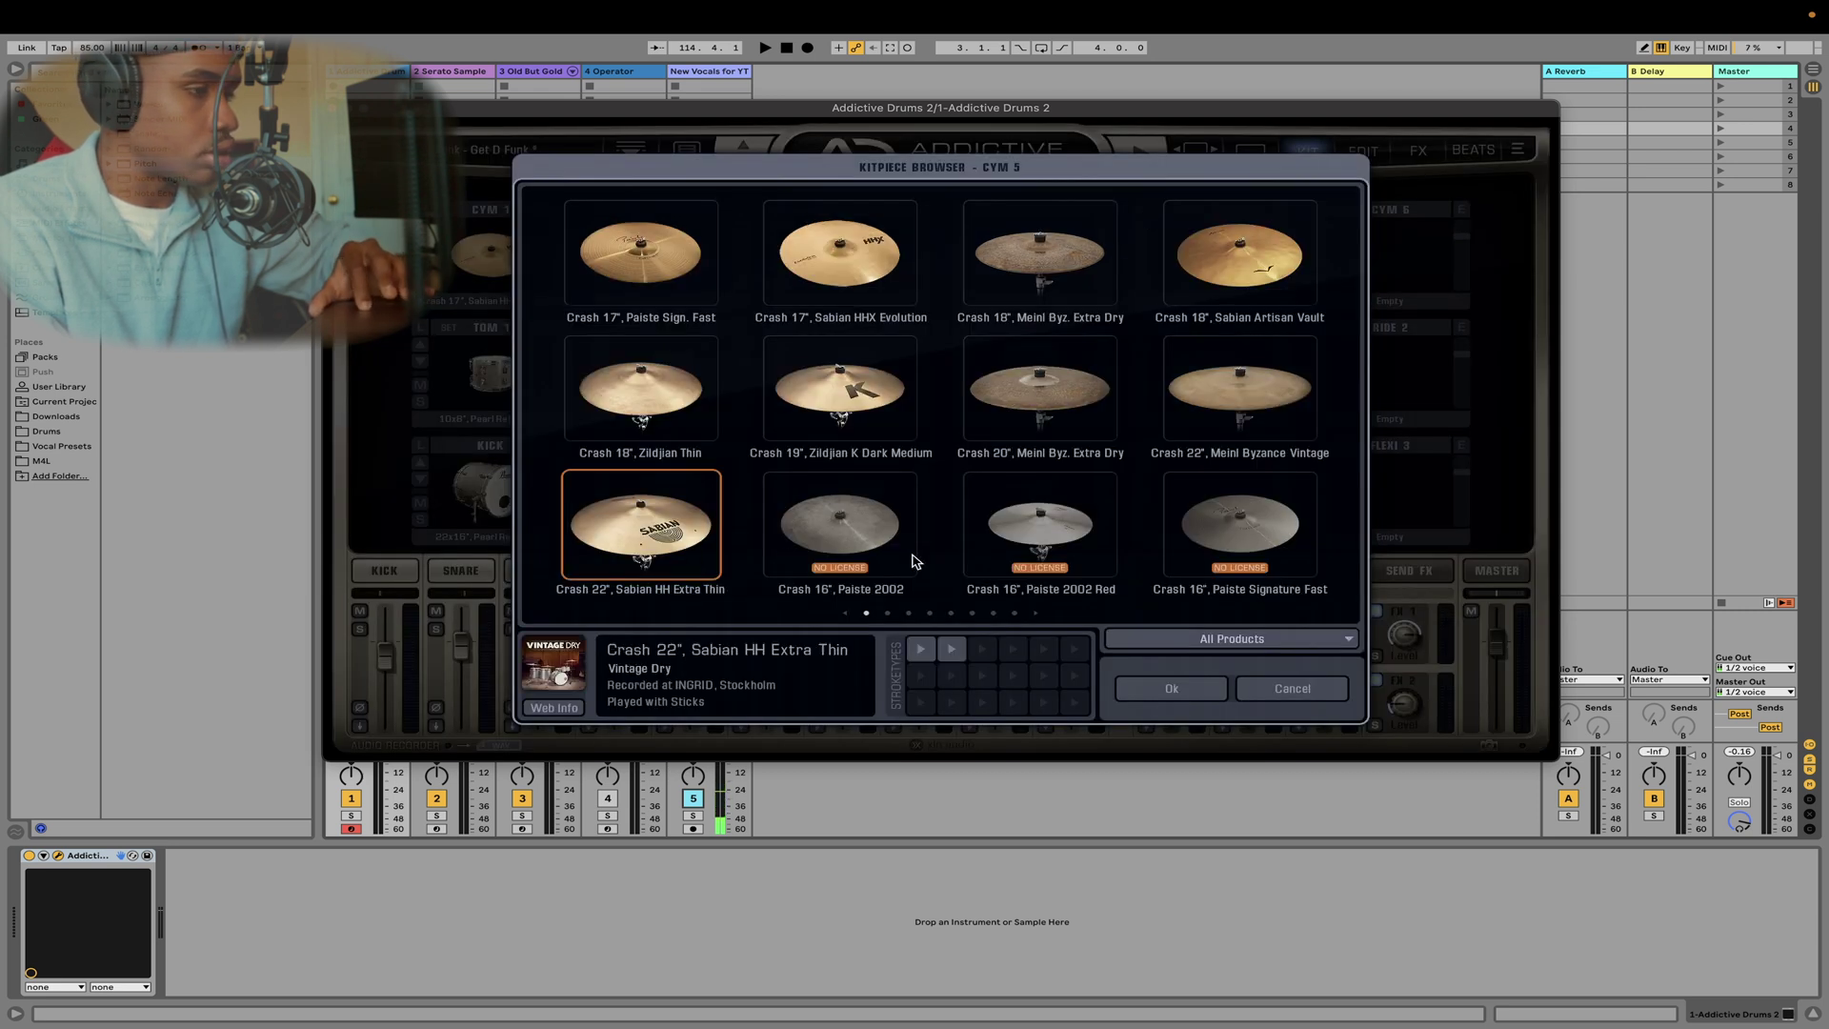
click(1172, 688)
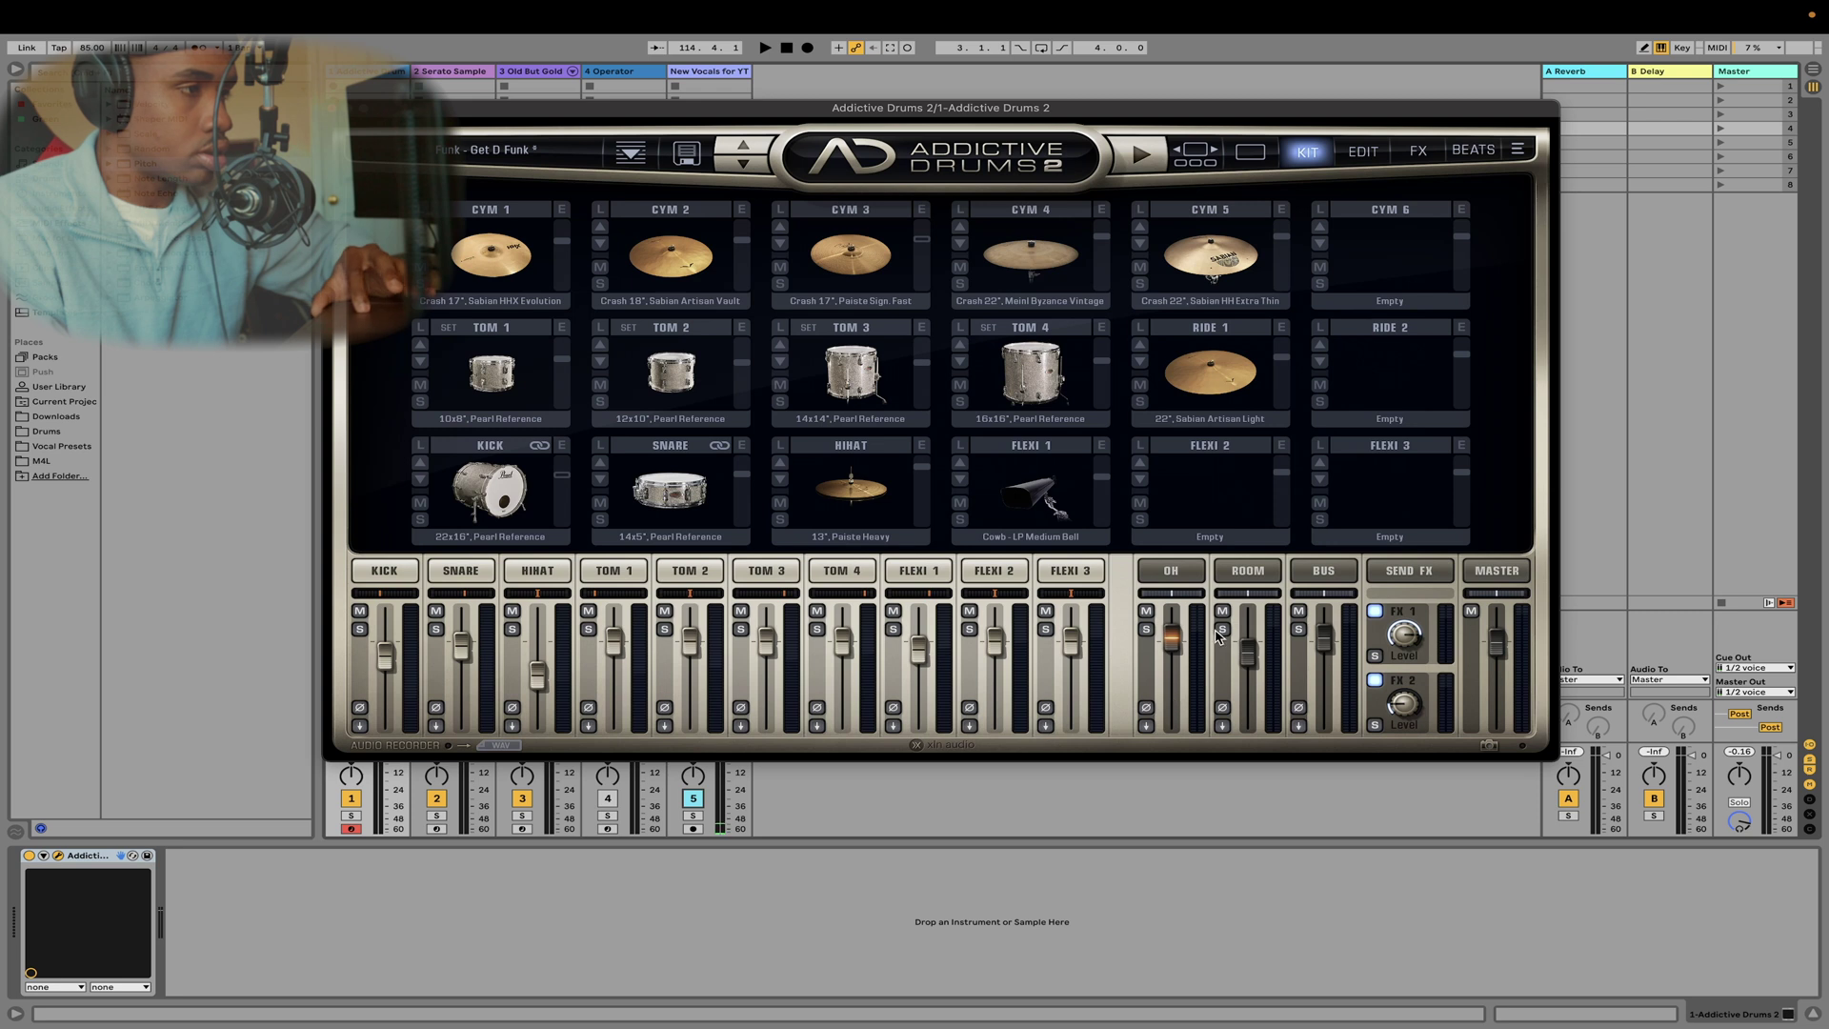
- Open the kick's detailed edit settings and adjust its OH Level while listening to the result
click(1364, 154)
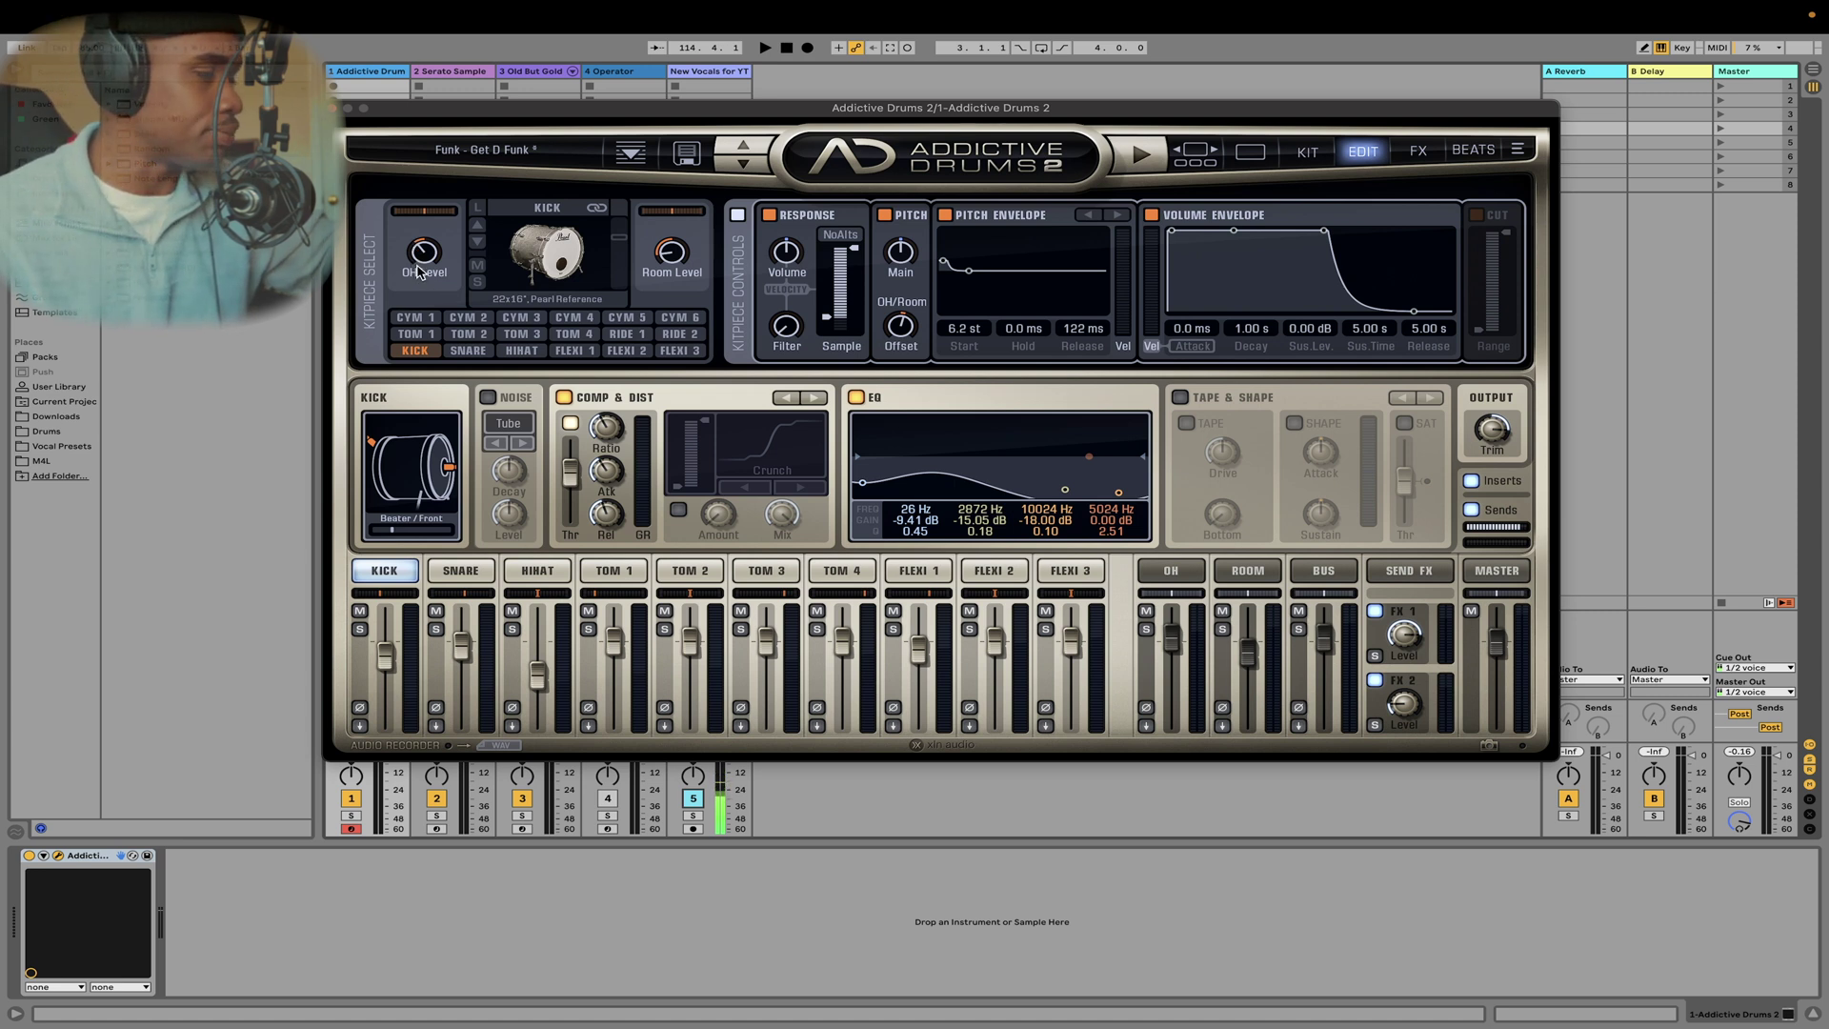
drag(422, 261, 437, 249)
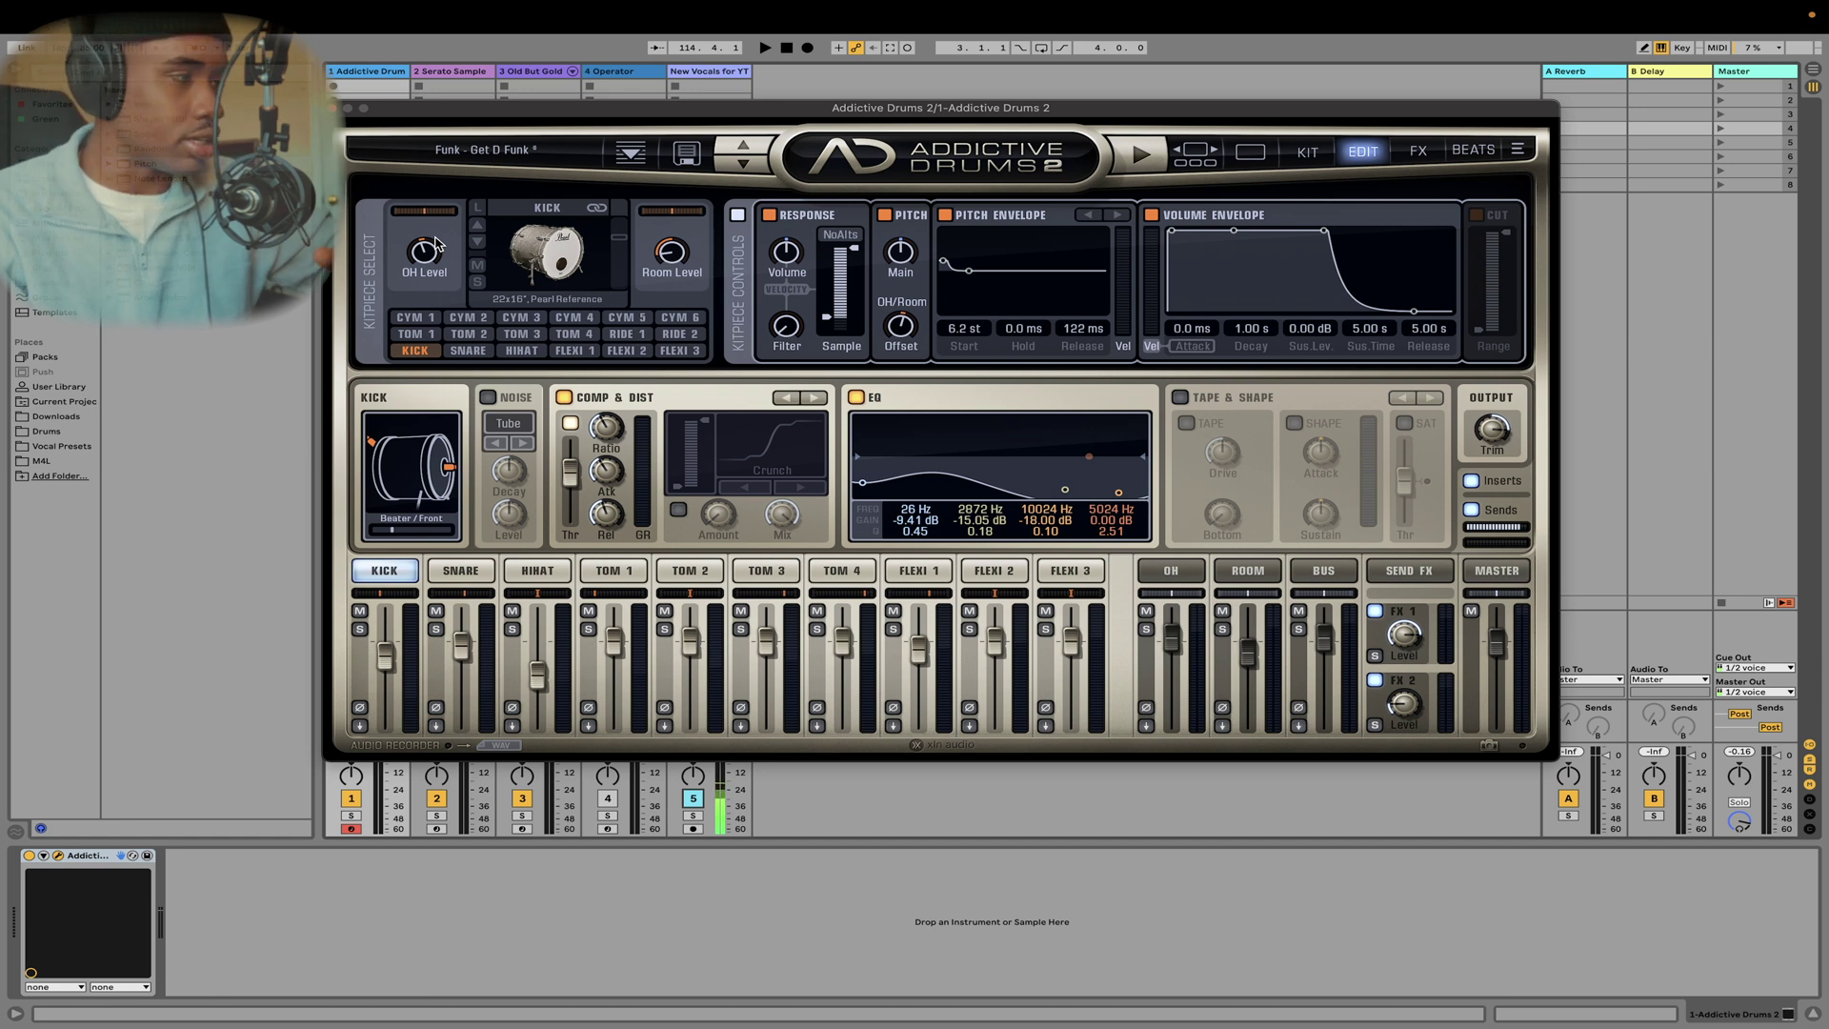
drag(430, 249, 469, 181)
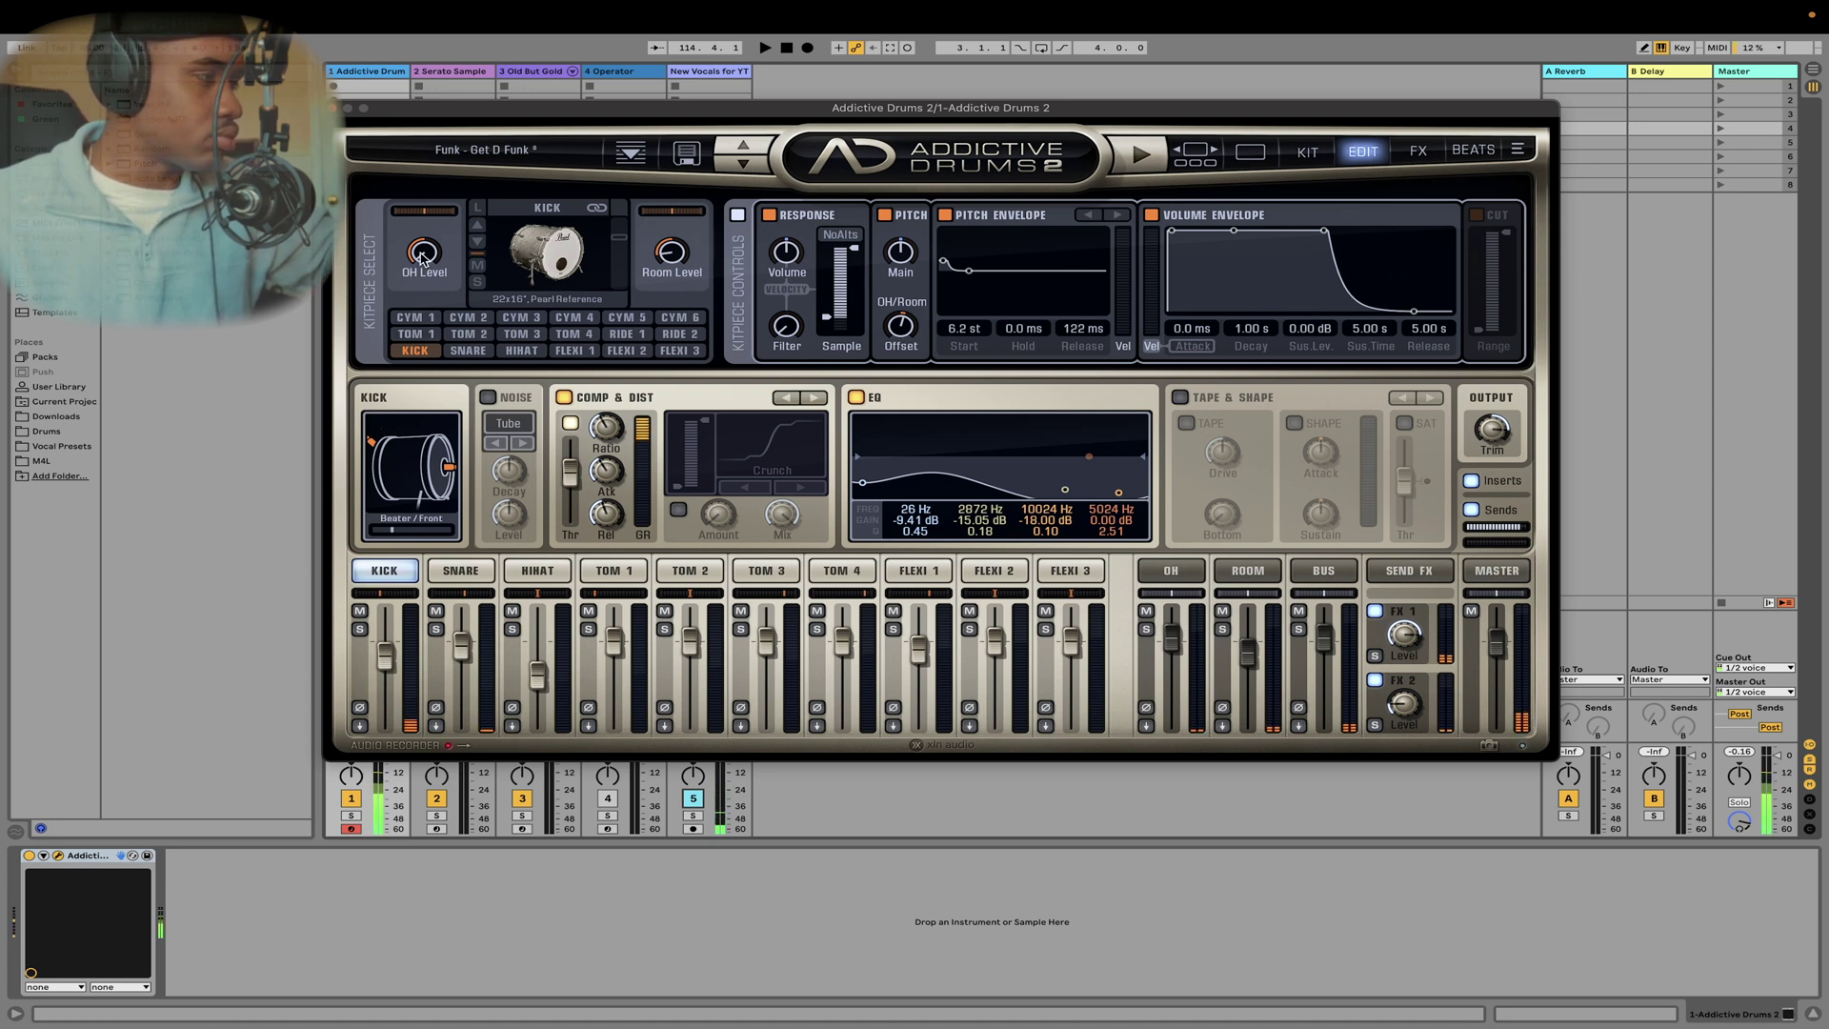
mouse_move(424, 255)
drag(424, 255, 428, 228)
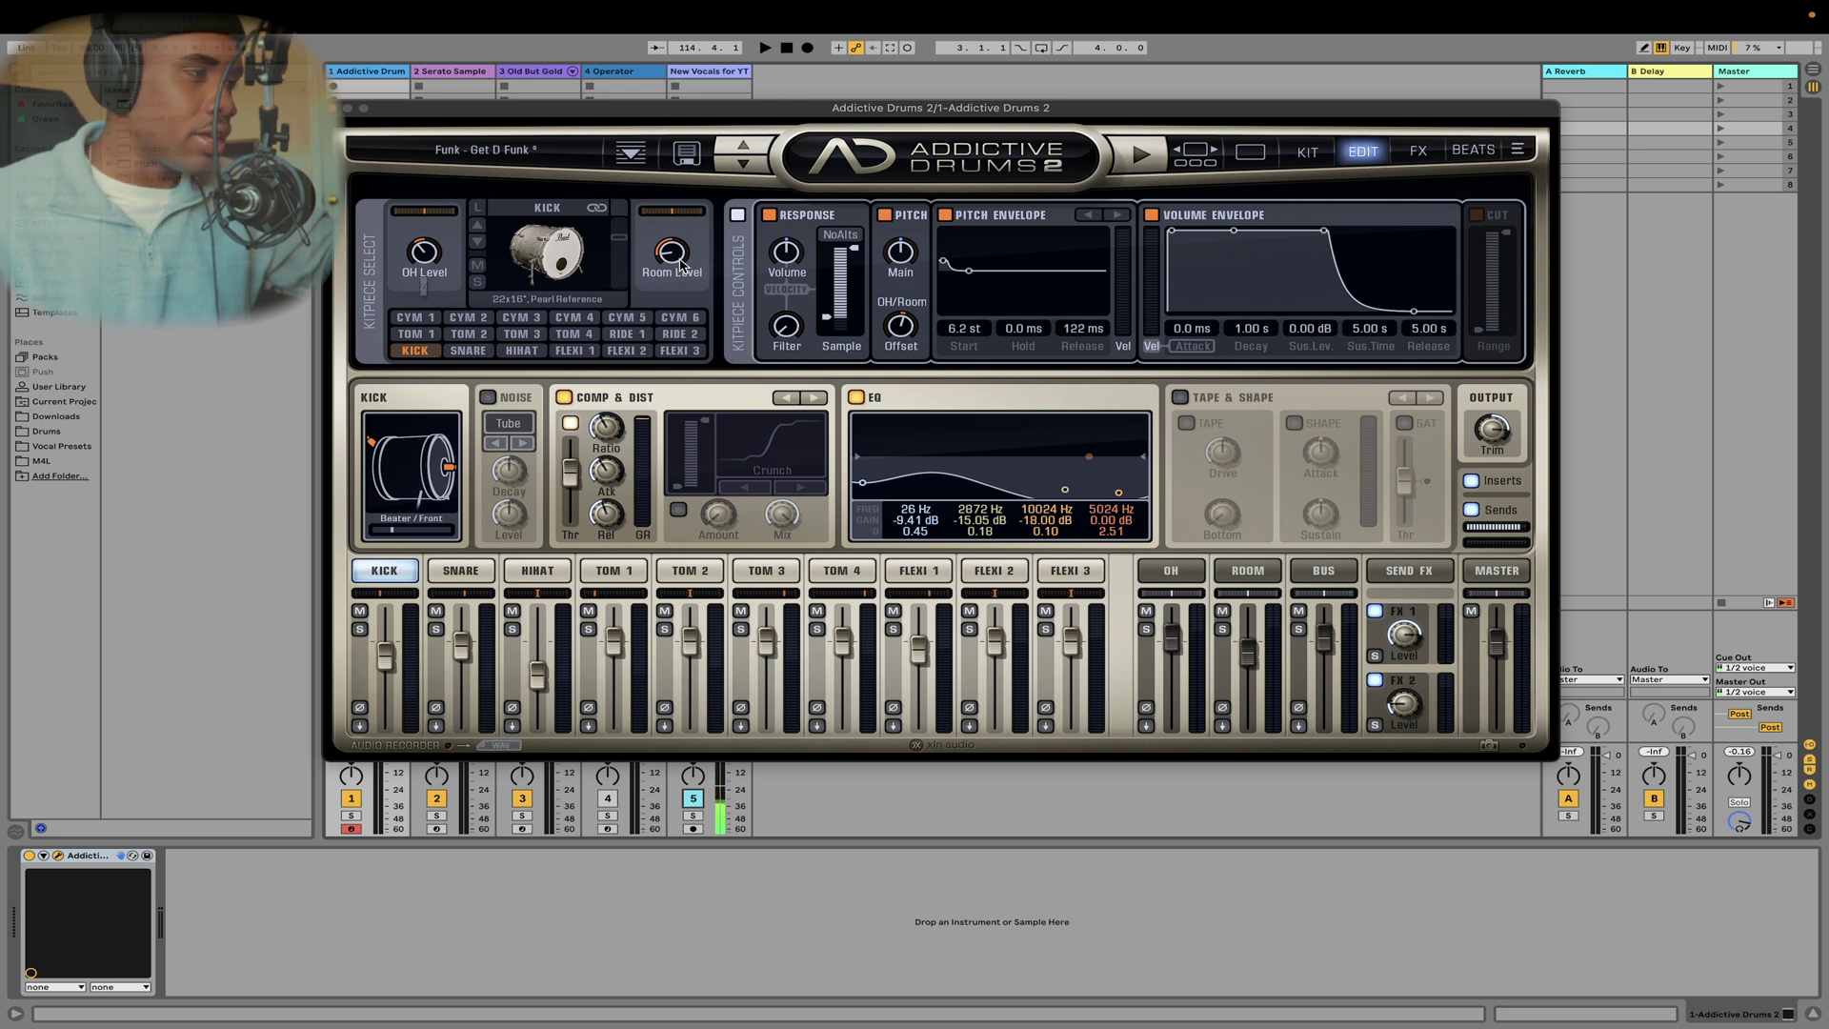
- Adjust the kick's Room Level up and down while playing the kick to hear the effect
mouse_move(673, 260)
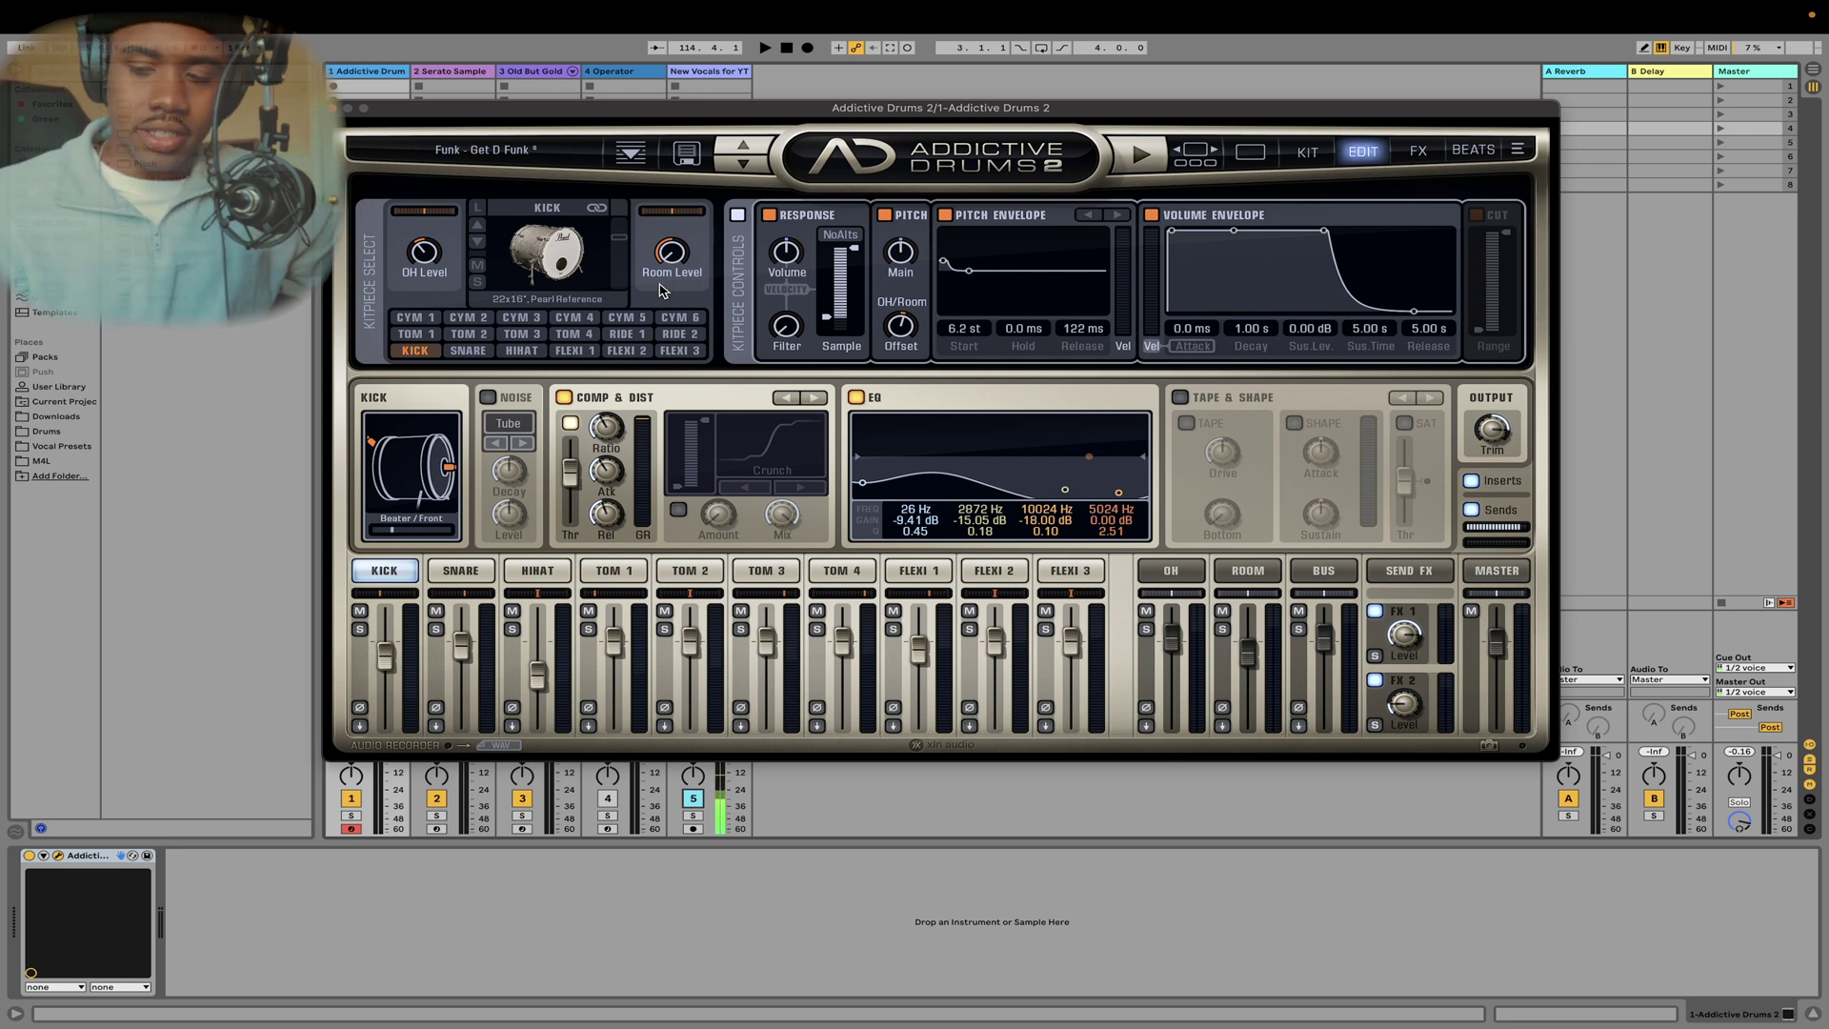
drag(667, 259, 713, 173)
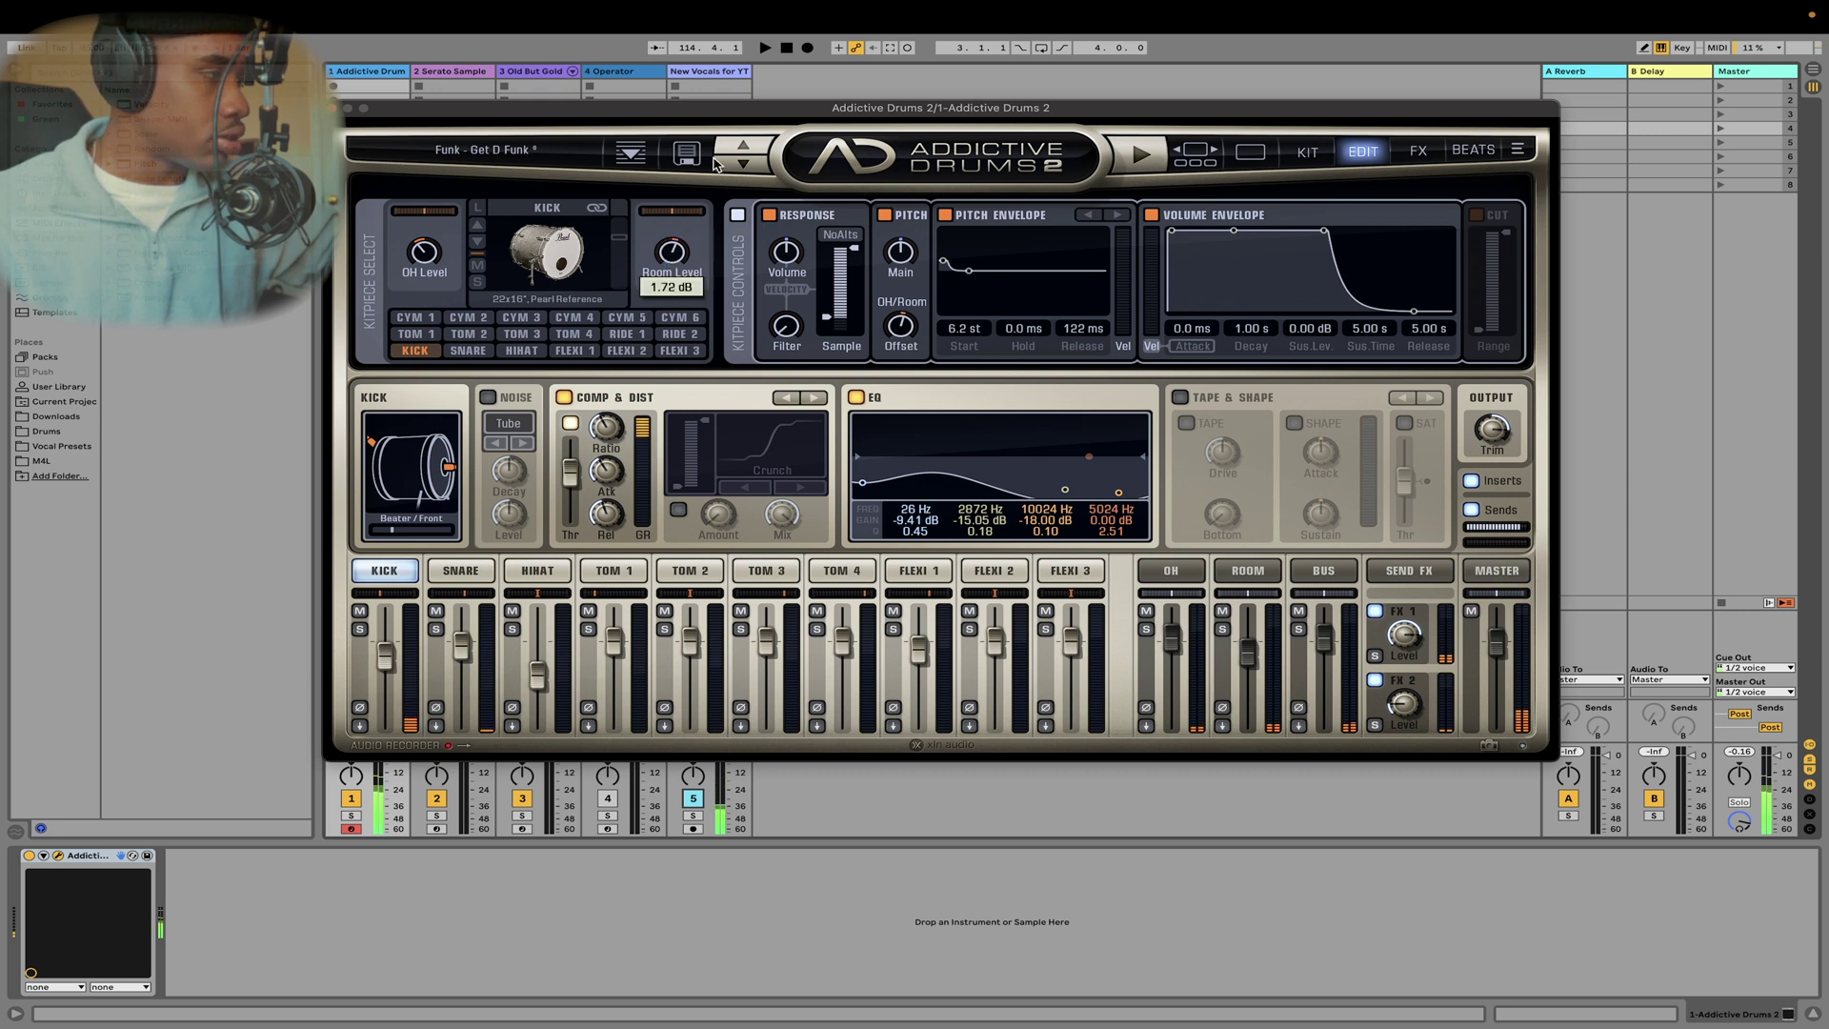
drag(672, 251, 691, 287)
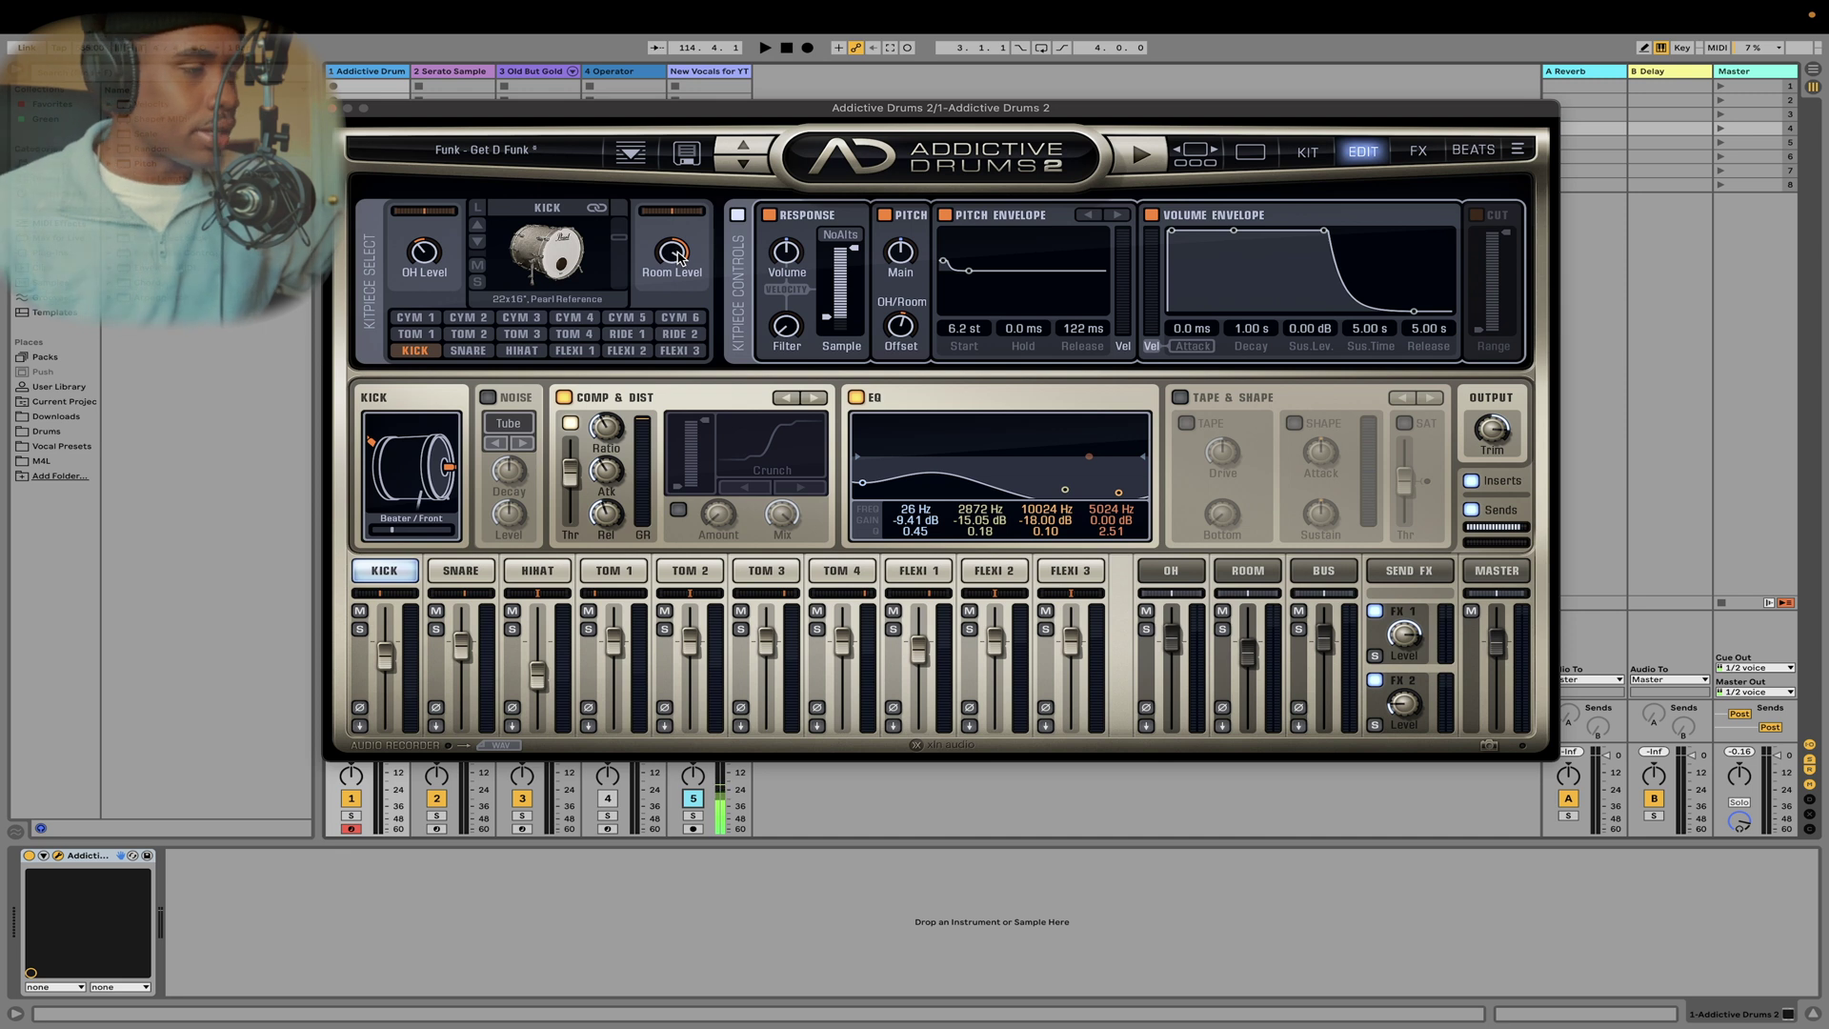
drag(679, 259, 657, 308)
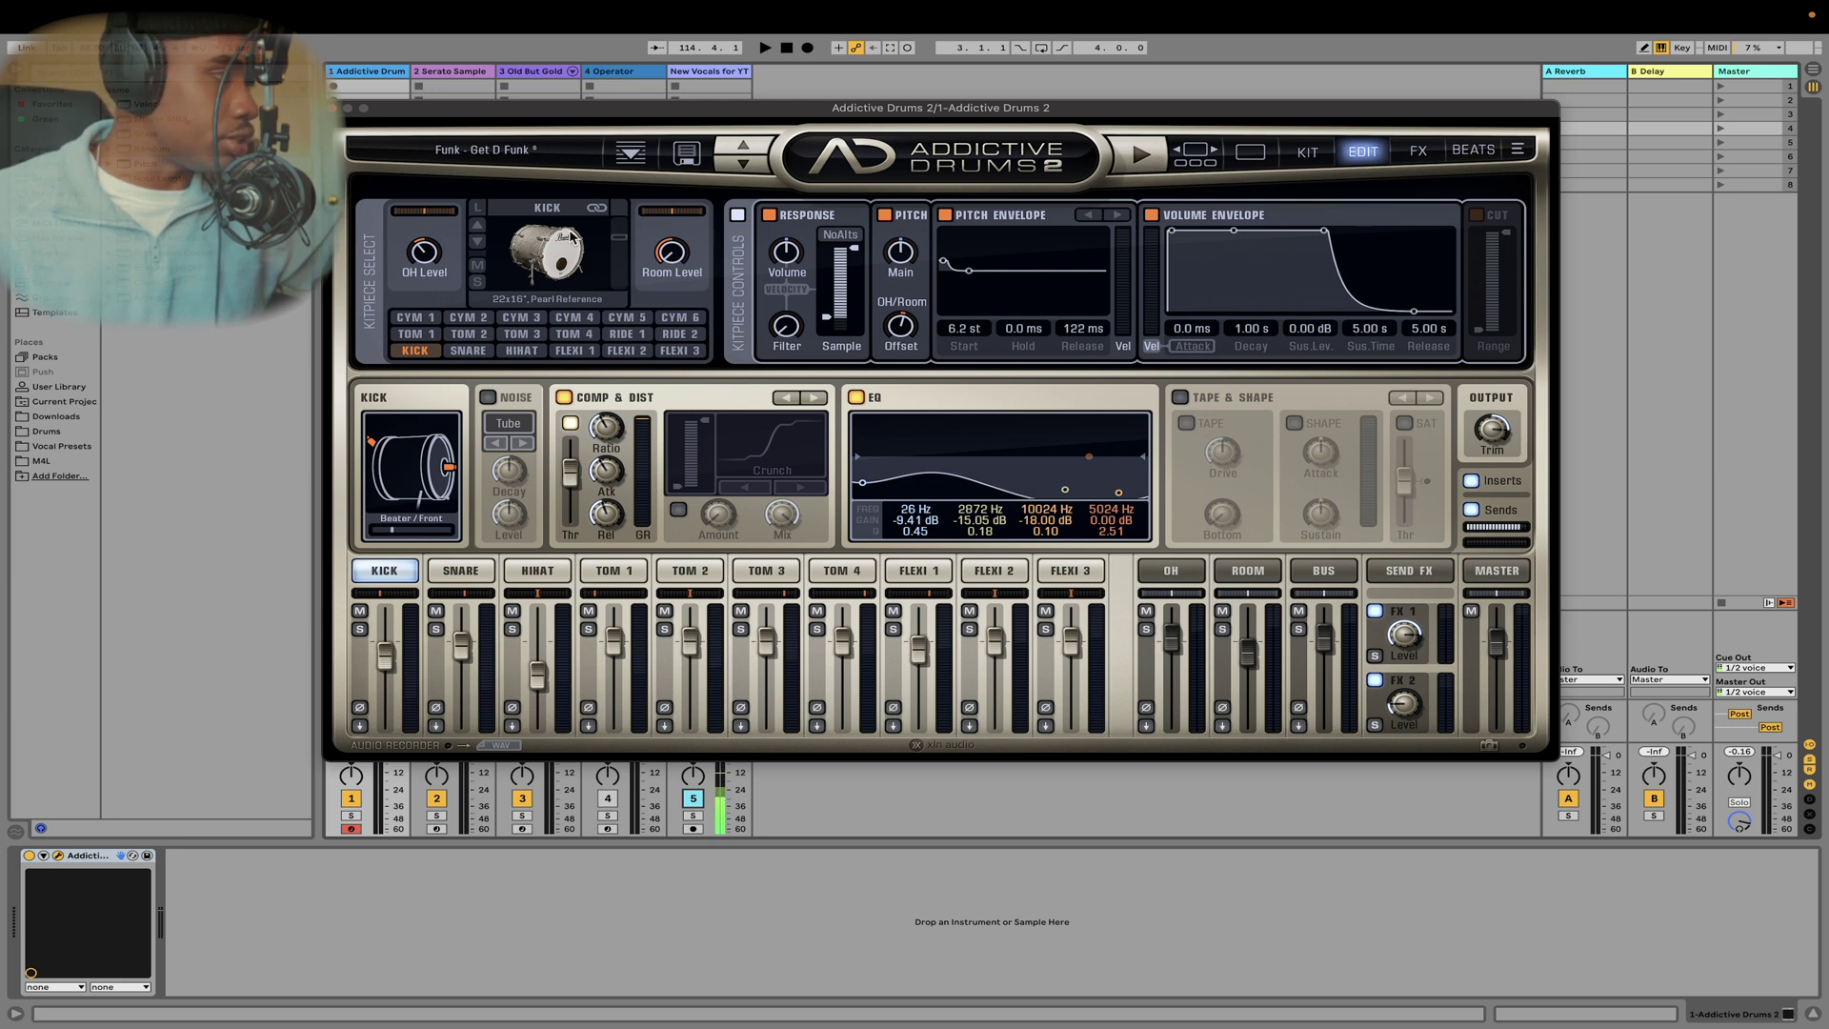
- Sweep the kick's room pan and width, including fully left at 100% width, and raise its Room Level
mouse_move(674, 219)
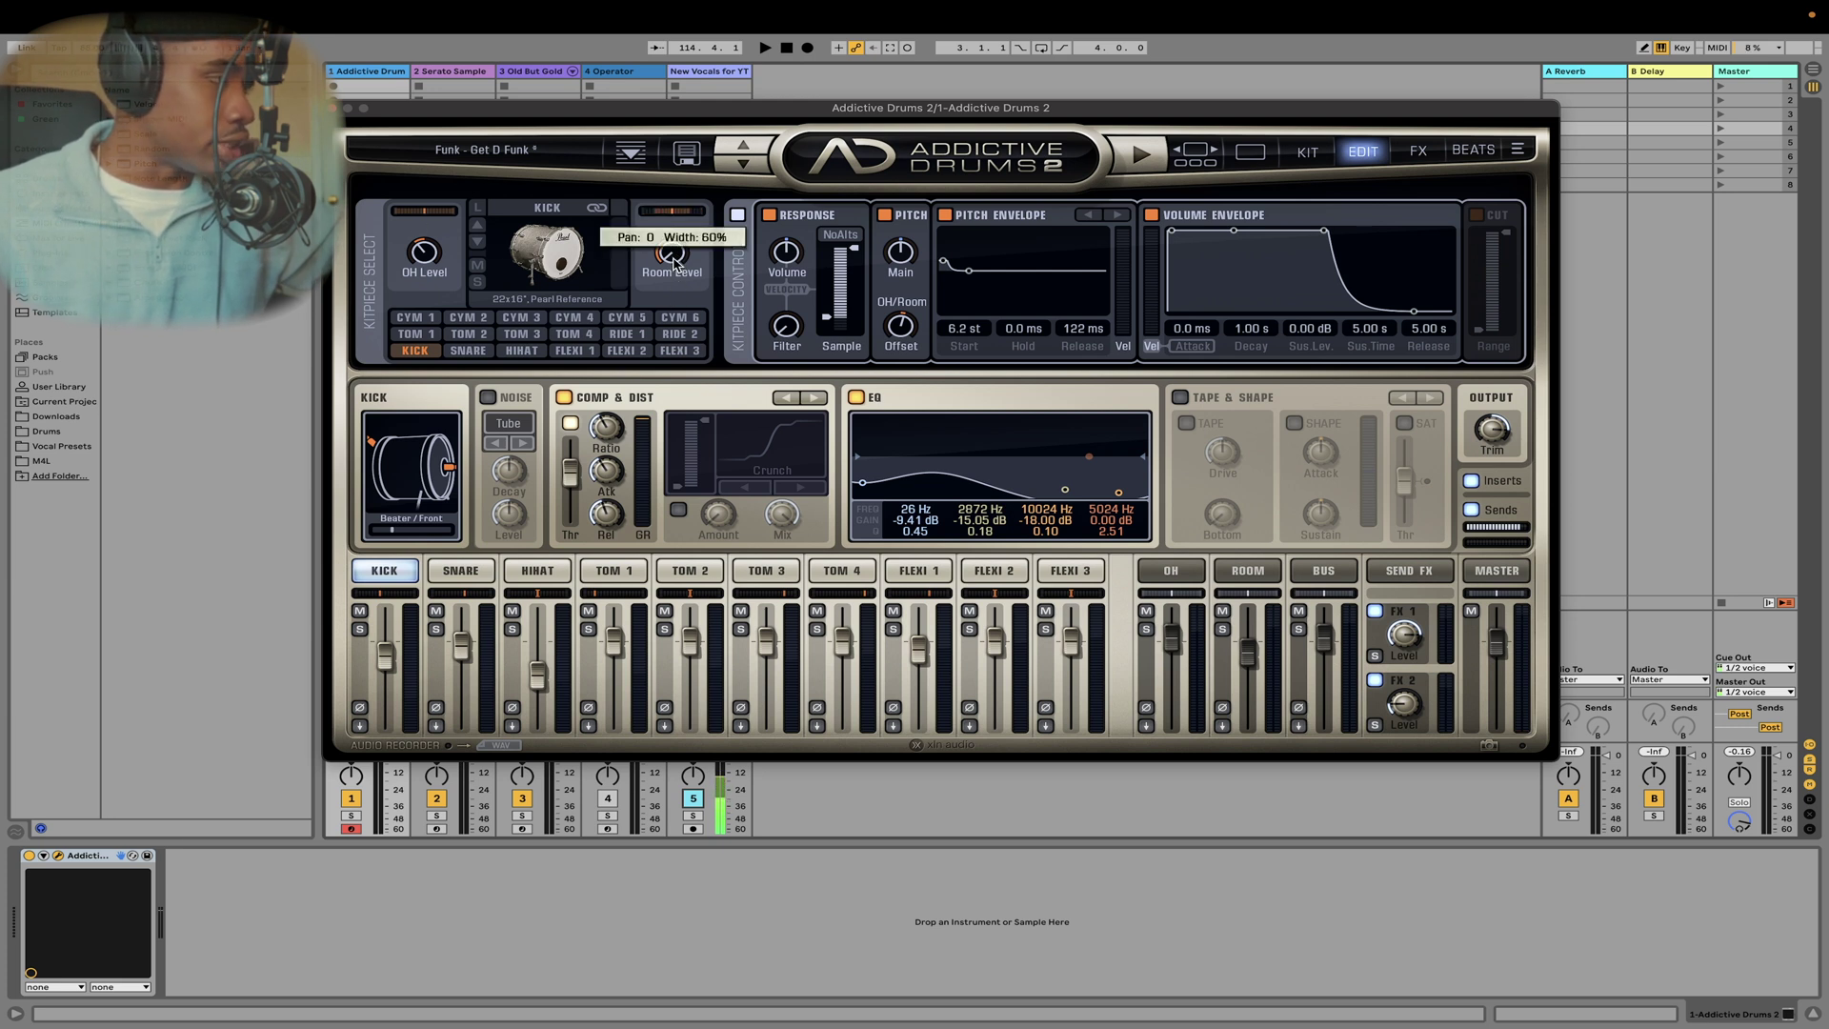
drag(674, 215, 738, 215)
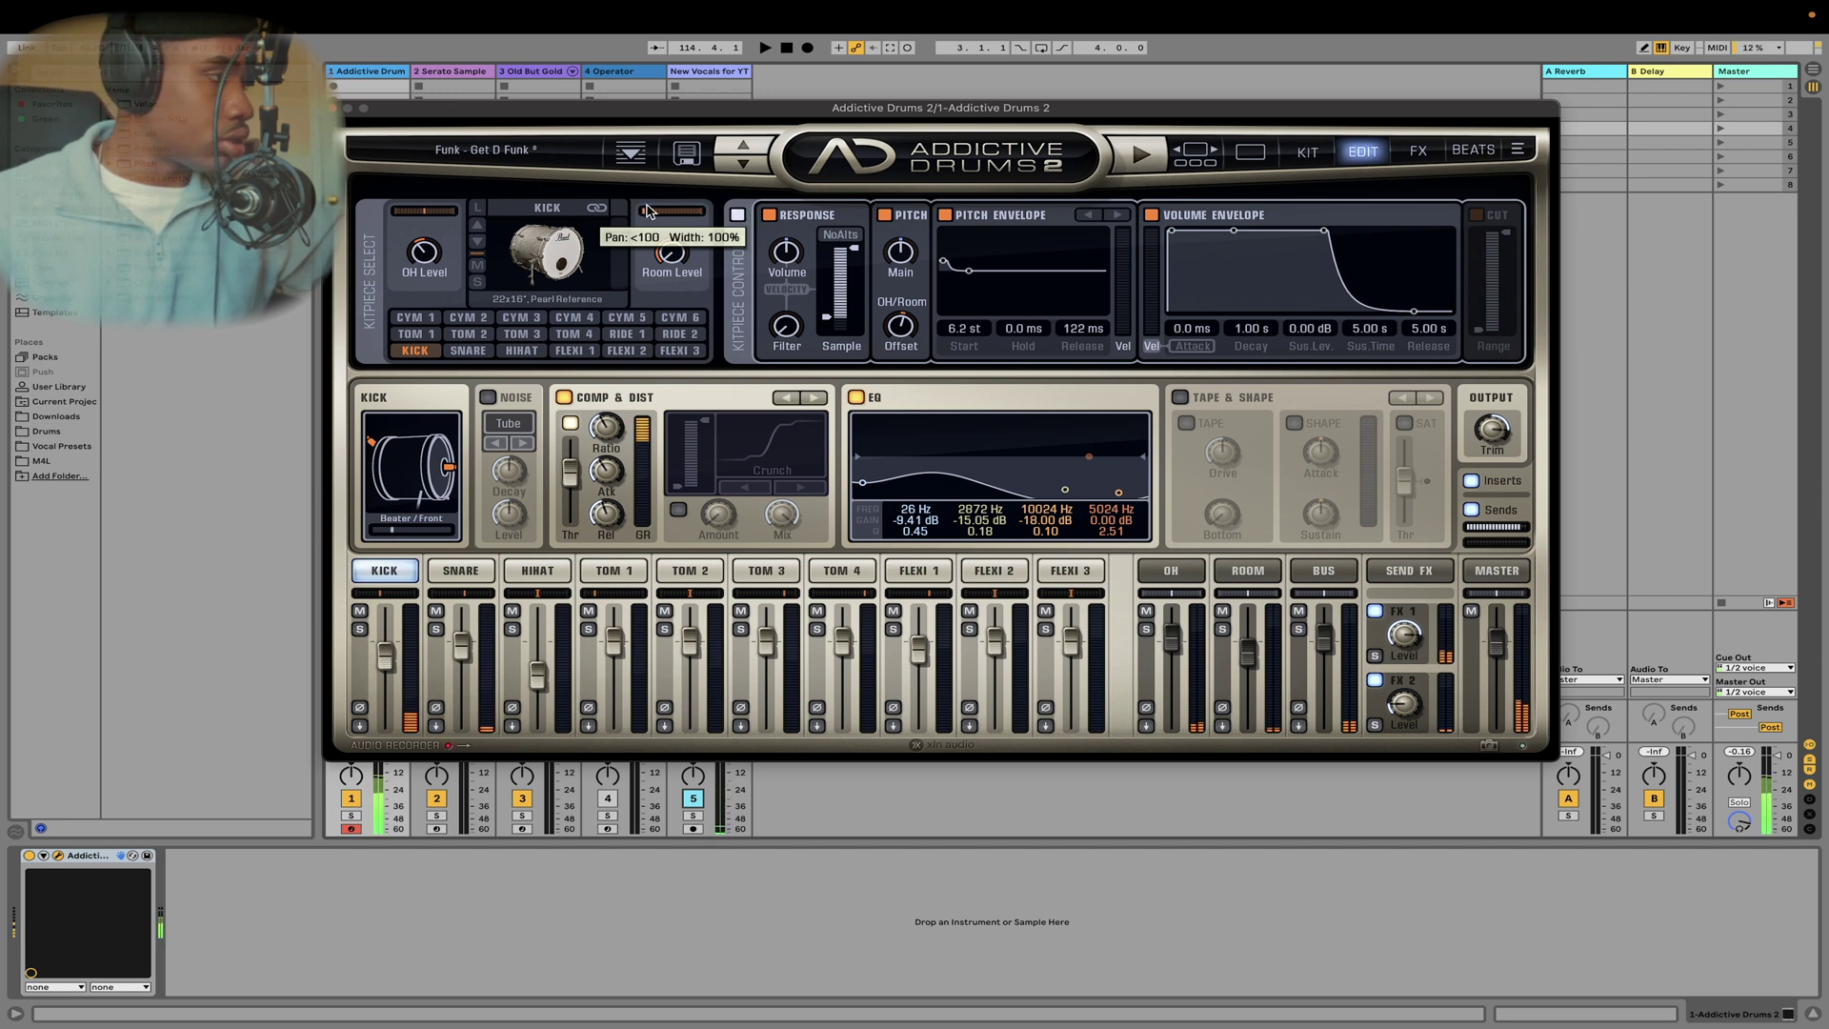
mouse_move(674, 243)
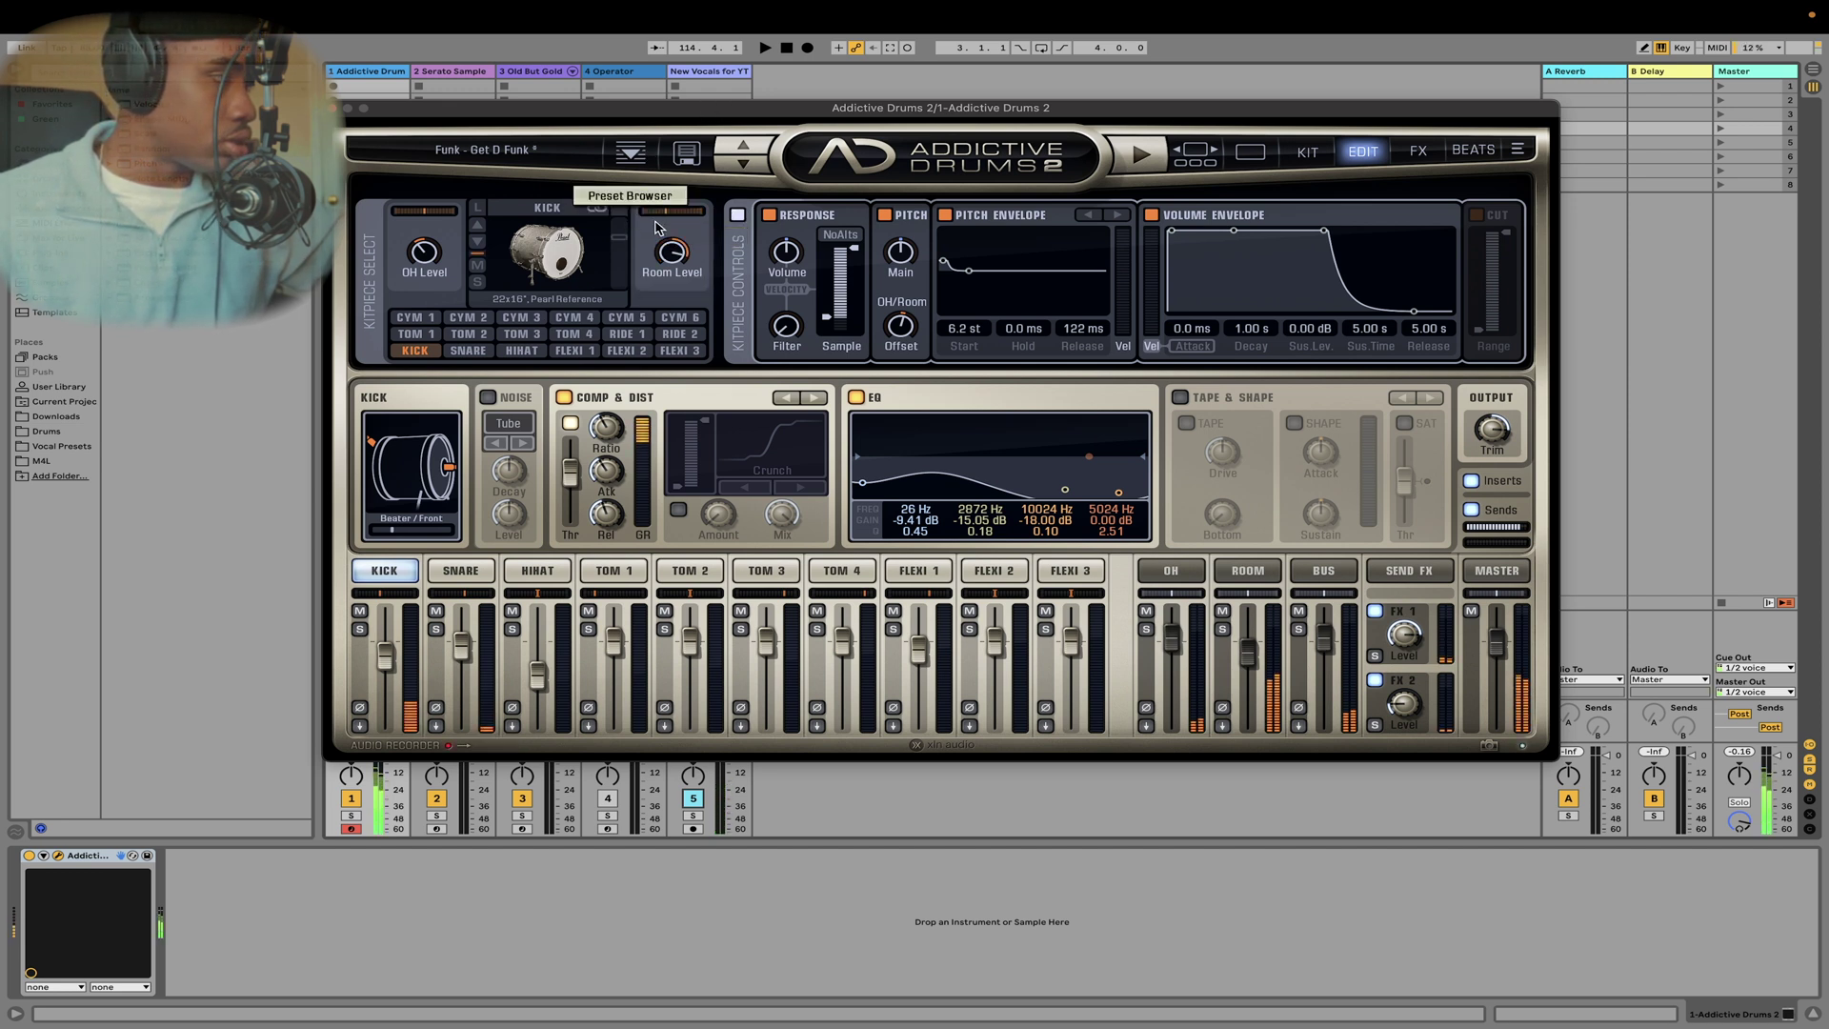
mouse_move(701, 215)
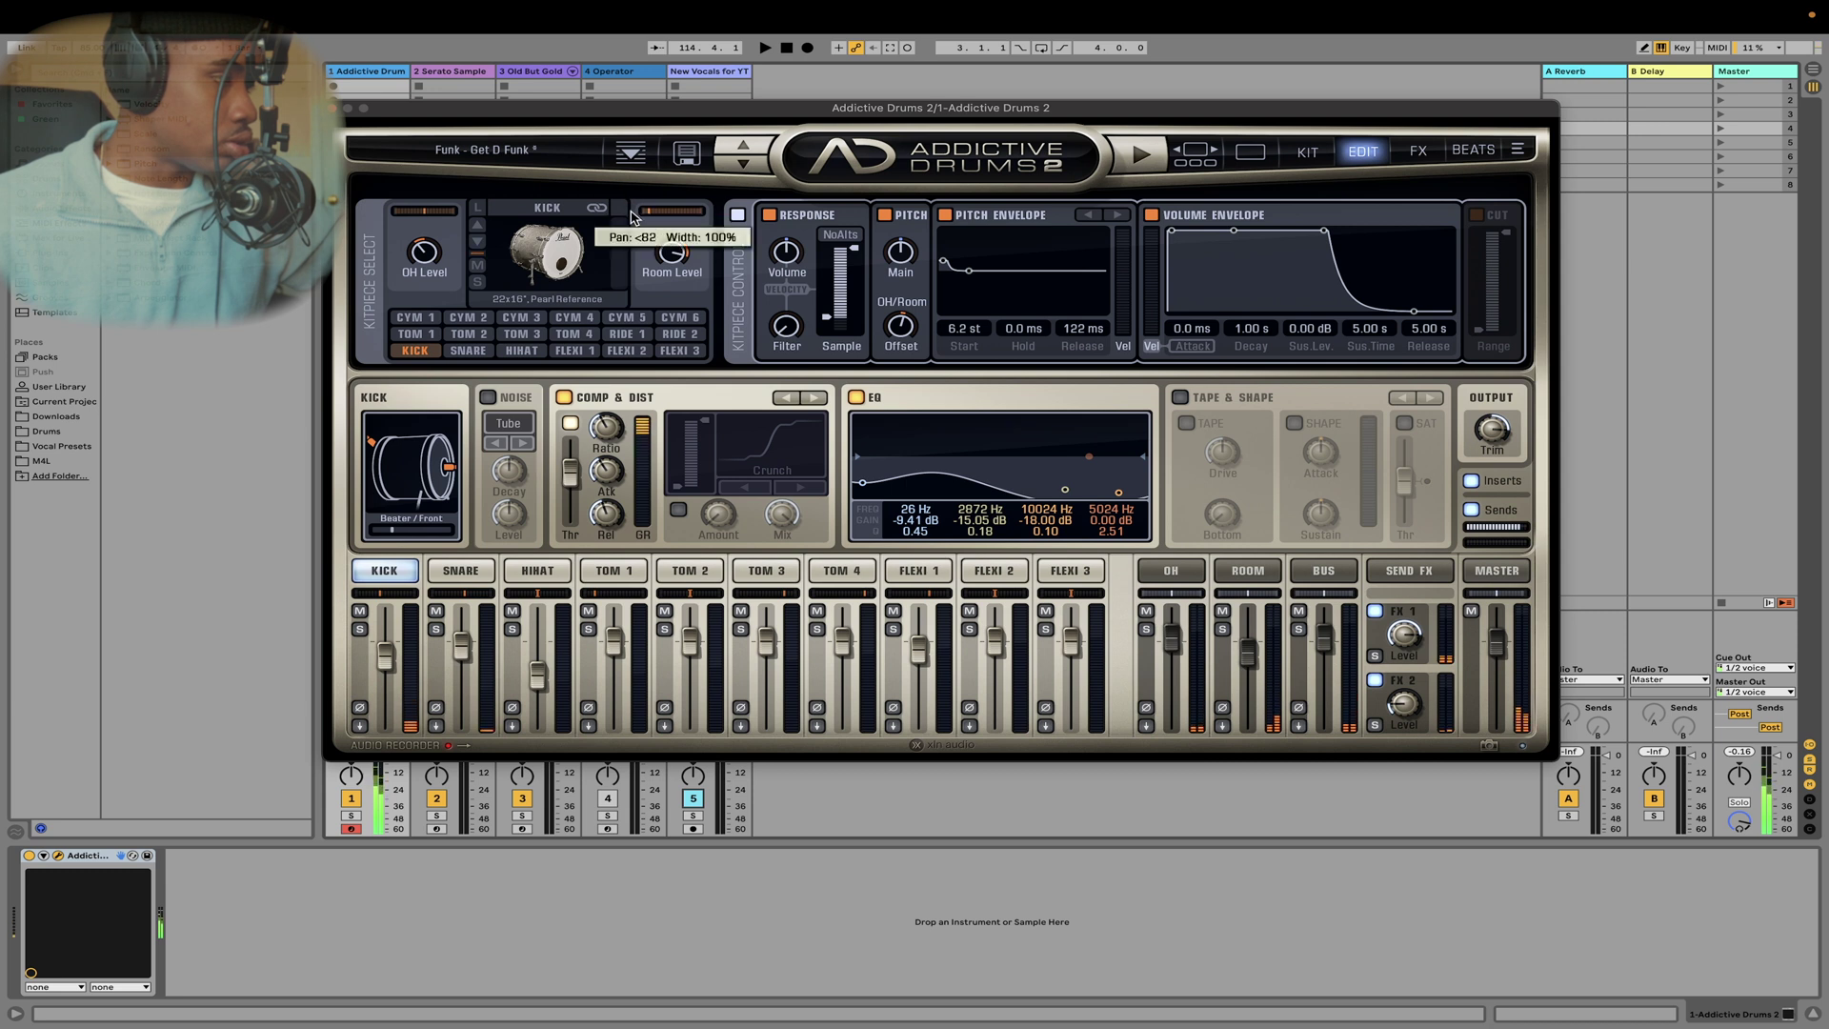
drag(706, 215, 661, 193)
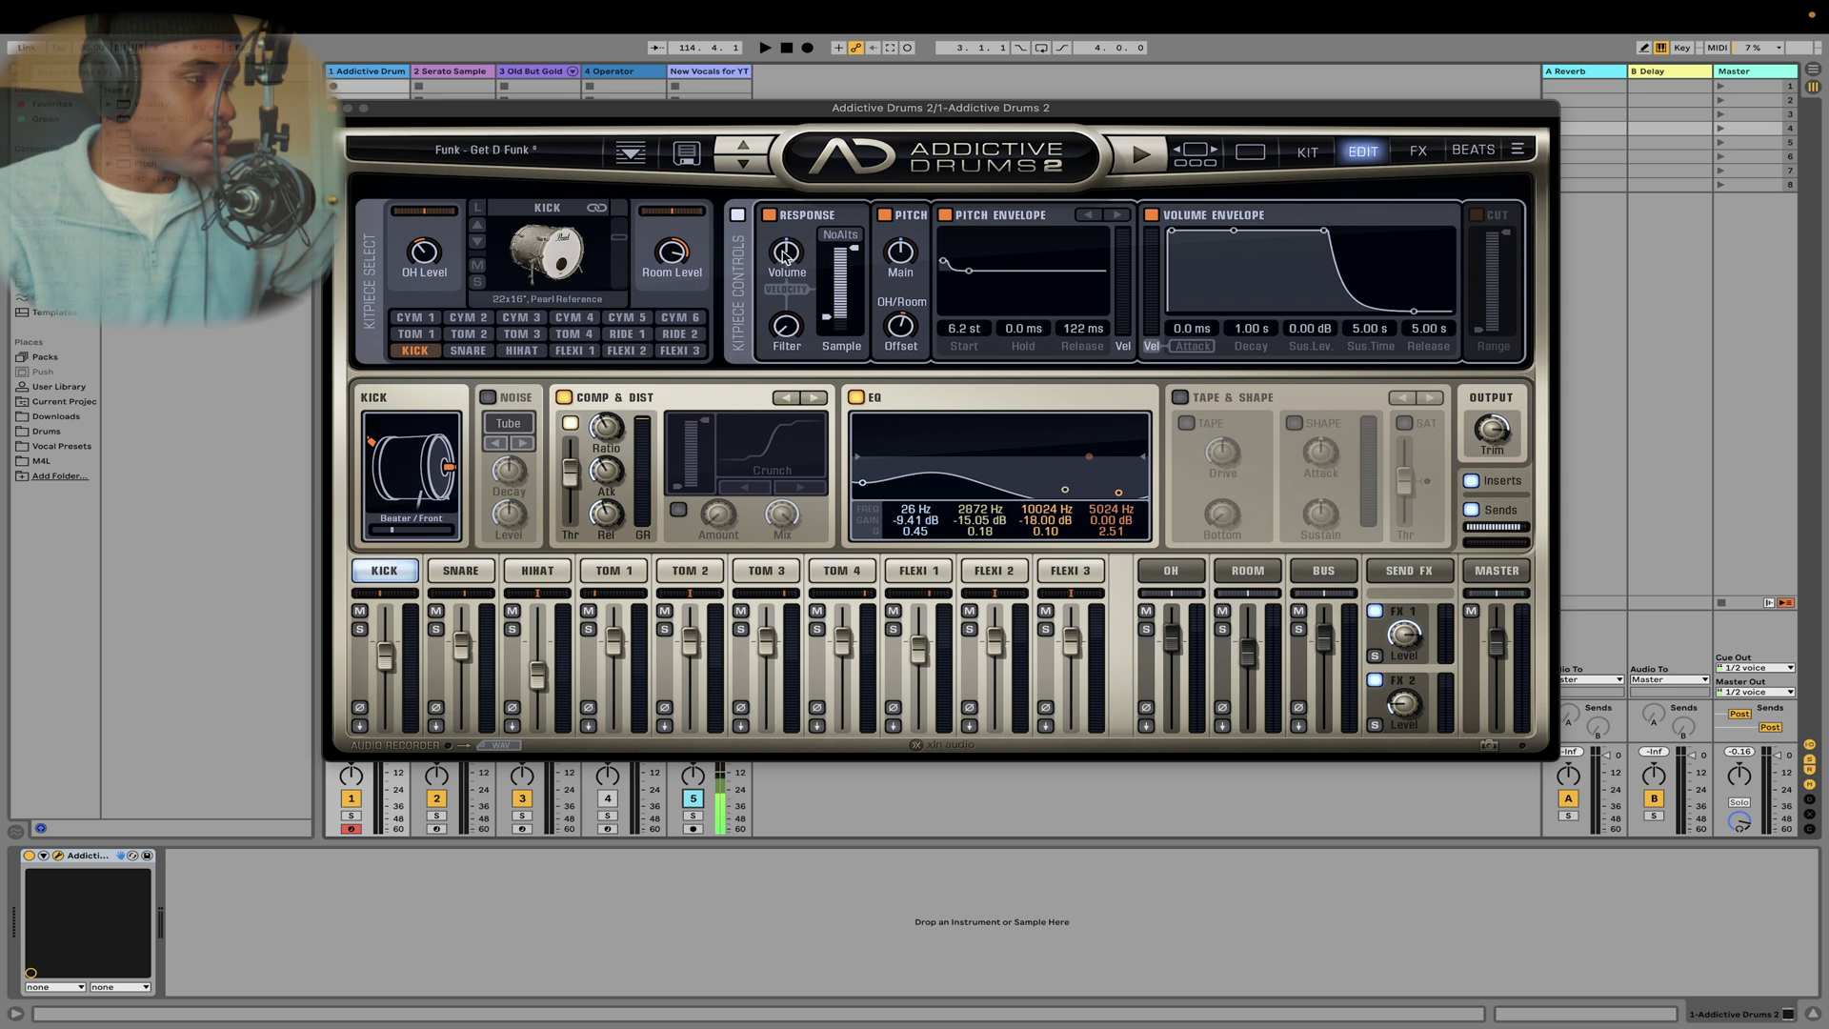
- Try the kick's Response Volume at high and low settings, including 187%, 2% and 130%, and restore its default
mouse_move(786, 255)
drag(787, 257, 751, 333)
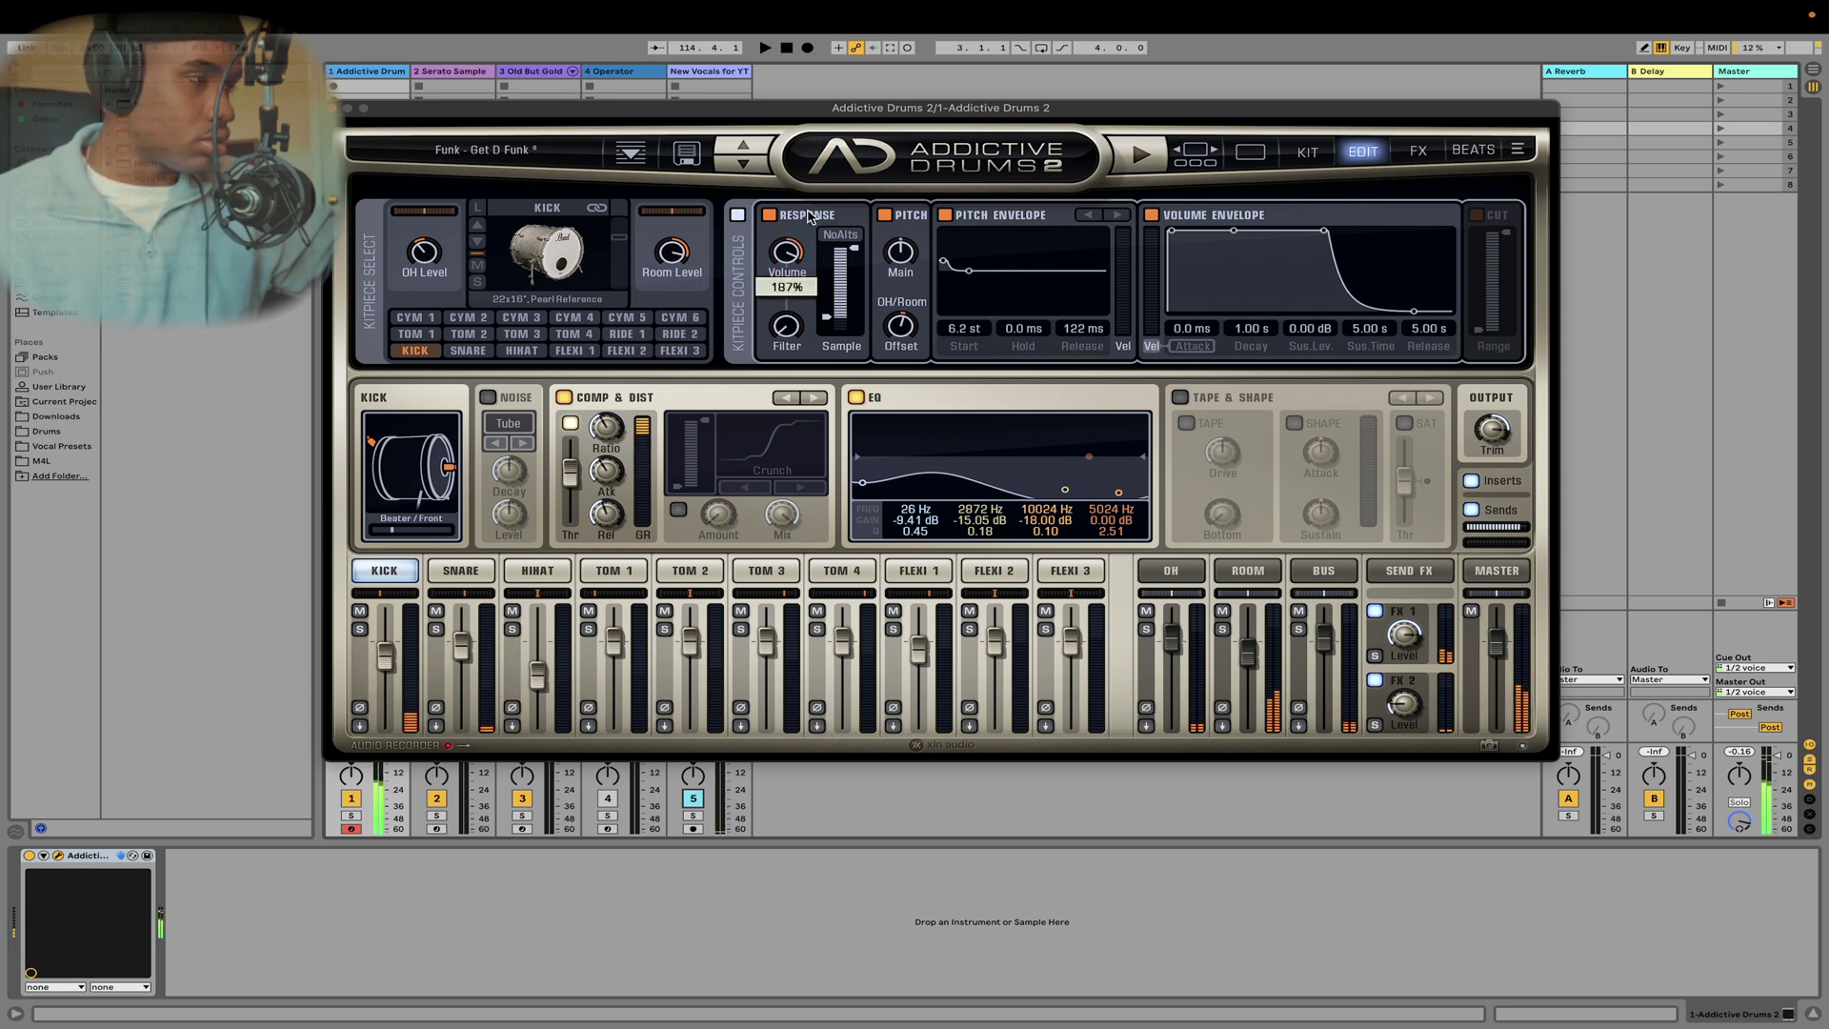
click(779, 270)
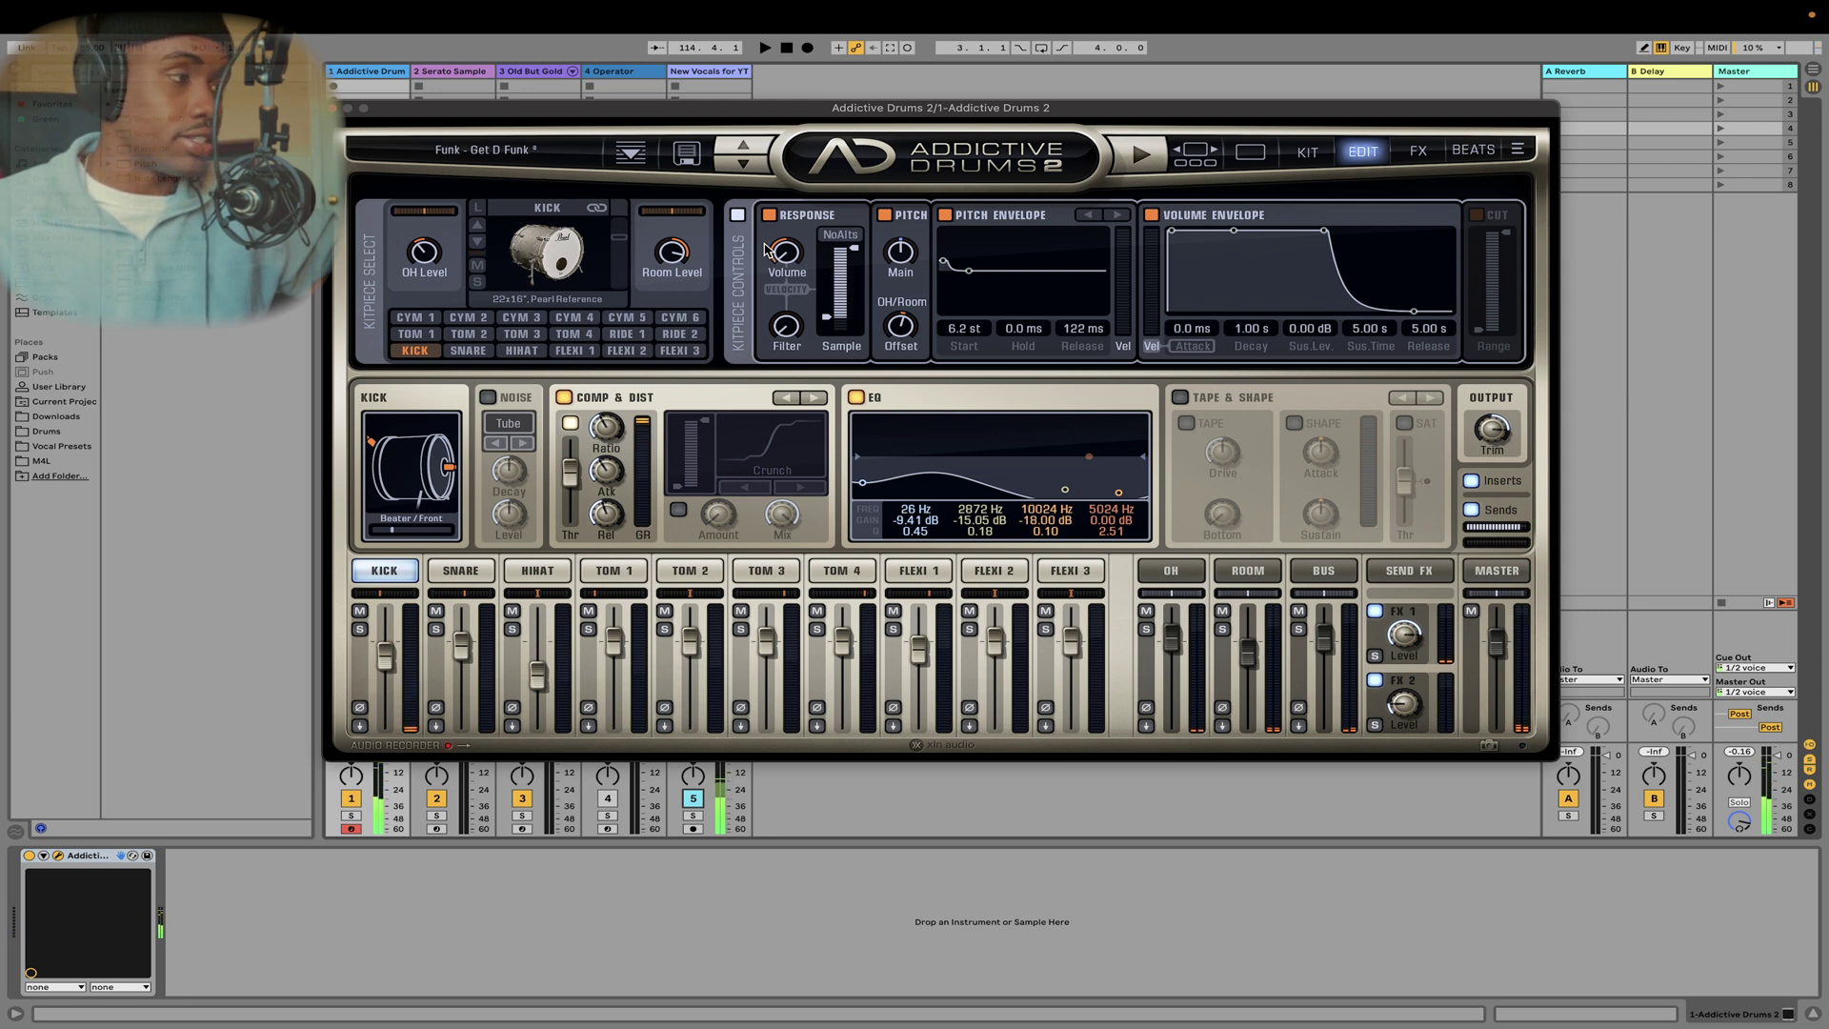
mouse_move(780, 259)
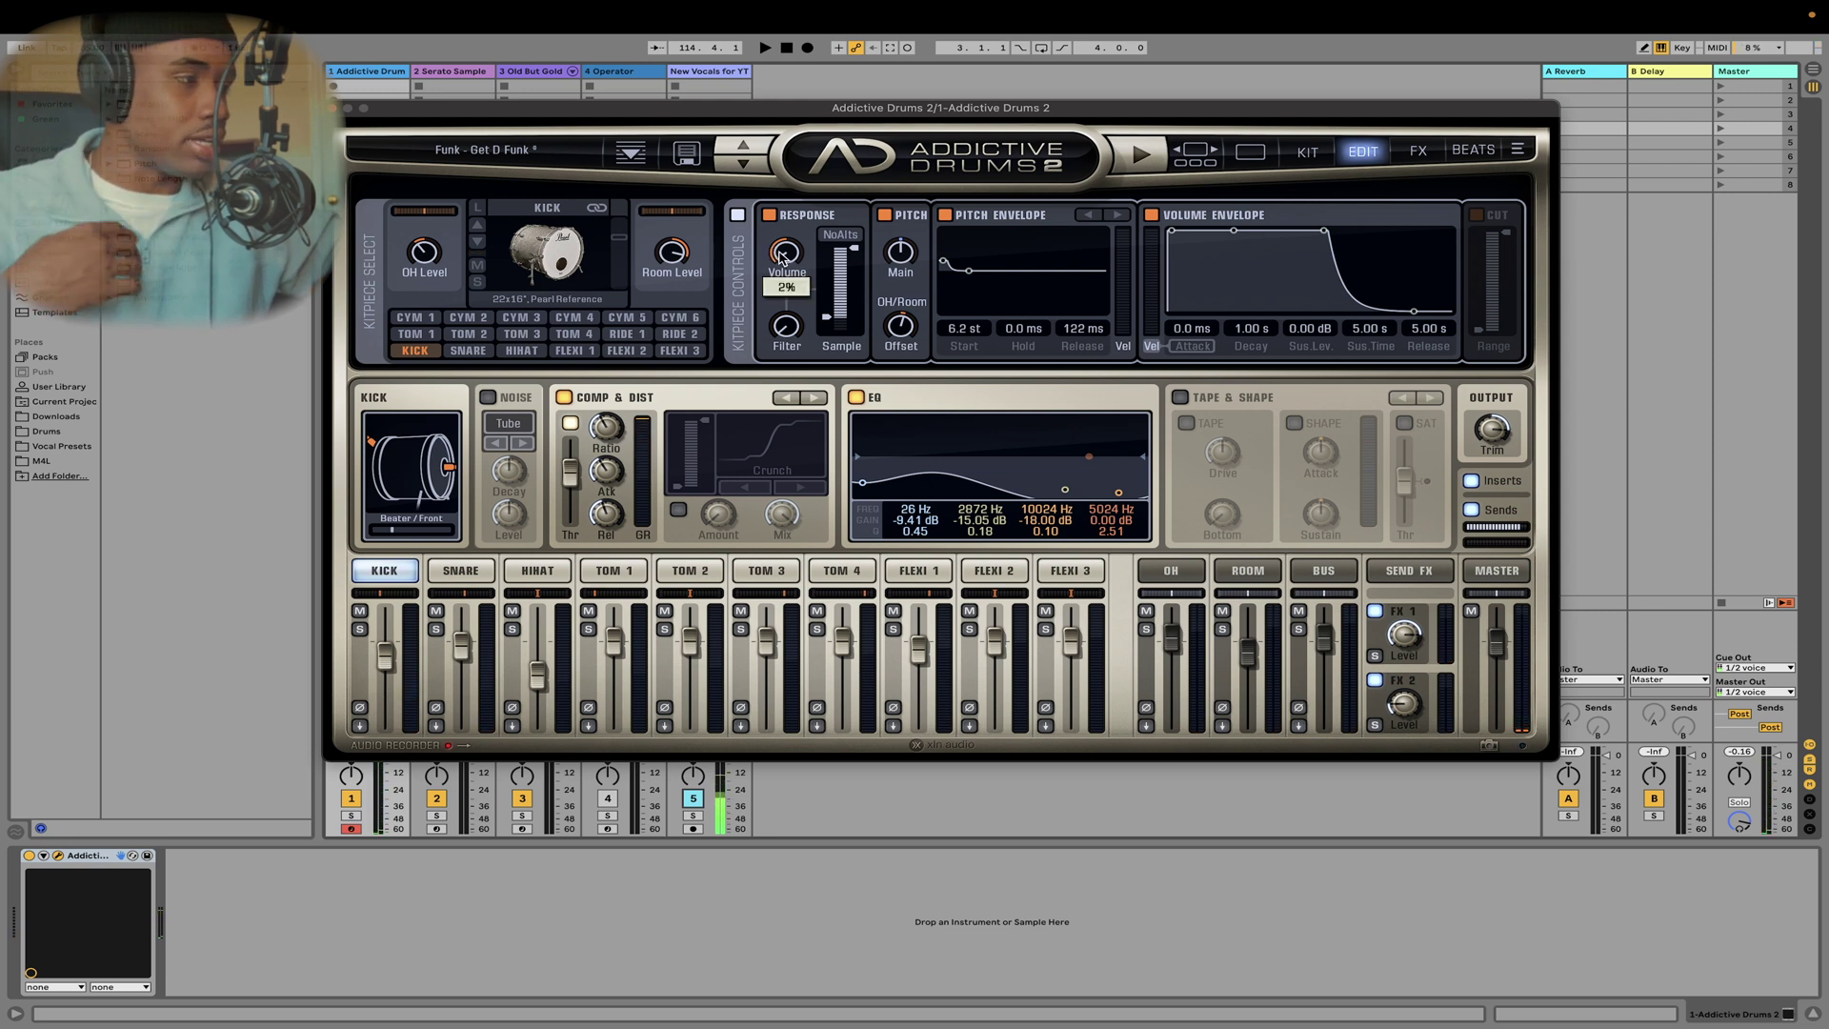
drag(780, 270, 946, 6)
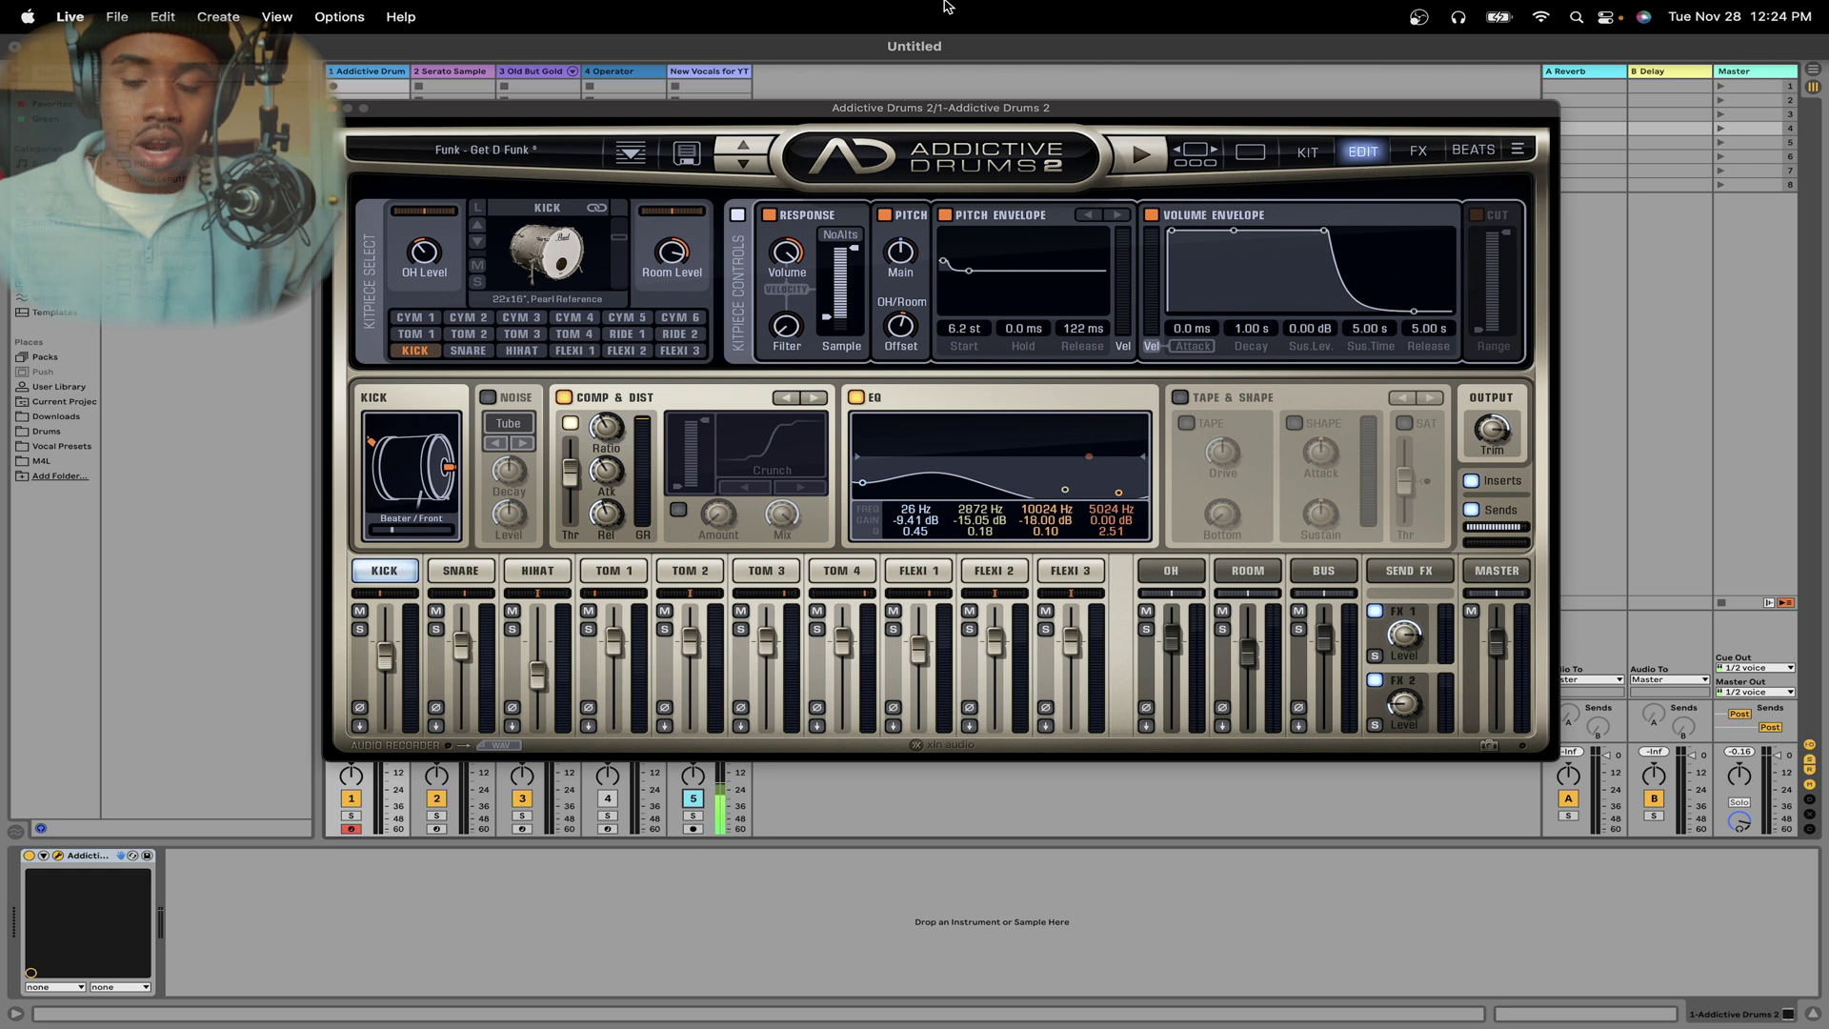
mouse_move(797, 265)
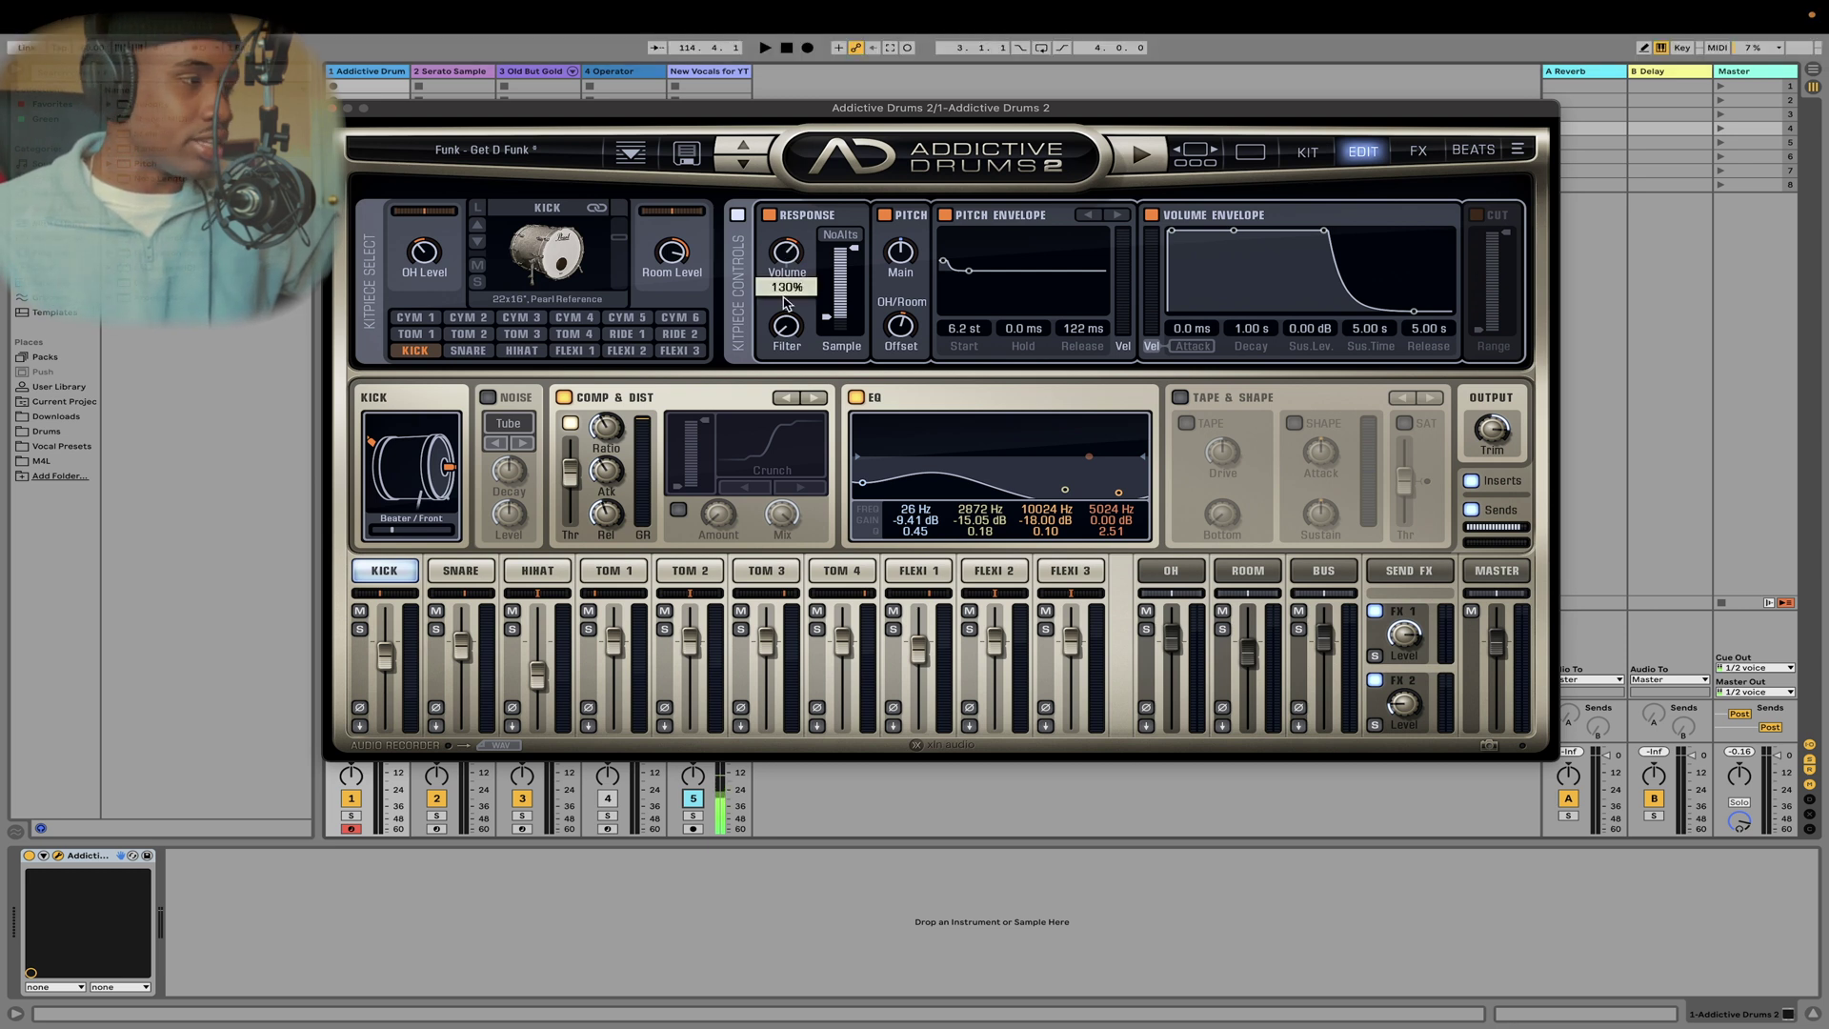
scroll(782, 291, down, 3)
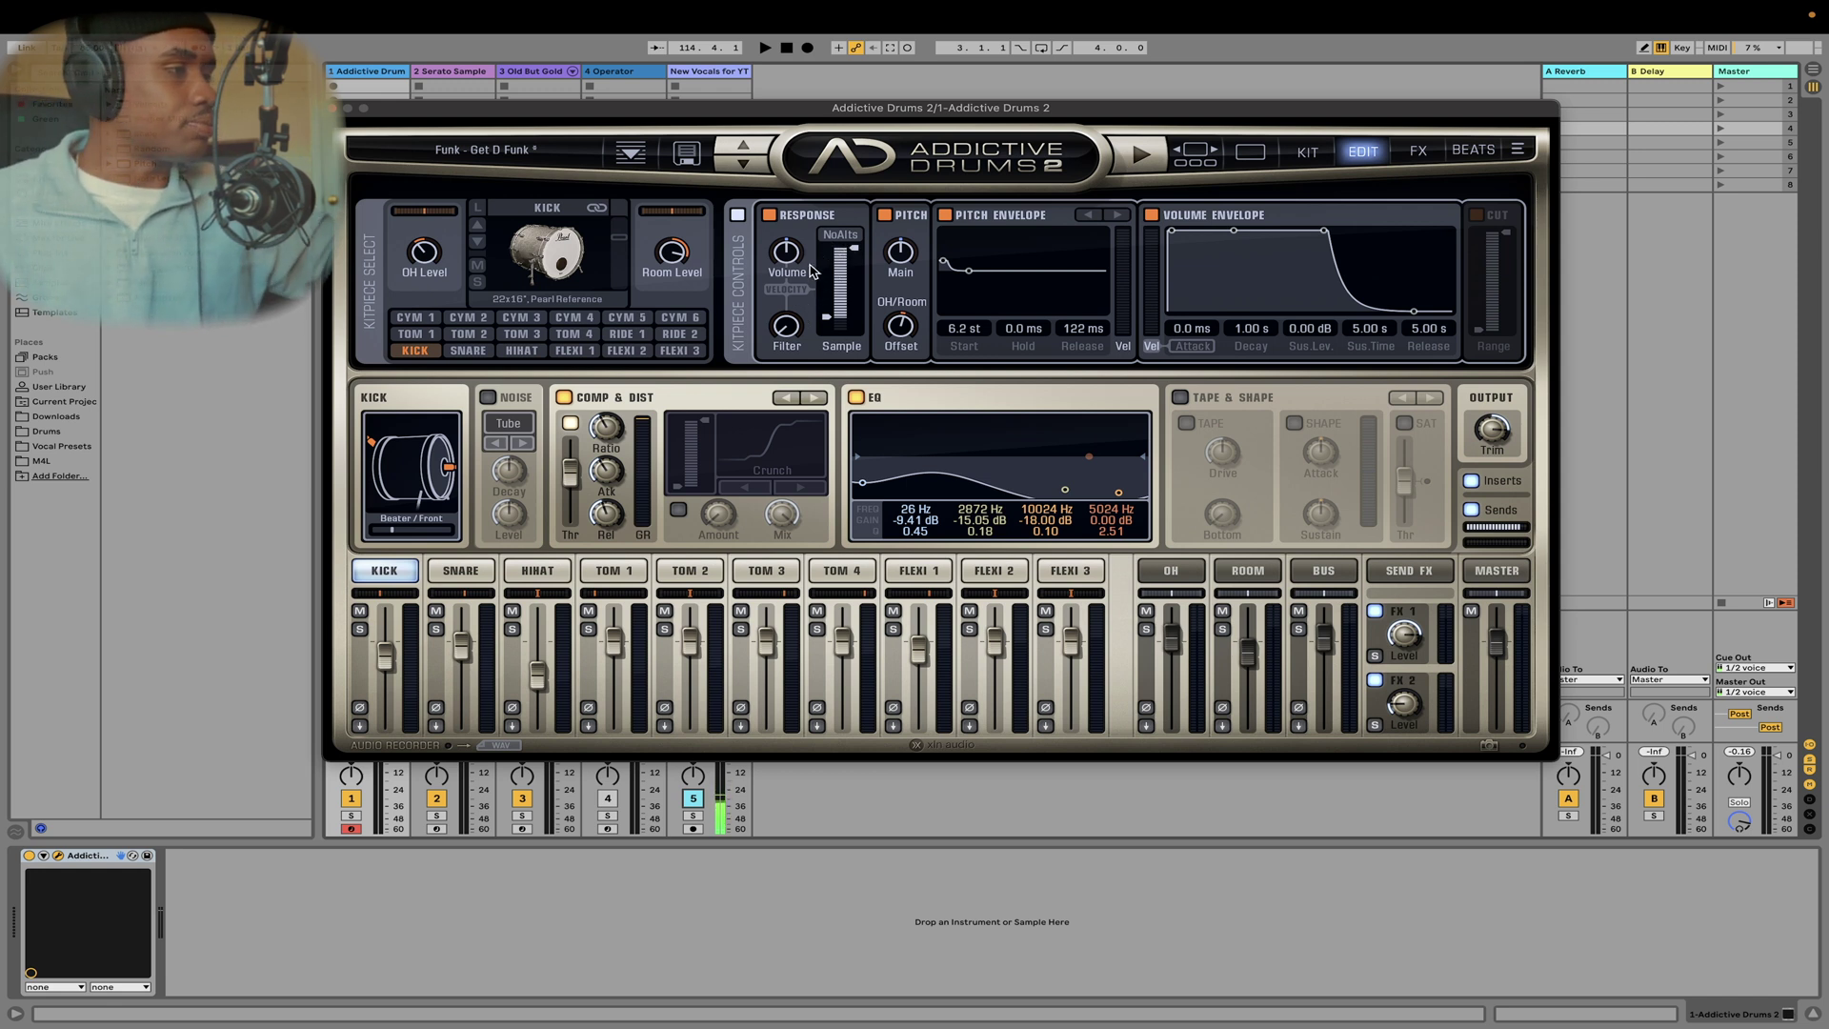
- Try raising the kick's Response Filter through about 53% to a high setting, and return it to its minimum
click(787, 328)
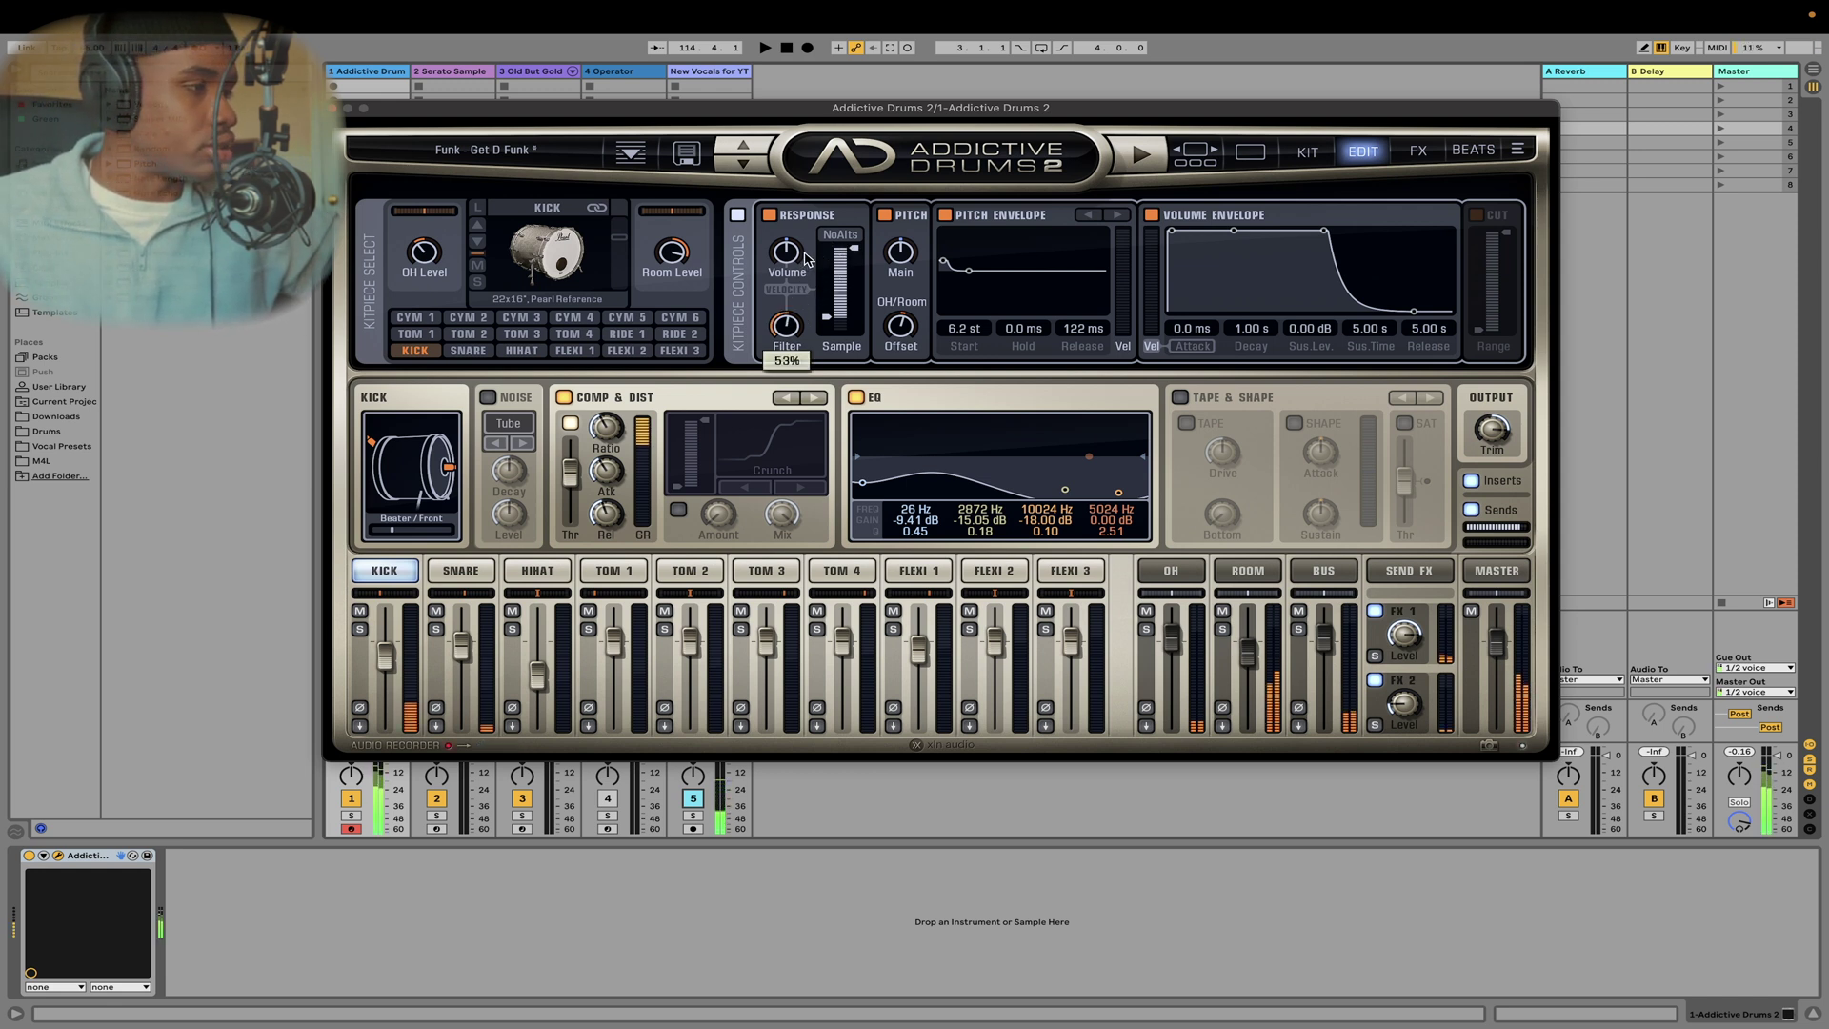
drag(868, 165, 867, 165)
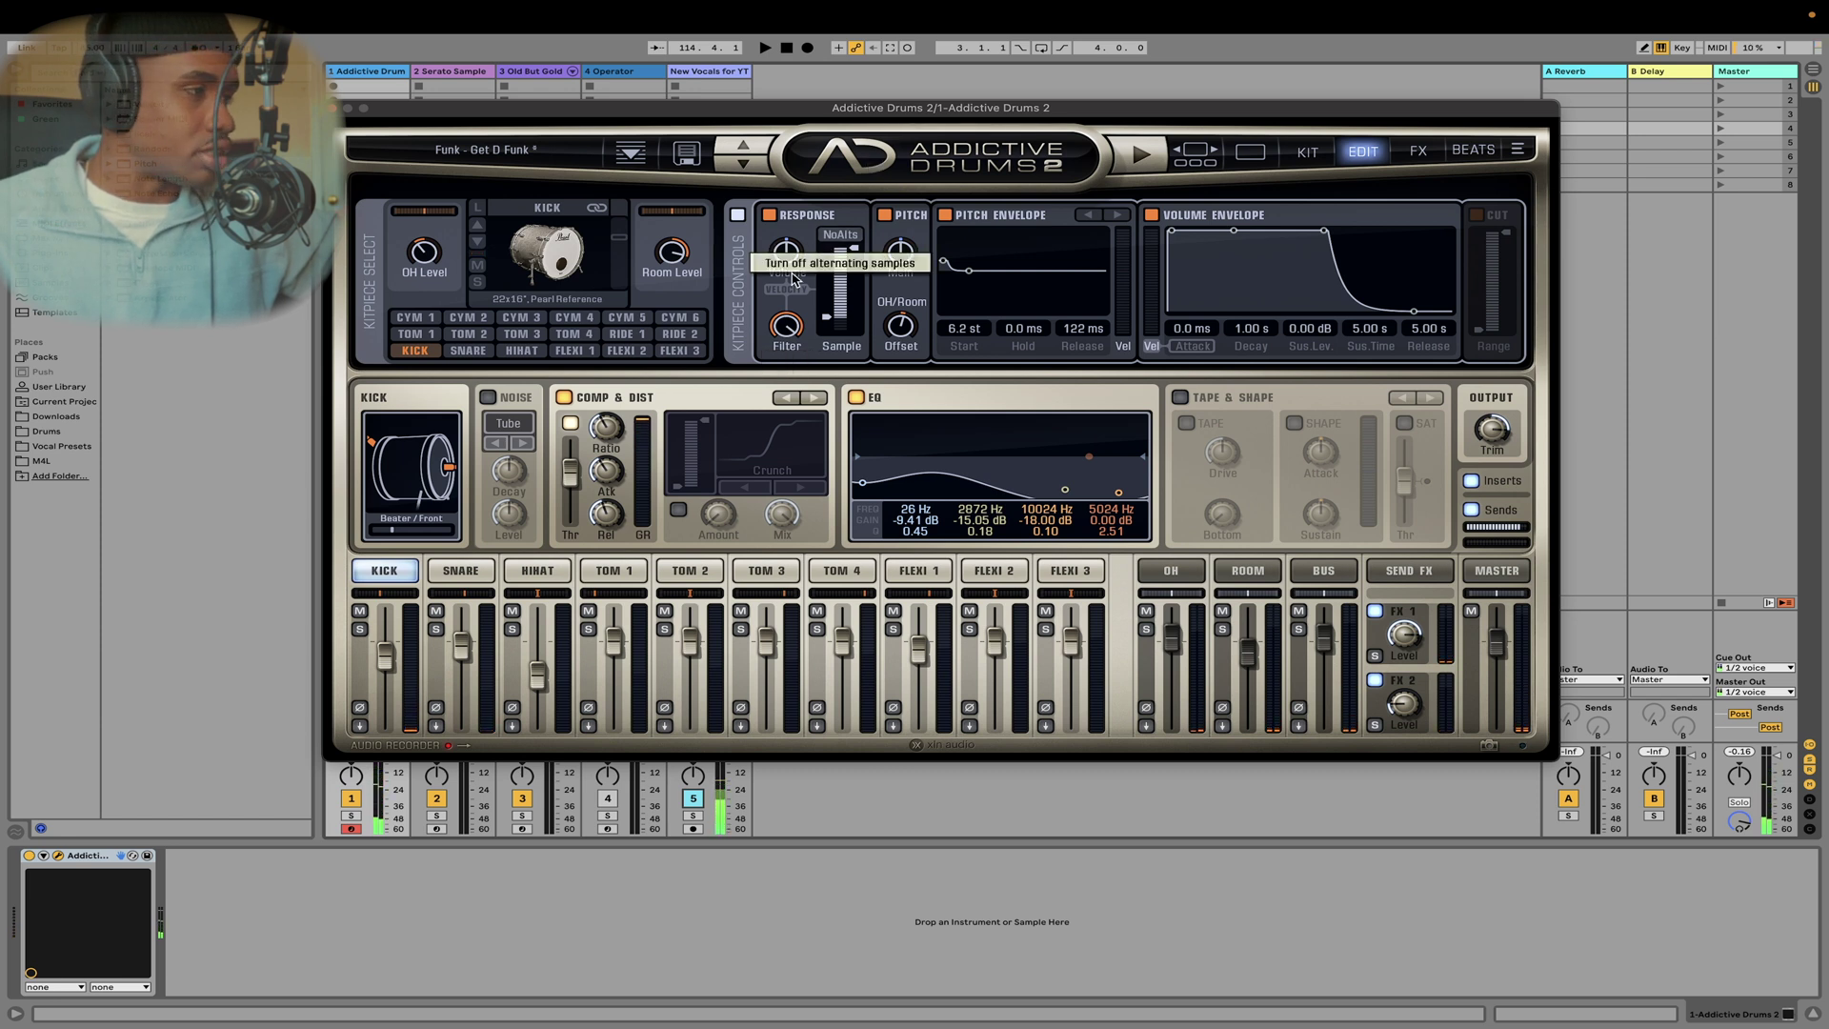
drag(774, 397, 786, 353)
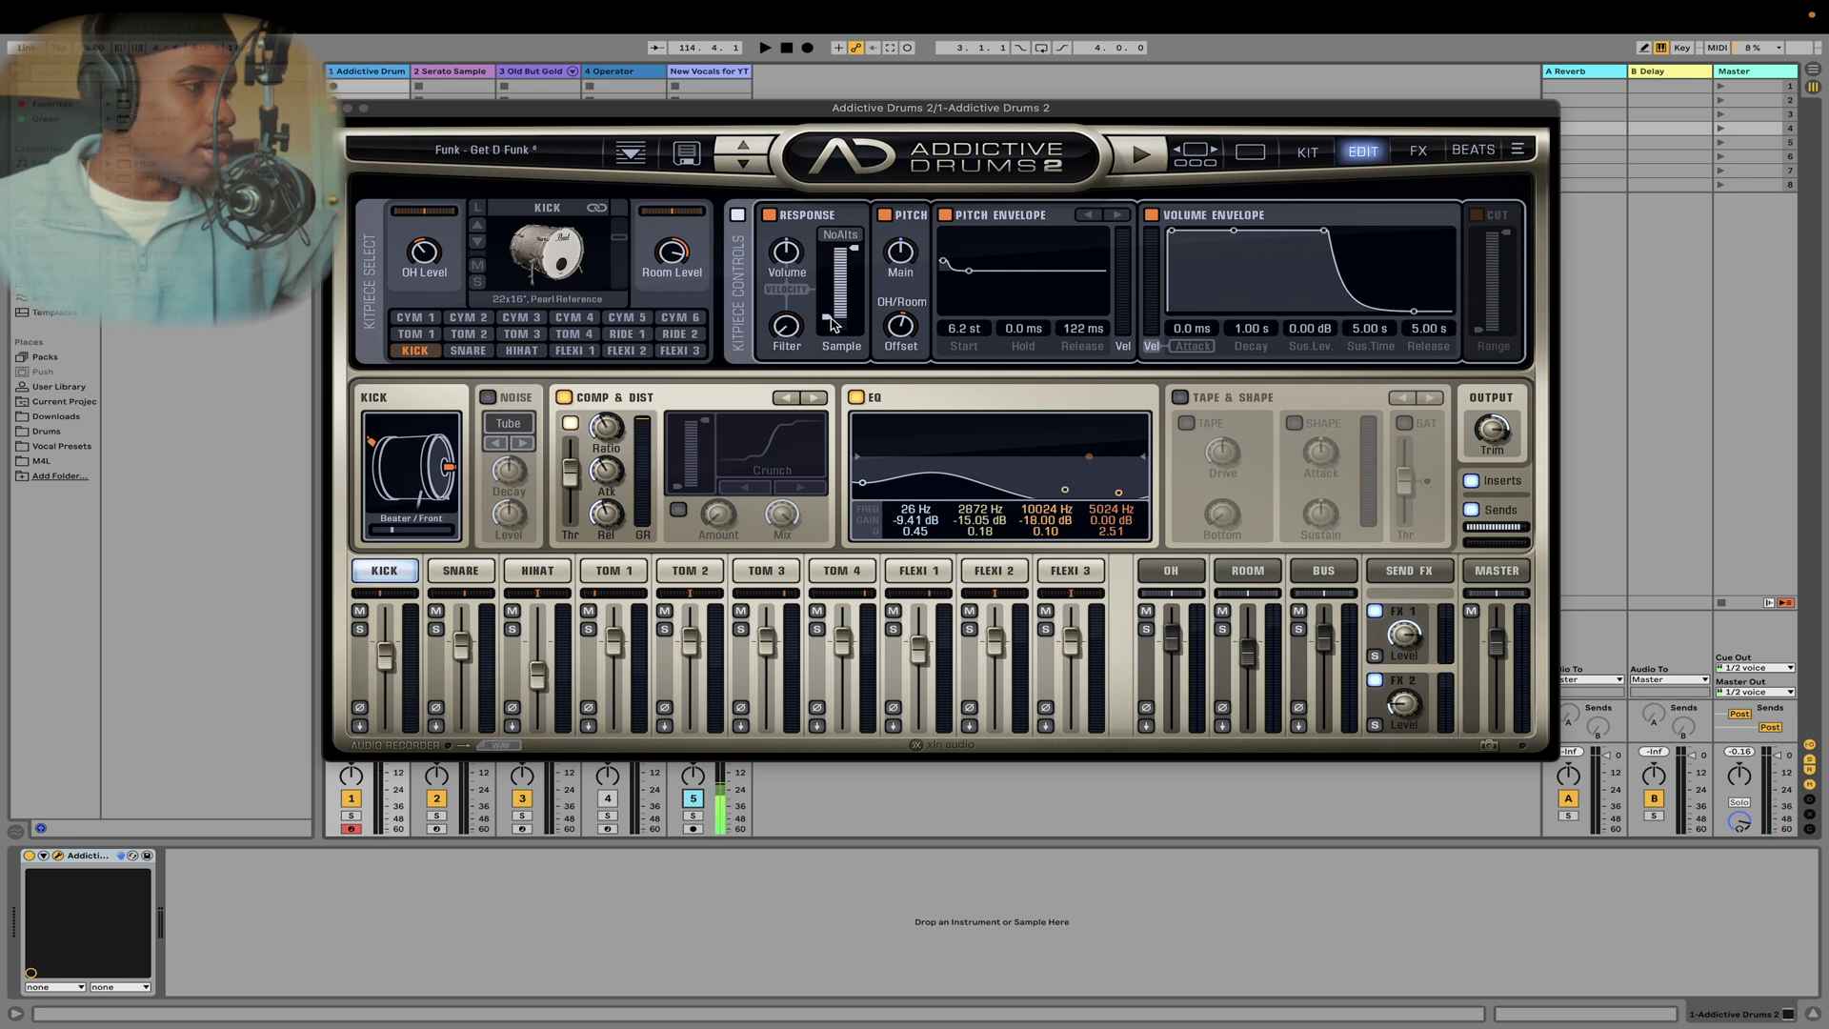
- Audition narrower Sample ranges for the kick, including an upper limit of 12%, and leave the range fully open up to 100%
drag(851, 254, 854, 303)
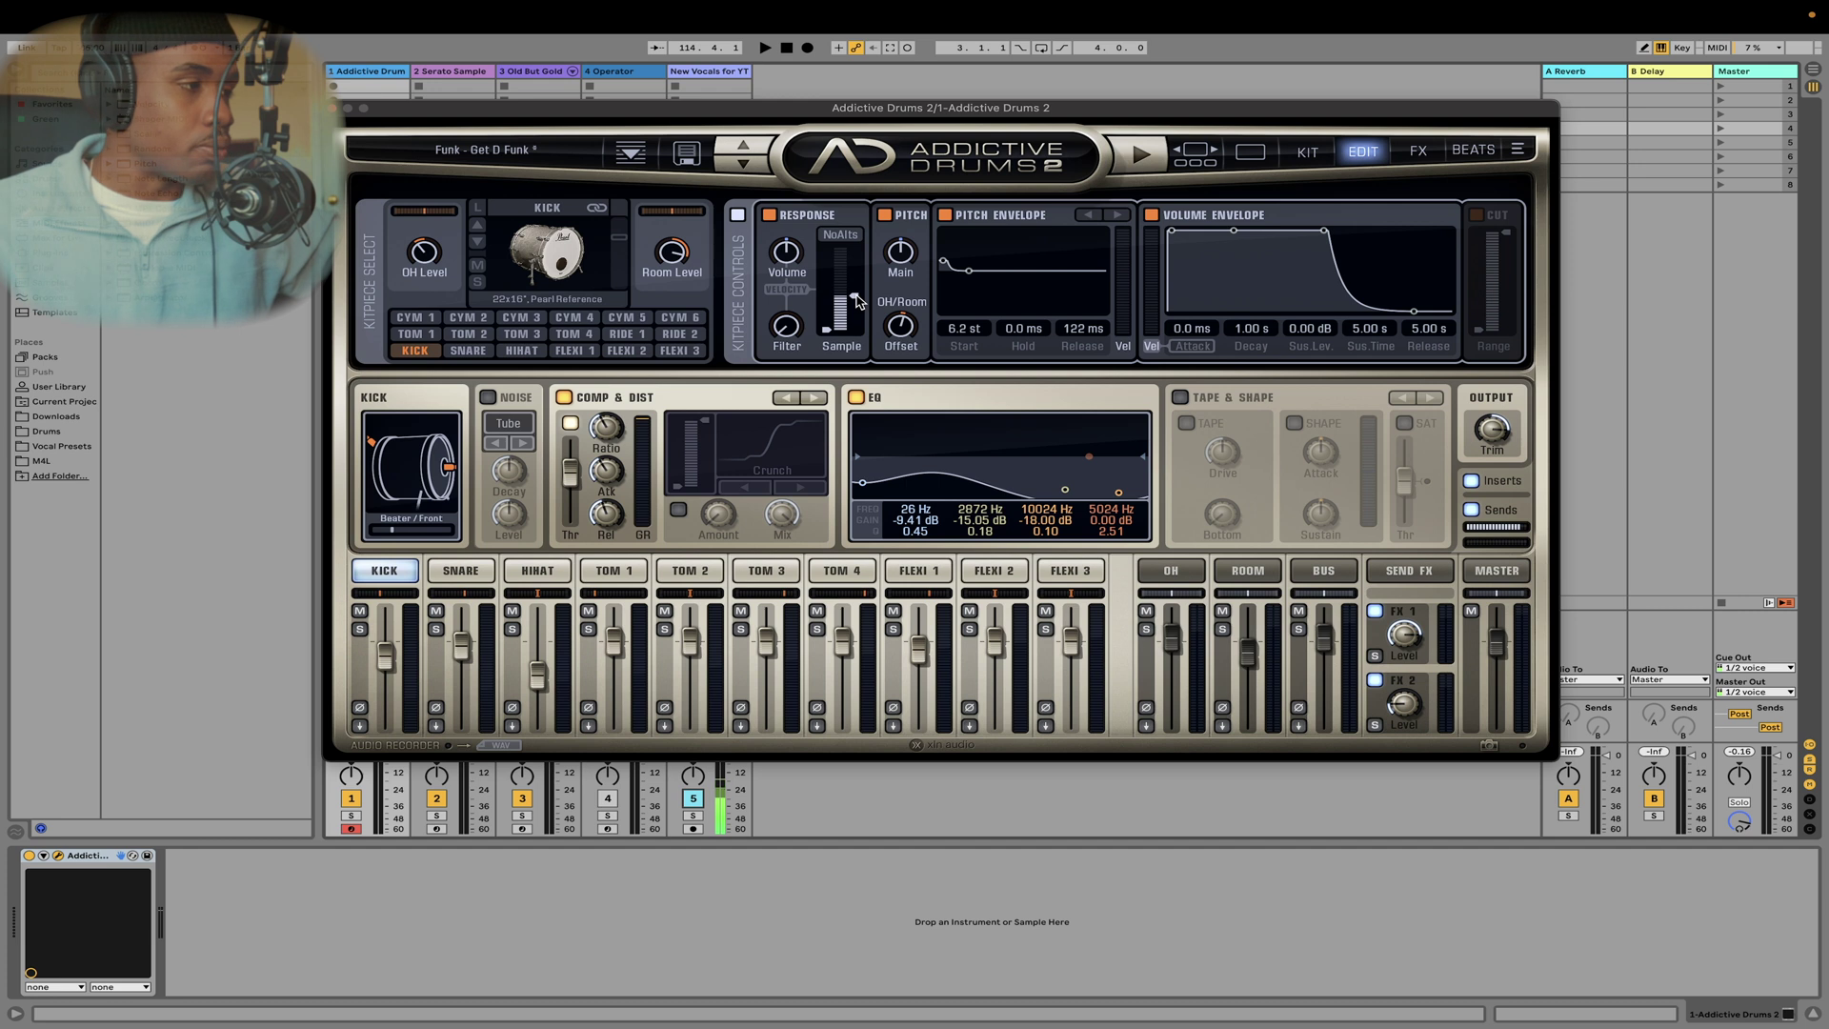
drag(856, 299, 855, 321)
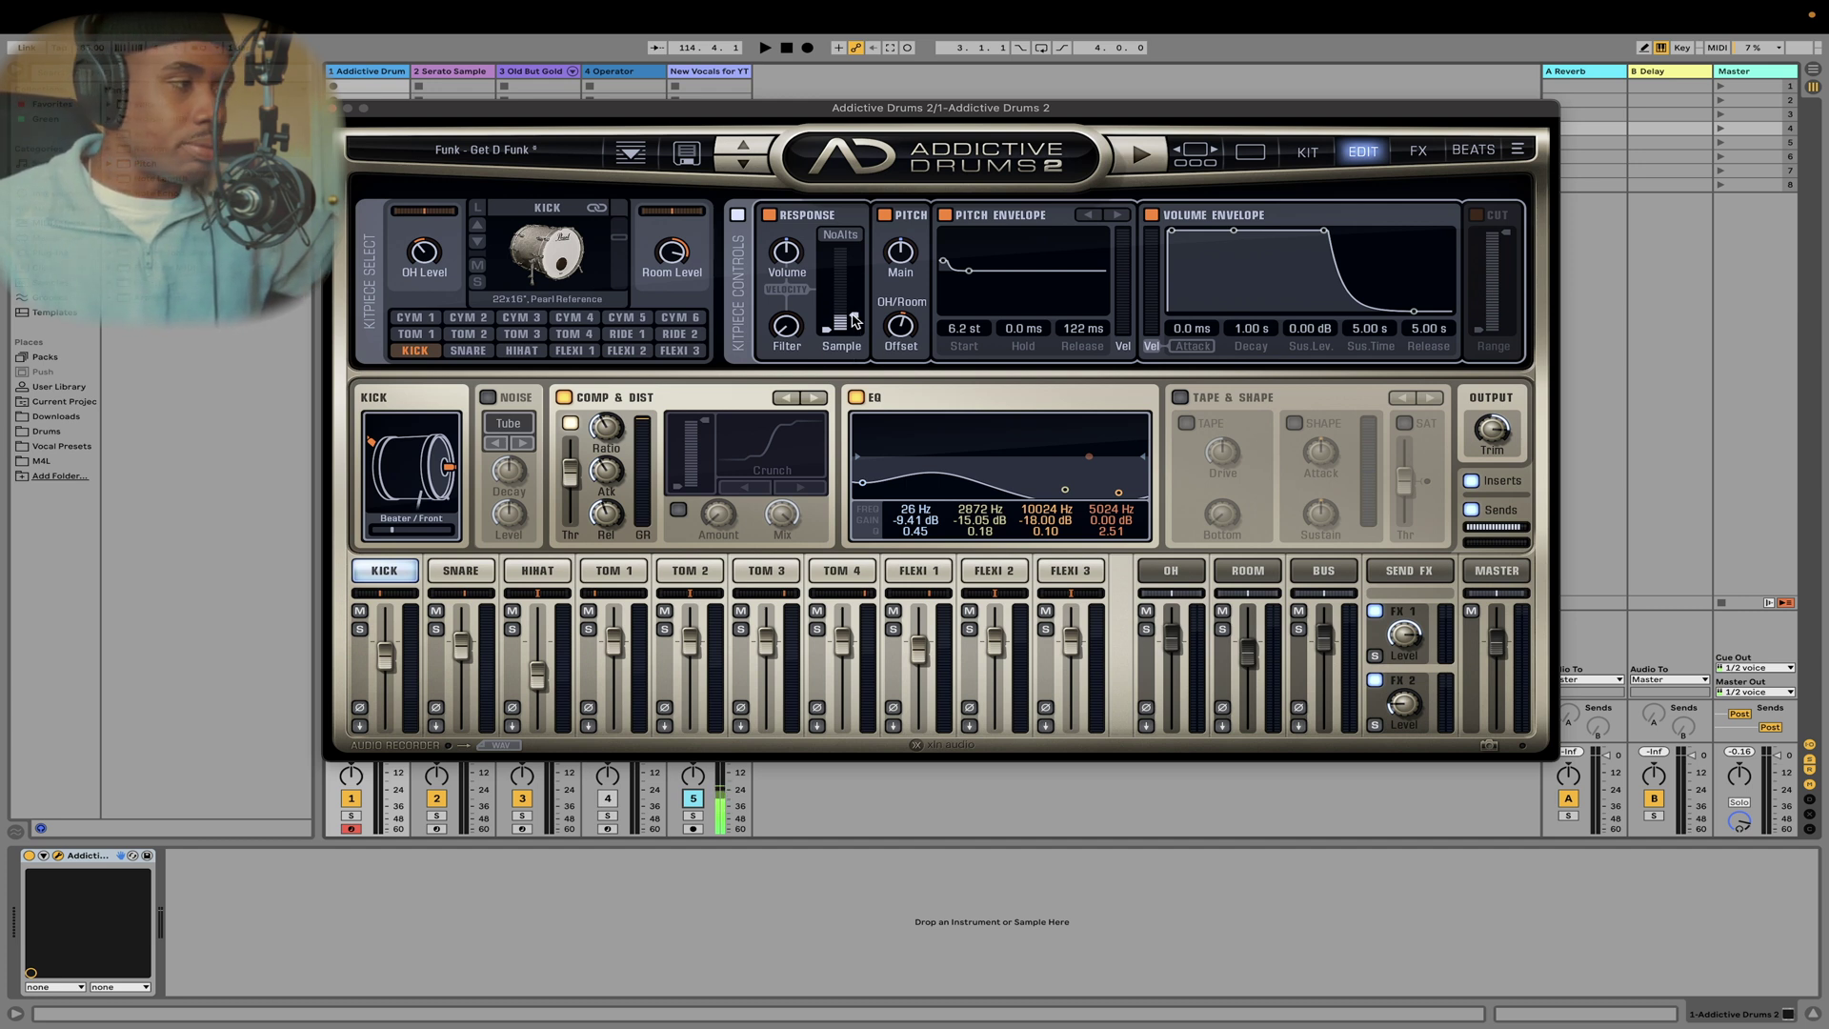
drag(850, 321, 870, 319)
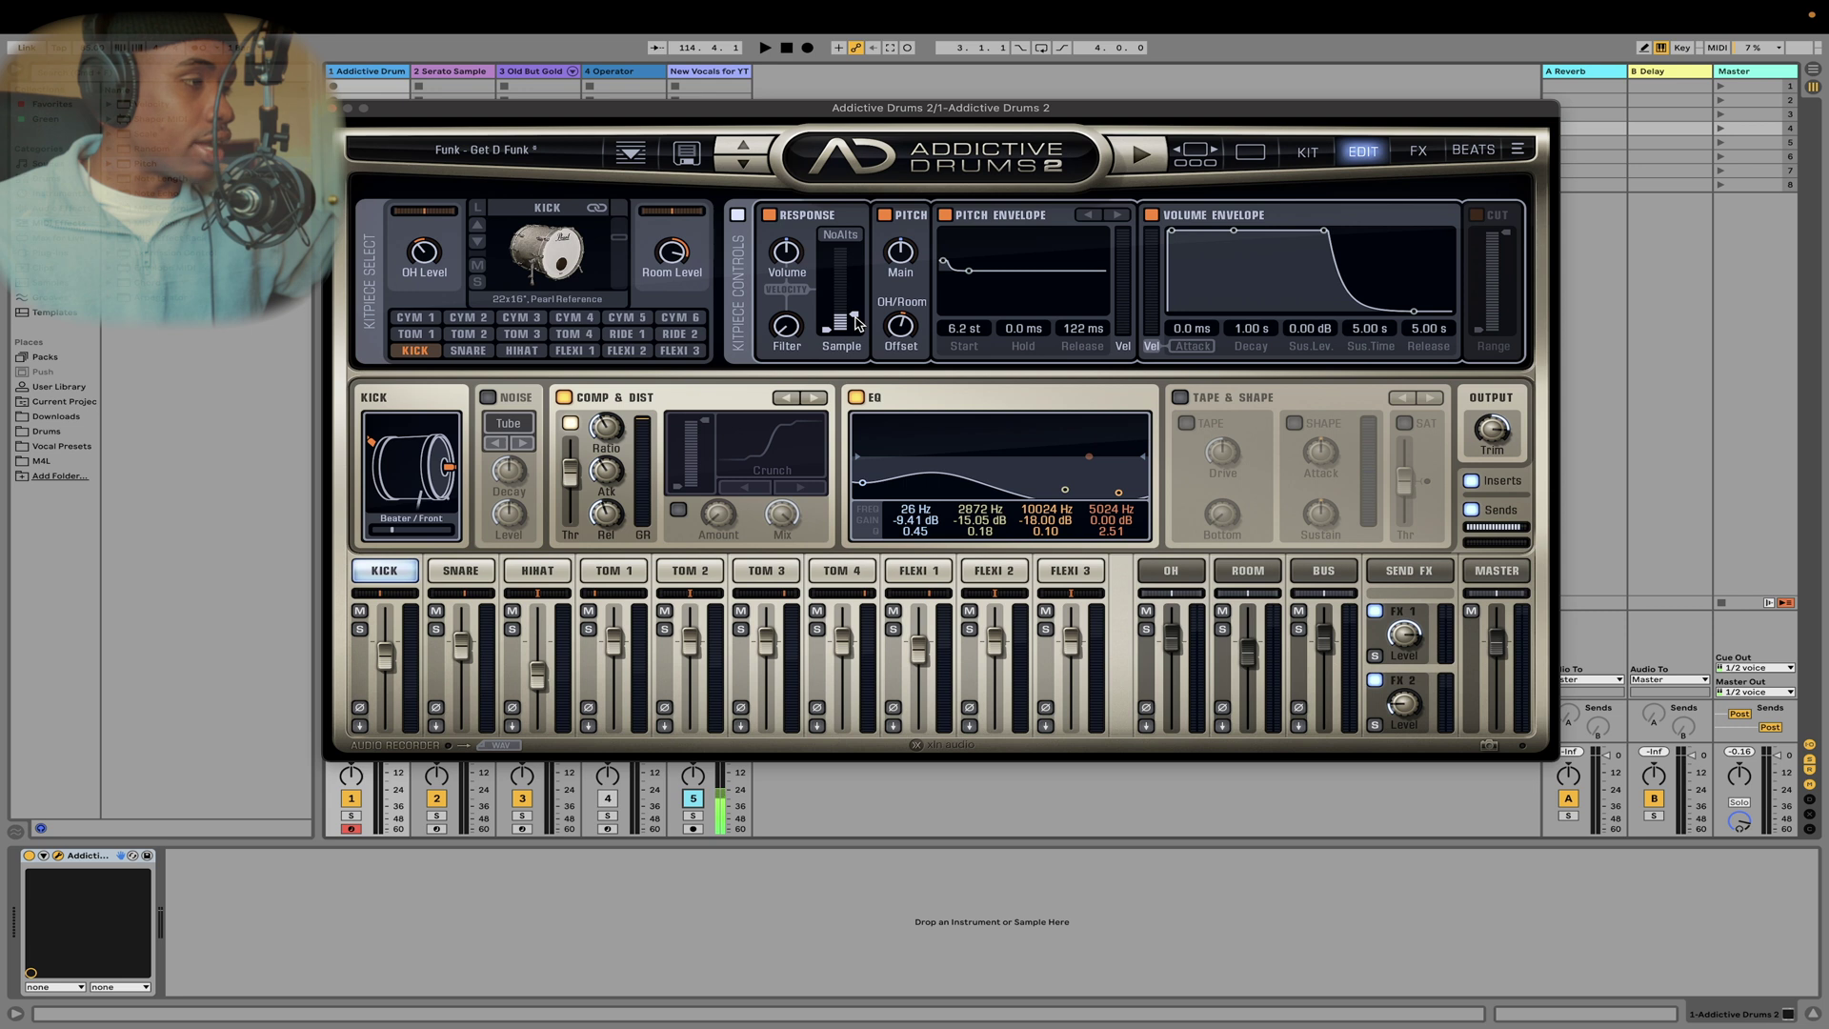
drag(856, 322, 856, 328)
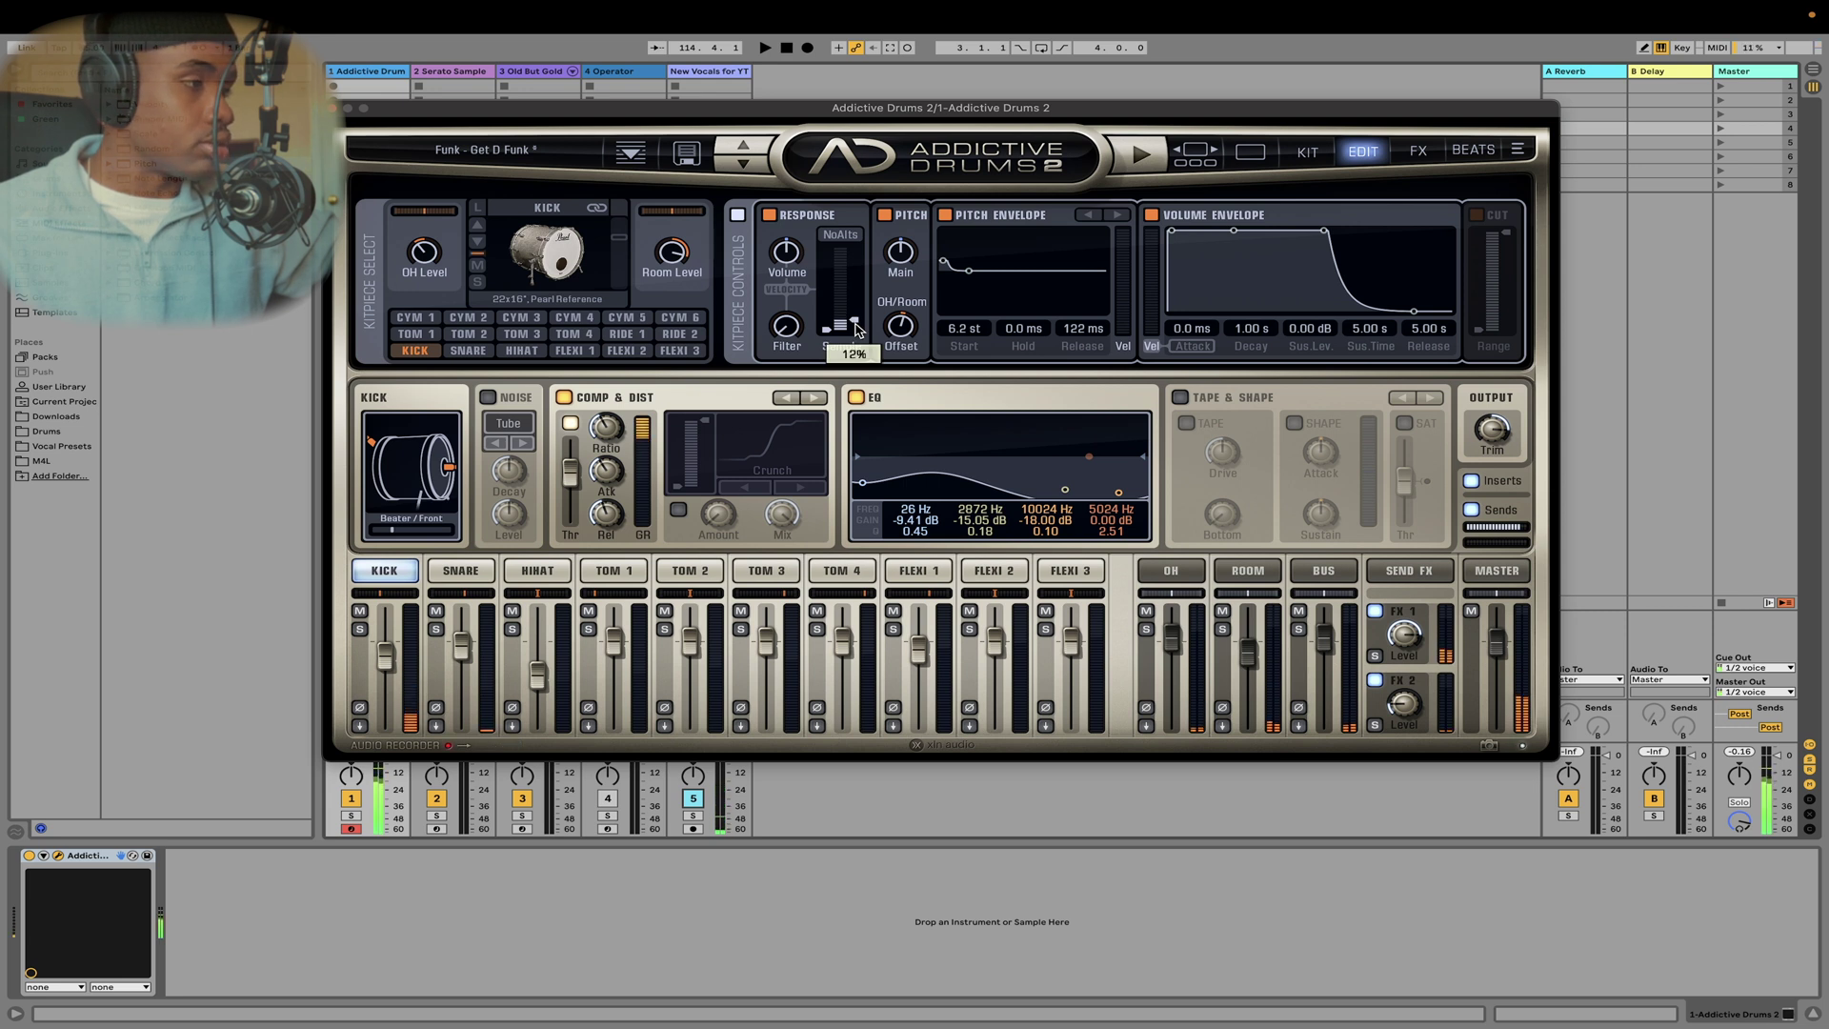
drag(856, 329, 877, 224)
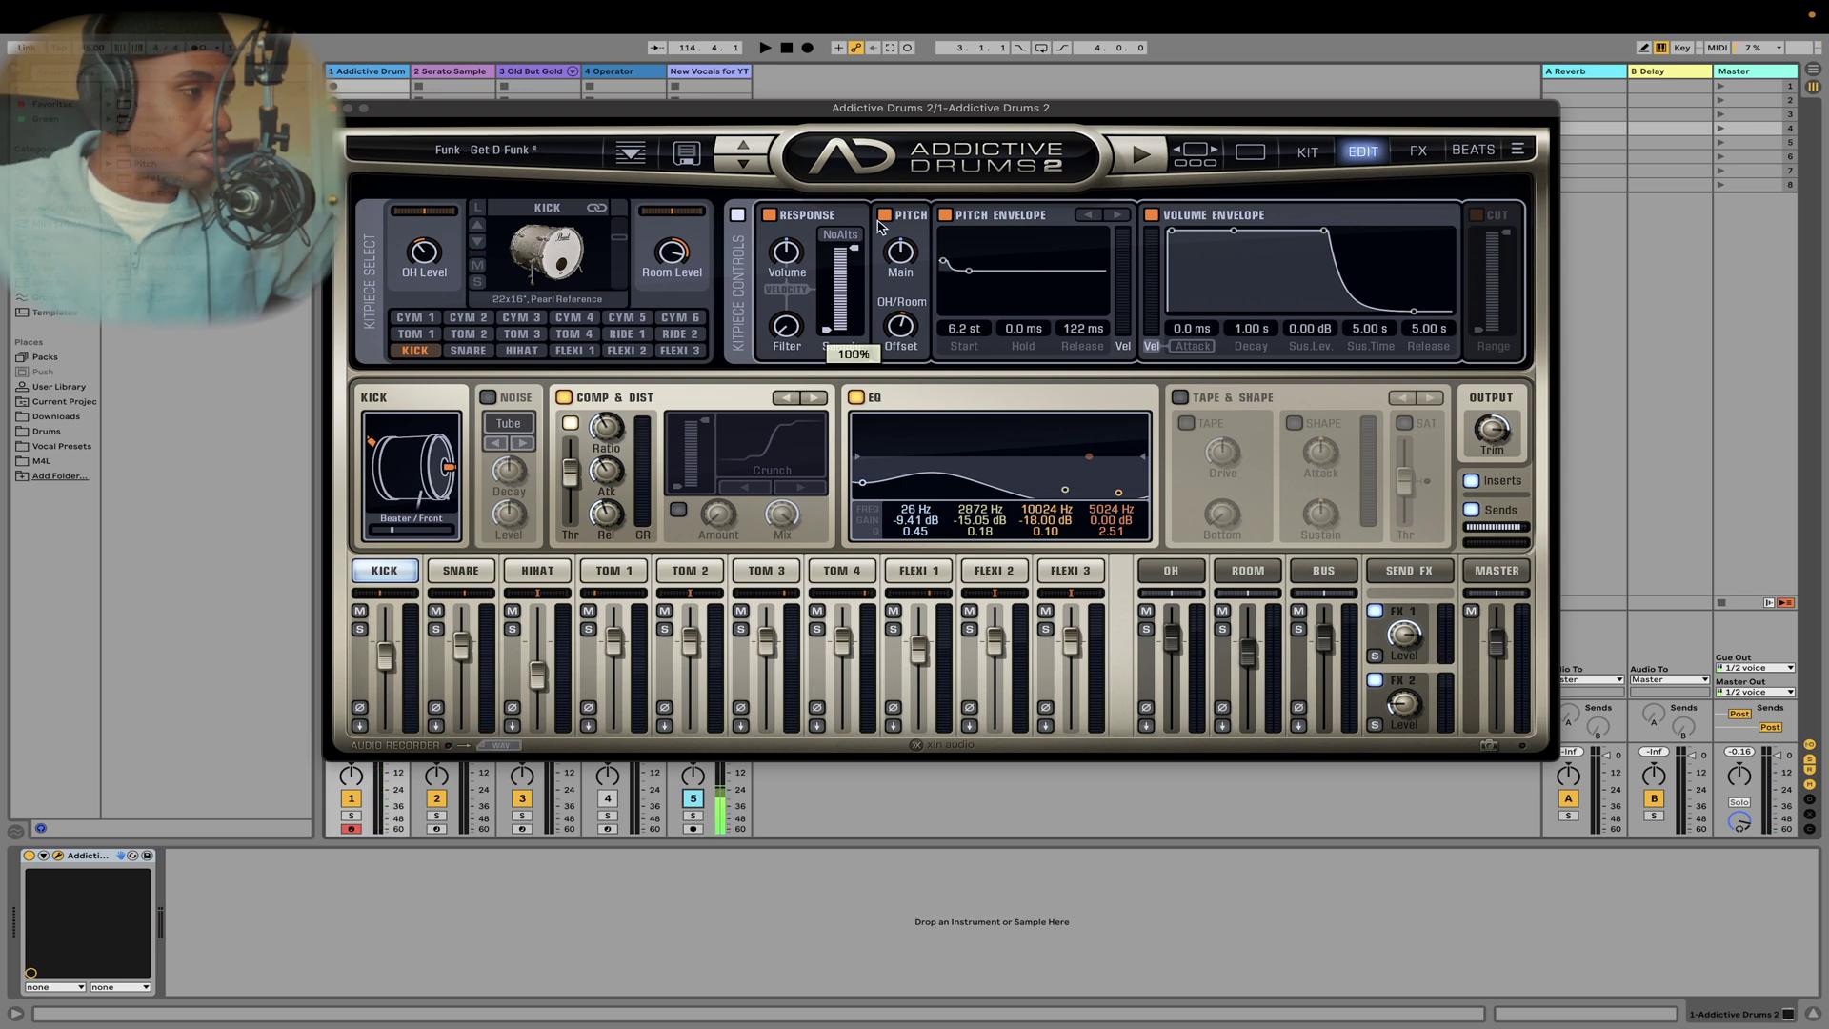
drag(817, 319, 832, 275)
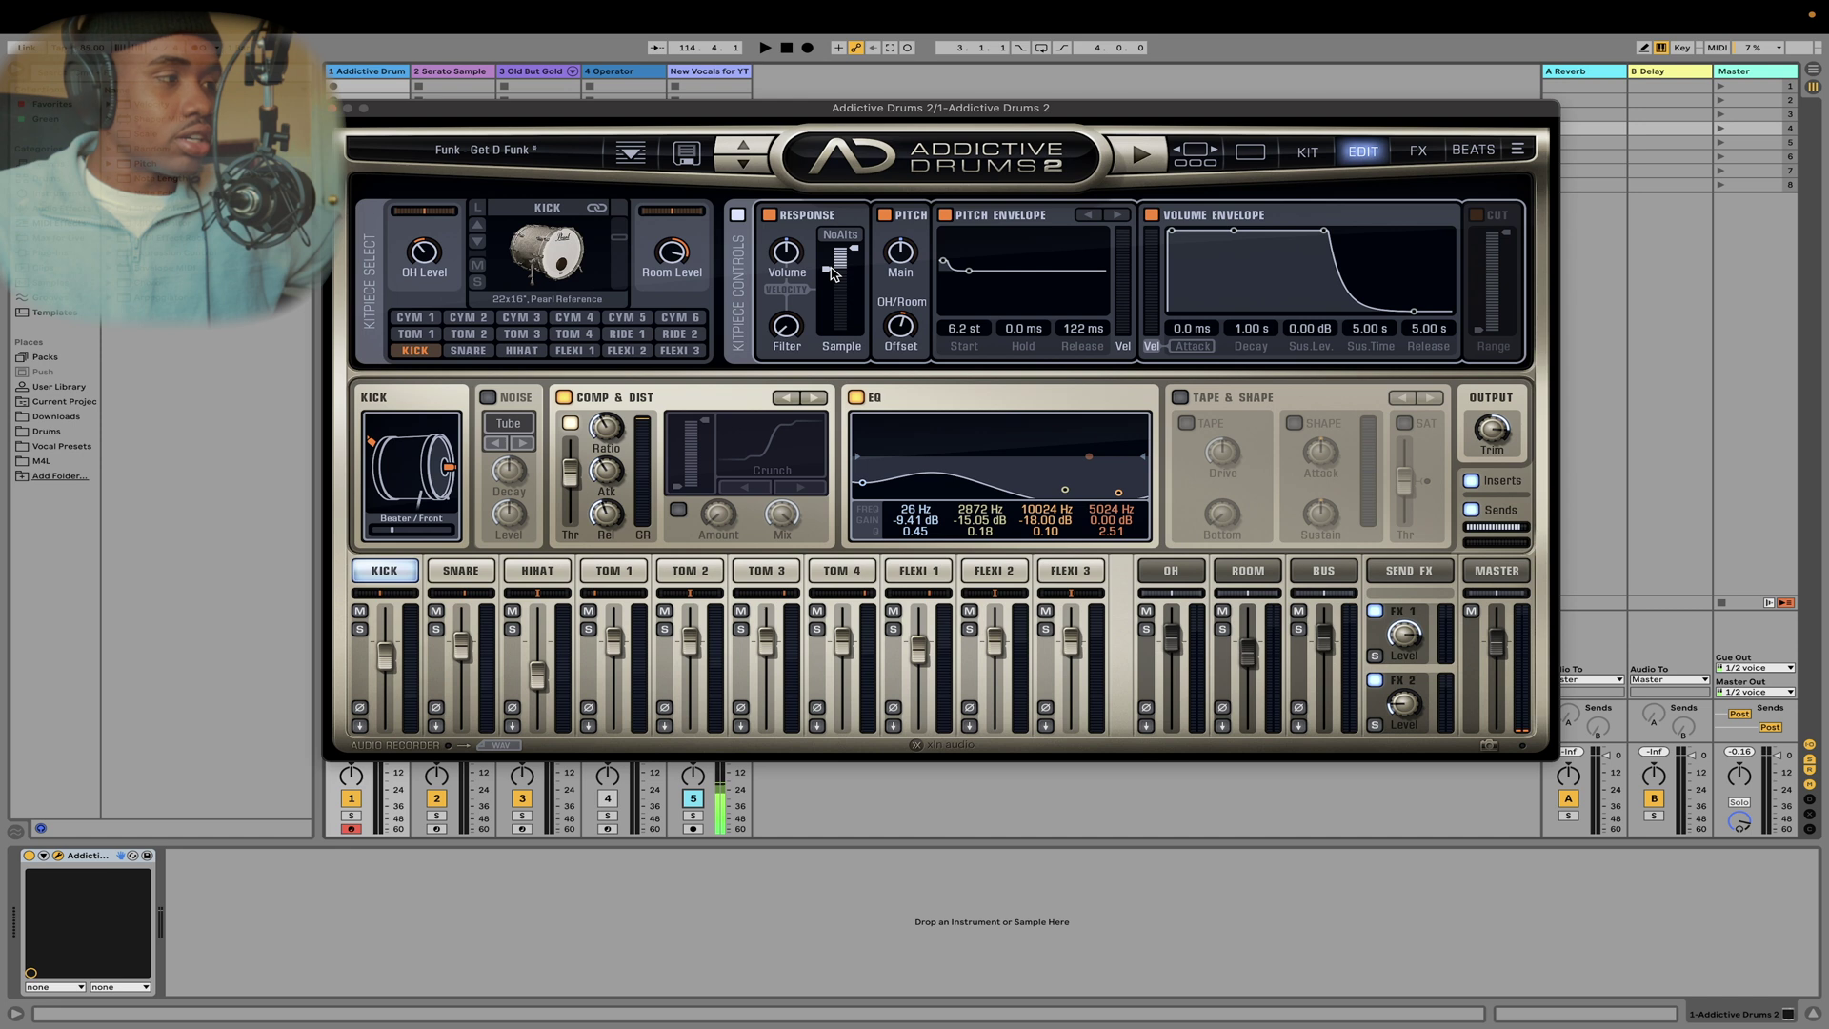
drag(831, 274, 825, 341)
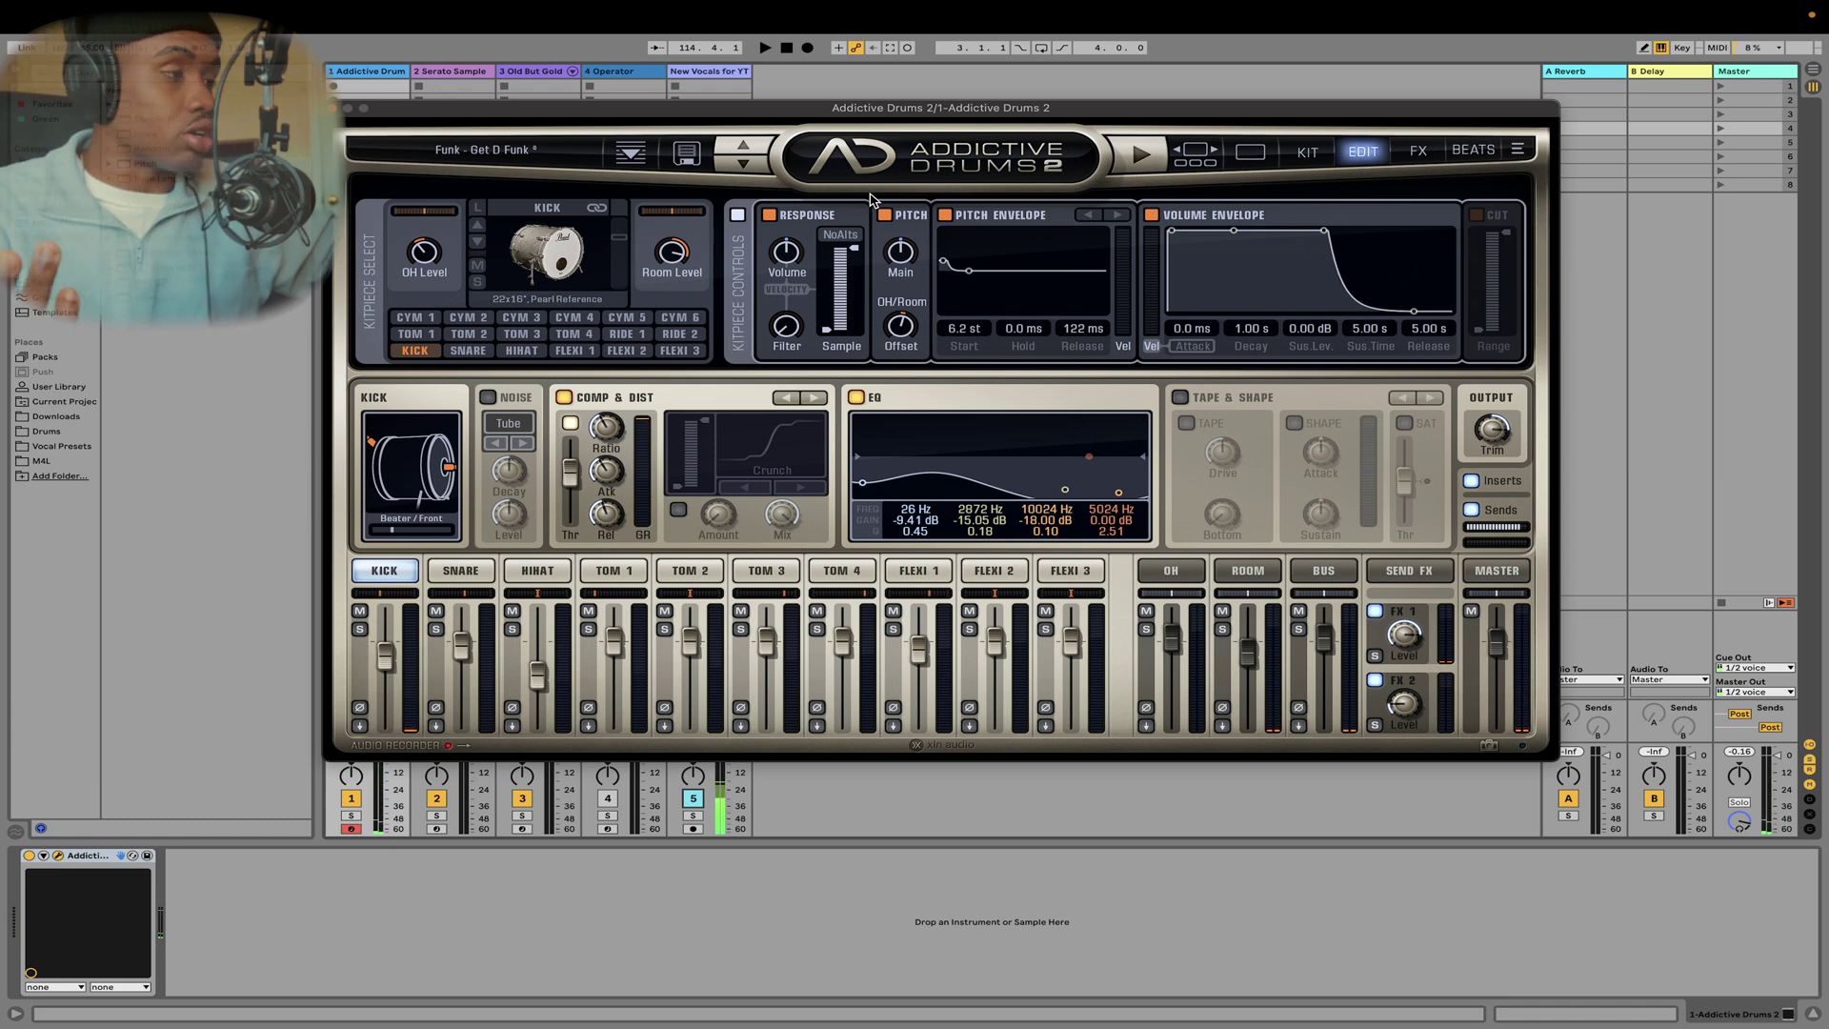
- Try the kick with alternating samples turned off and back on, and sweep its Main pitch before restoring it
click(840, 234)
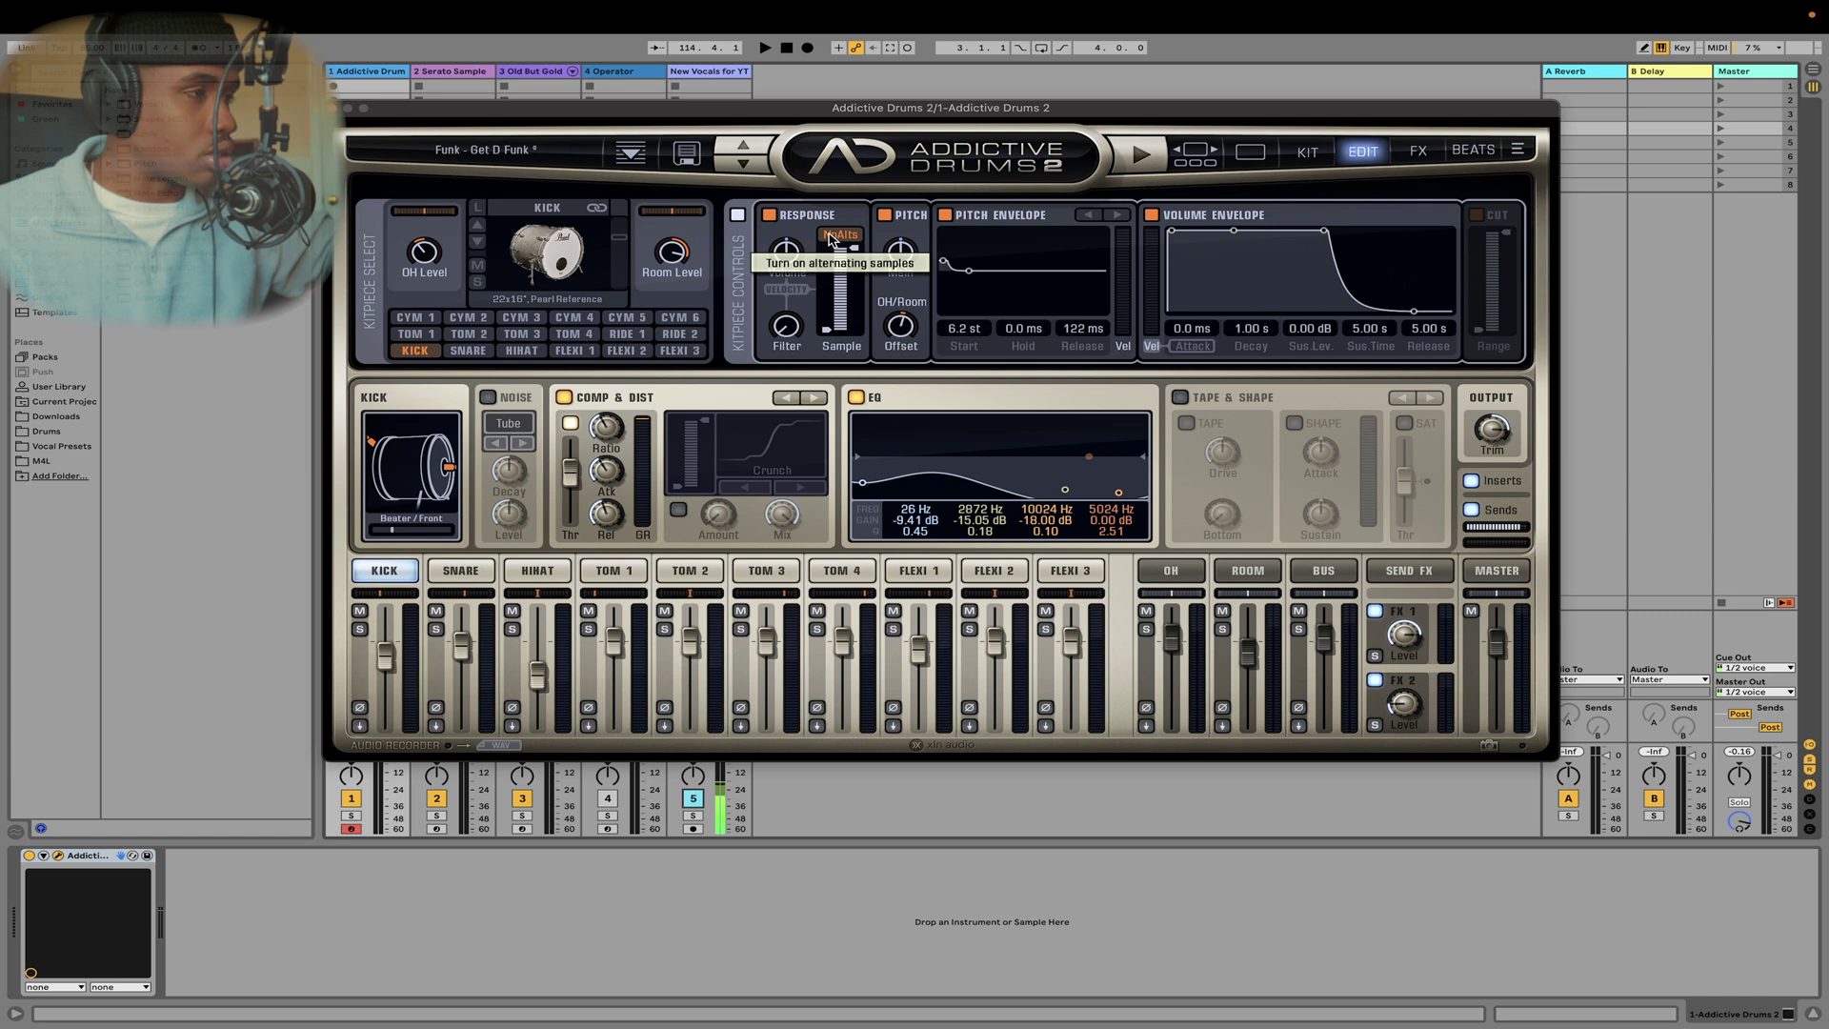
click(842, 236)
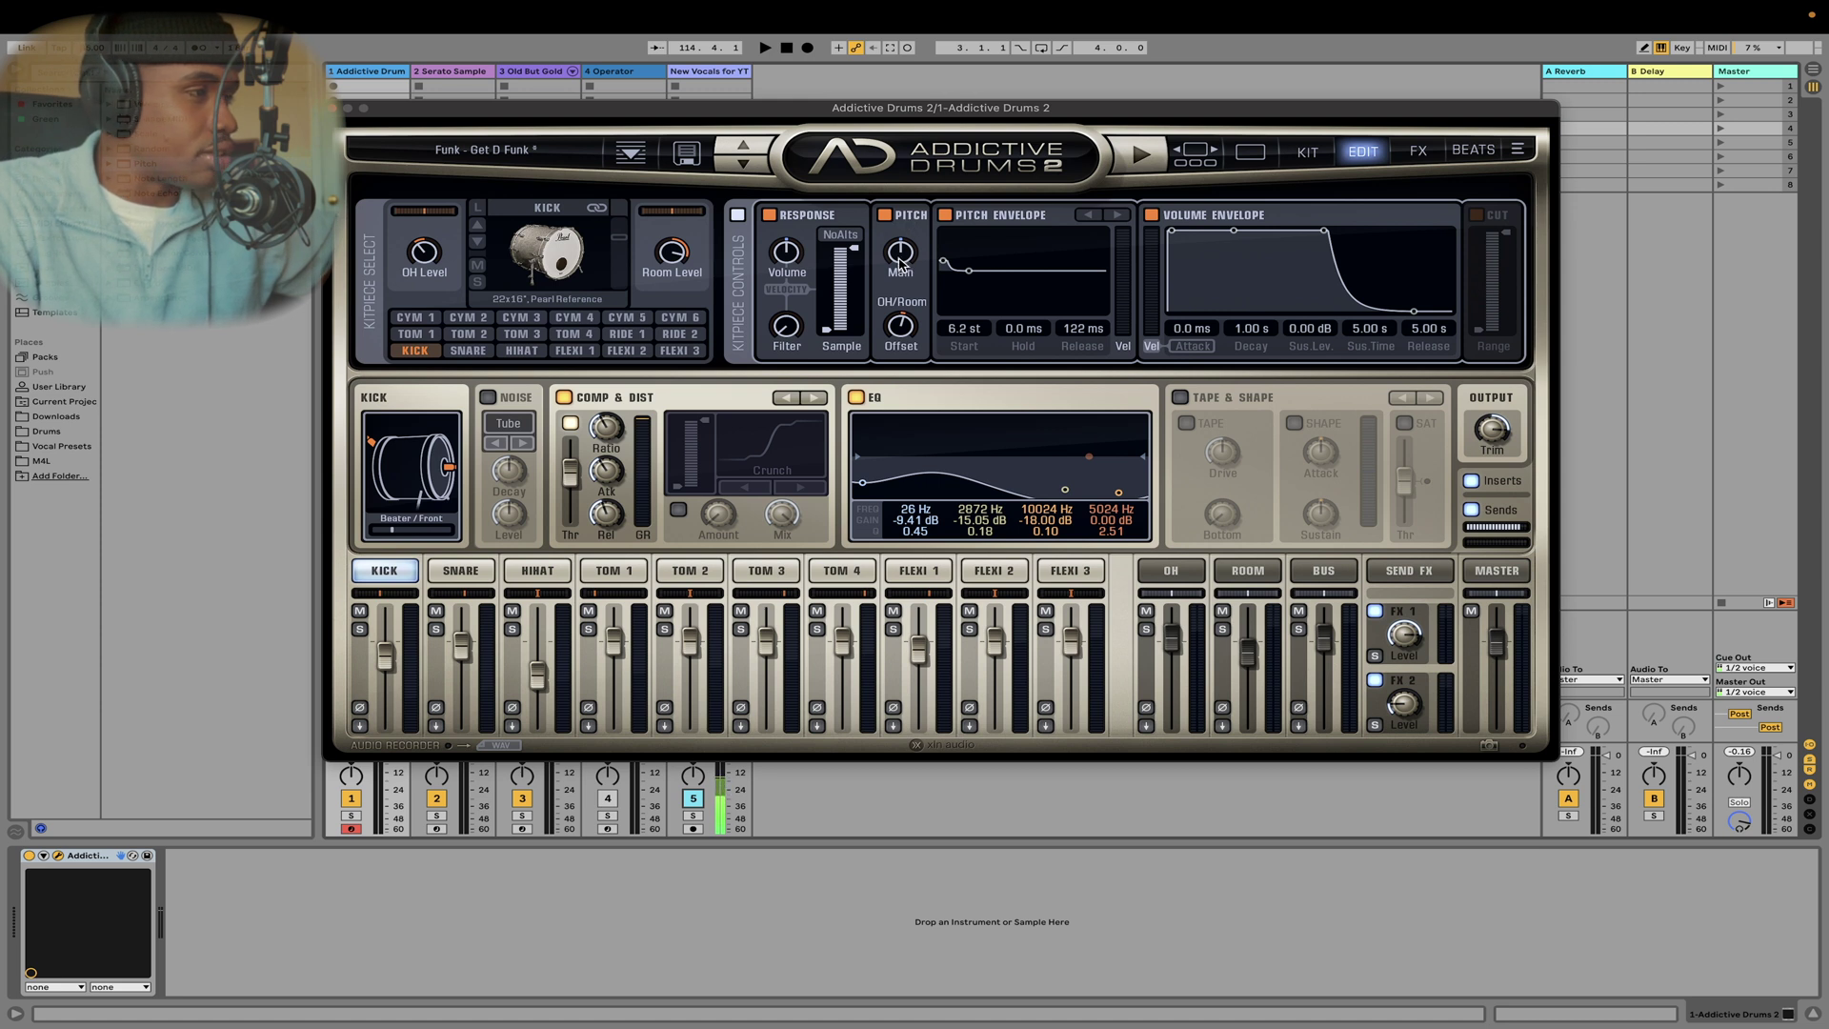
drag(901, 264, 960, 174)
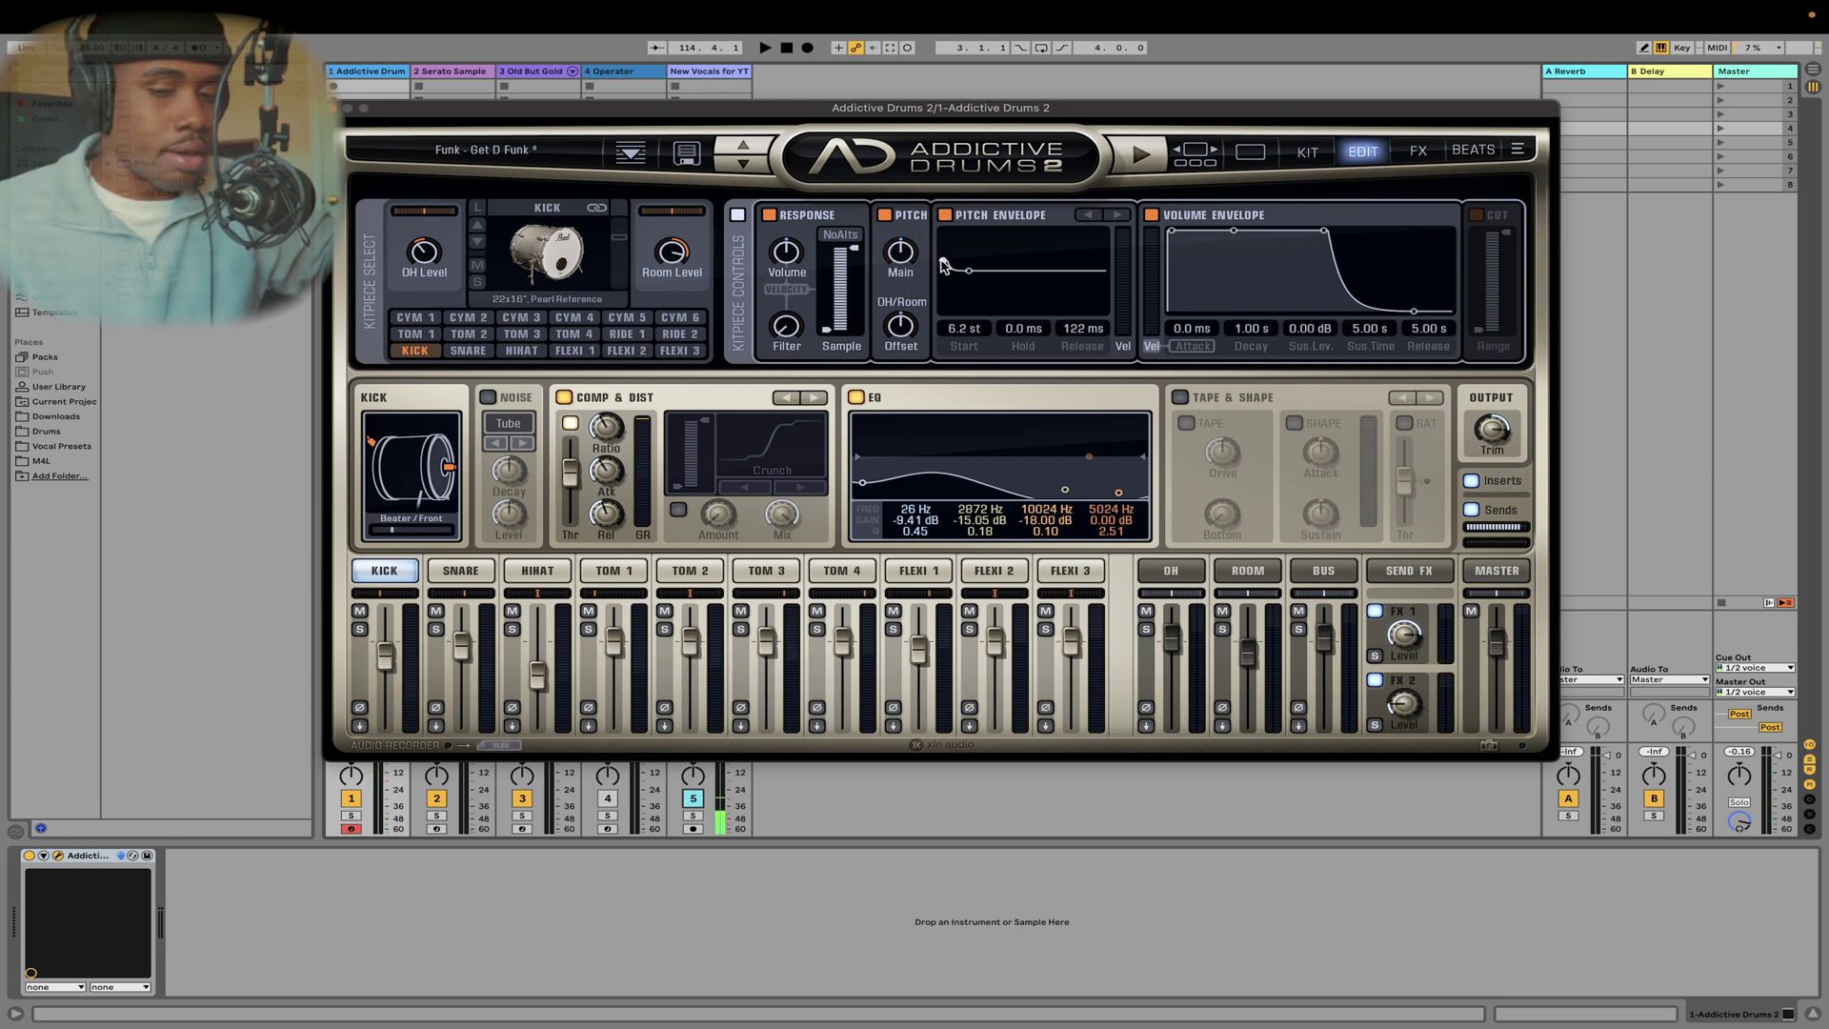
- Try the kick's pitch envelope with starts of 24.0 st and -24.0 st, and flatten it to 0.0 st with a 926 ms release
drag(944, 263, 944, 262)
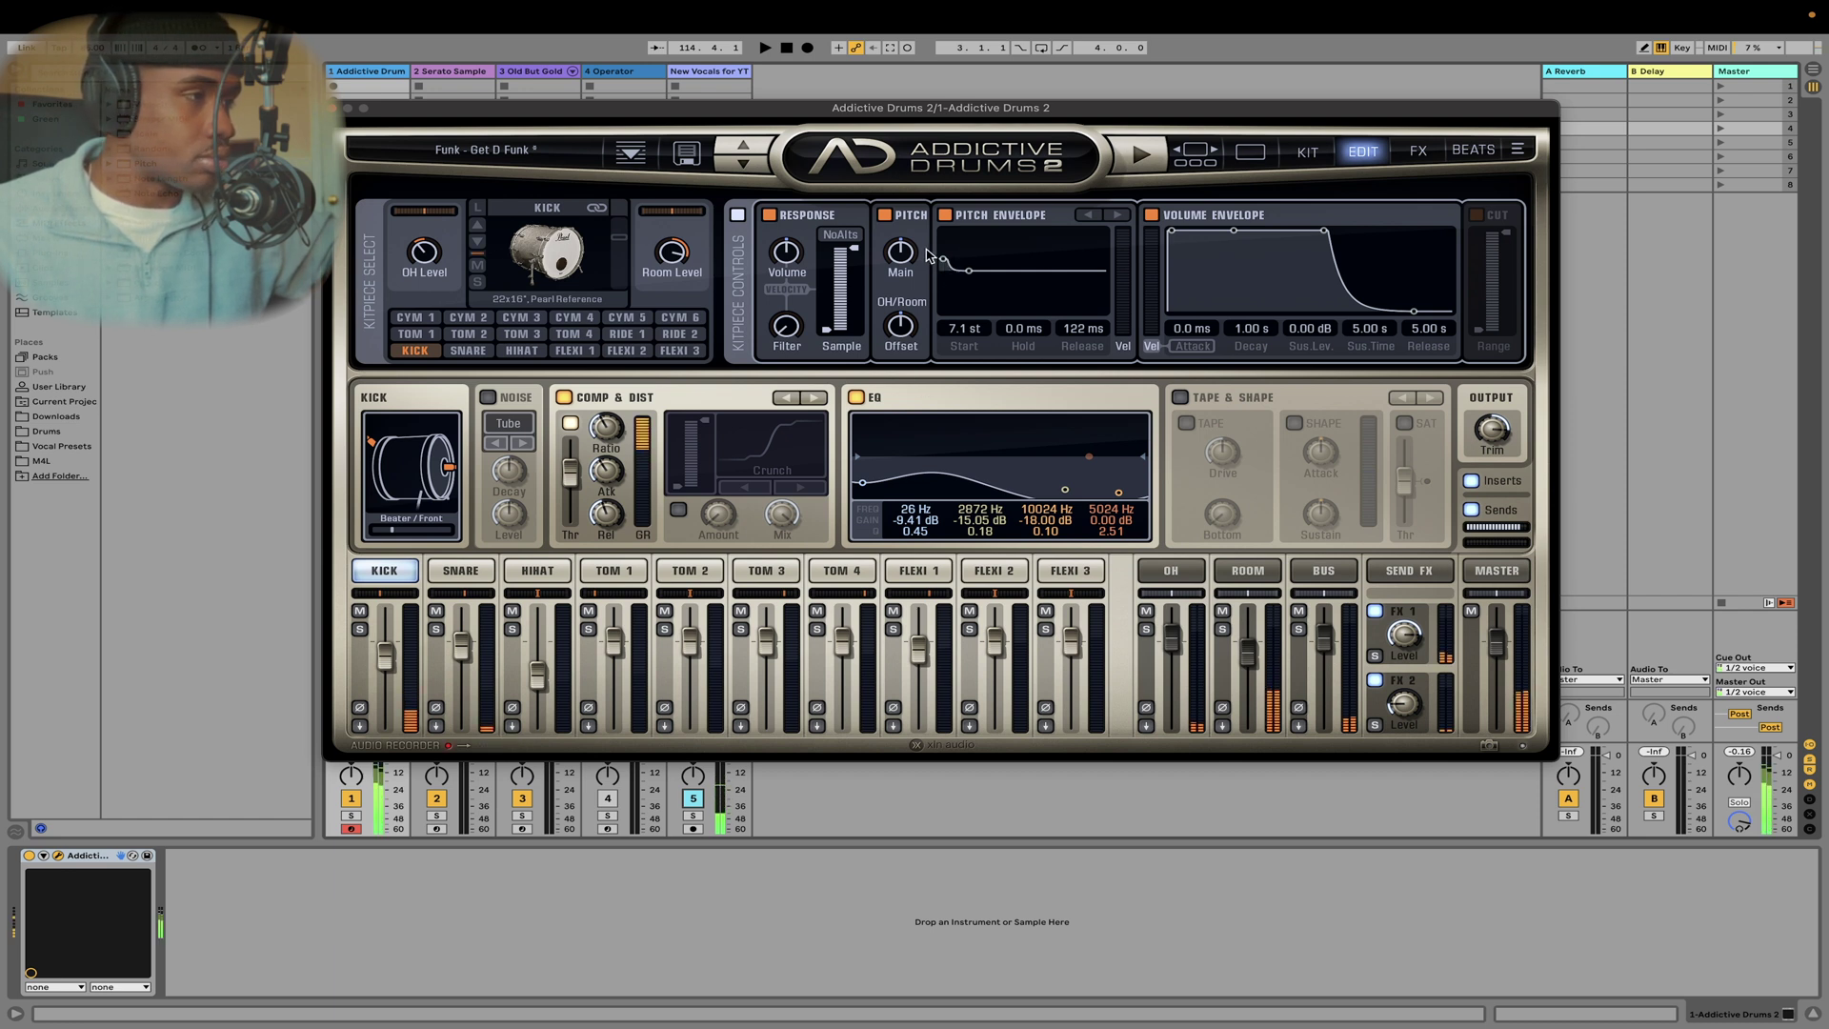
drag(944, 255, 946, 238)
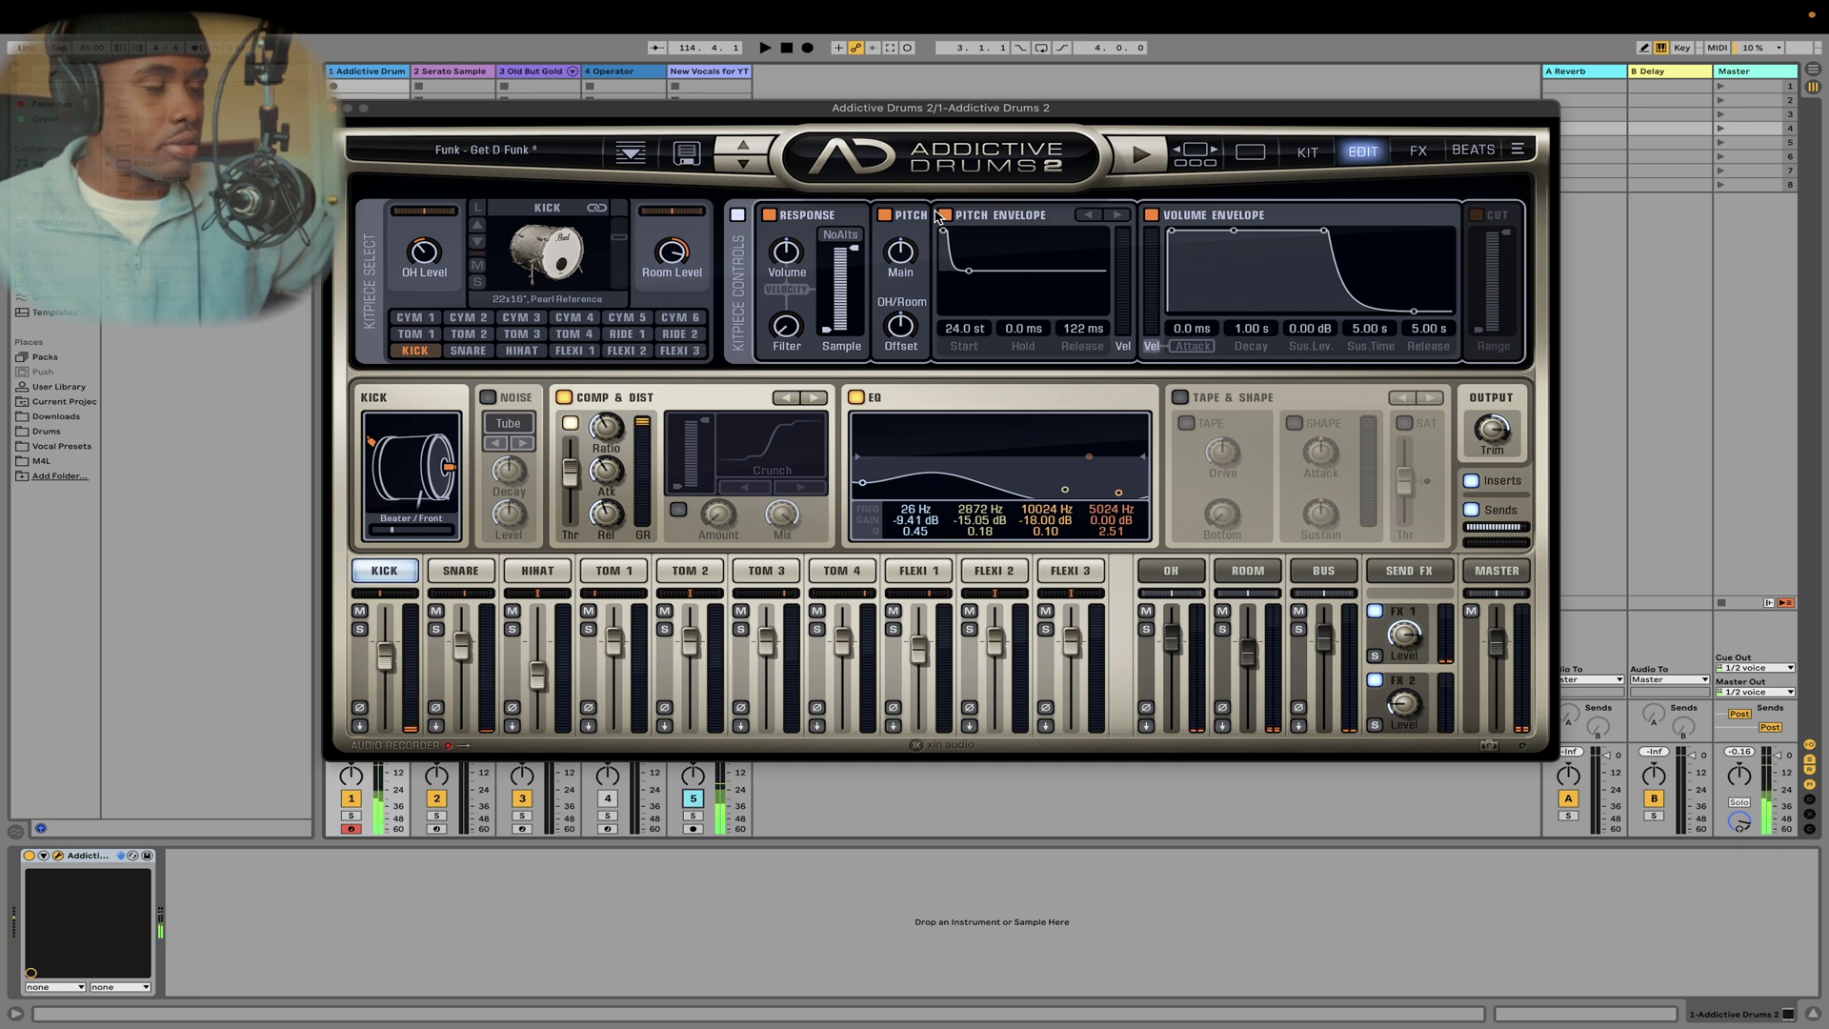
drag(969, 271, 1083, 347)
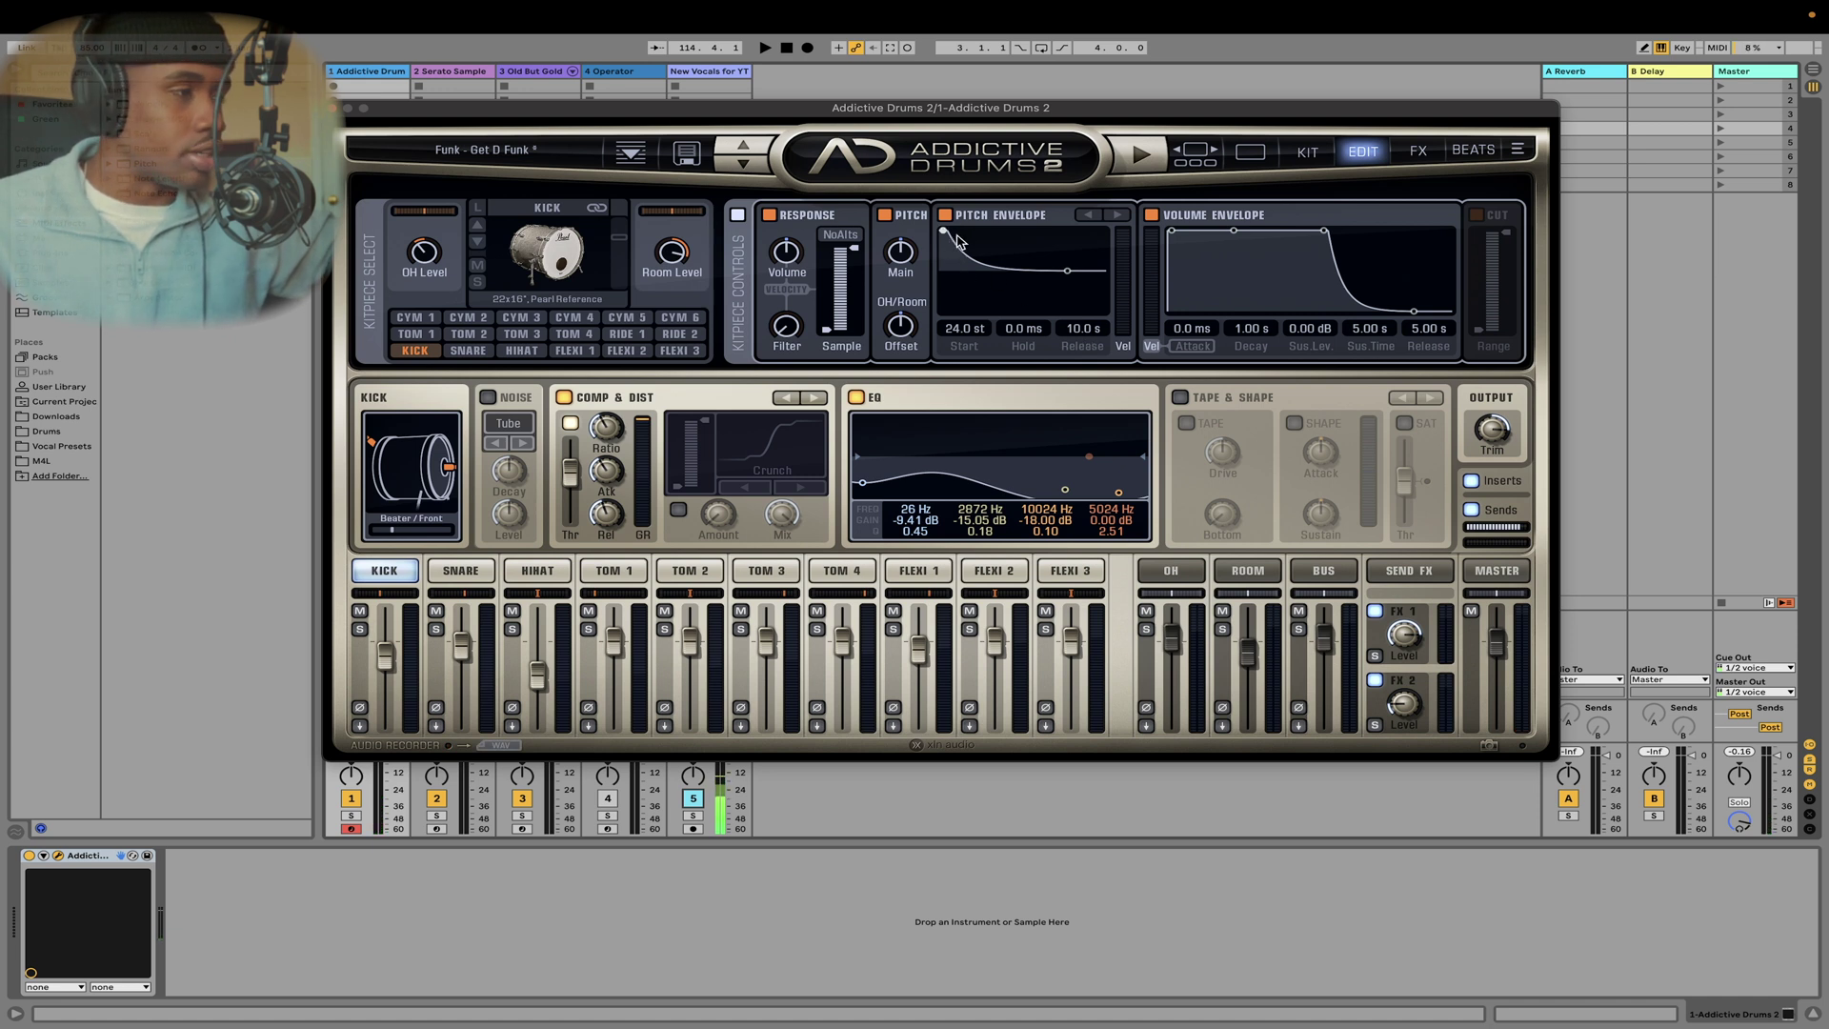
drag(943, 230, 943, 310)
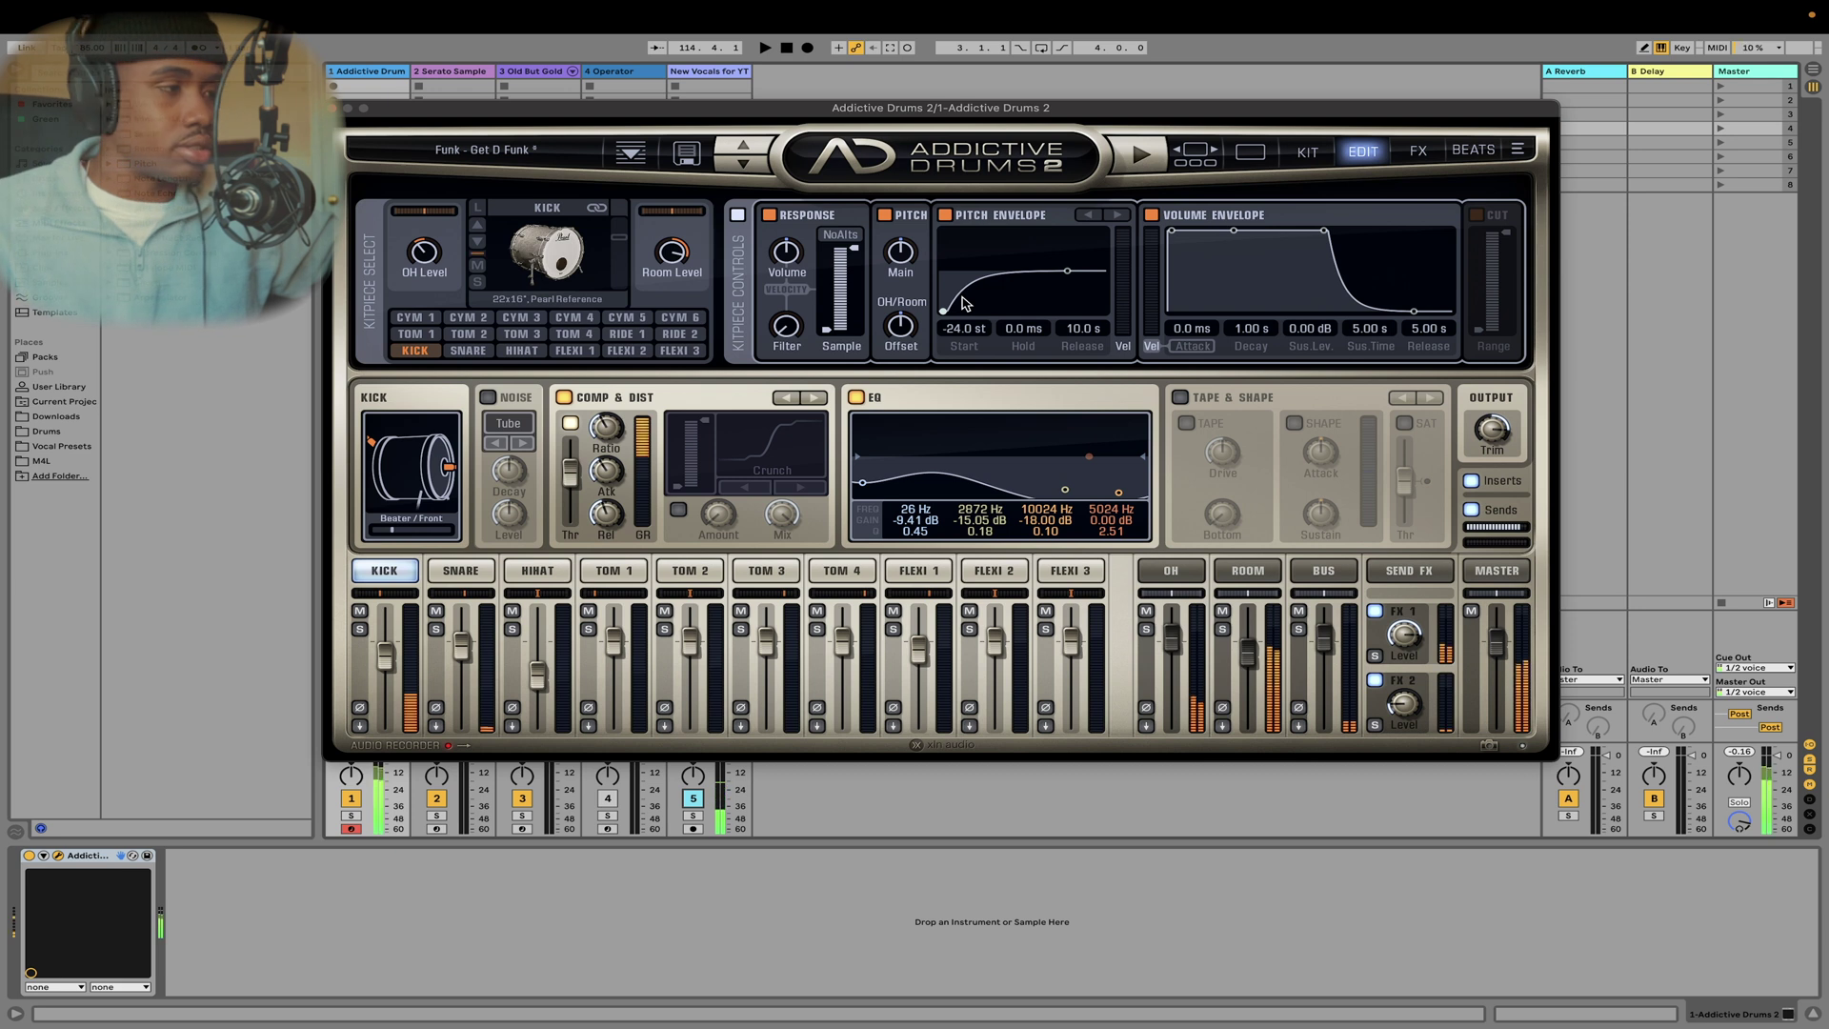
drag(945, 315, 940, 273)
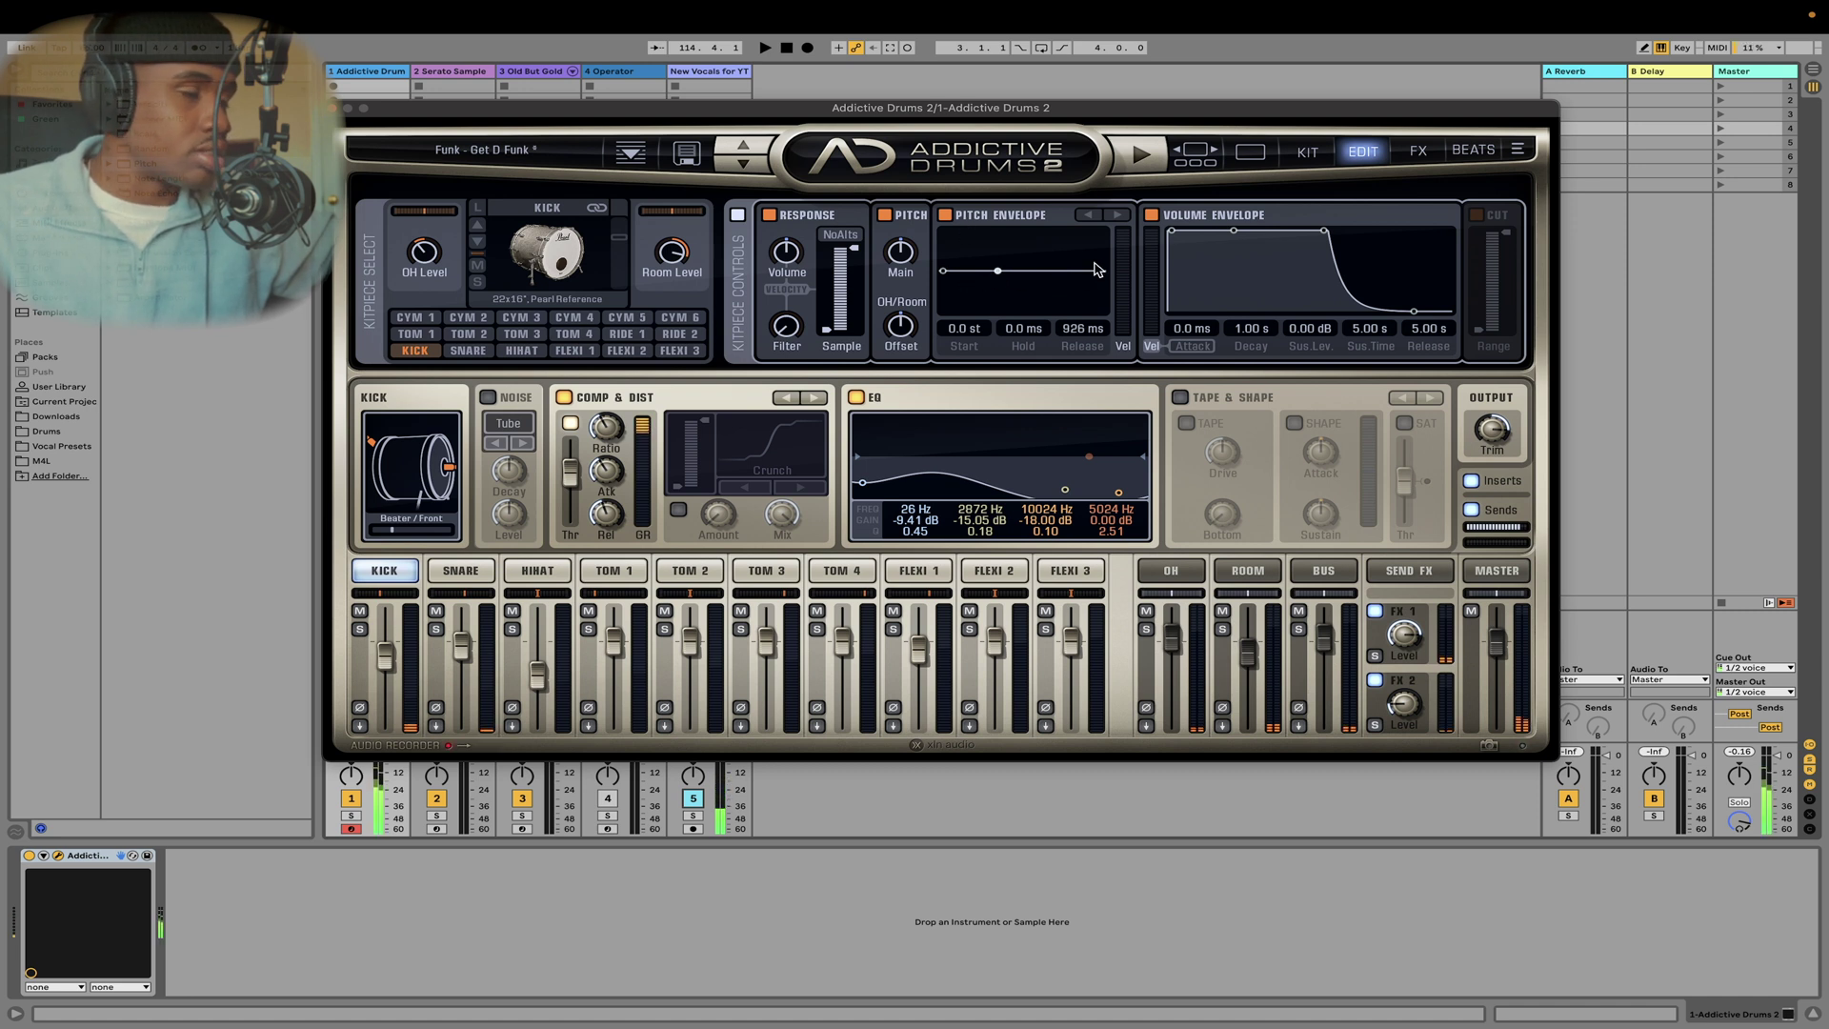
- Switch the kick's pitch envelope to the Tone Designer and set Start 13%, Decay 38.7 ms and End 50%
click(1090, 213)
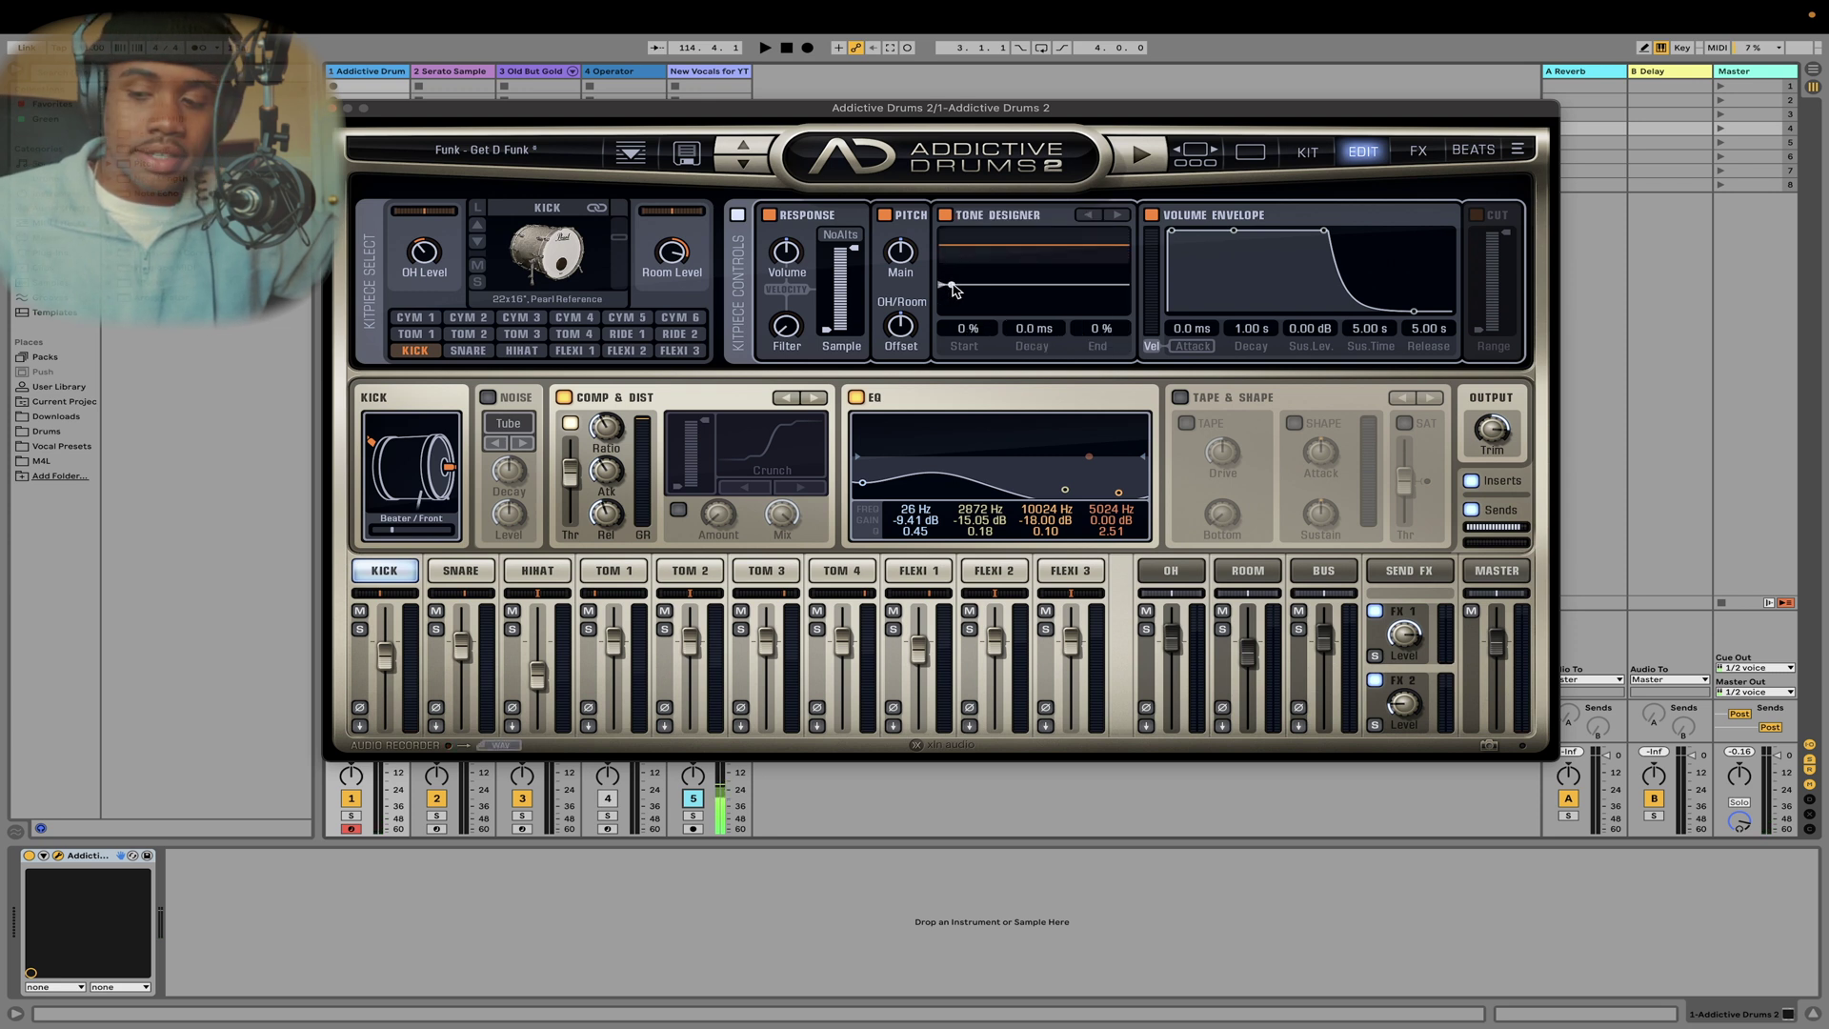
drag(953, 287, 972, 272)
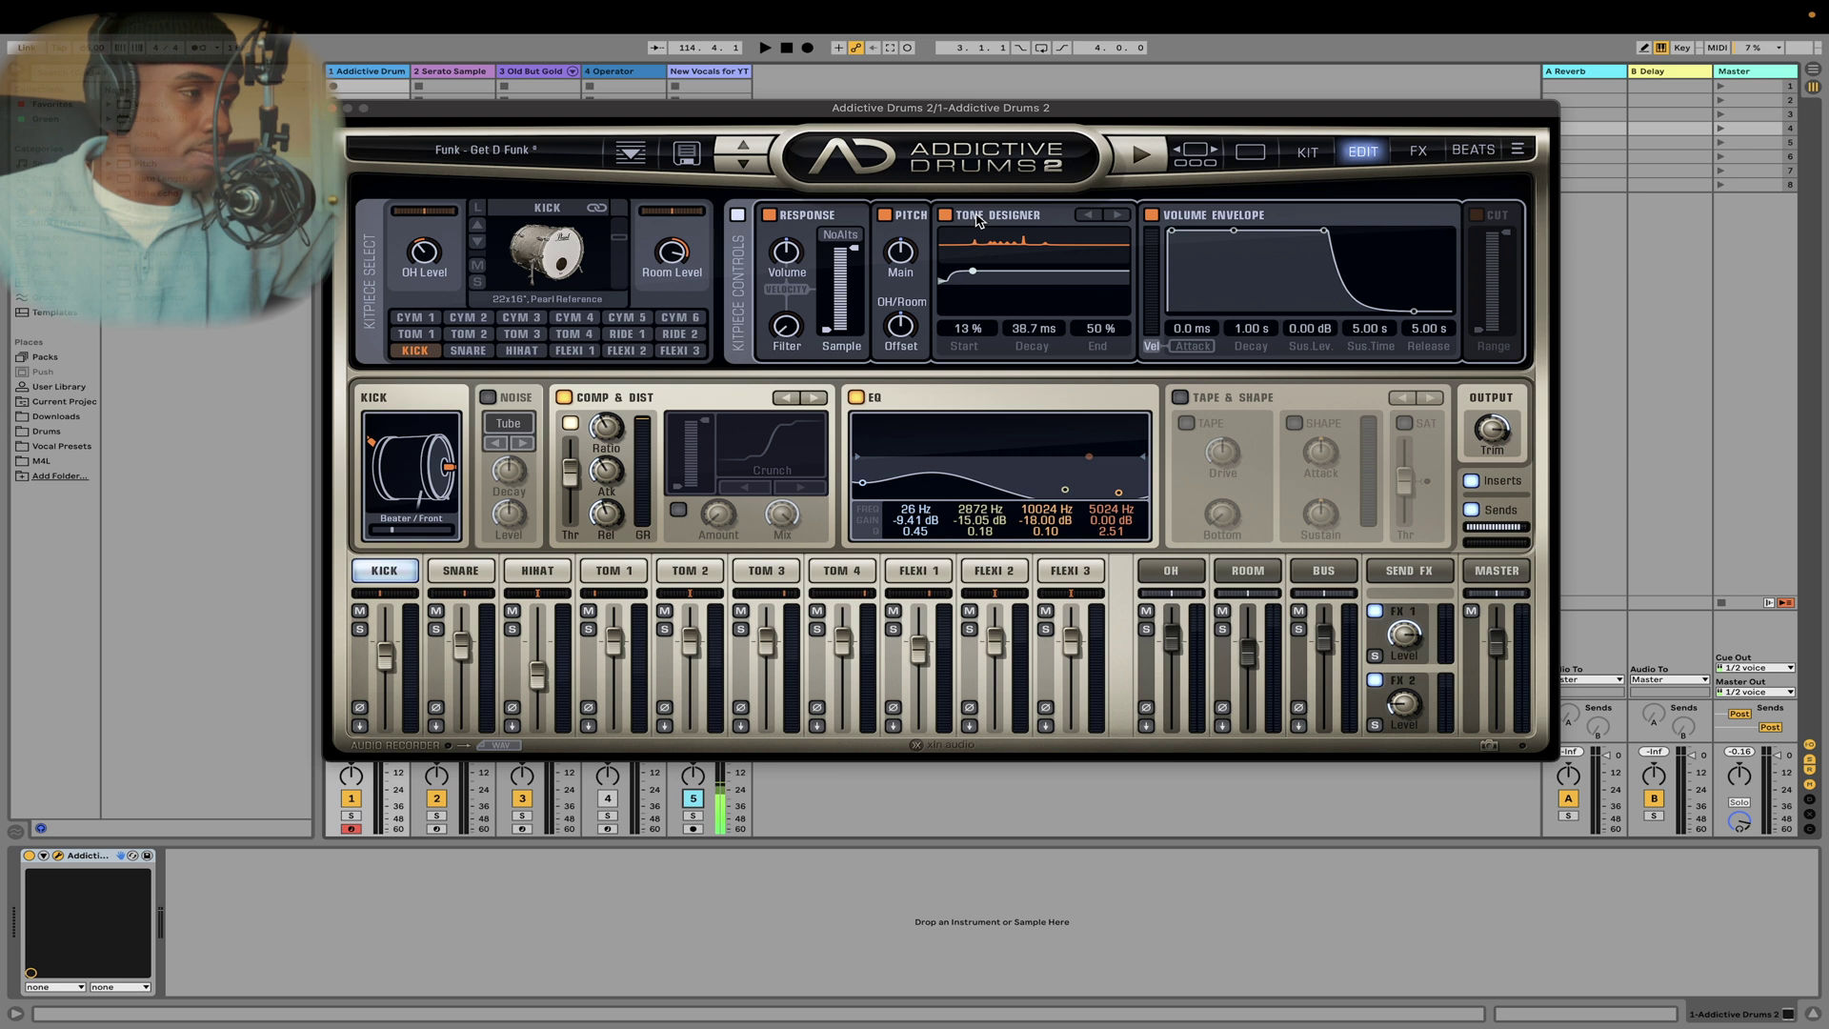
- Try the kick's Tone Designer at -100% and back at 0%, and set its Volume Envelope decay to 5.0 ms and sustain time to 5.00 s
drag(985, 249, 943, 319)
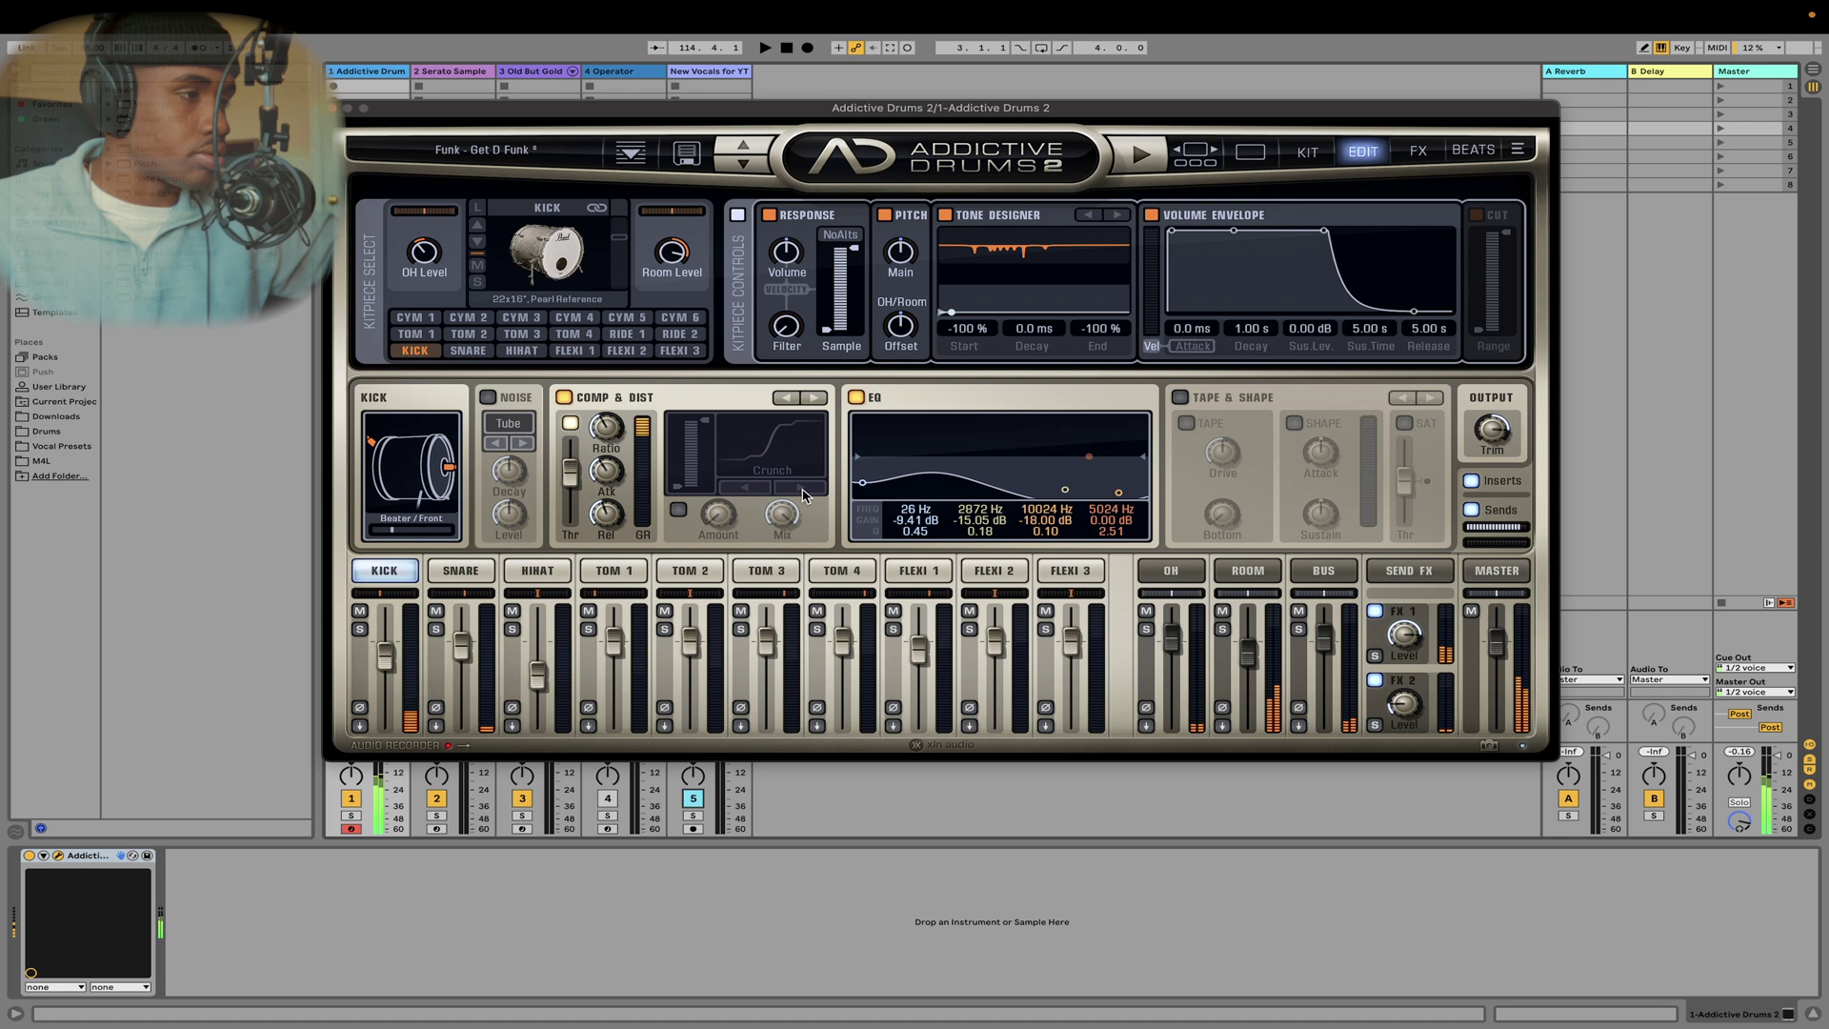
click(1195, 226)
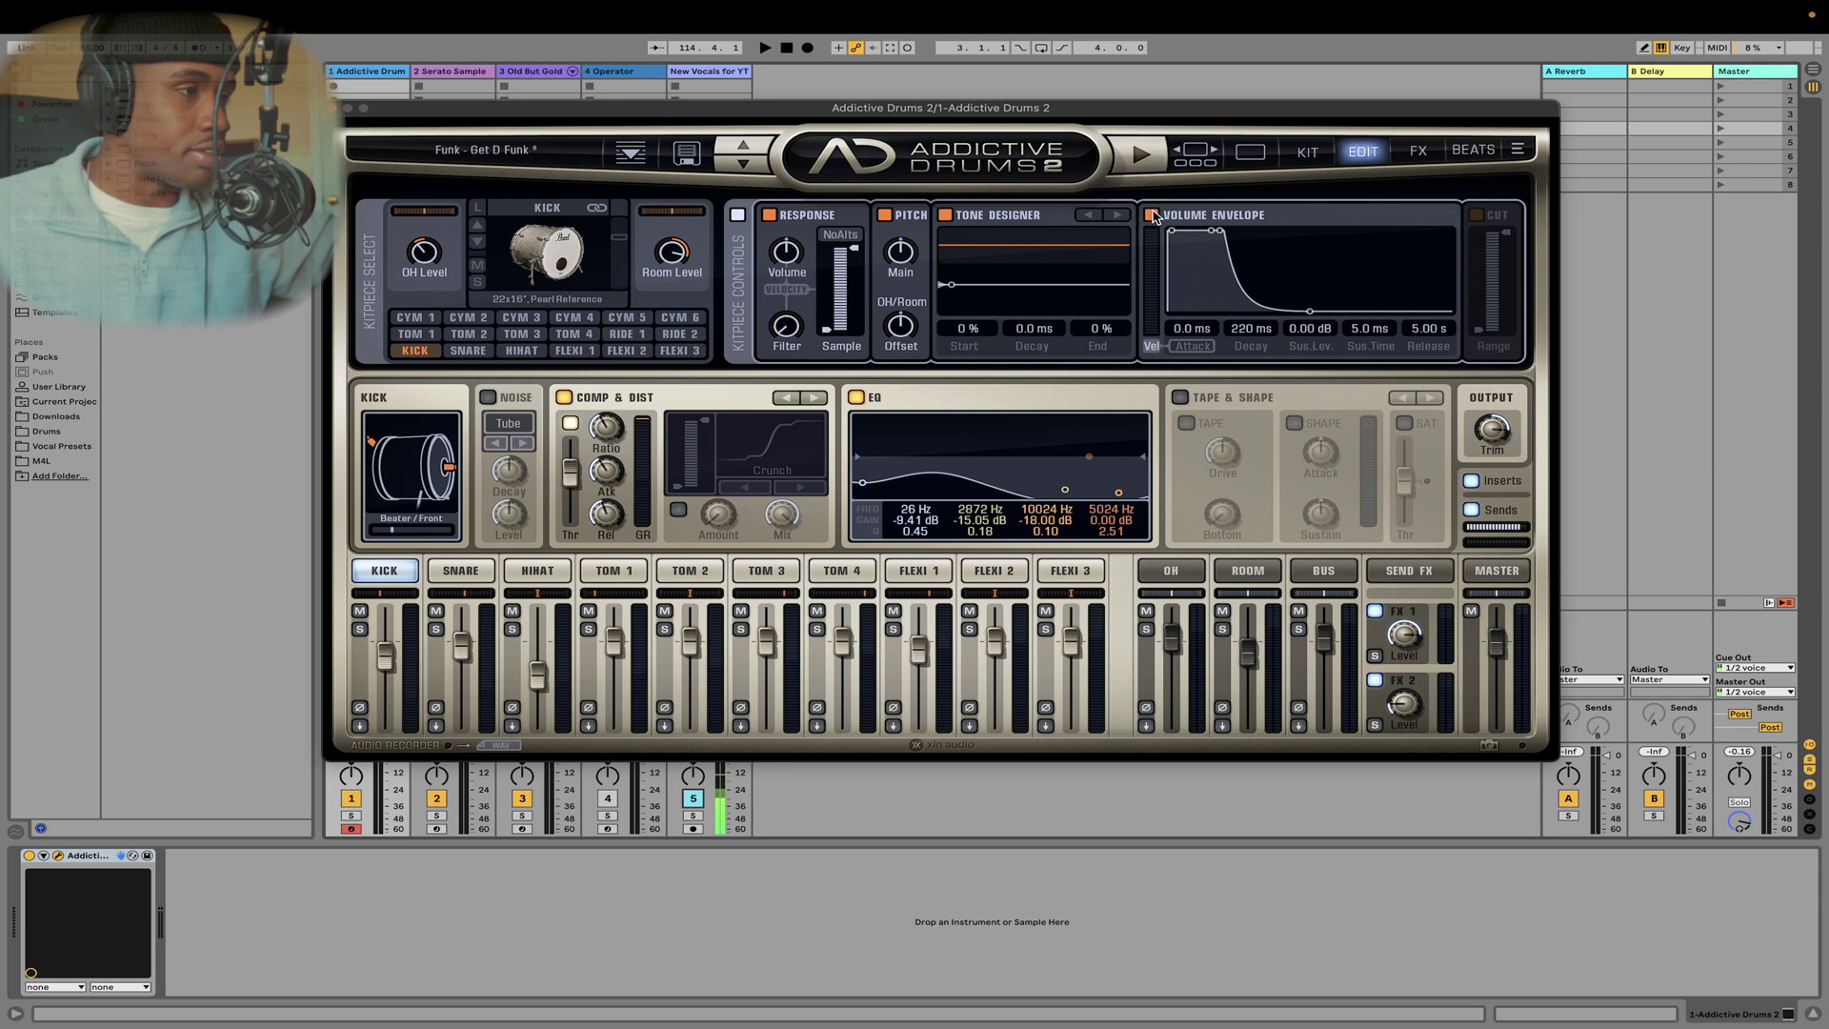
drag(1207, 230, 1457, 306)
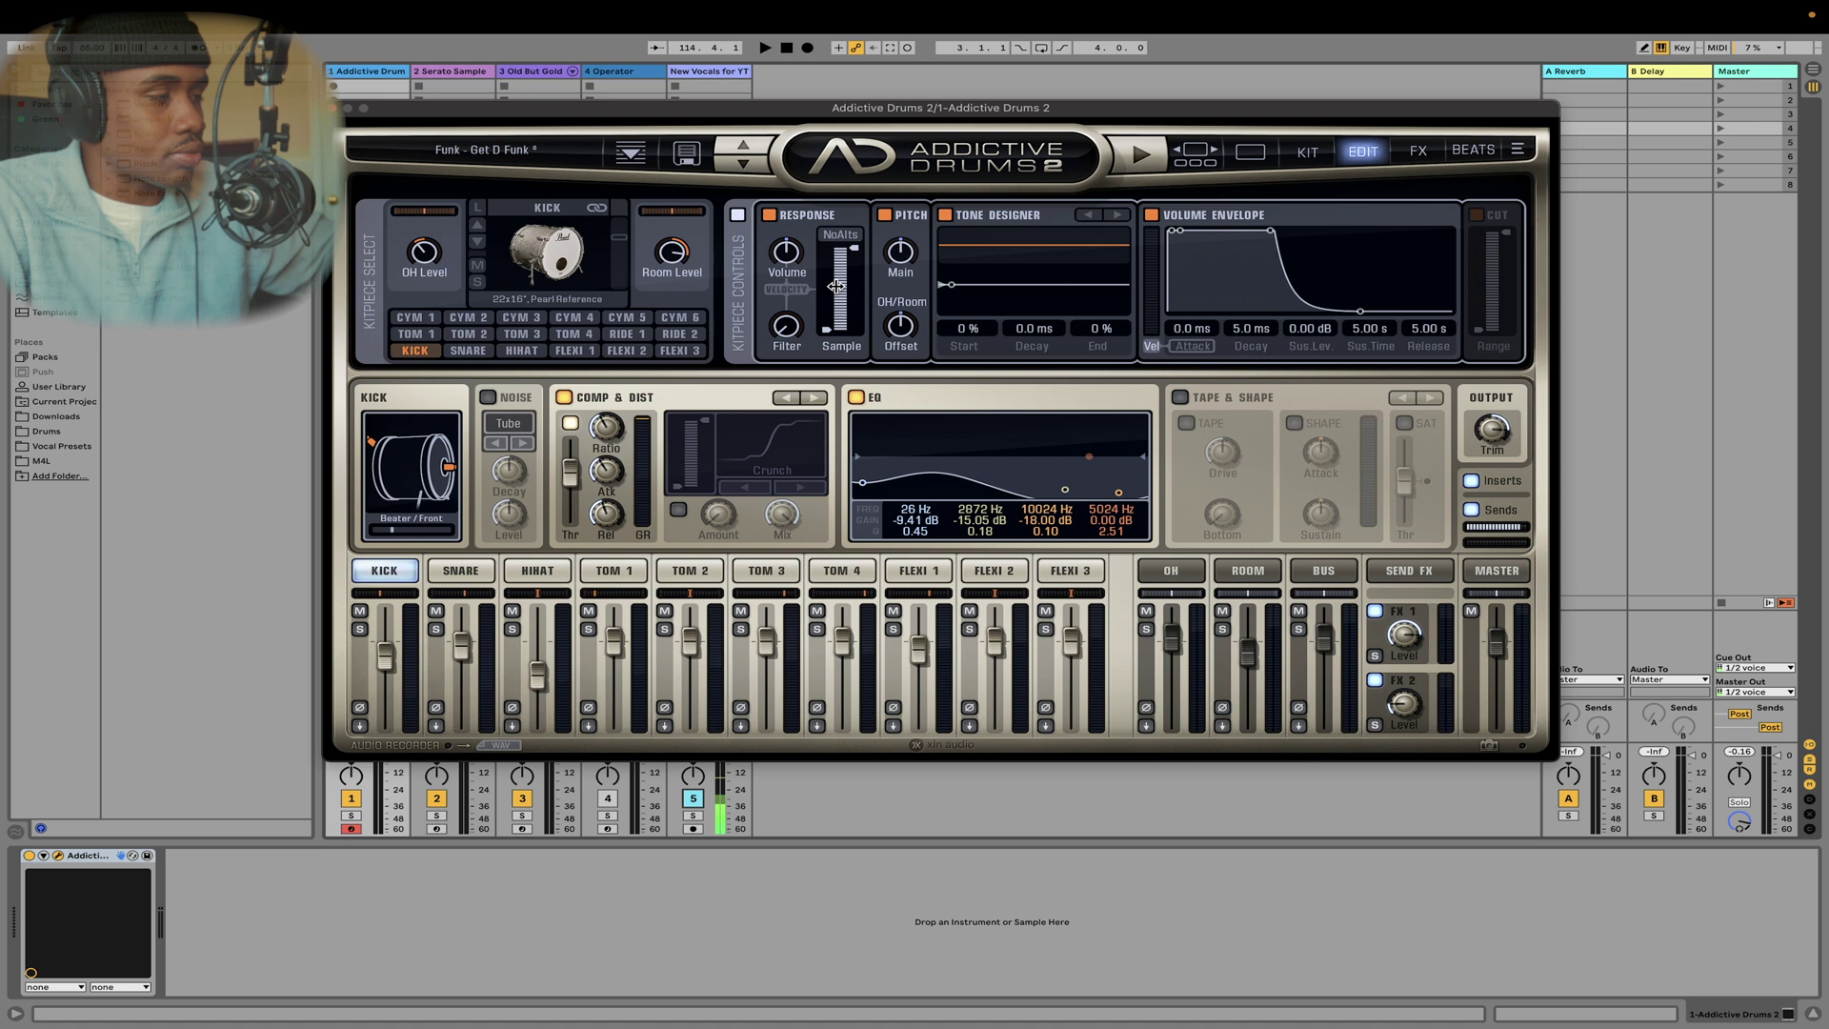
- Look through the kitpiece controls of the snare, hi-hat, Flexi 1, Tom 4 and Ride 1, and return to the kick
click(468, 350)
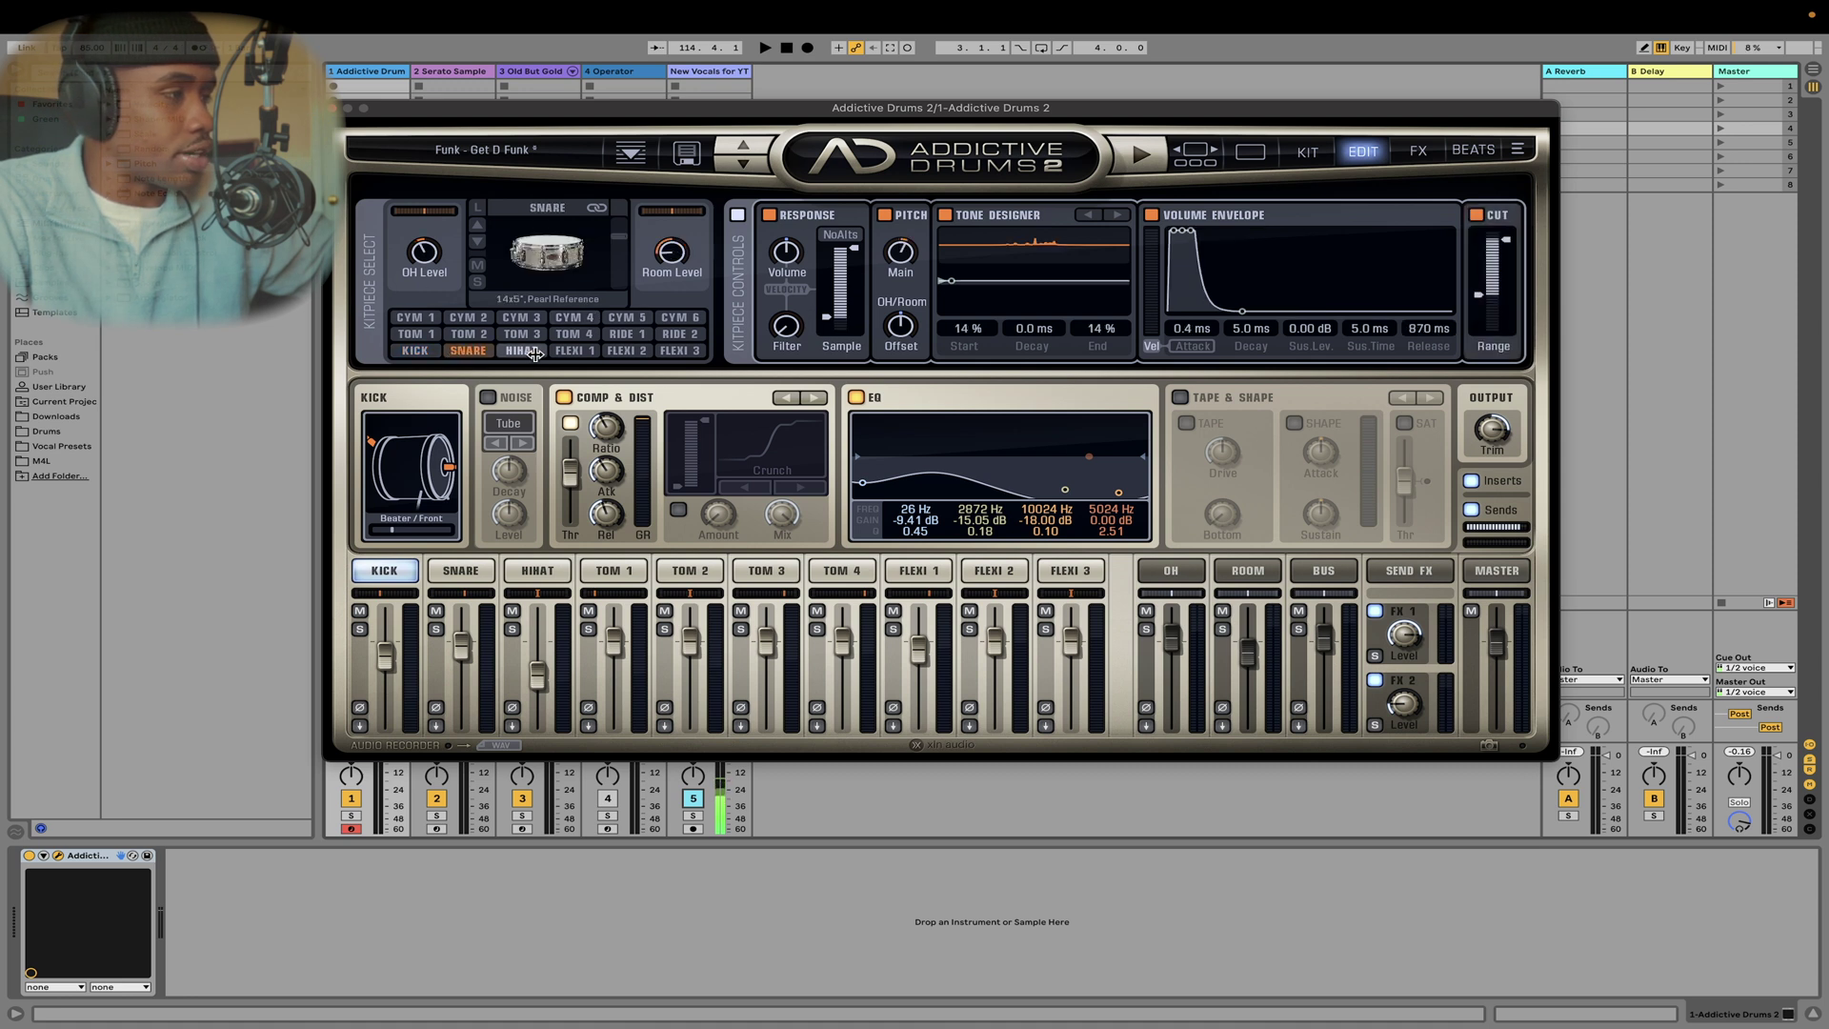
click(536, 351)
click(567, 351)
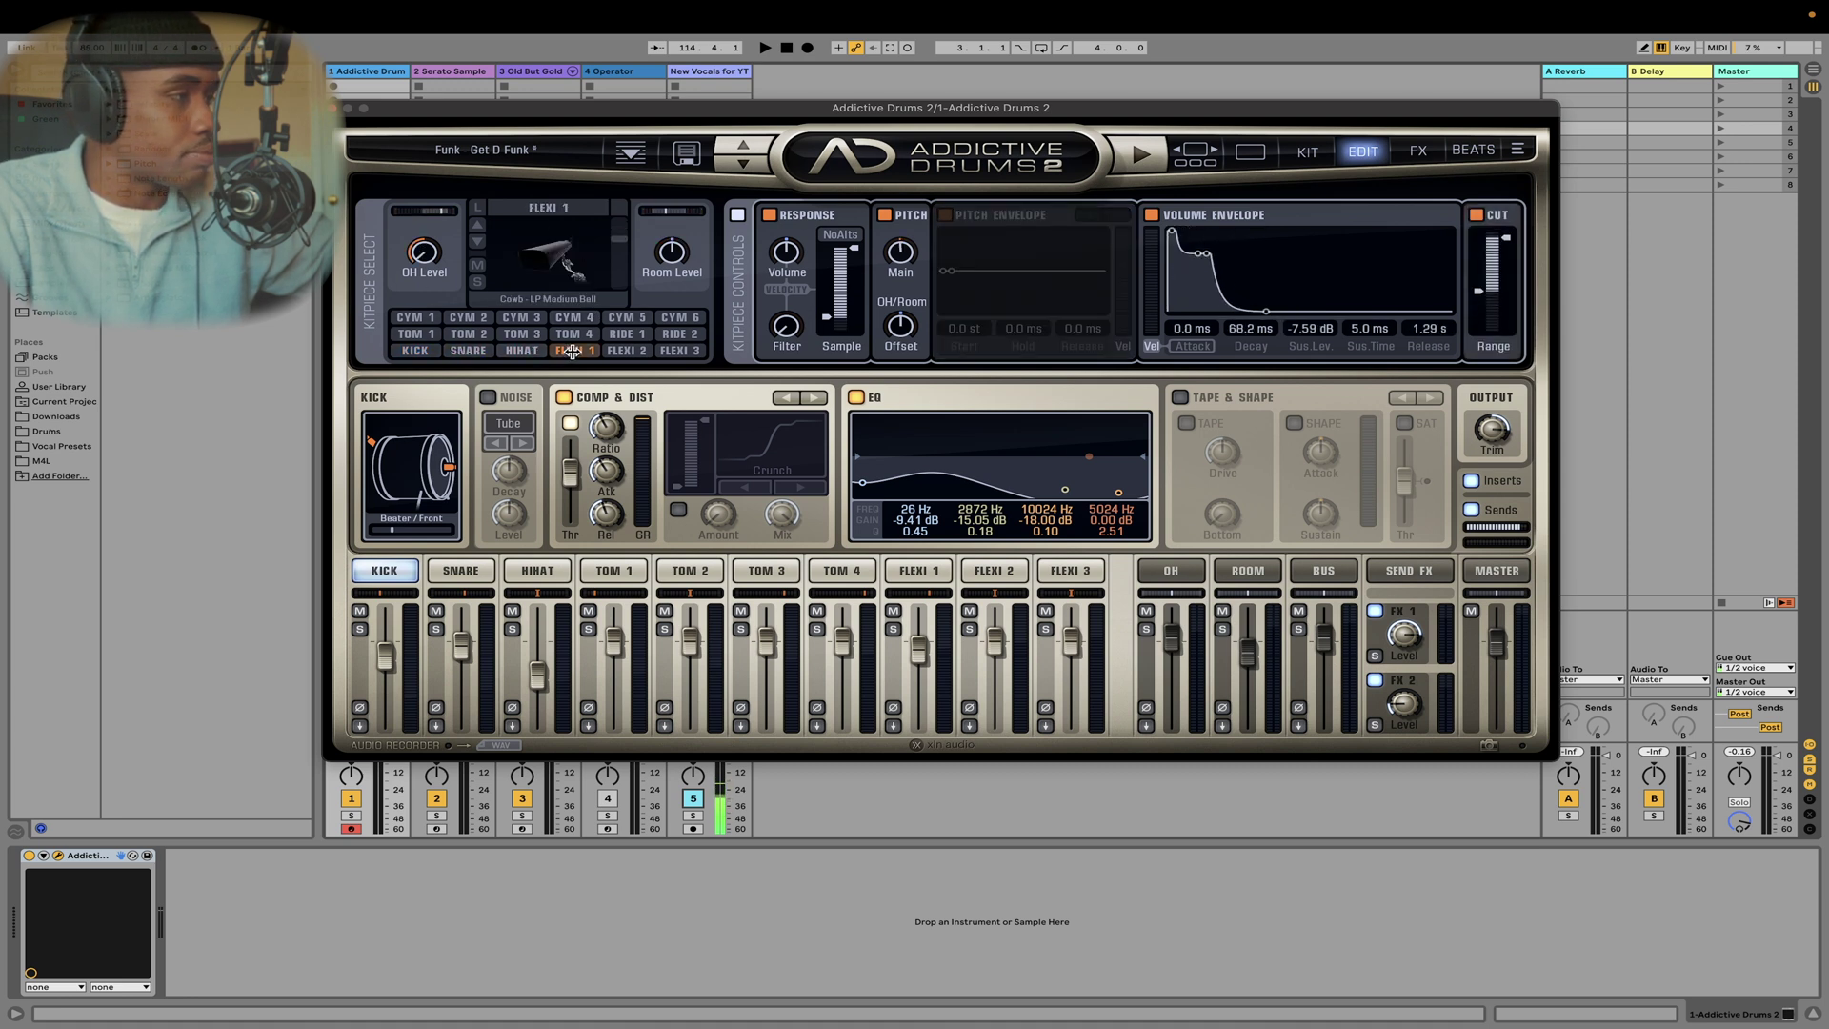
click(574, 334)
click(626, 333)
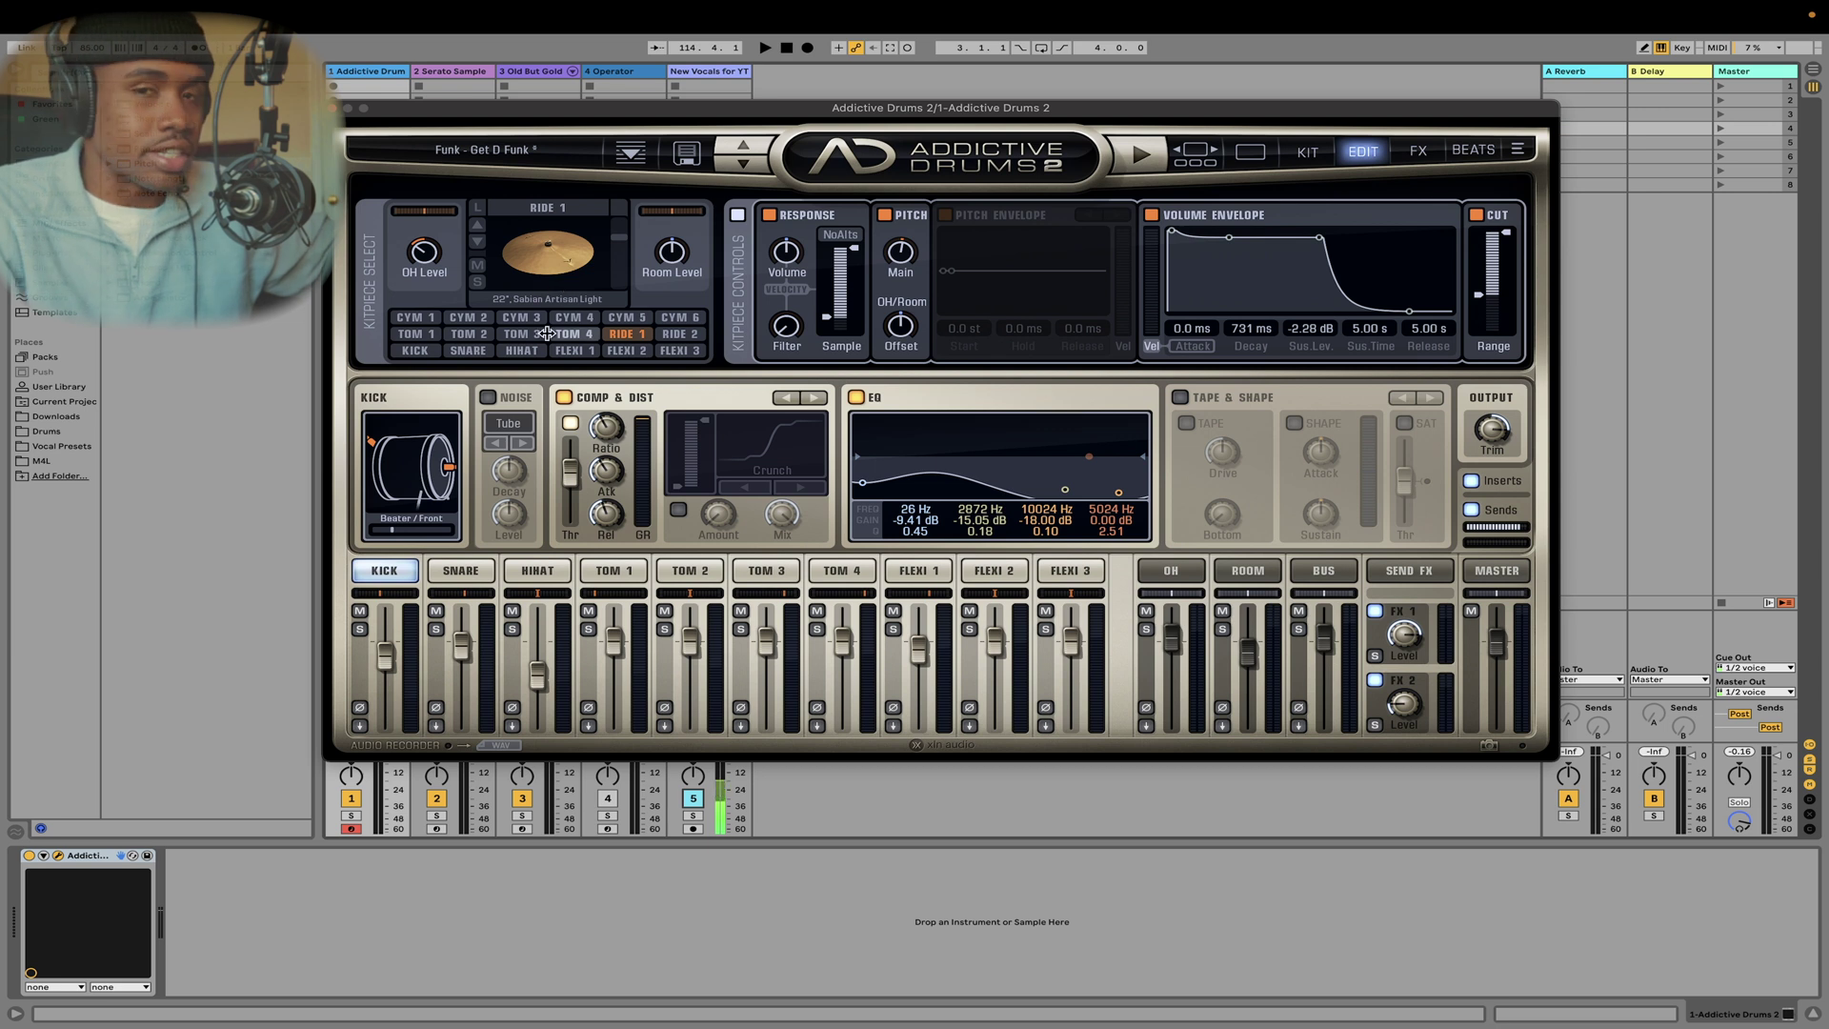
click(415, 349)
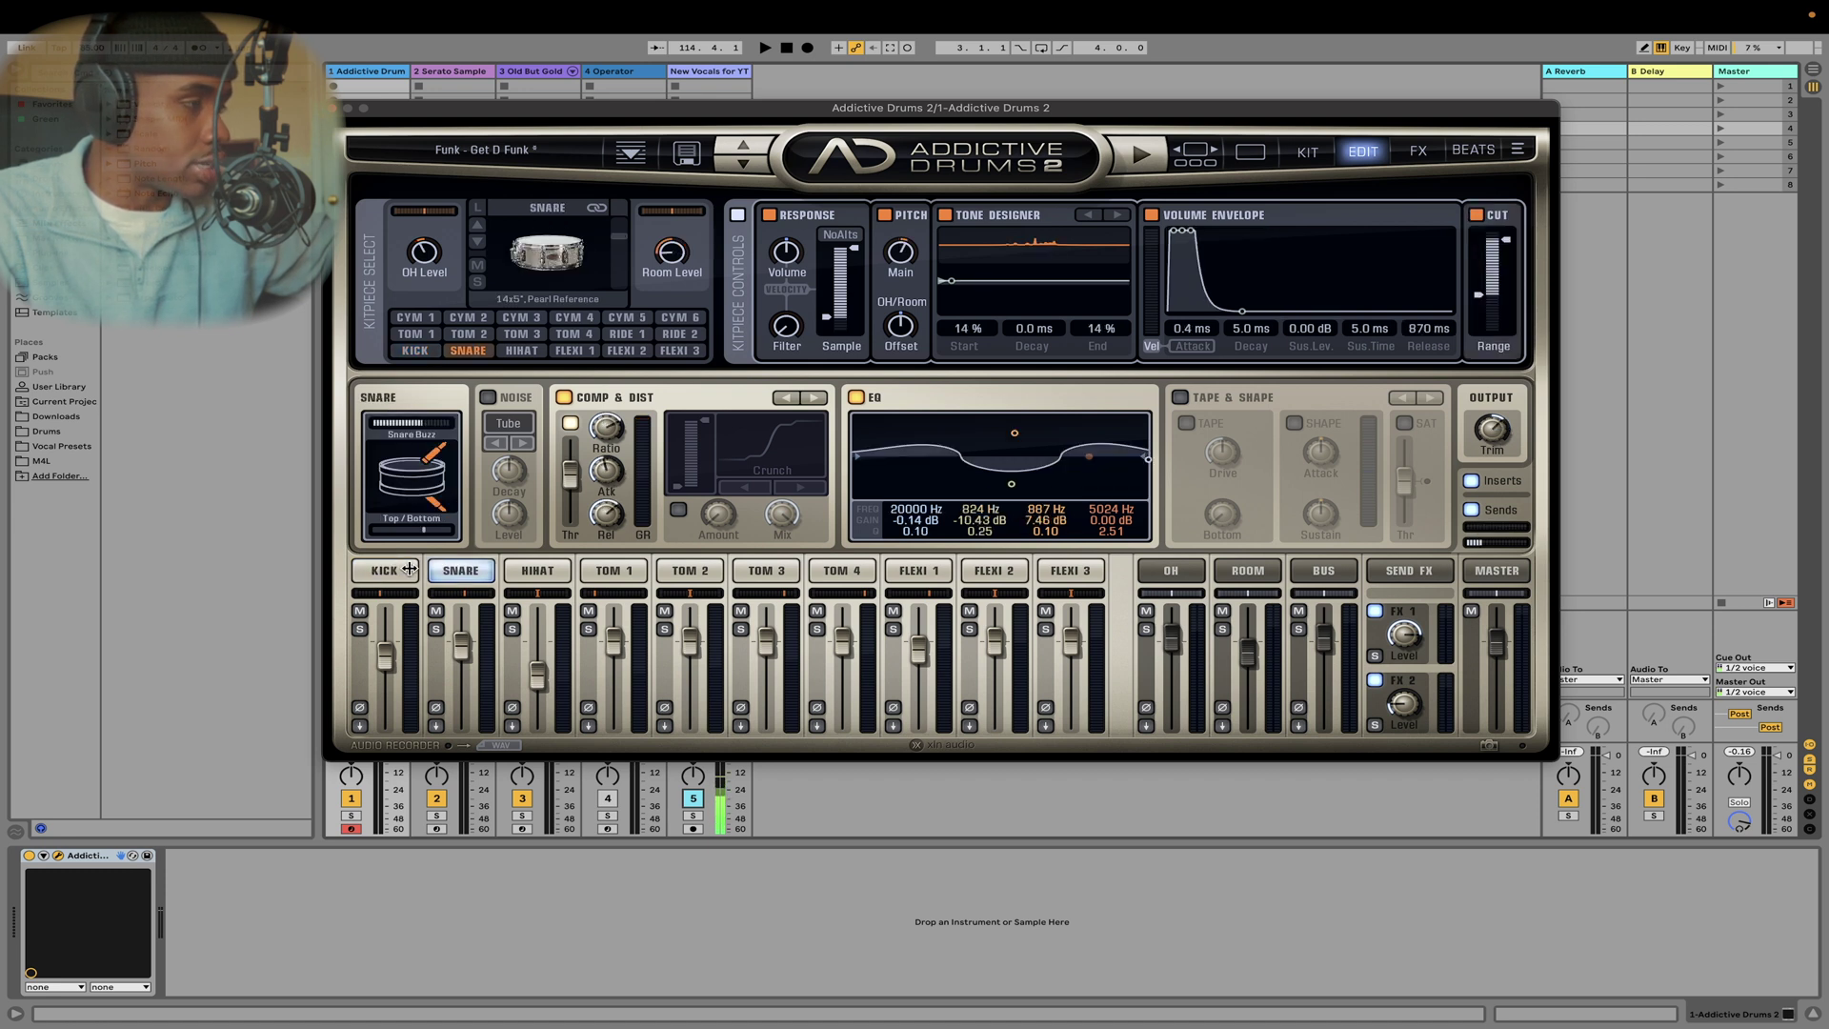
- Examine the channel settings of the kick, snare, hi-hat, Tom 1 and Tom 2, and return to the kick channel
click(384, 570)
click(440, 572)
click(524, 572)
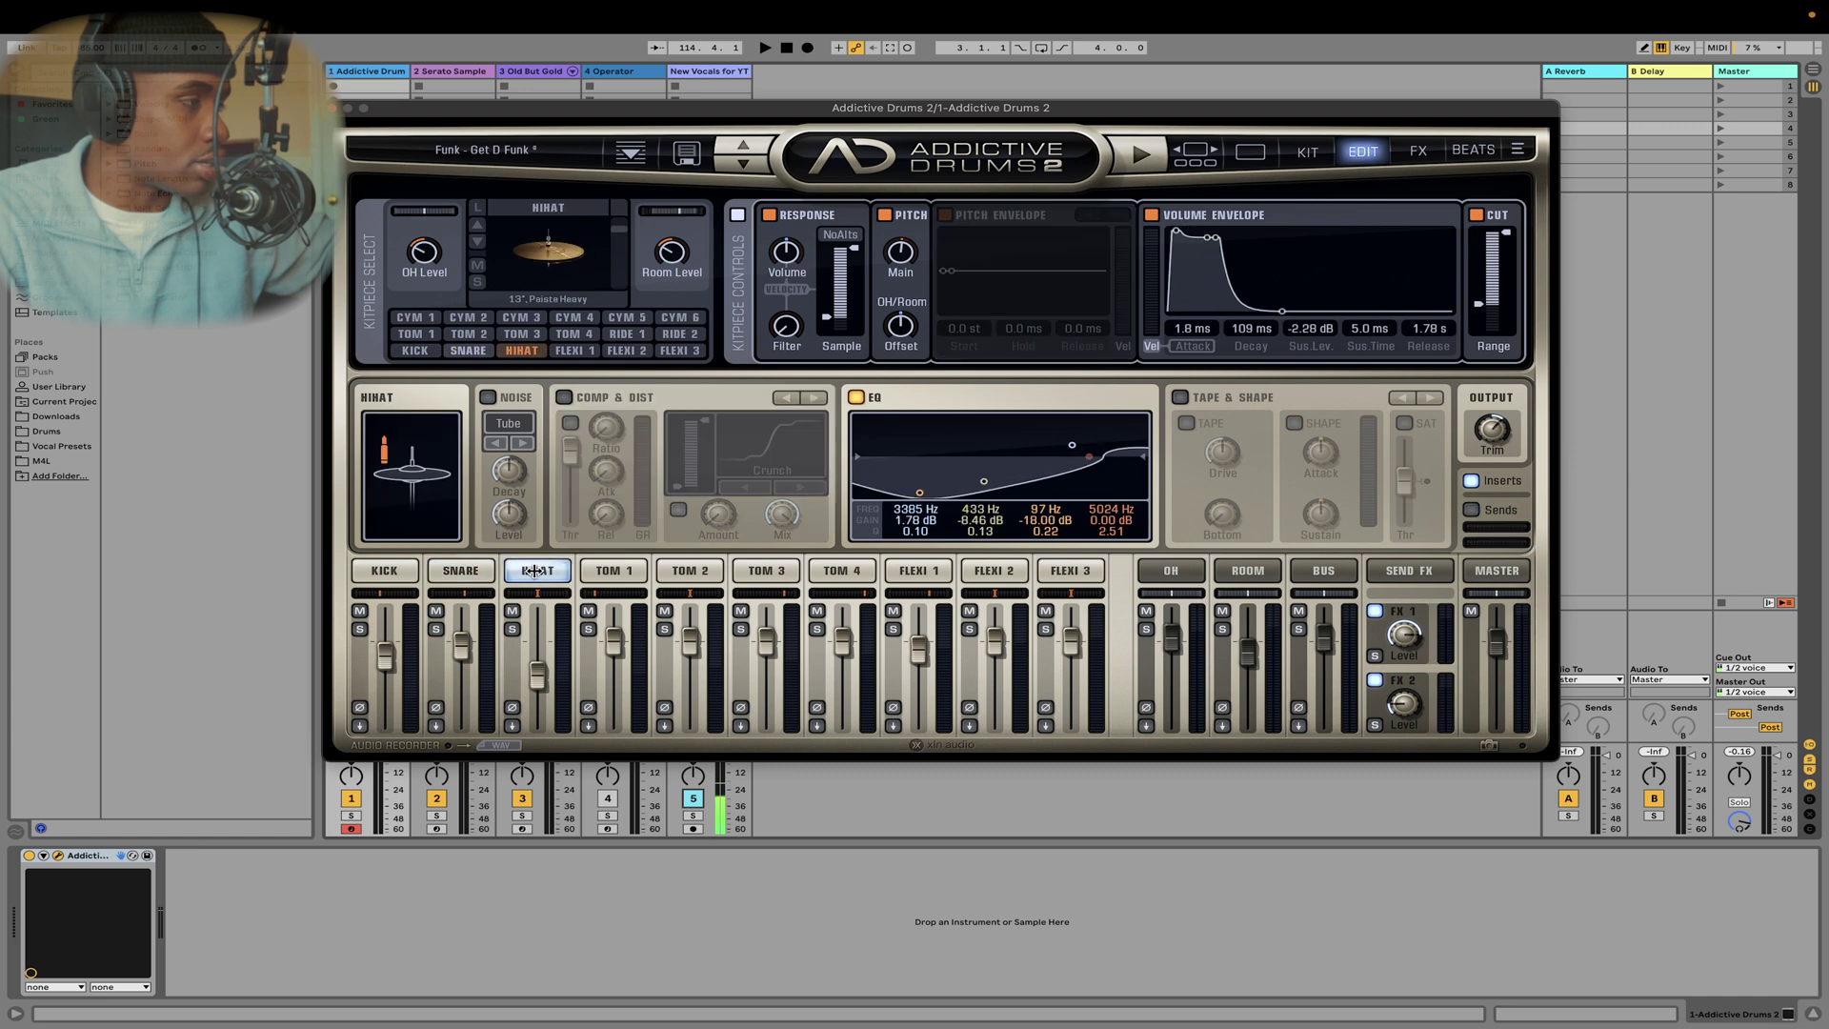
click(628, 572)
click(690, 570)
click(385, 571)
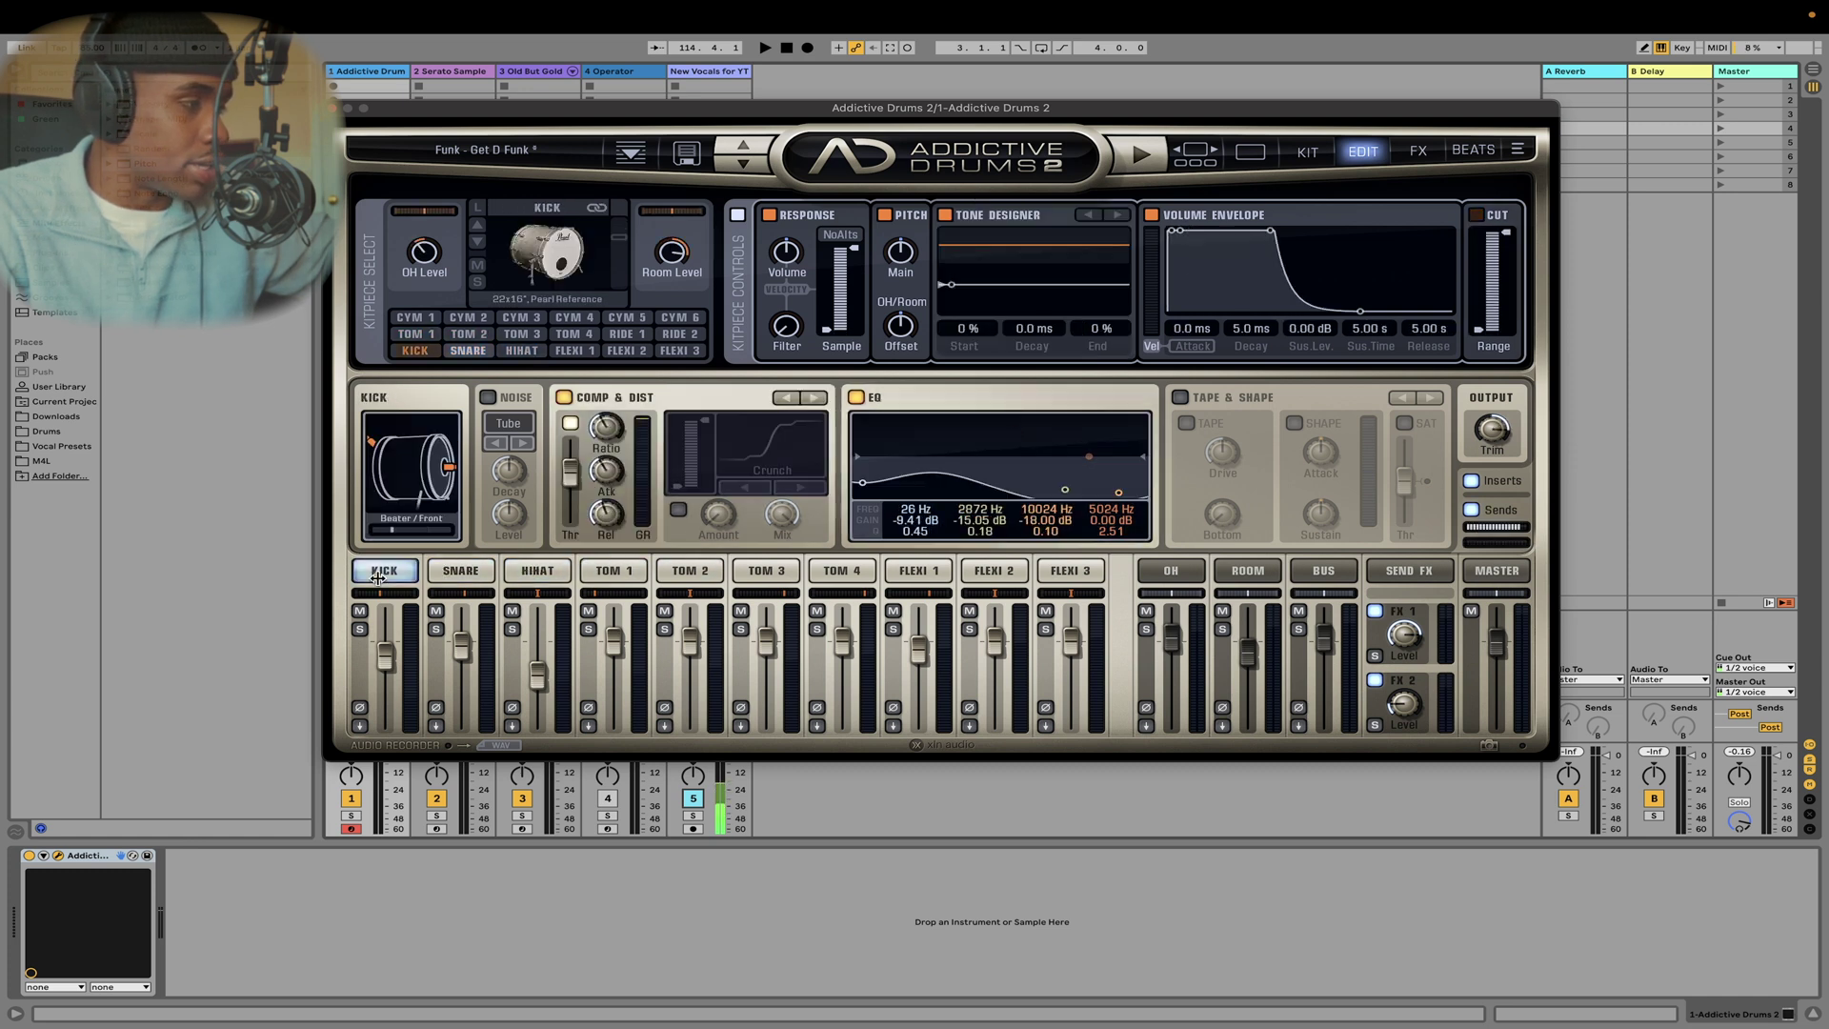
- Compare the kick, snare and hi-hat channels, examine Tom 3, Flexi 1 and Tom 4, and finish on the kick channel
click(454, 571)
click(385, 570)
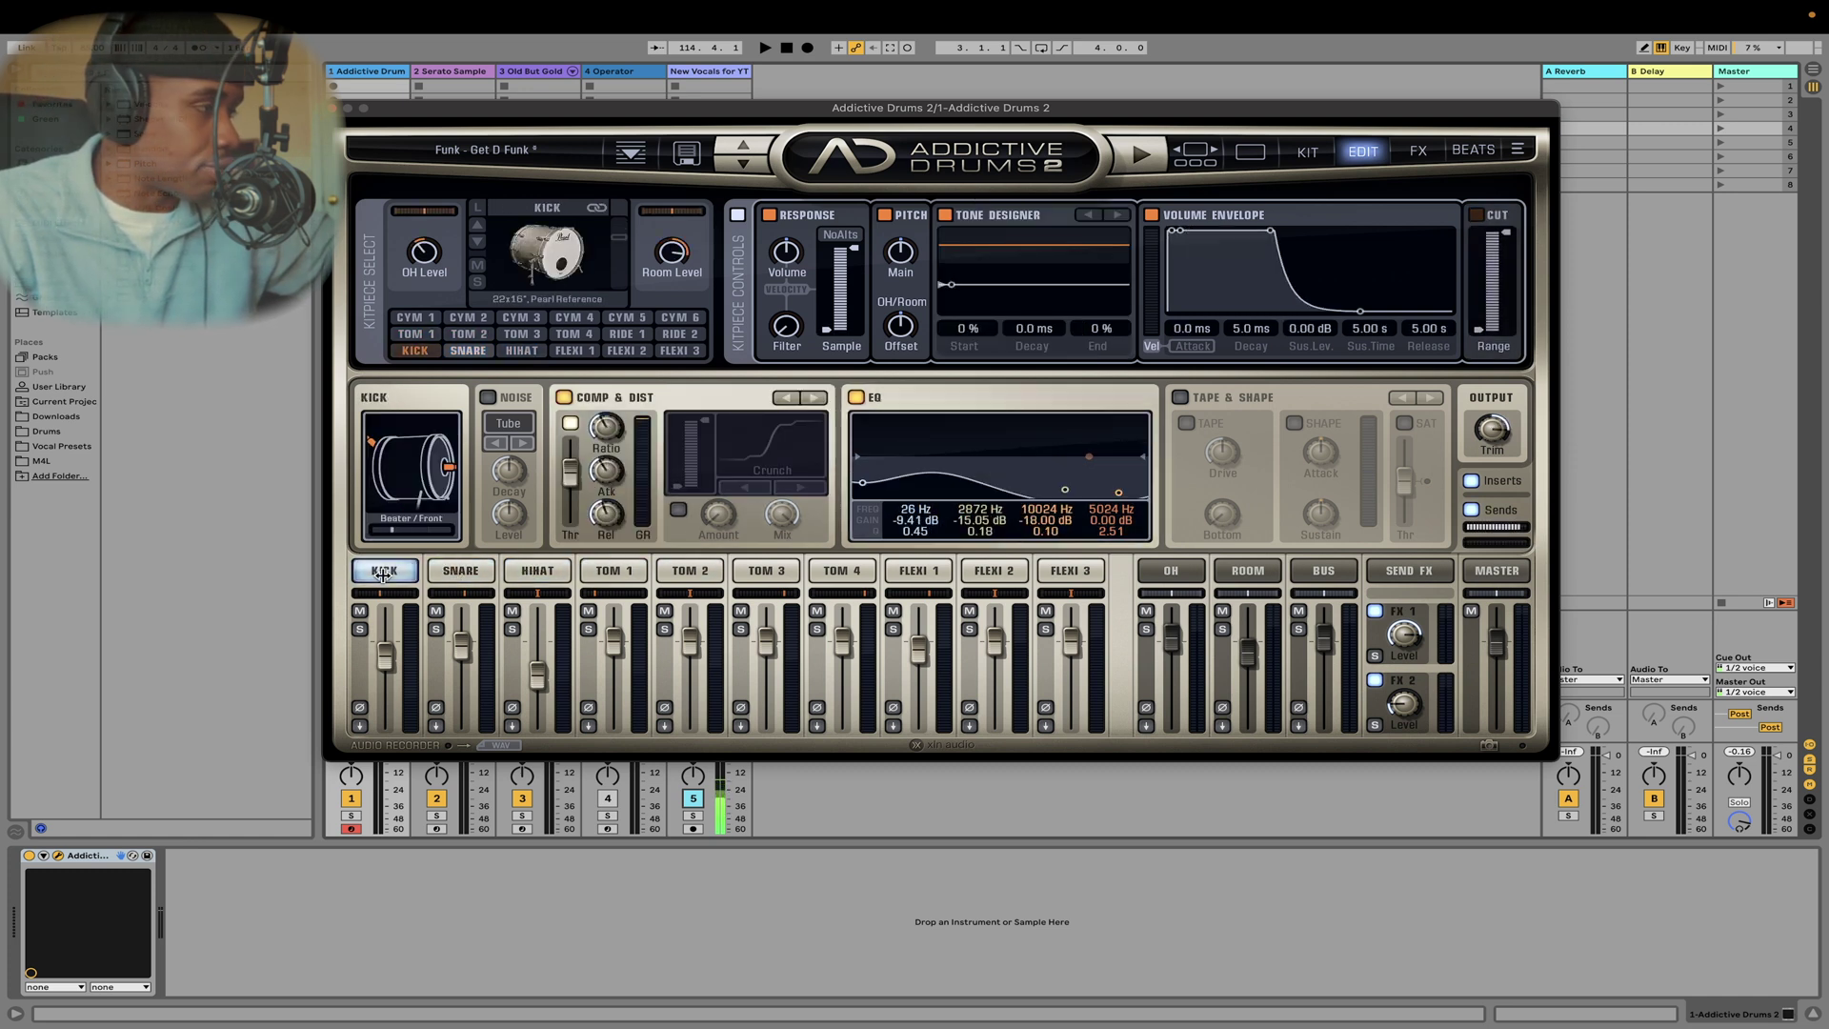
click(460, 571)
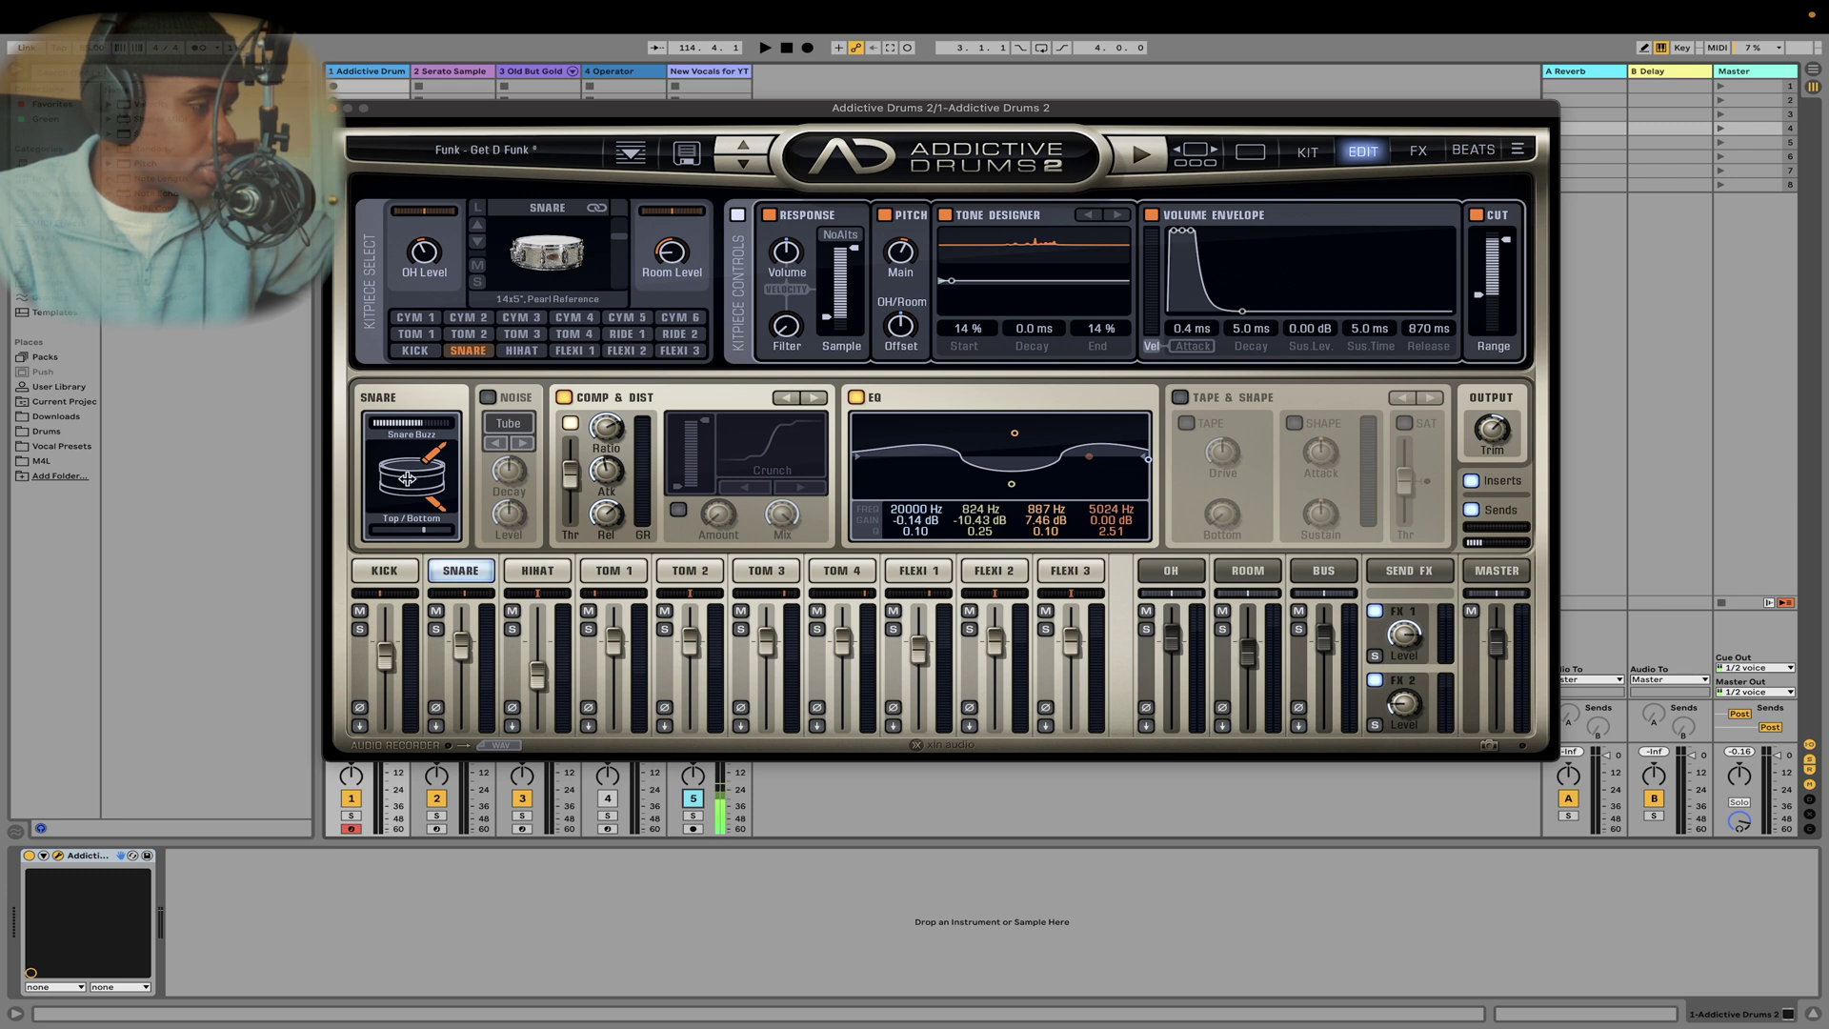
click(537, 570)
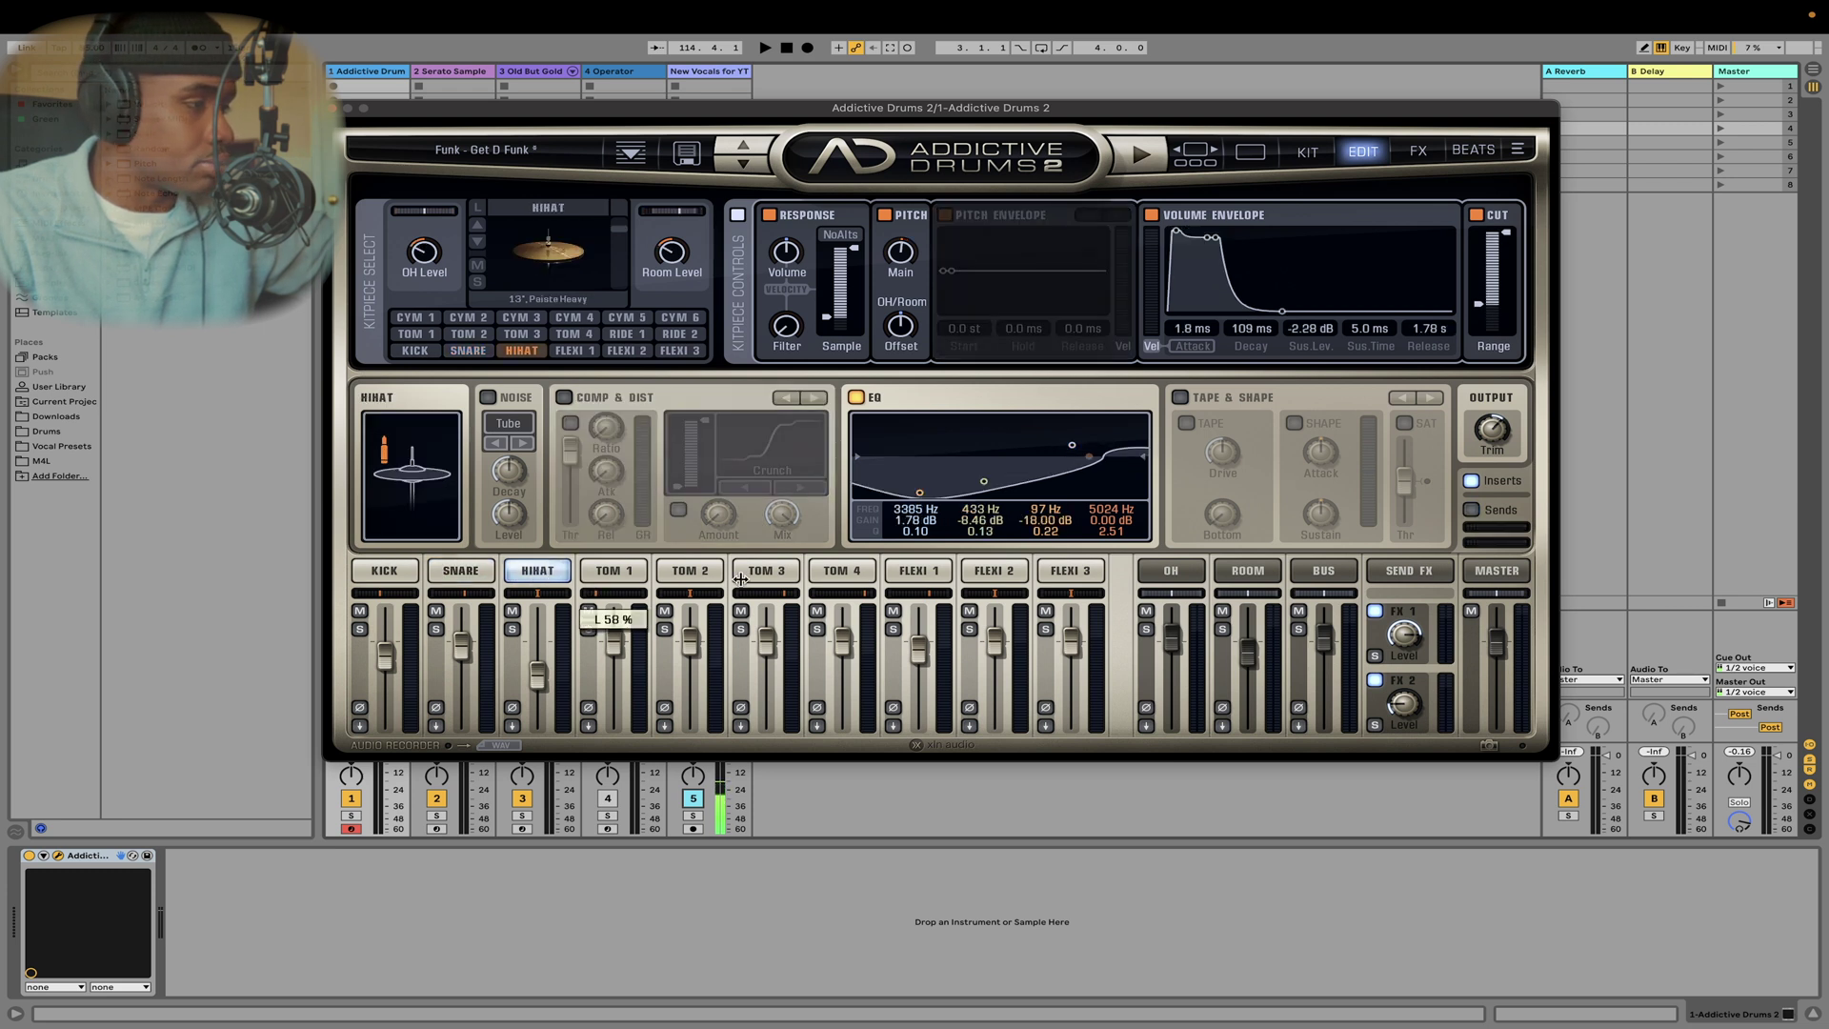
click(753, 572)
click(913, 572)
click(838, 571)
click(384, 570)
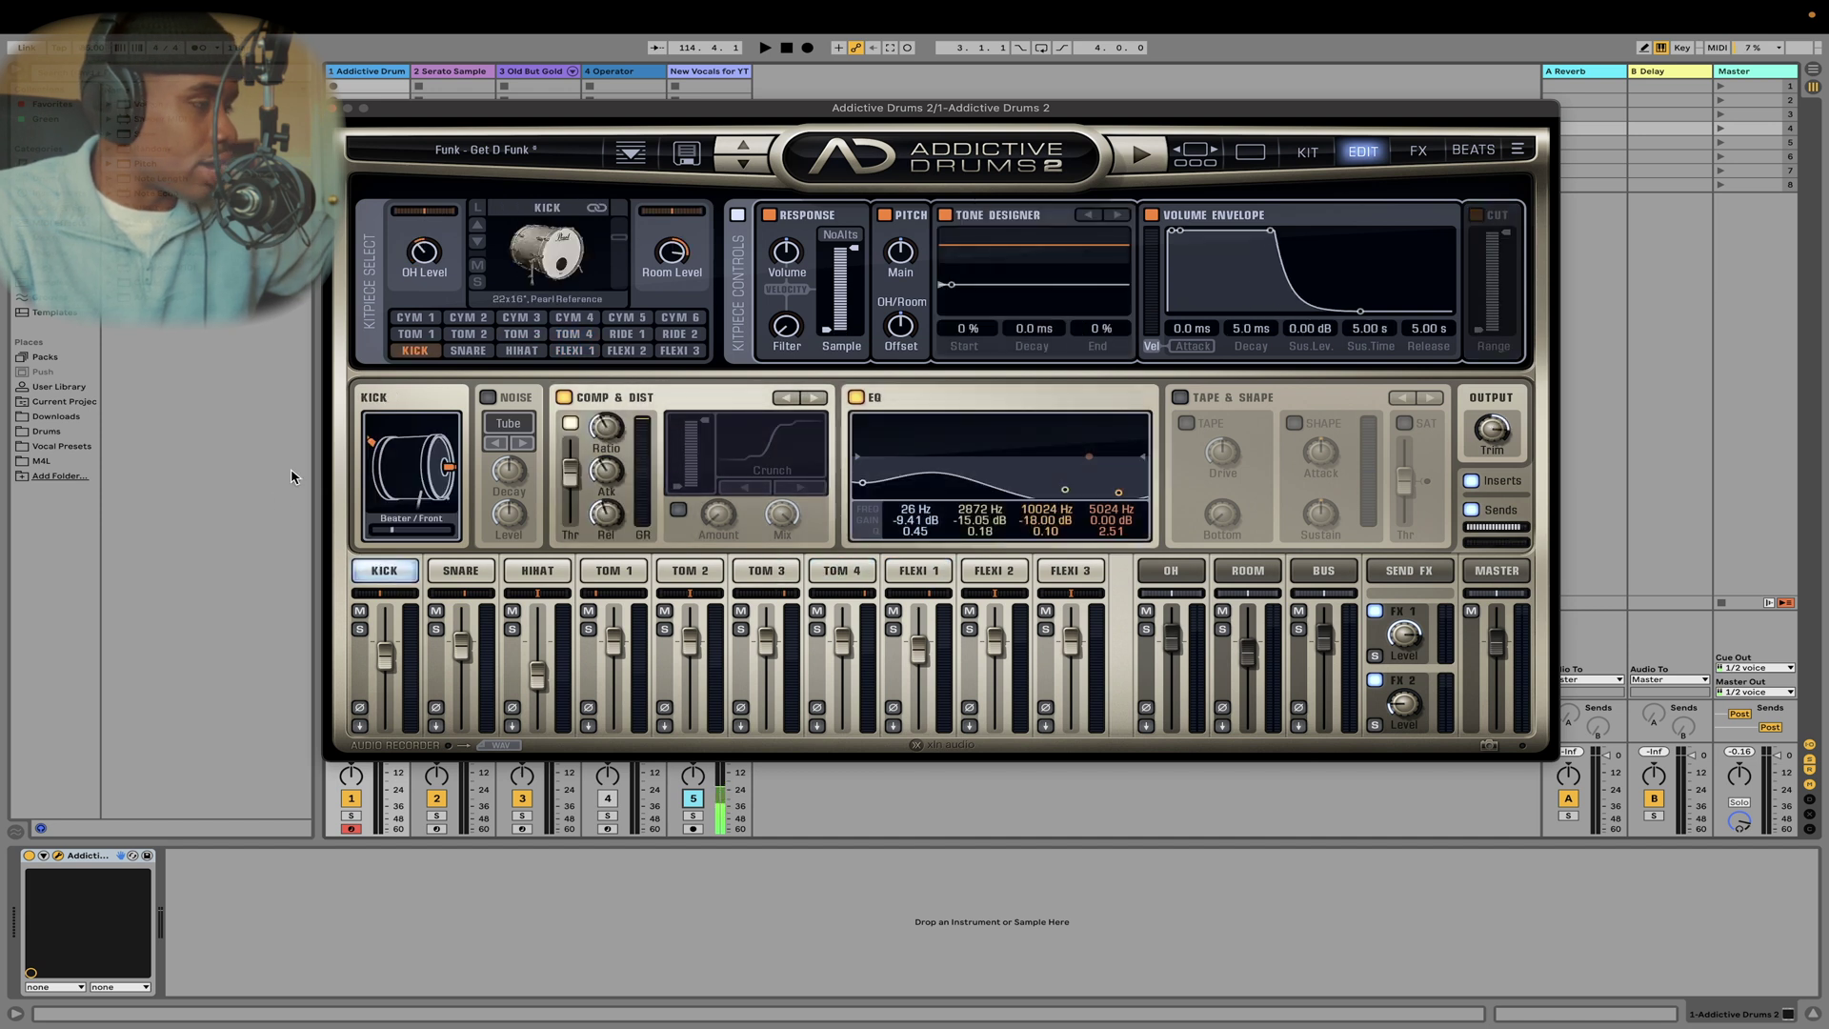
- Sweep the kick's Beater/Front microphone balance to 100% and back toward the beater side
click(393, 530)
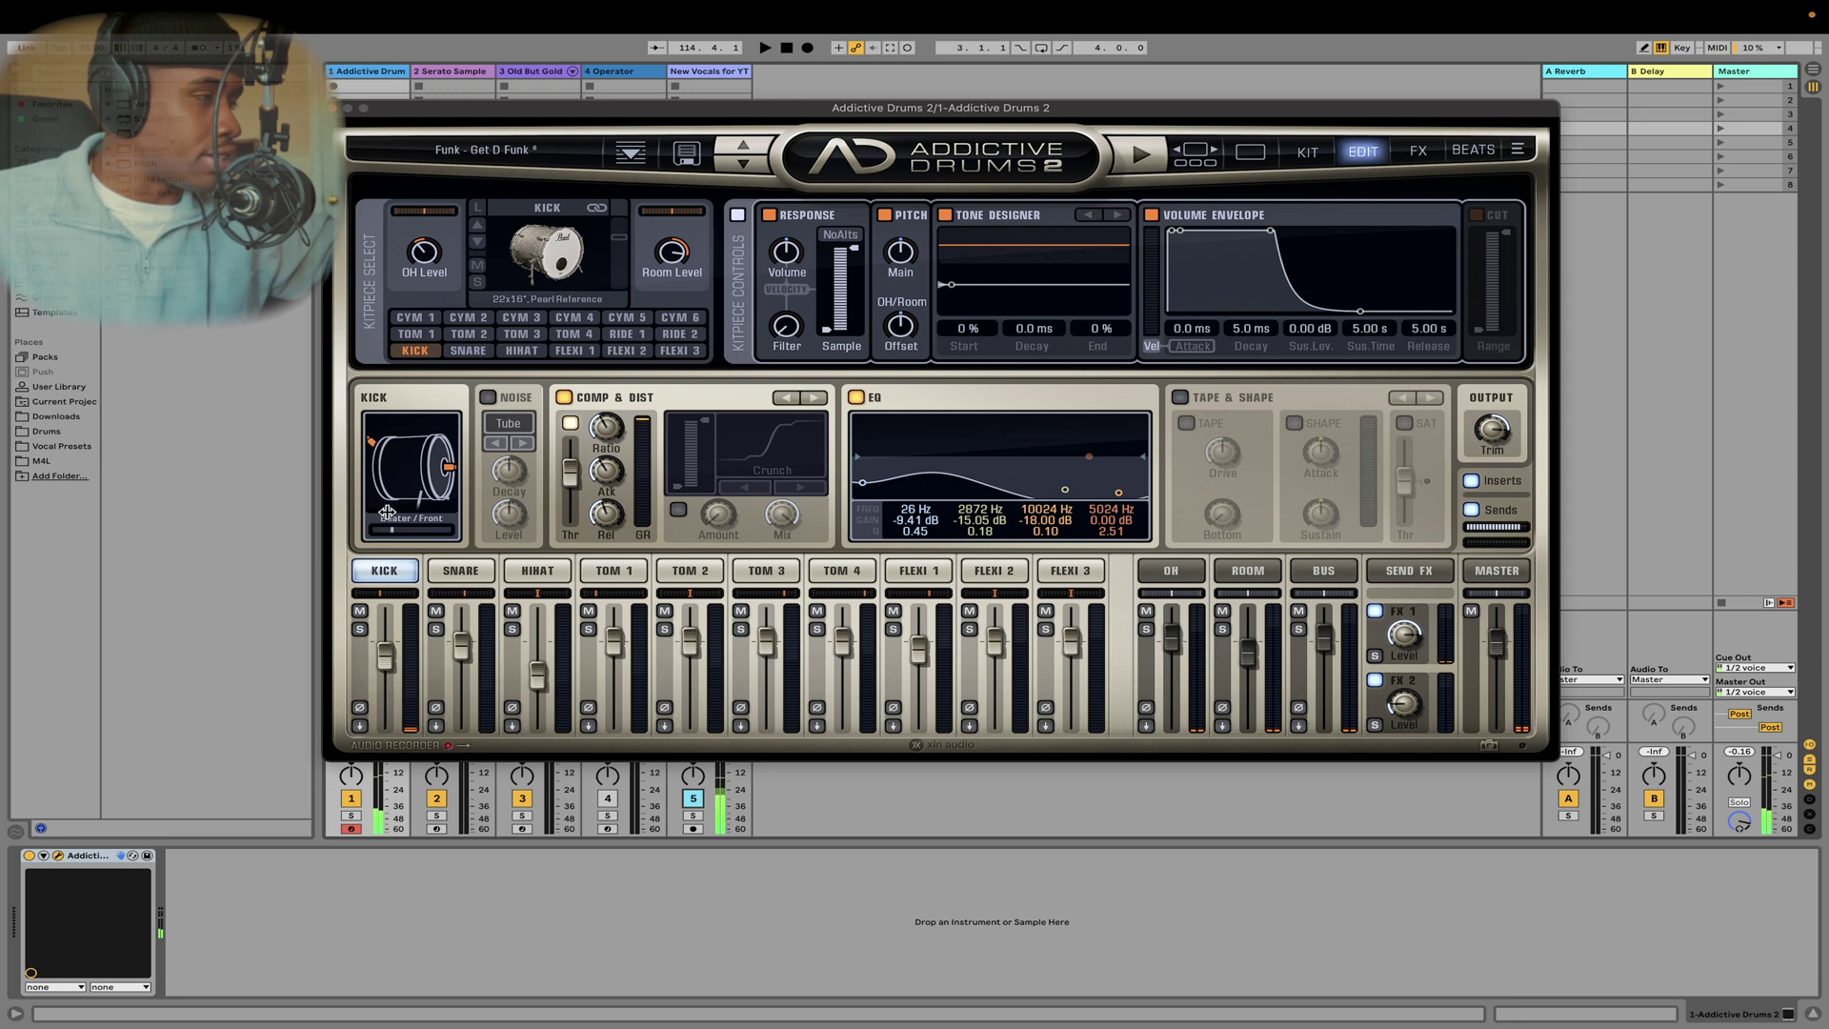
click(369, 444)
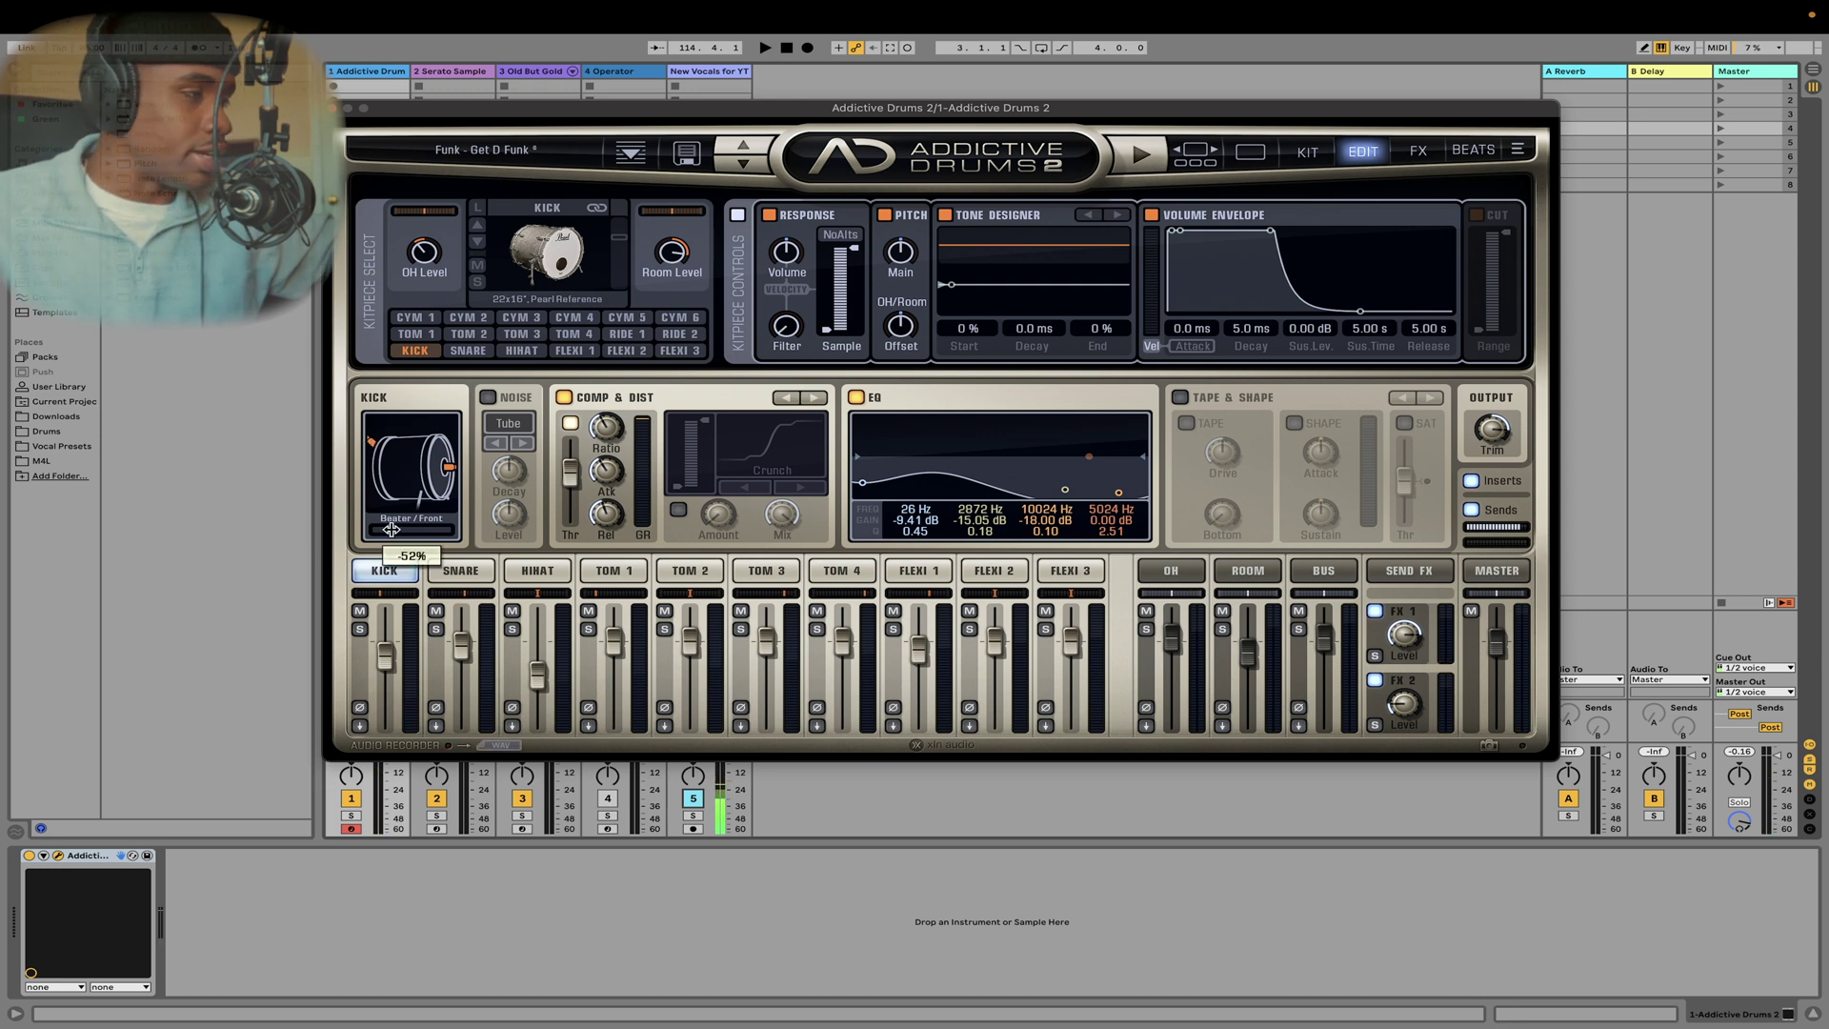
mouse_move(456, 529)
mouse_down()
mouse_move(348, 533)
mouse_move(481, 534)
mouse_up()
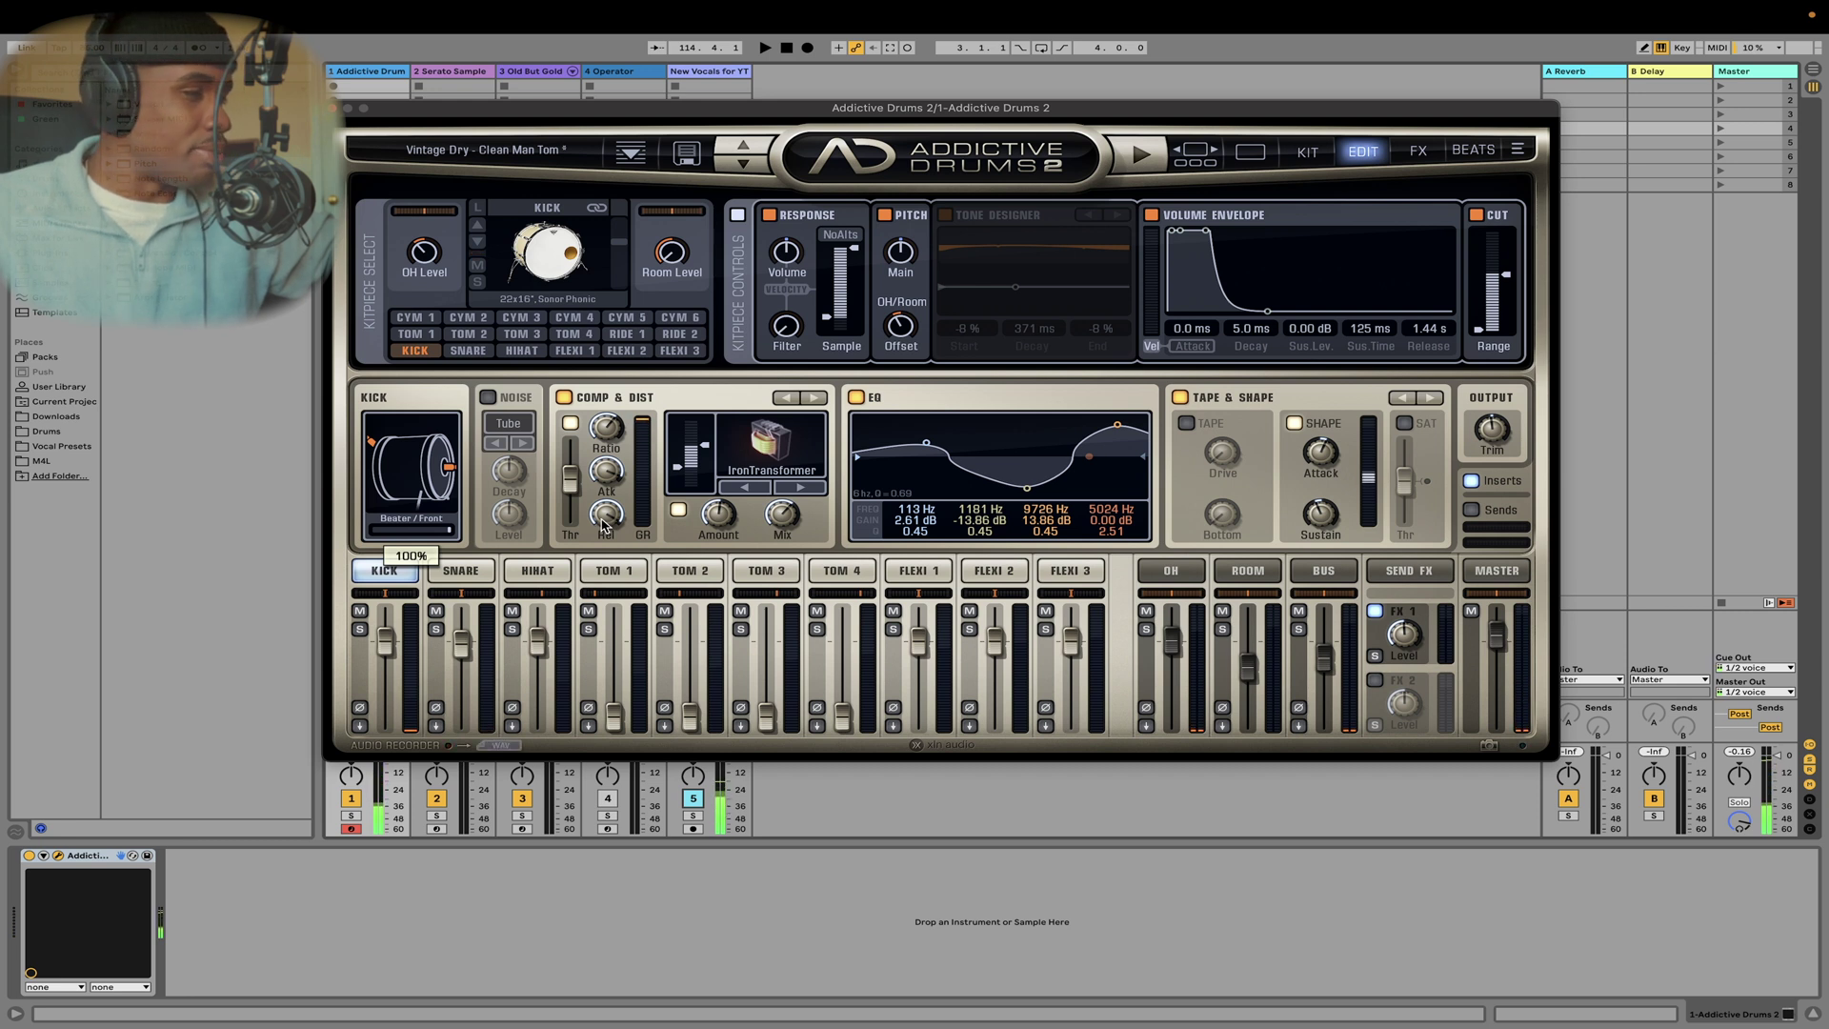
drag(445, 529, 166, 489)
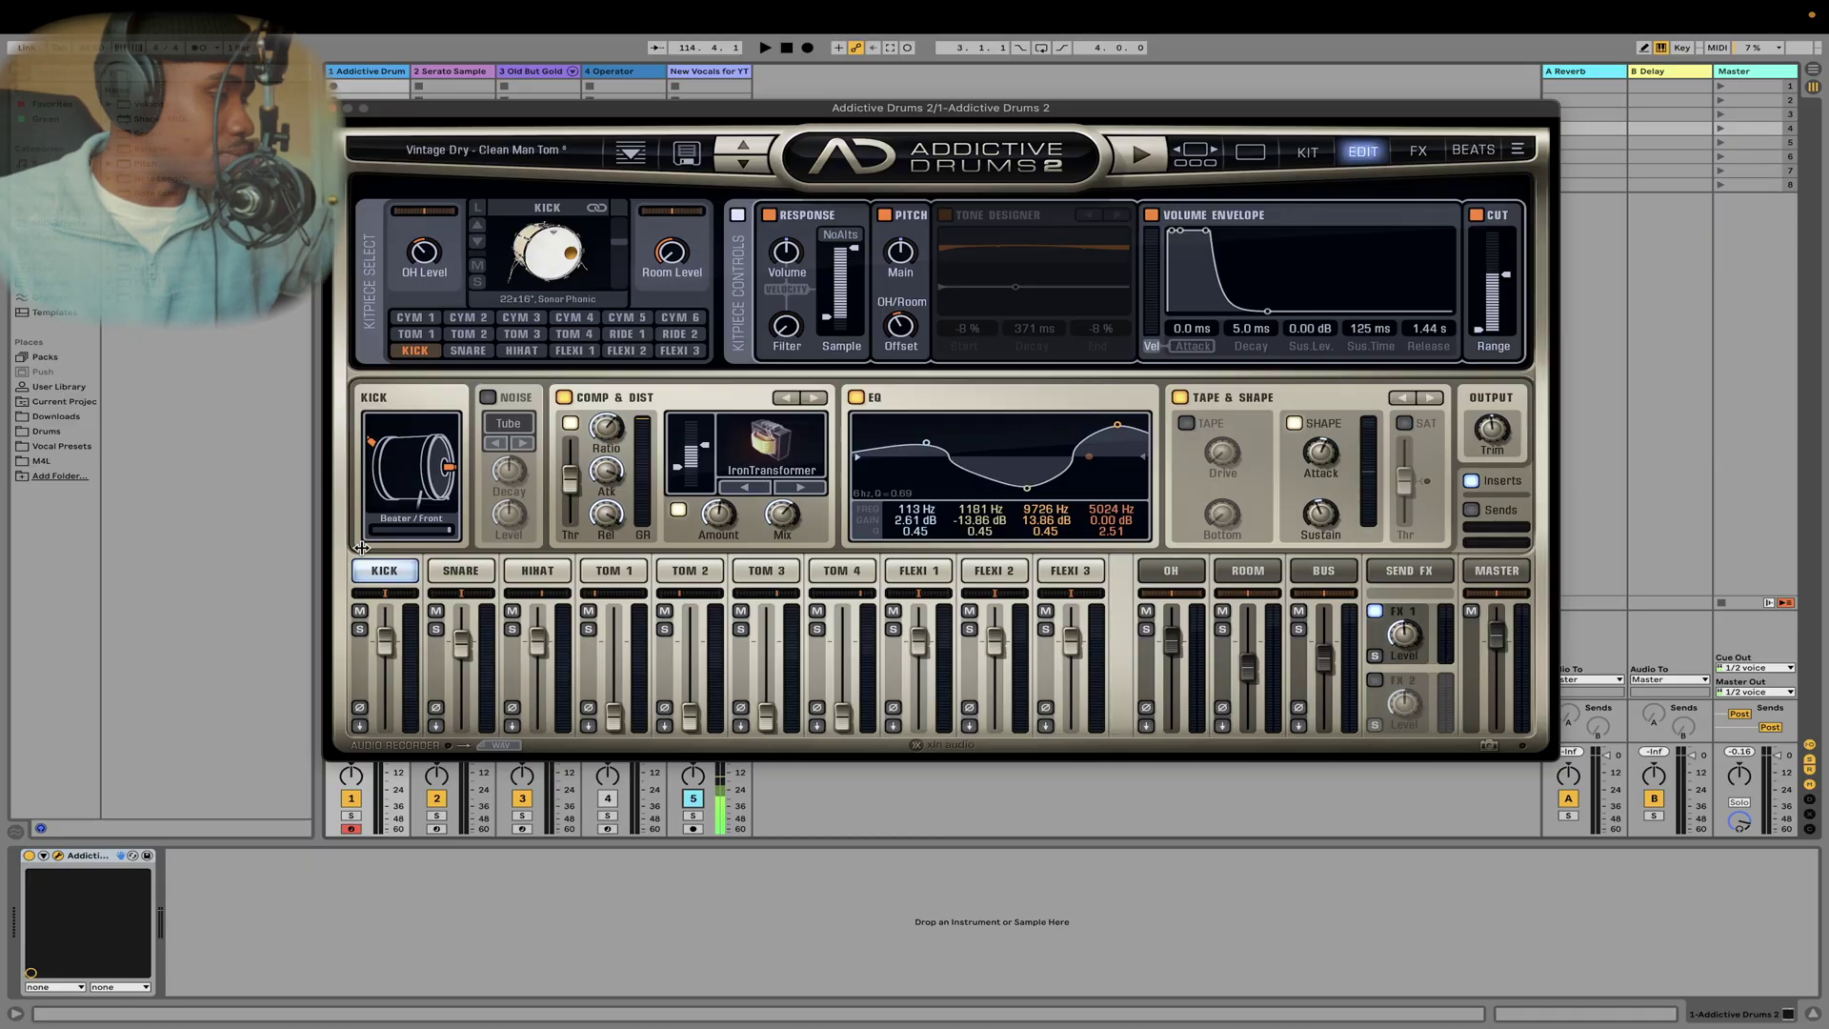
mouse_move(412, 536)
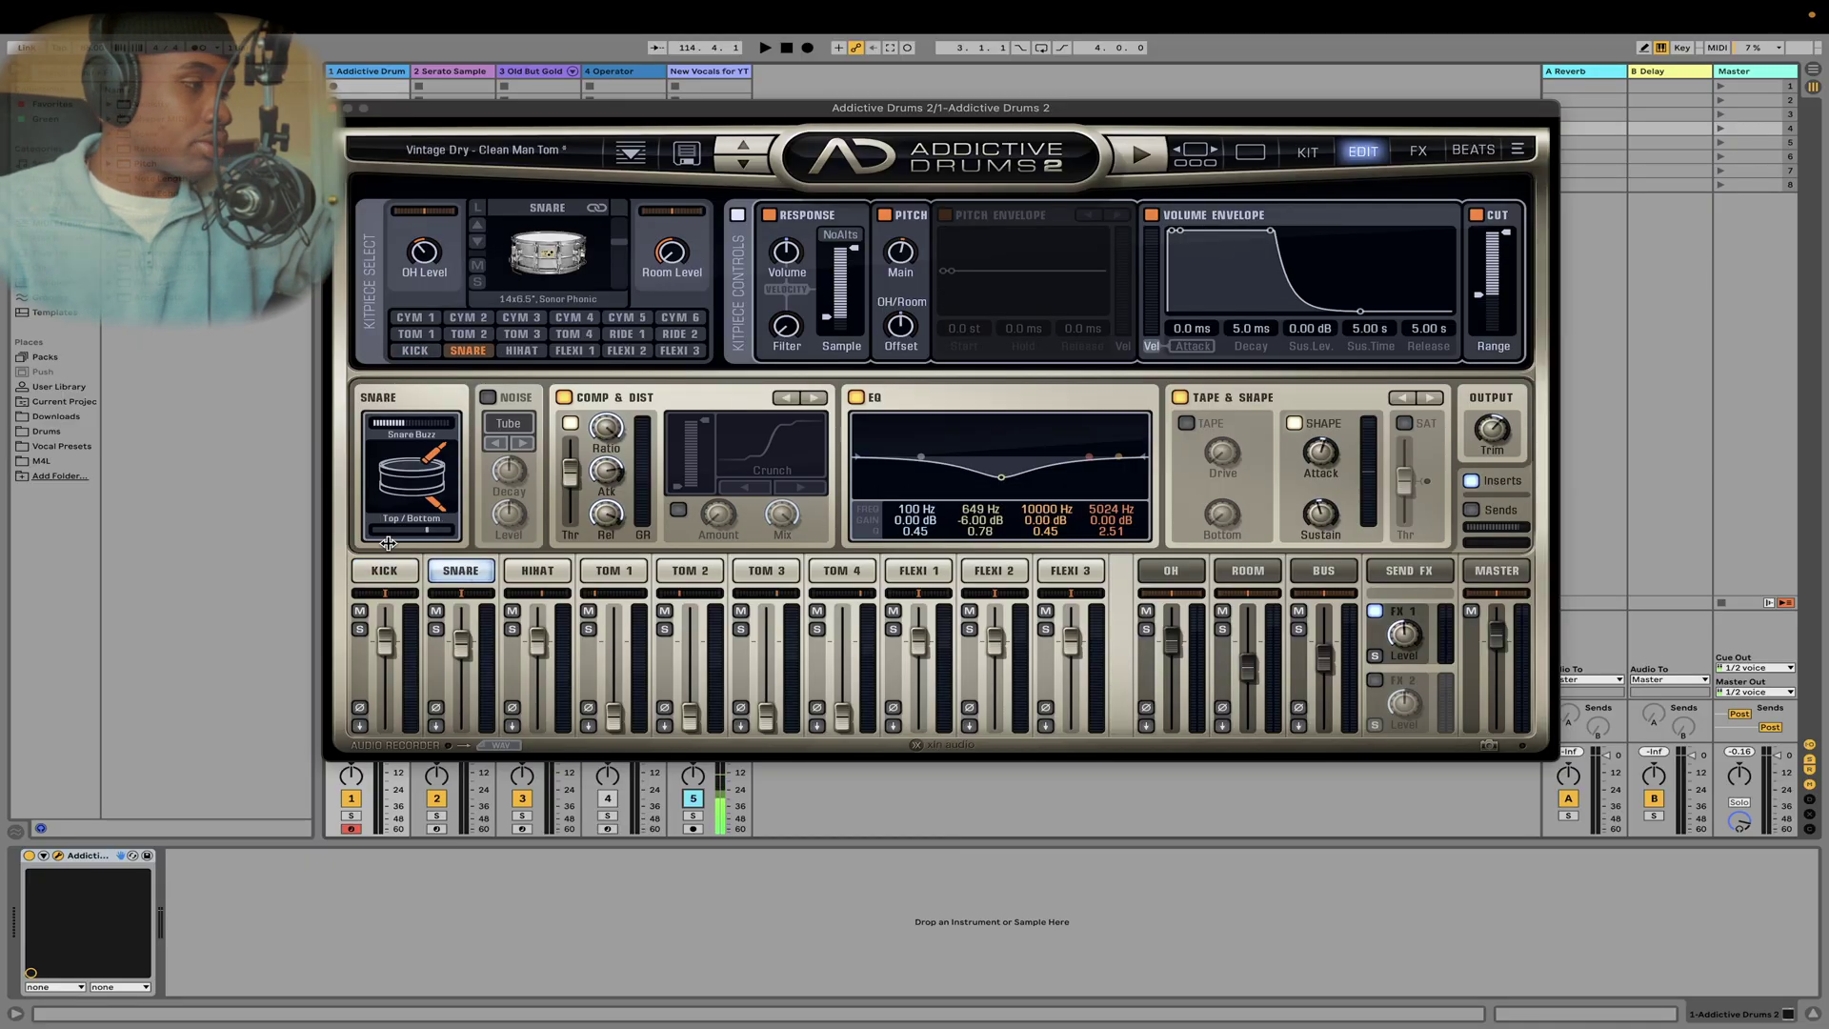
- Try the snare channel's Snare Buzz at 10.00 dB and bring it back down to a low level
mouse_move(398, 421)
mouse_down()
mouse_move(467, 424)
mouse_move(365, 434)
mouse_move(440, 433)
mouse_move(388, 436)
mouse_up()
drag(382, 435, 471, 426)
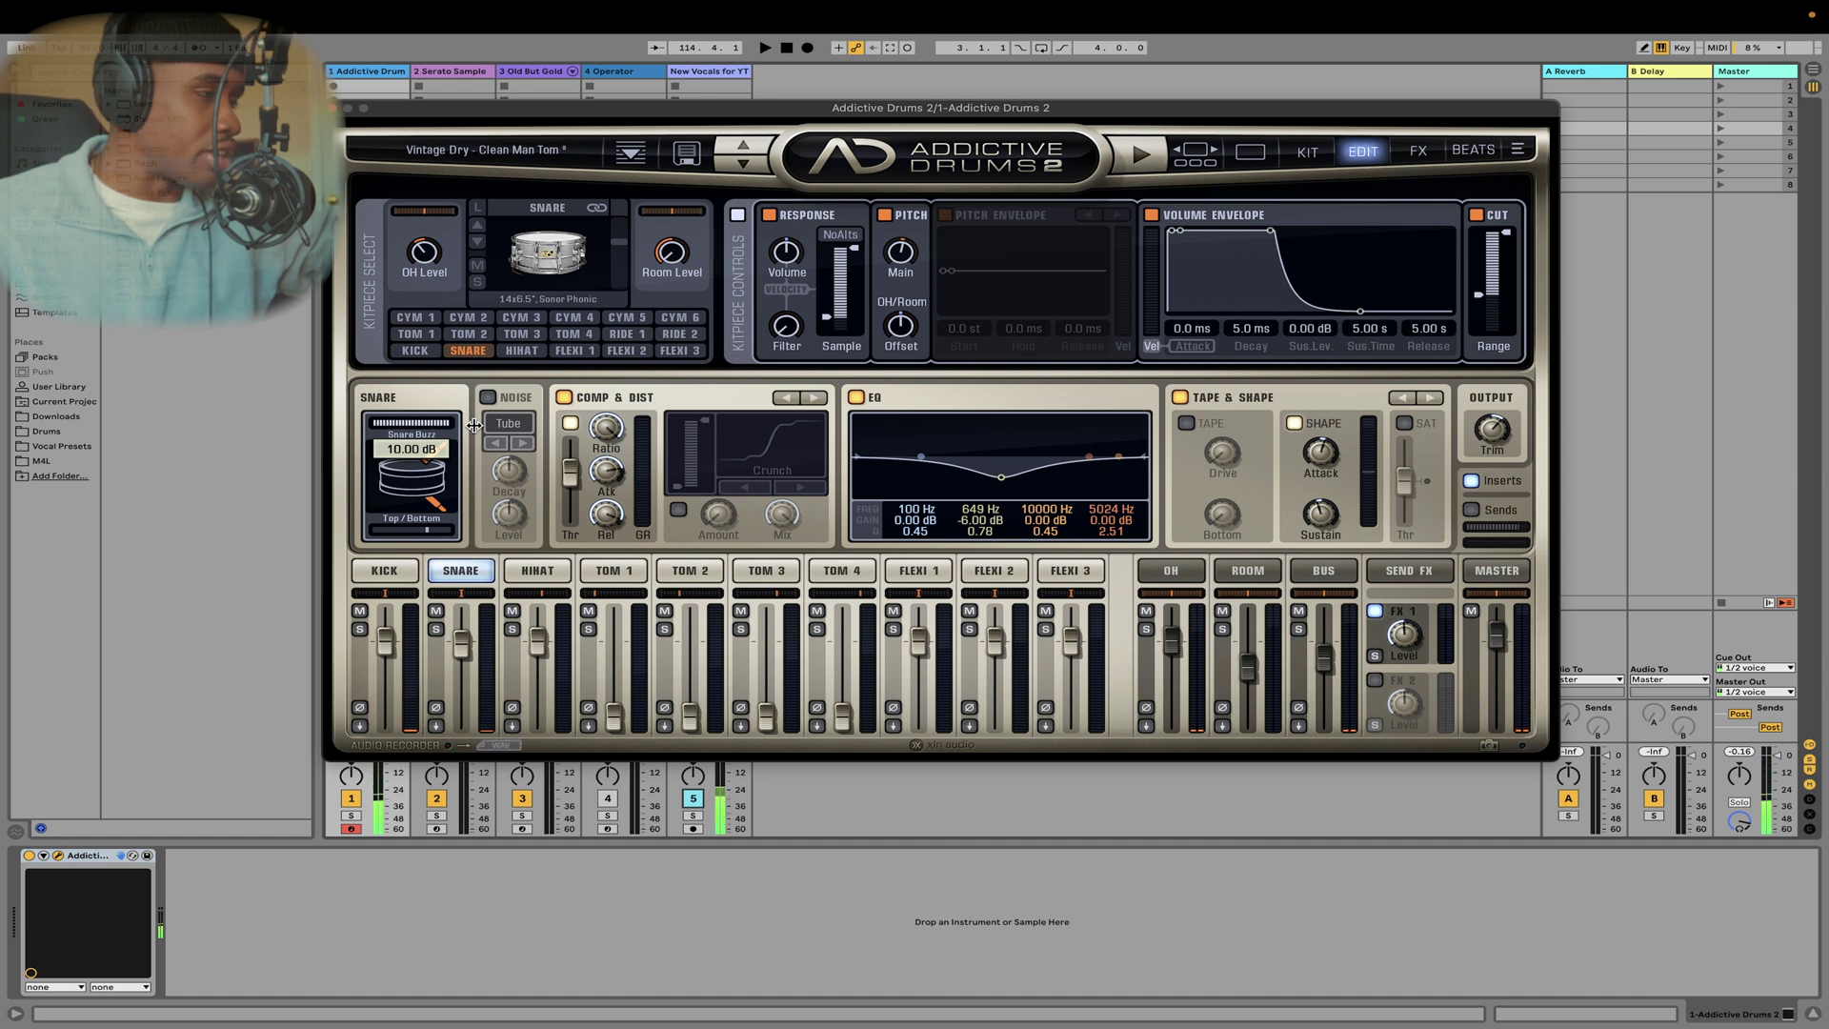
drag(463, 425, 401, 479)
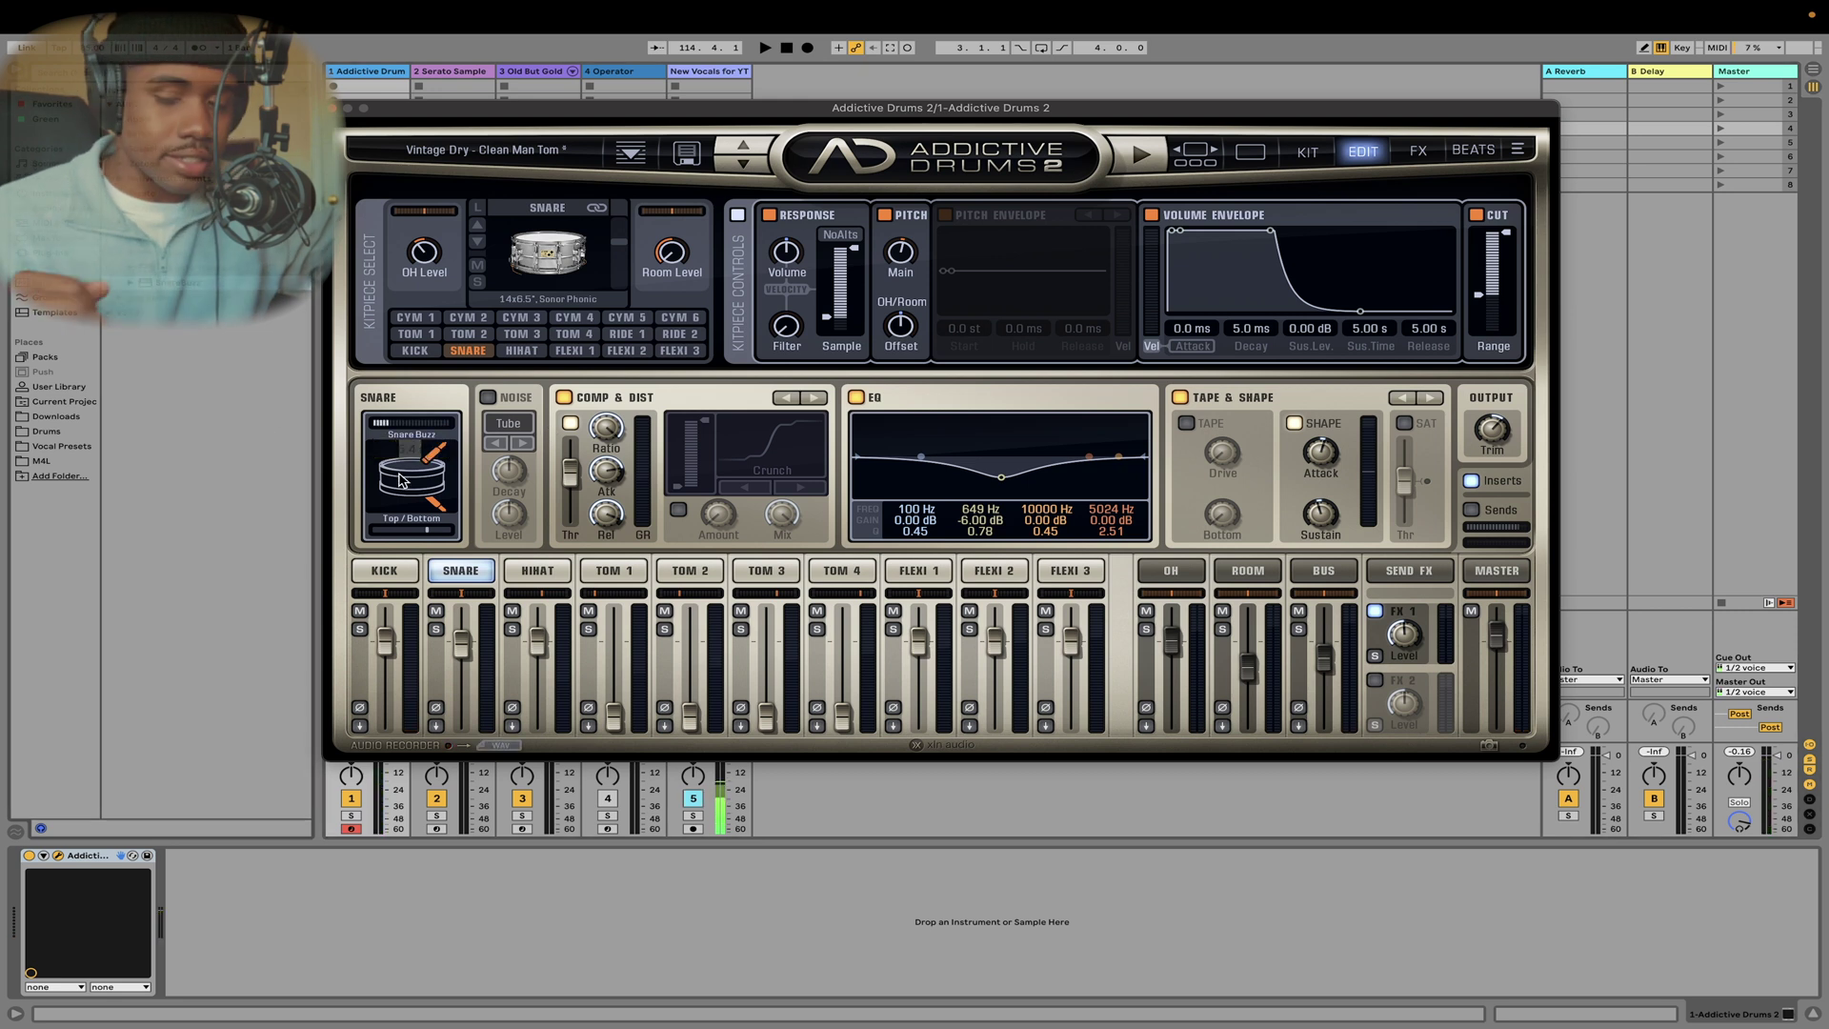
- Sweep the snare's Top/Bottom microphone balance fully to each side and bring it back near the middle
mouse_move(419, 534)
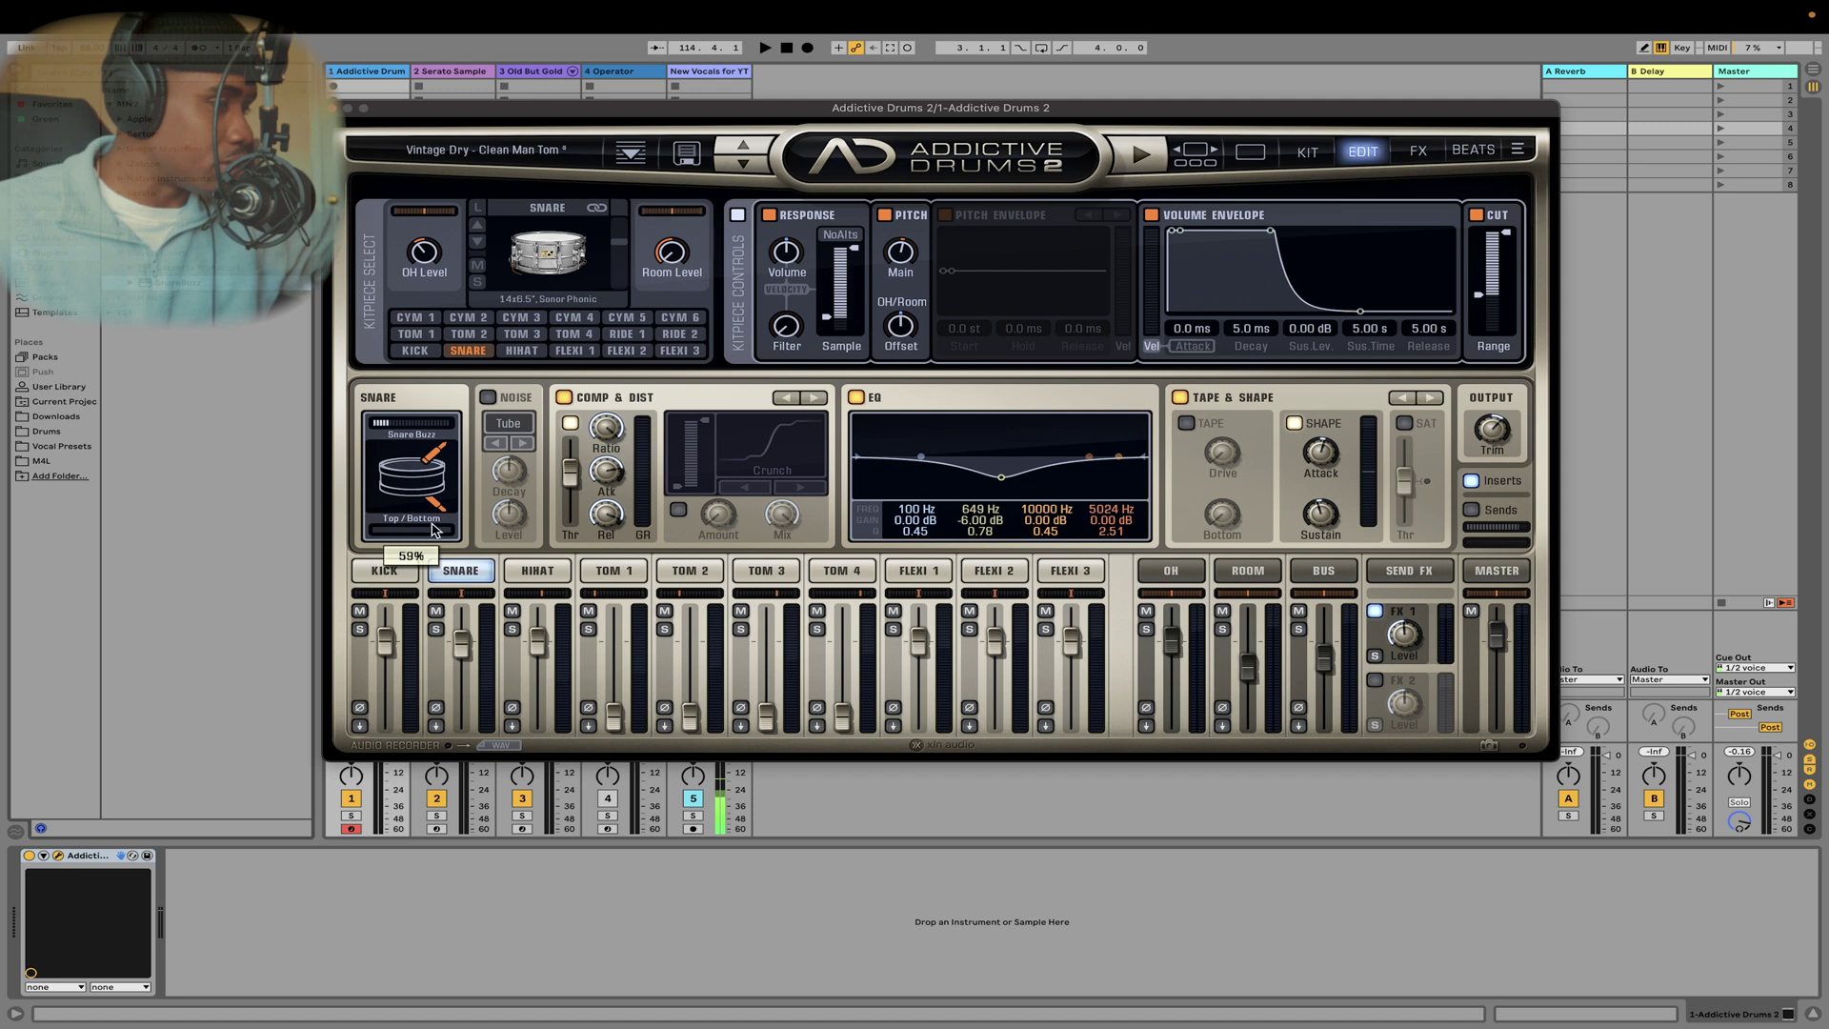
drag(441, 530, 543, 543)
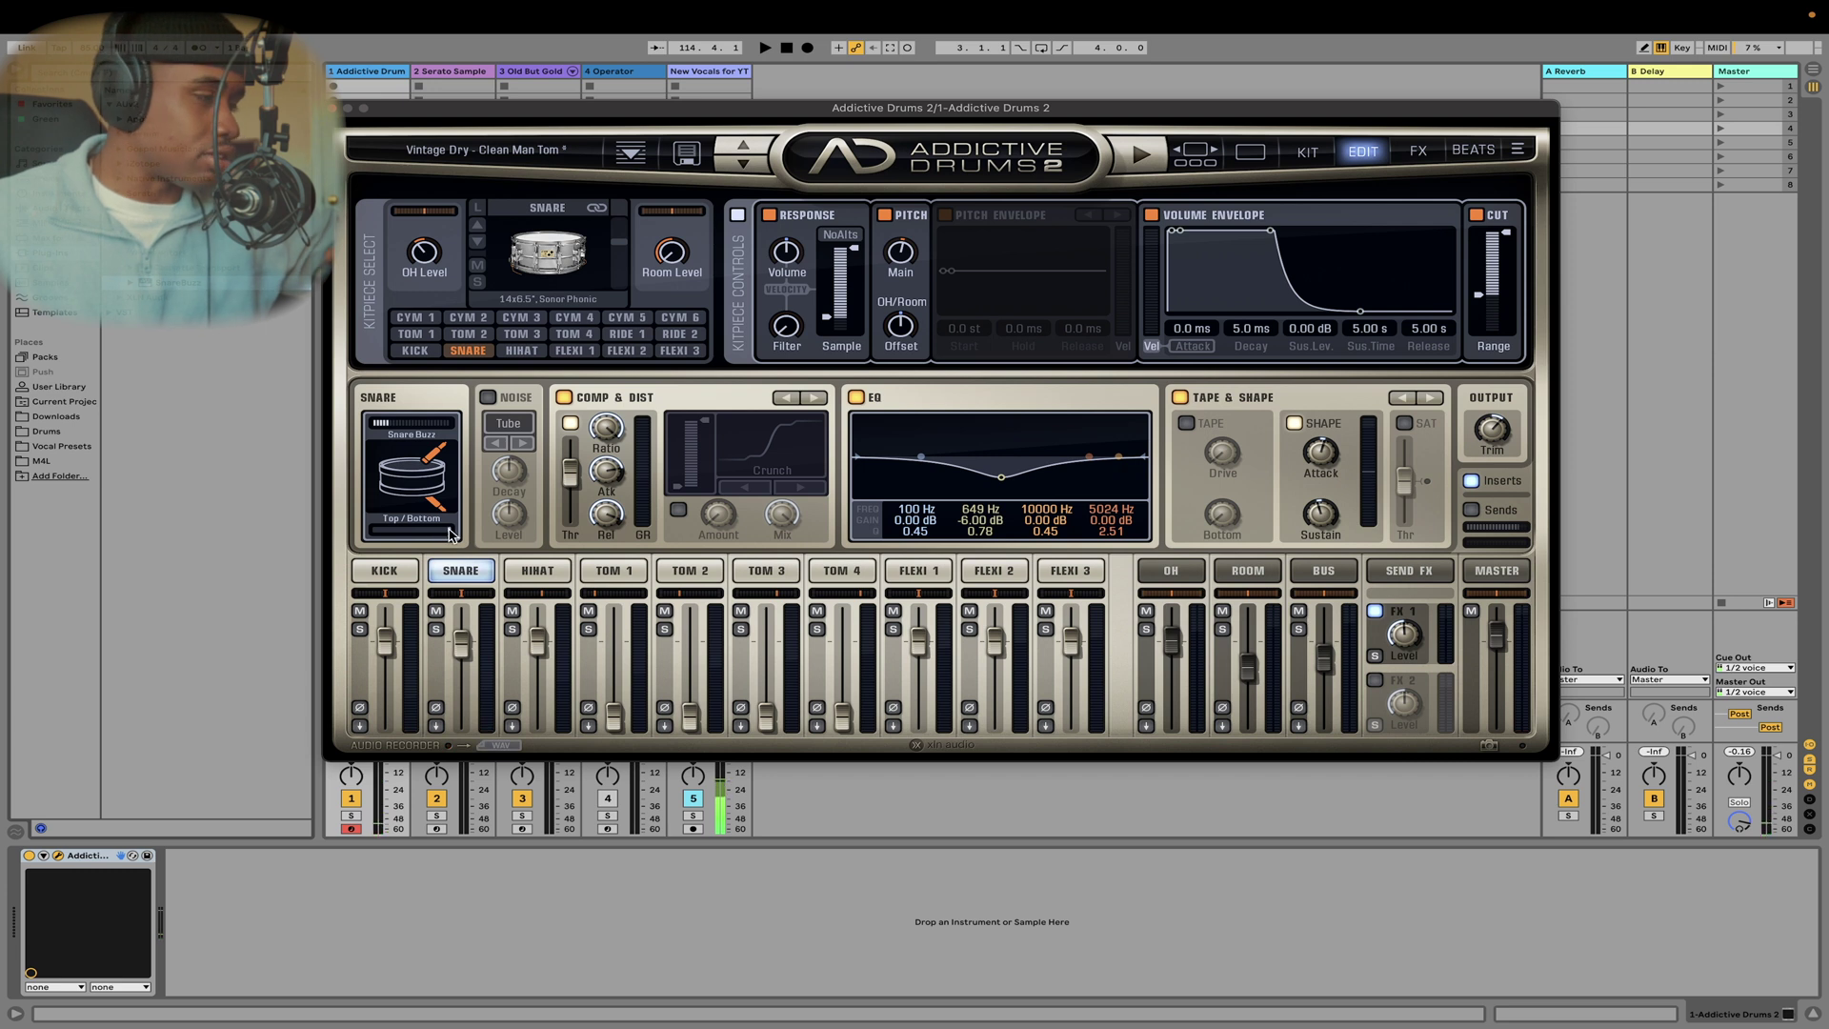
drag(451, 533, 366, 536)
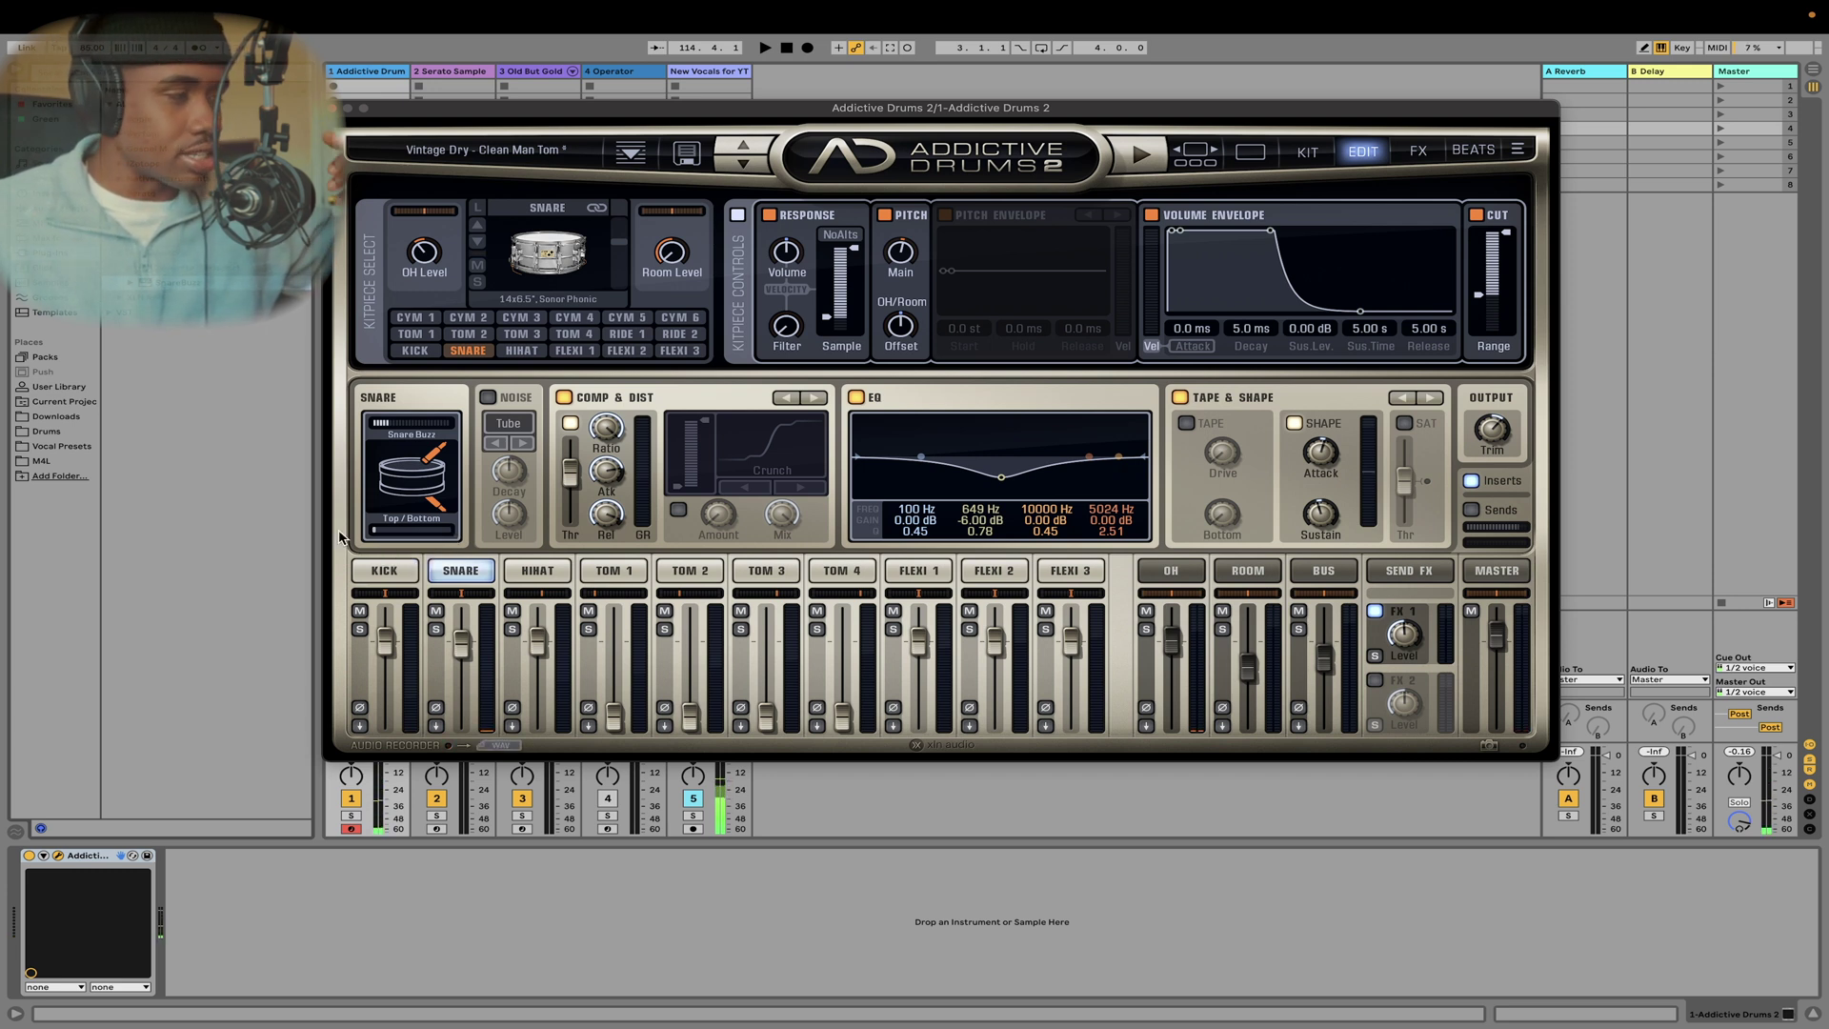
mouse_move(384, 536)
mouse_down()
mouse_move(490, 545)
mouse_move(419, 545)
mouse_up()
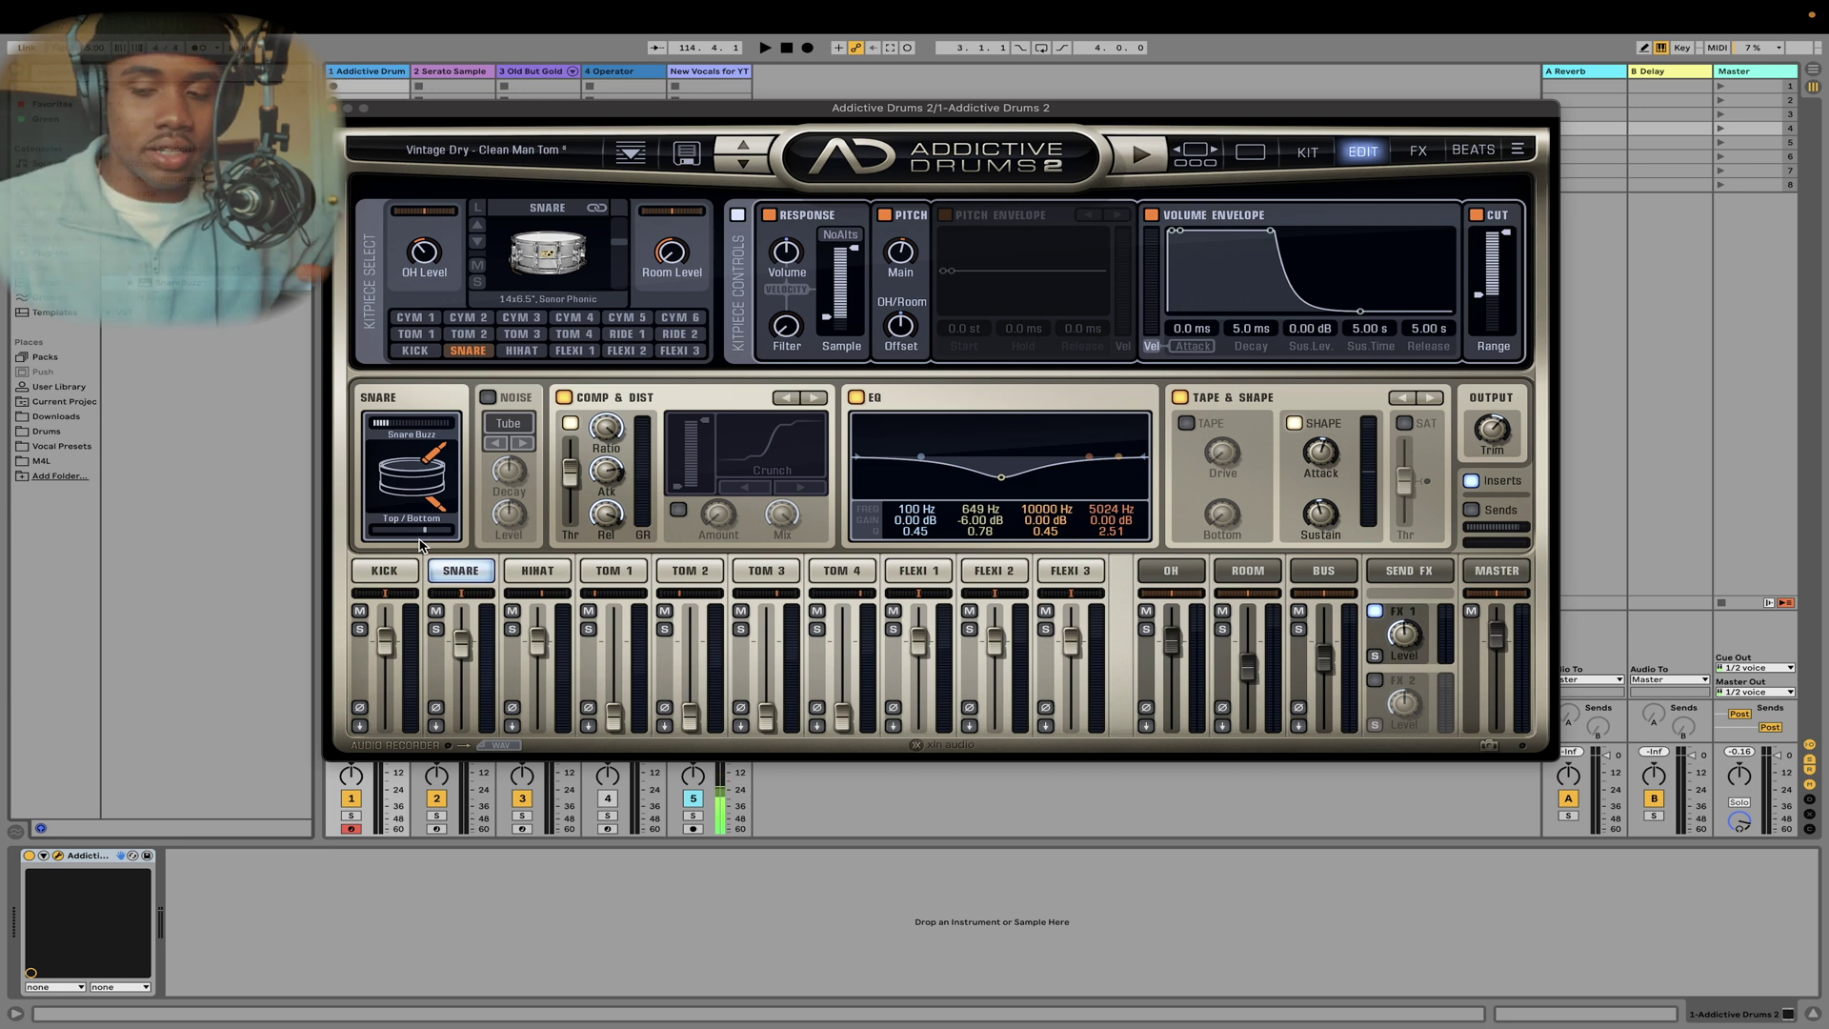
mouse_move(440, 532)
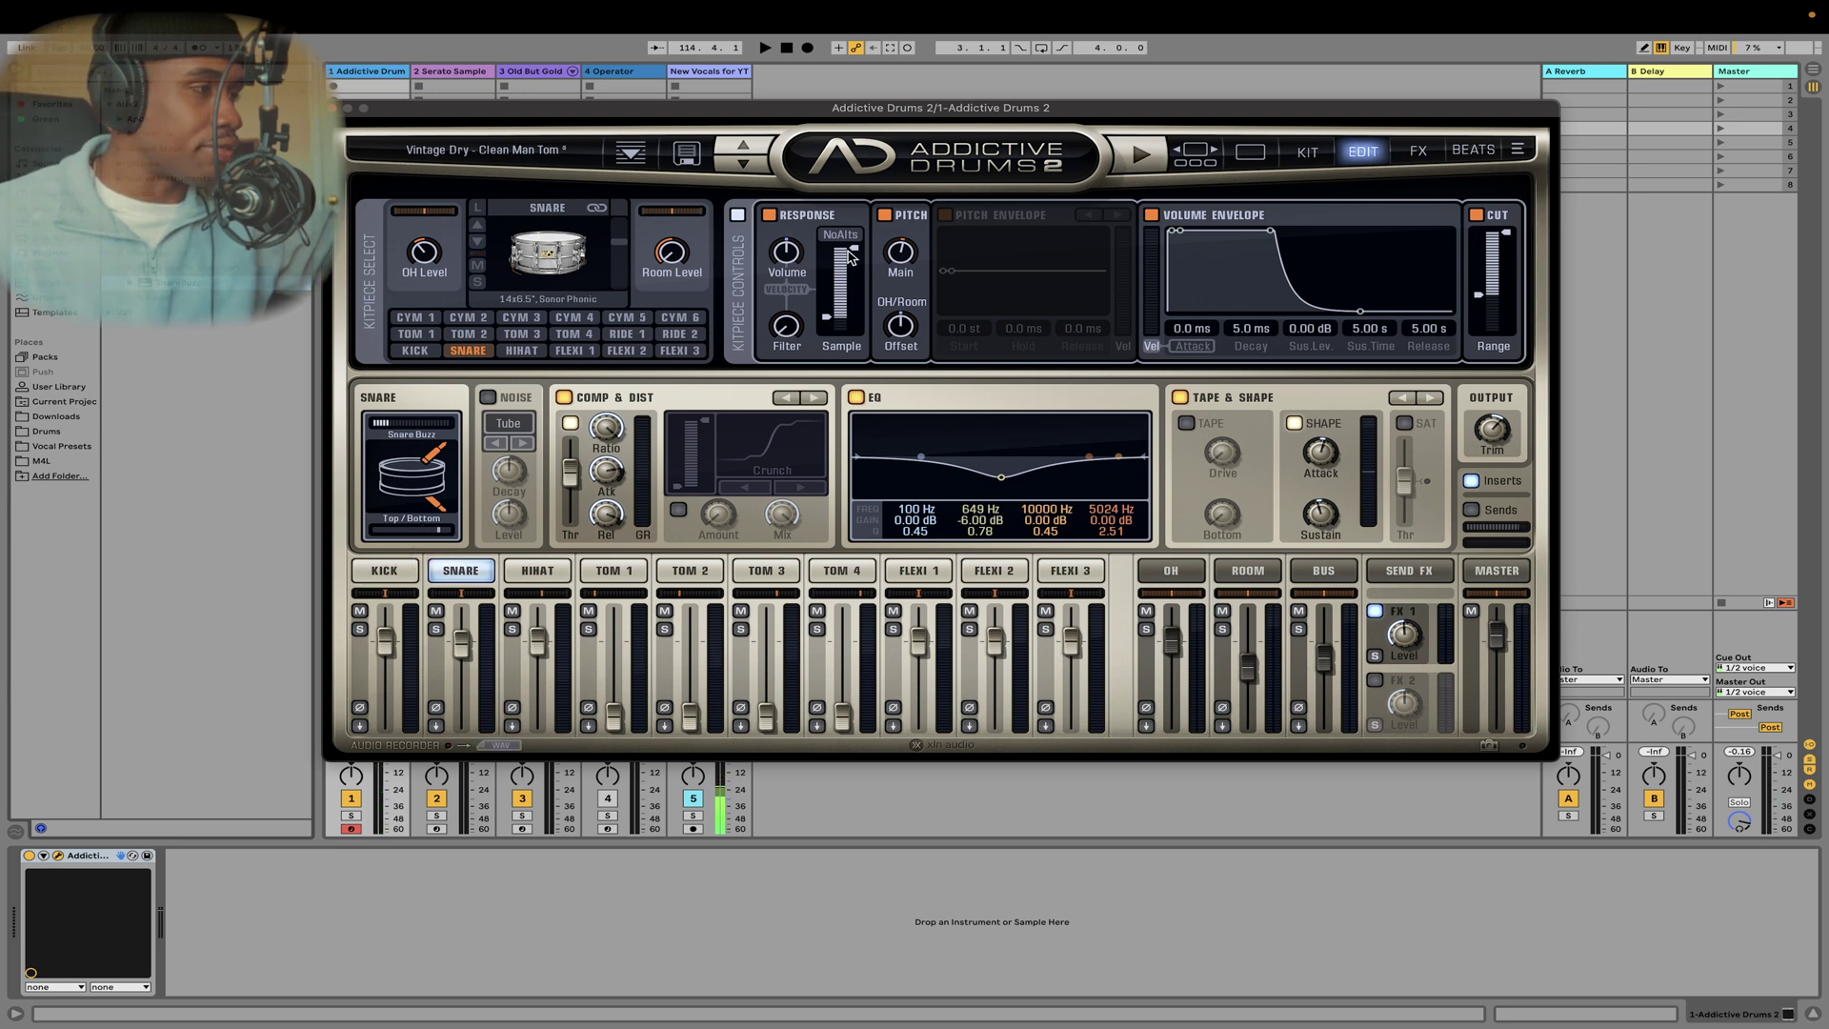
- Turn on Tube noise for the snare channel, try its Decay at 8.5 s and 0.0 s, and adjust the noise Level
click(511, 444)
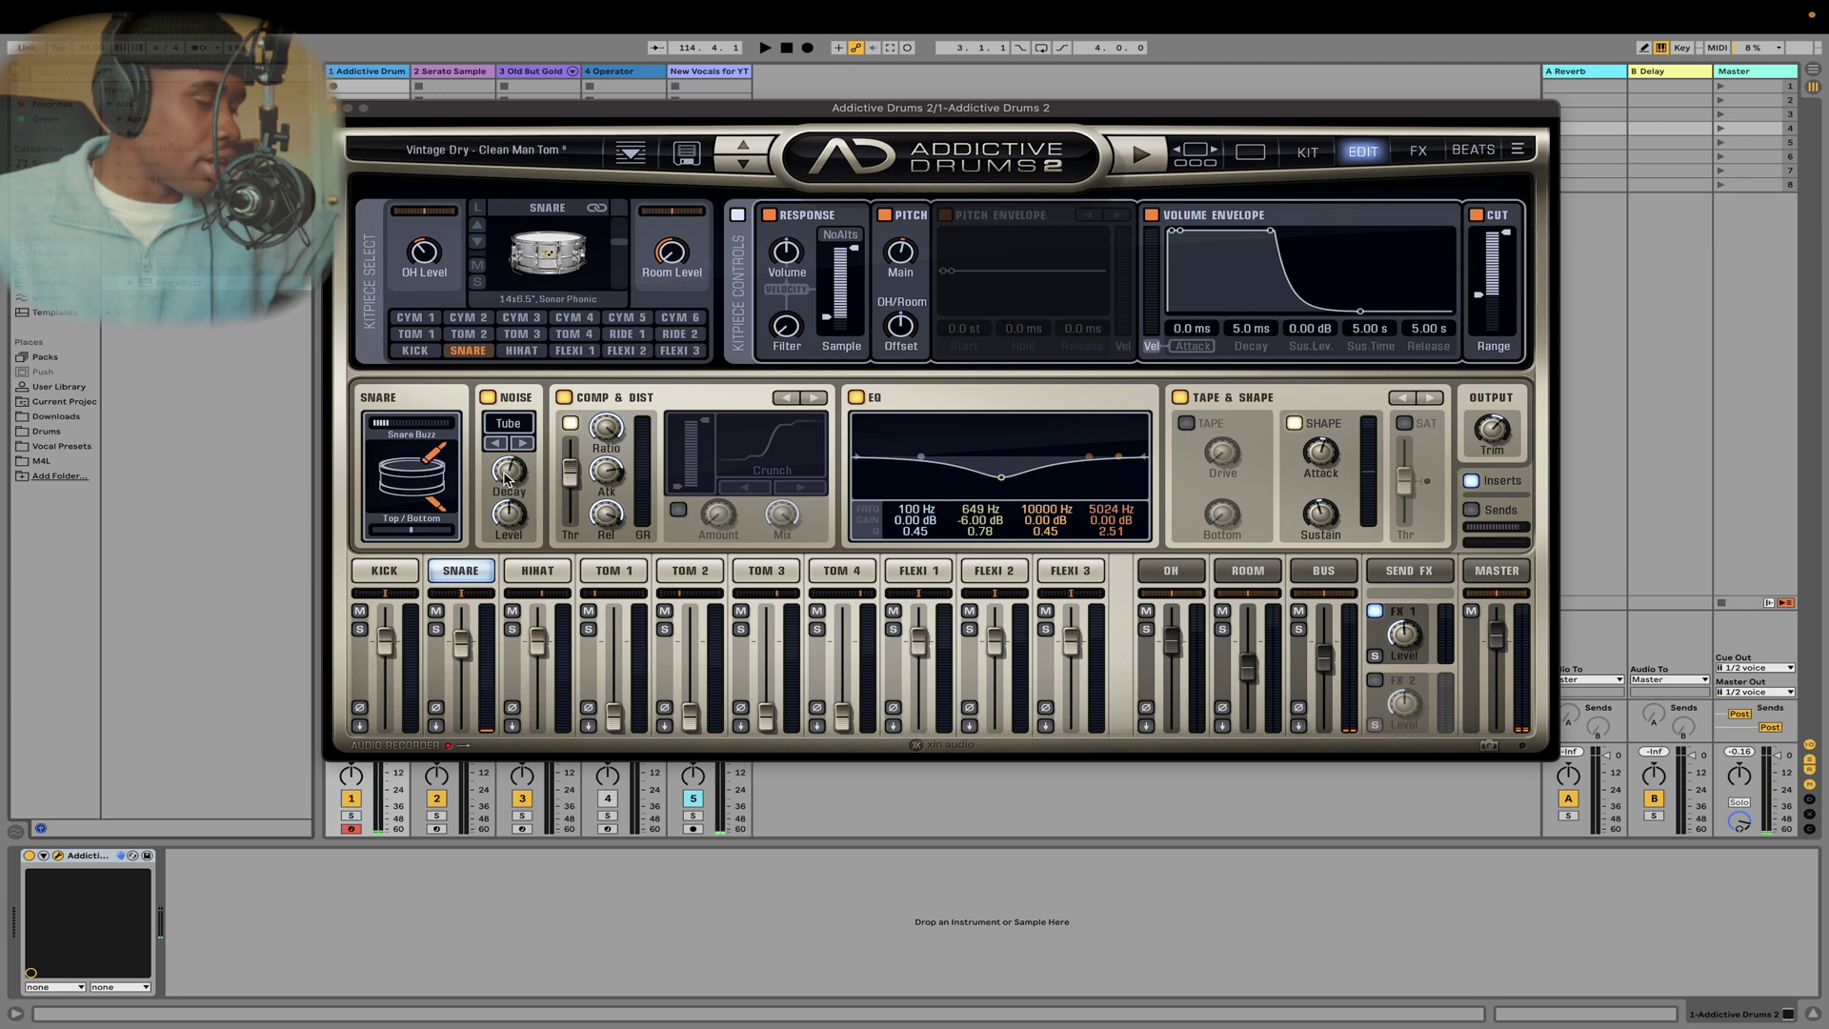
click(511, 481)
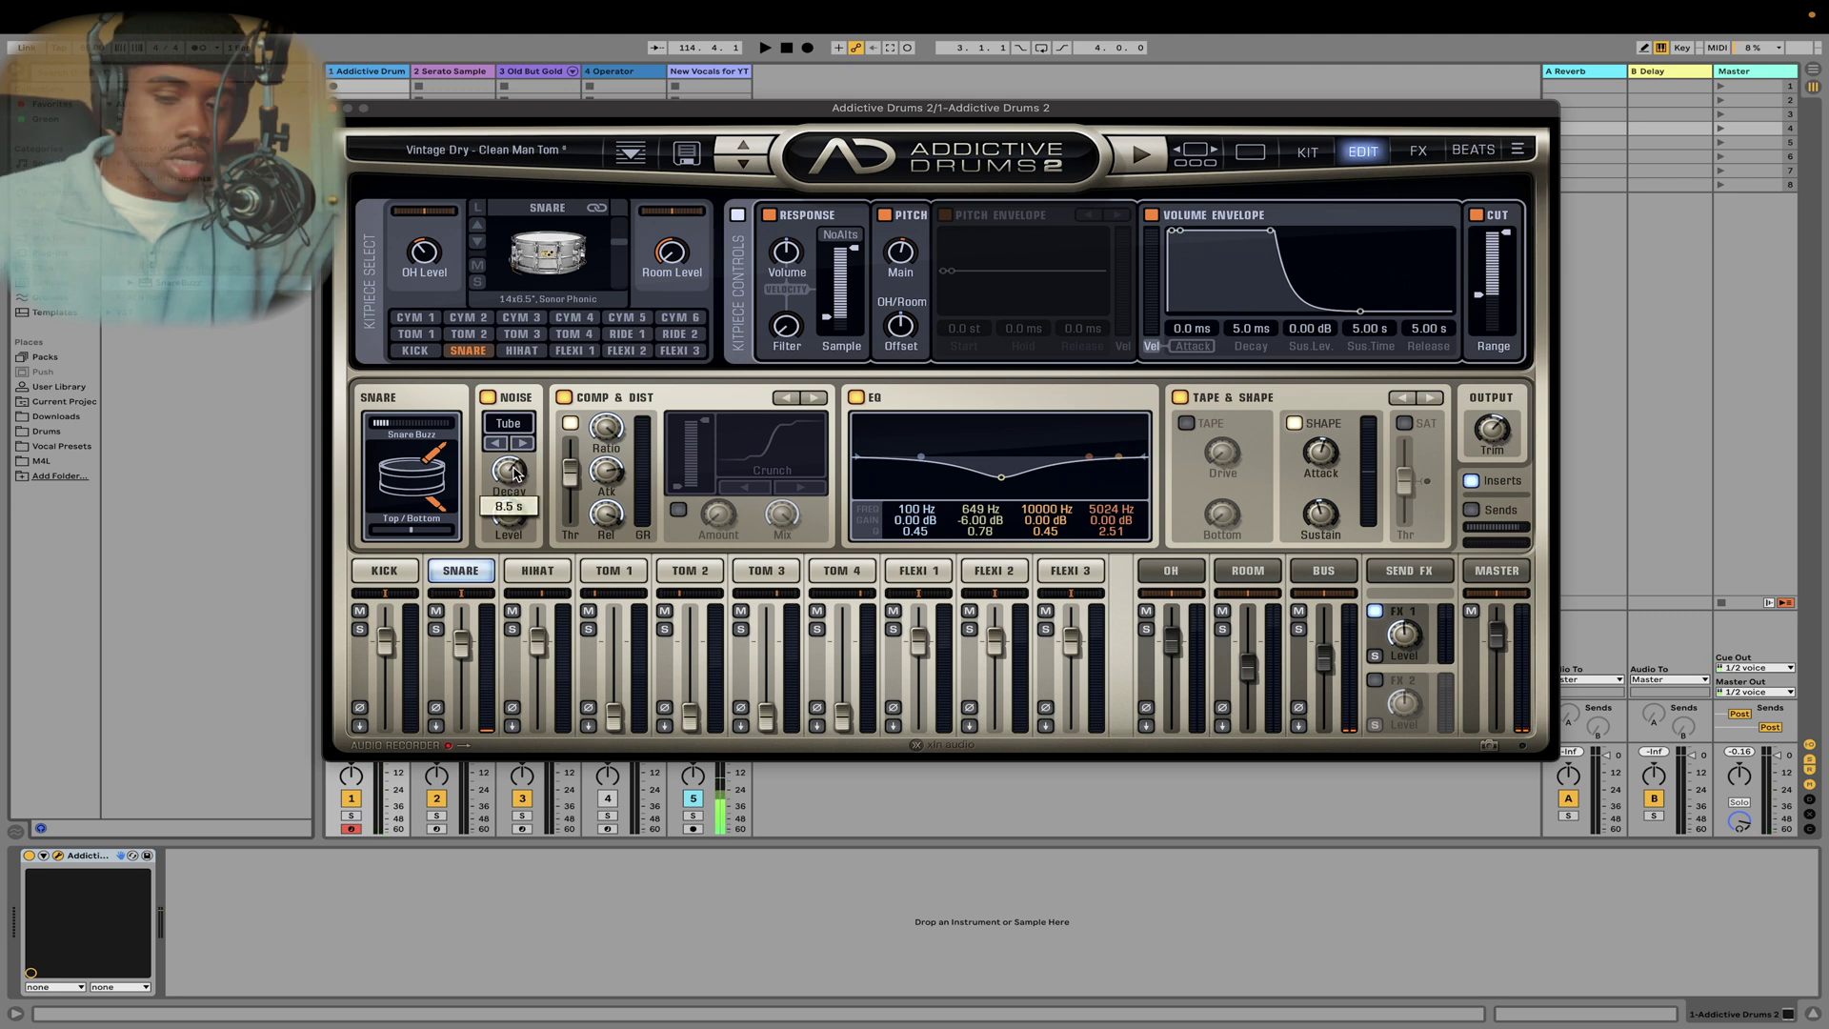
drag(513, 474, 514, 472)
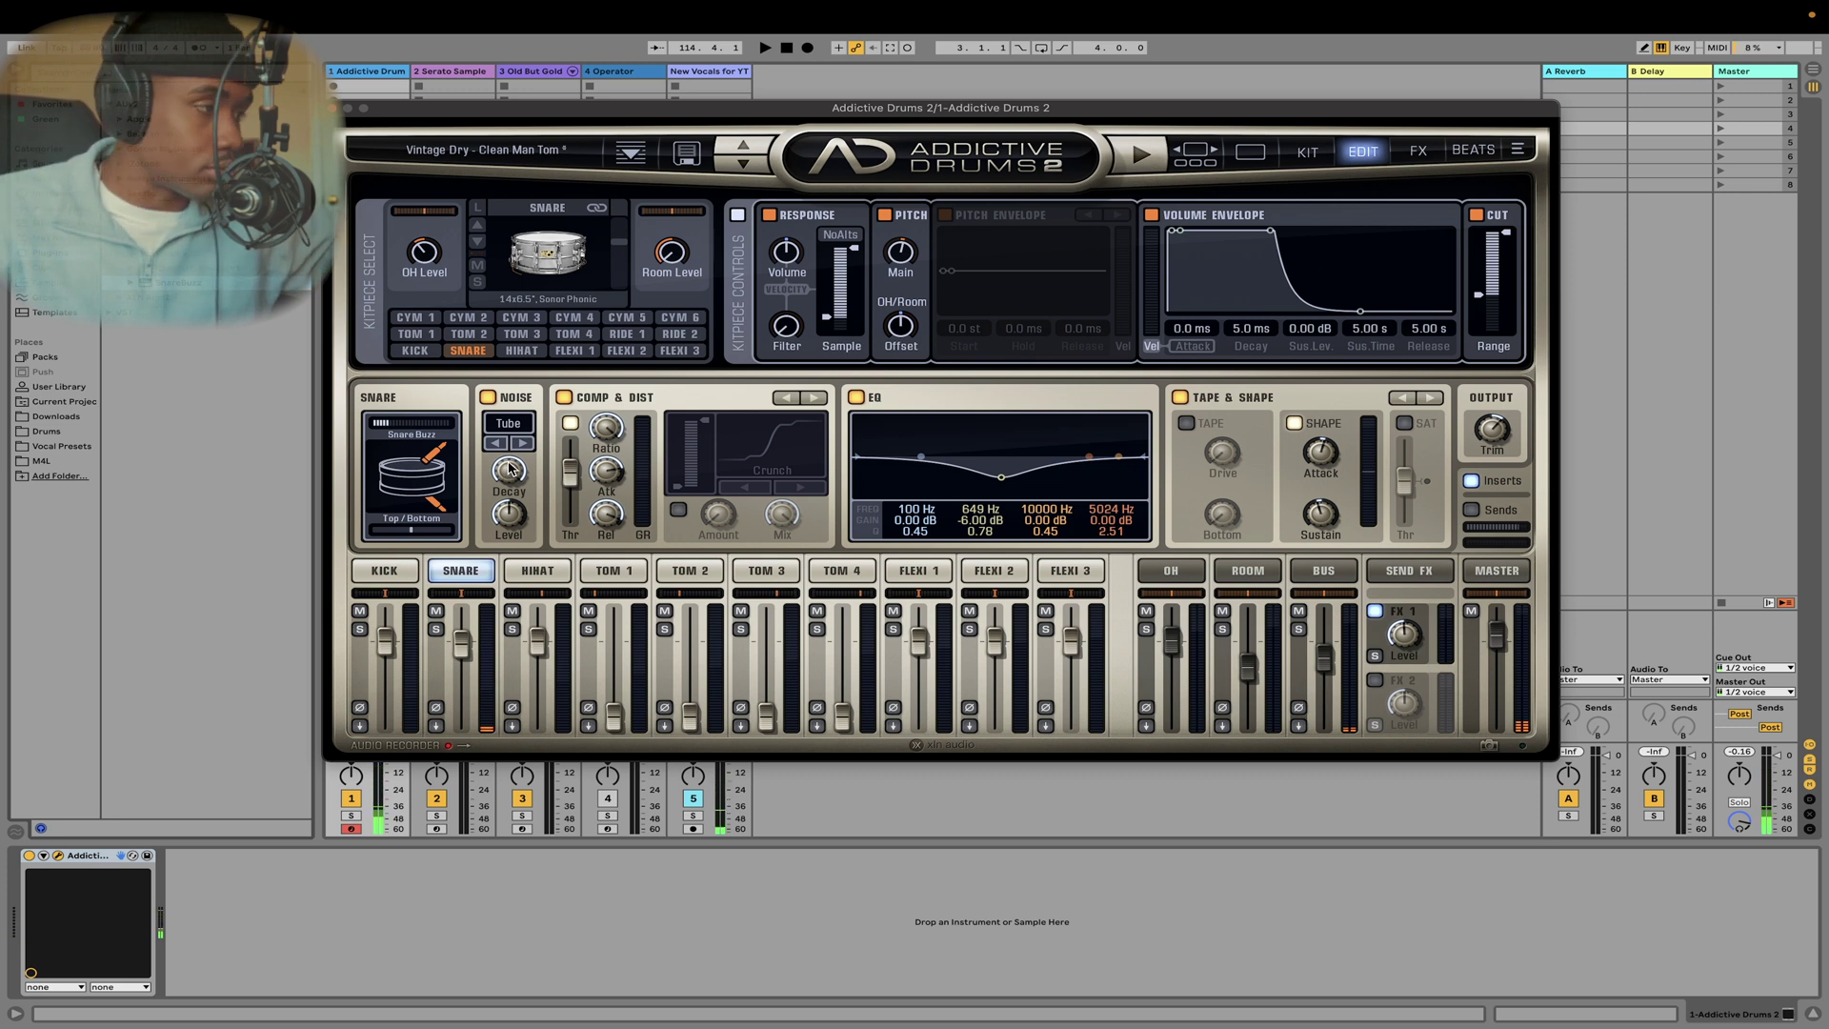
drag(512, 469, 453, 582)
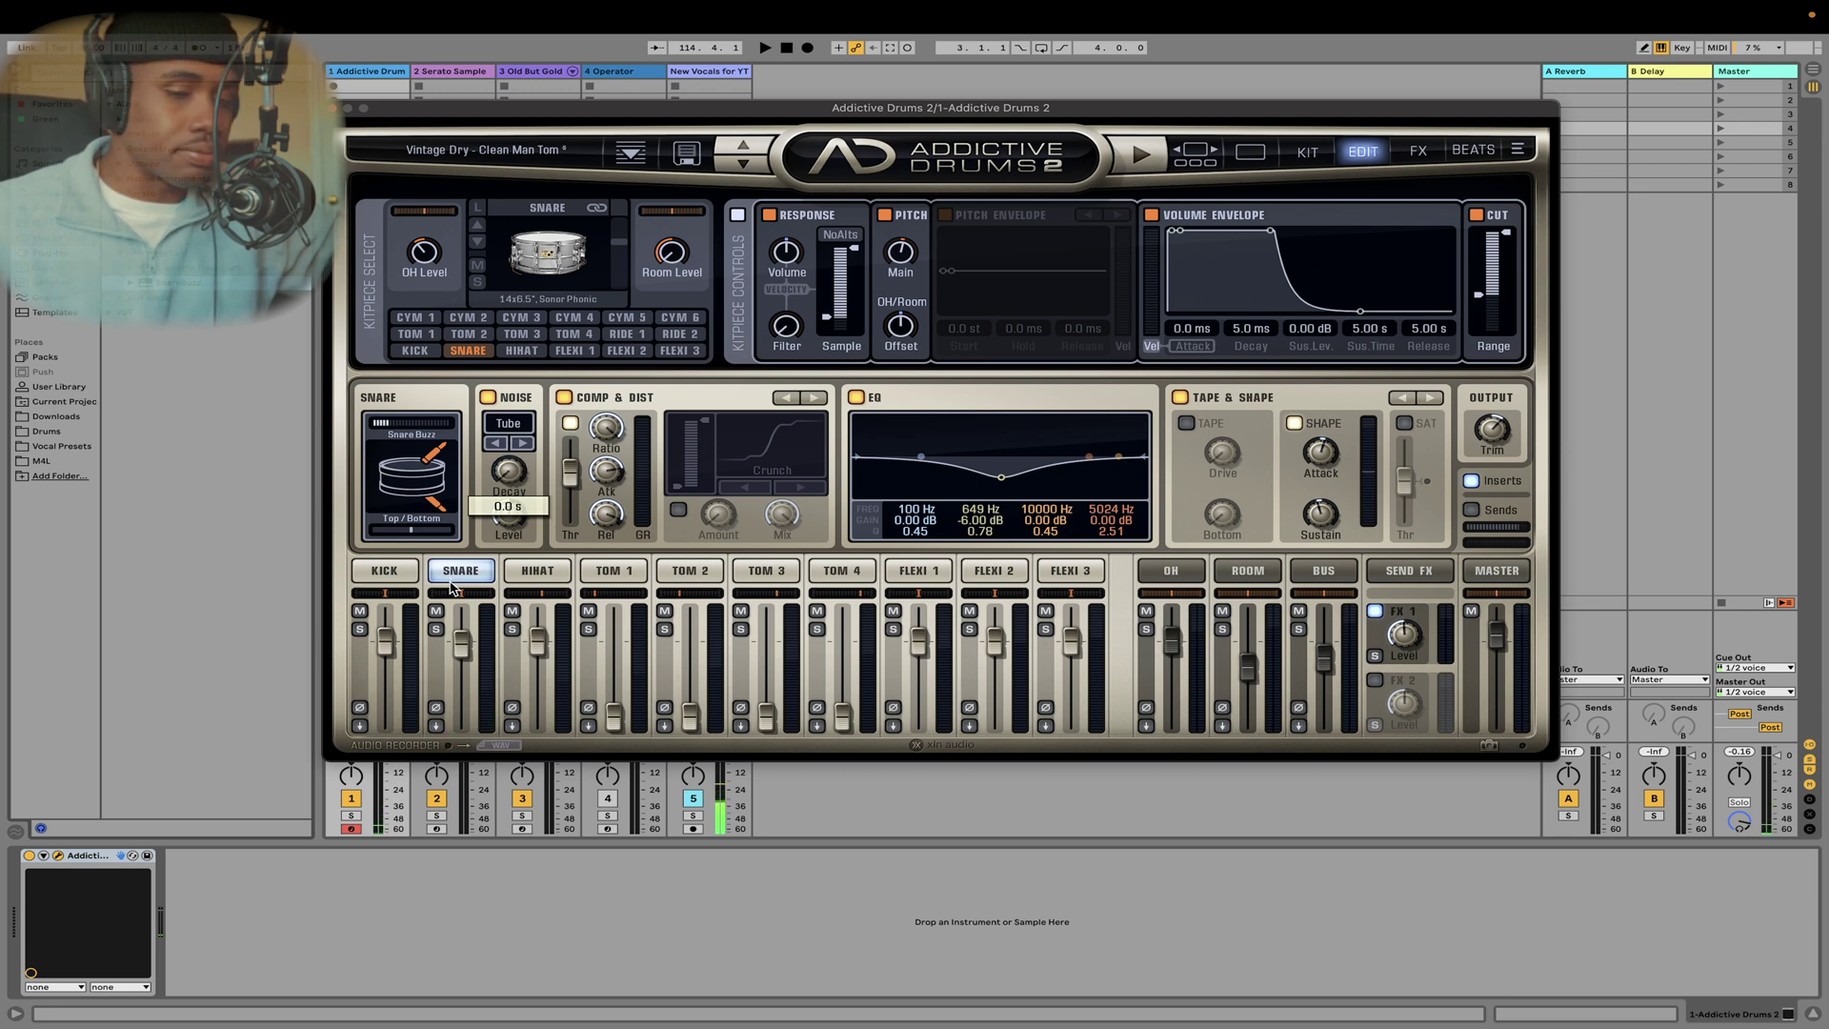
drag(519, 479, 516, 477)
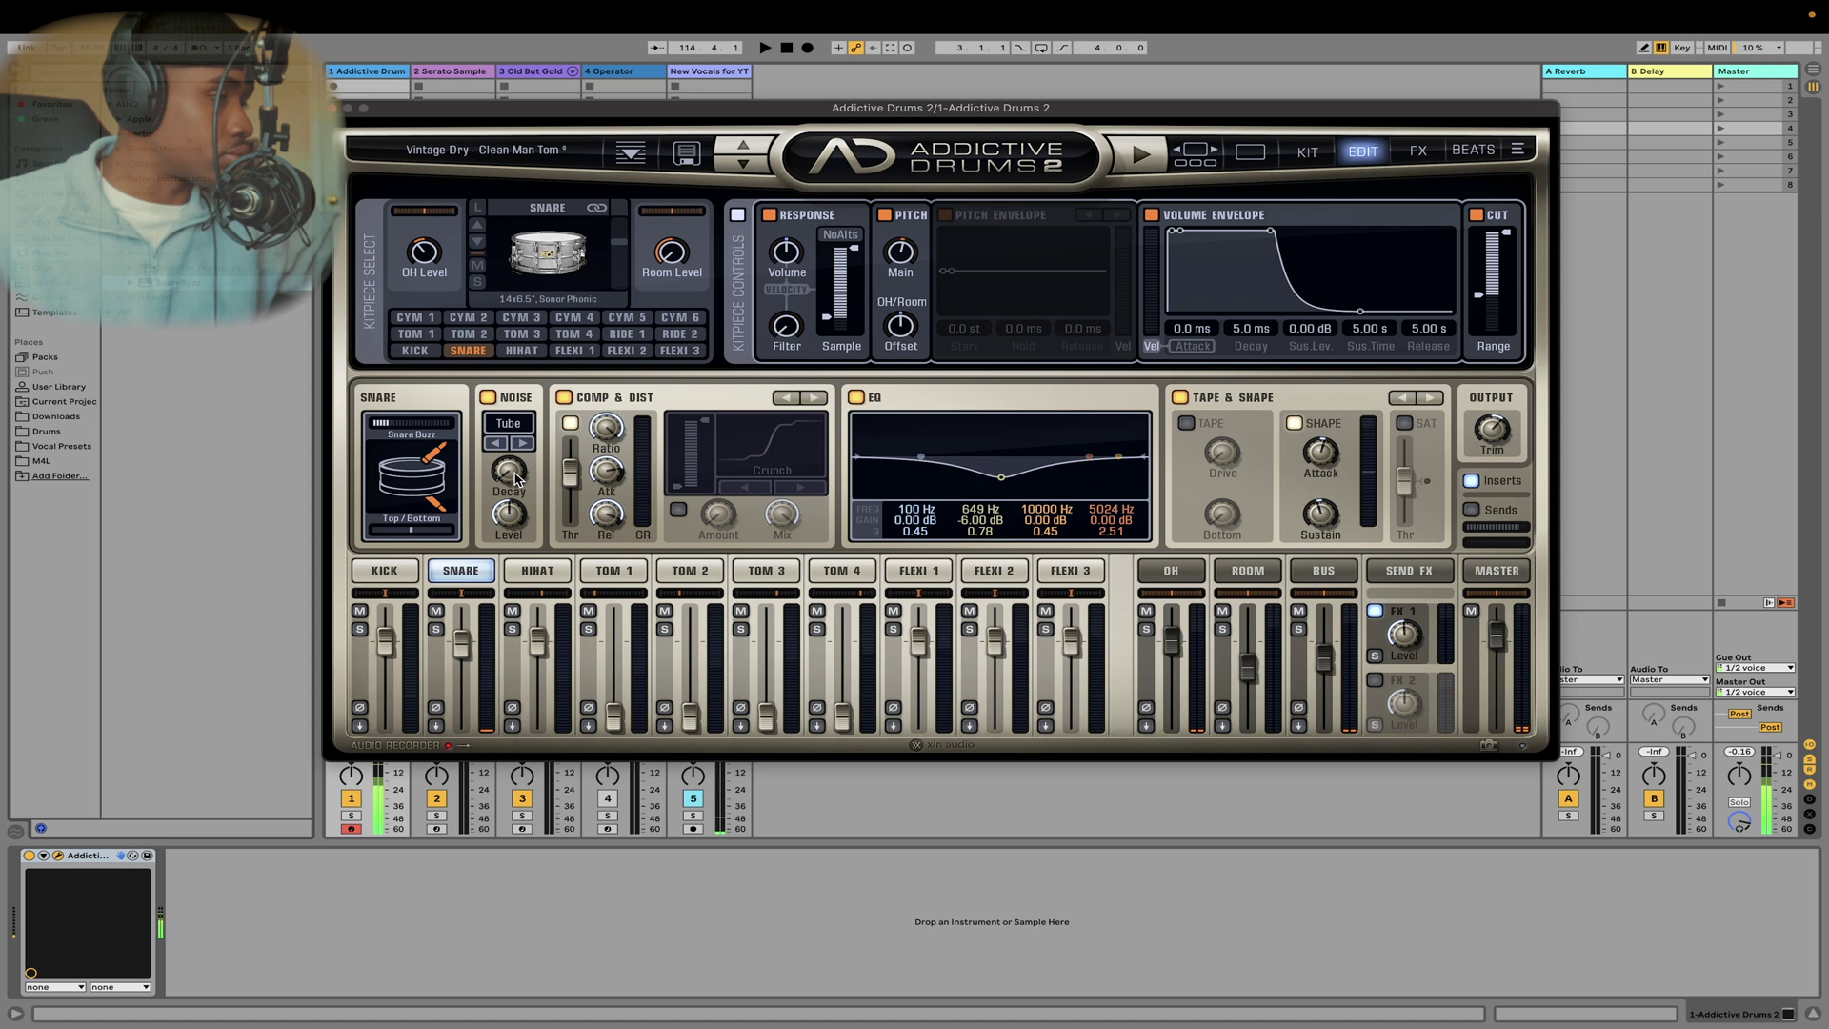
drag(506, 527, 529, 474)
- Audition the J8 and Vinyl noise types on the snare channel and switch the noise to DC
click(522, 443)
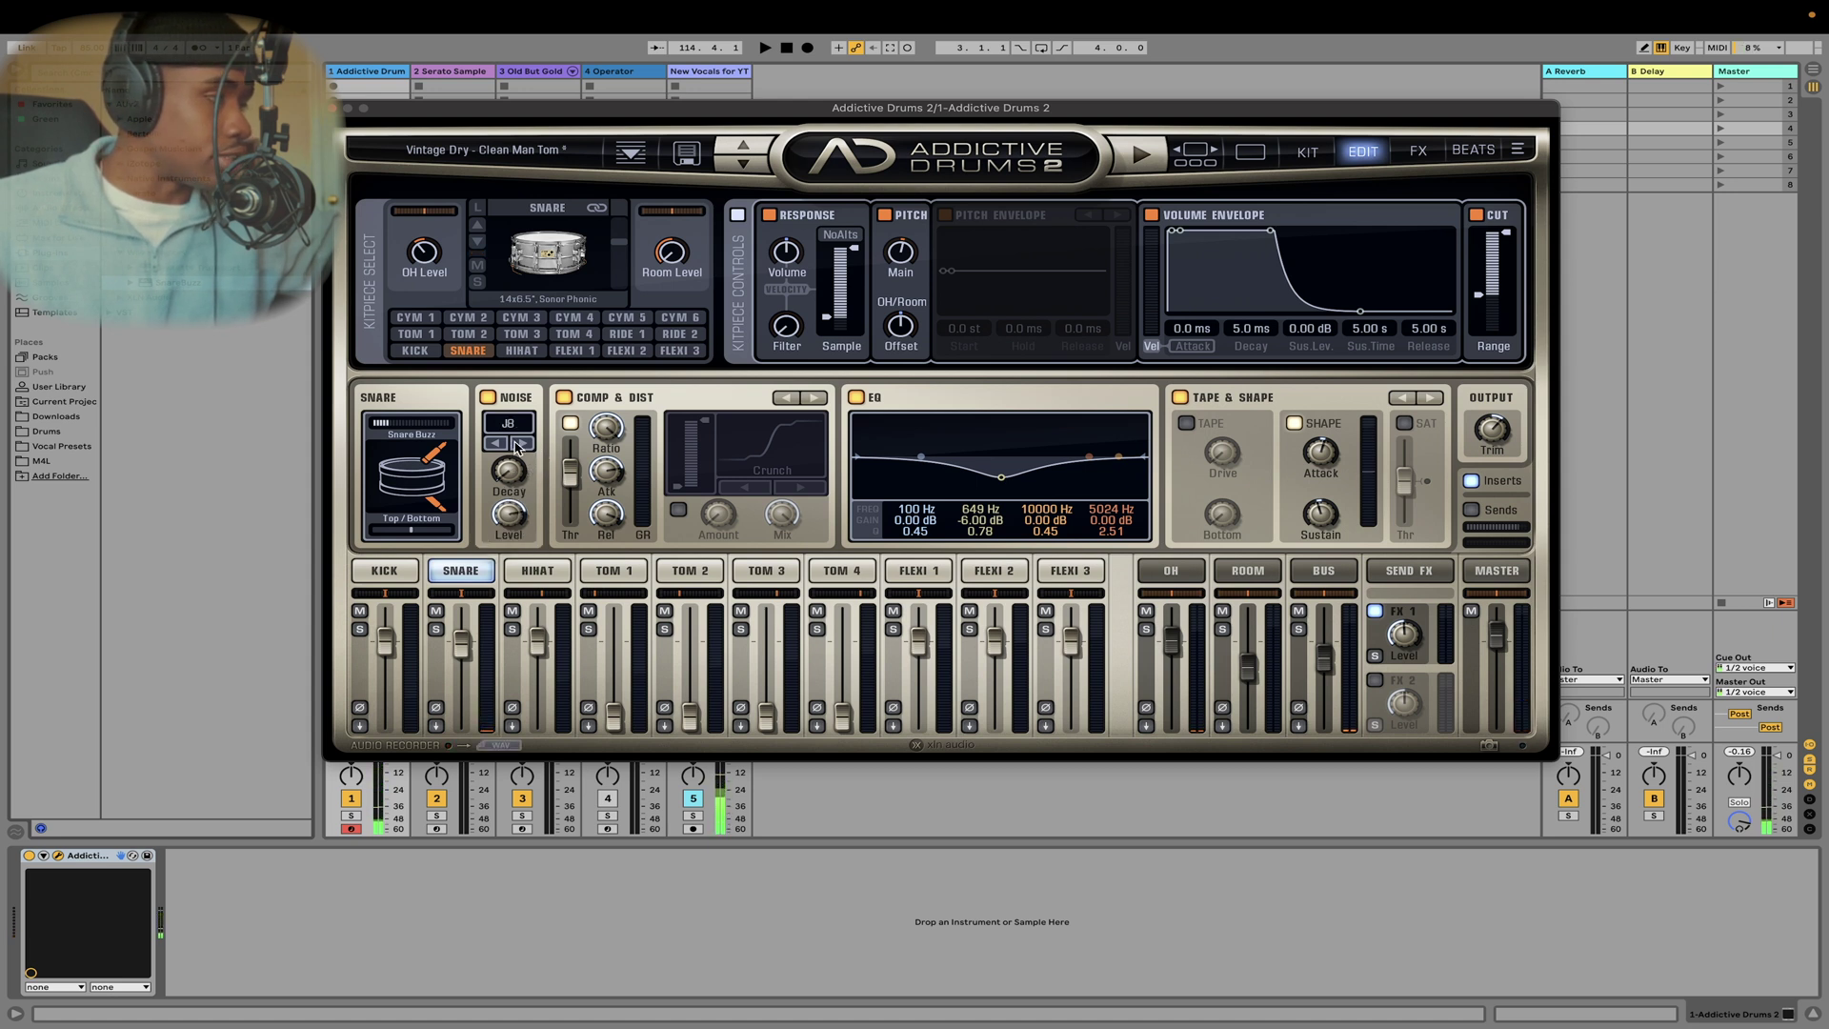
click(509, 424)
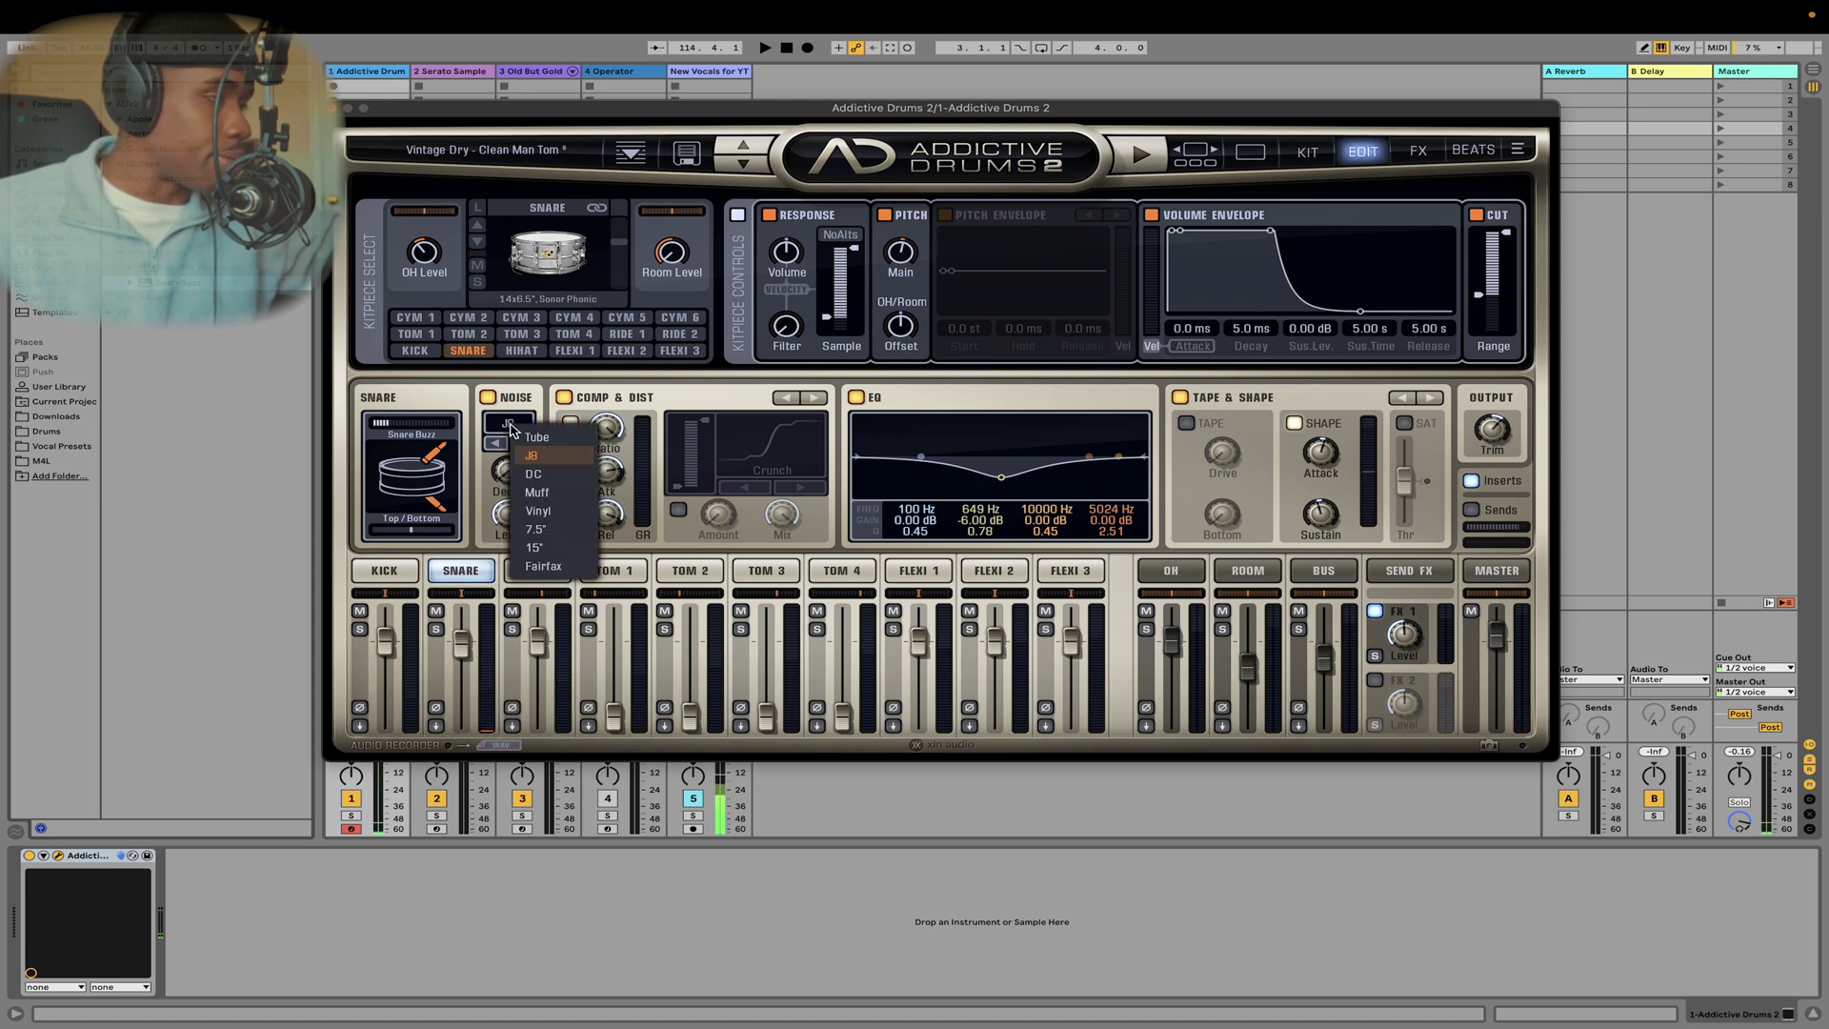
click(538, 513)
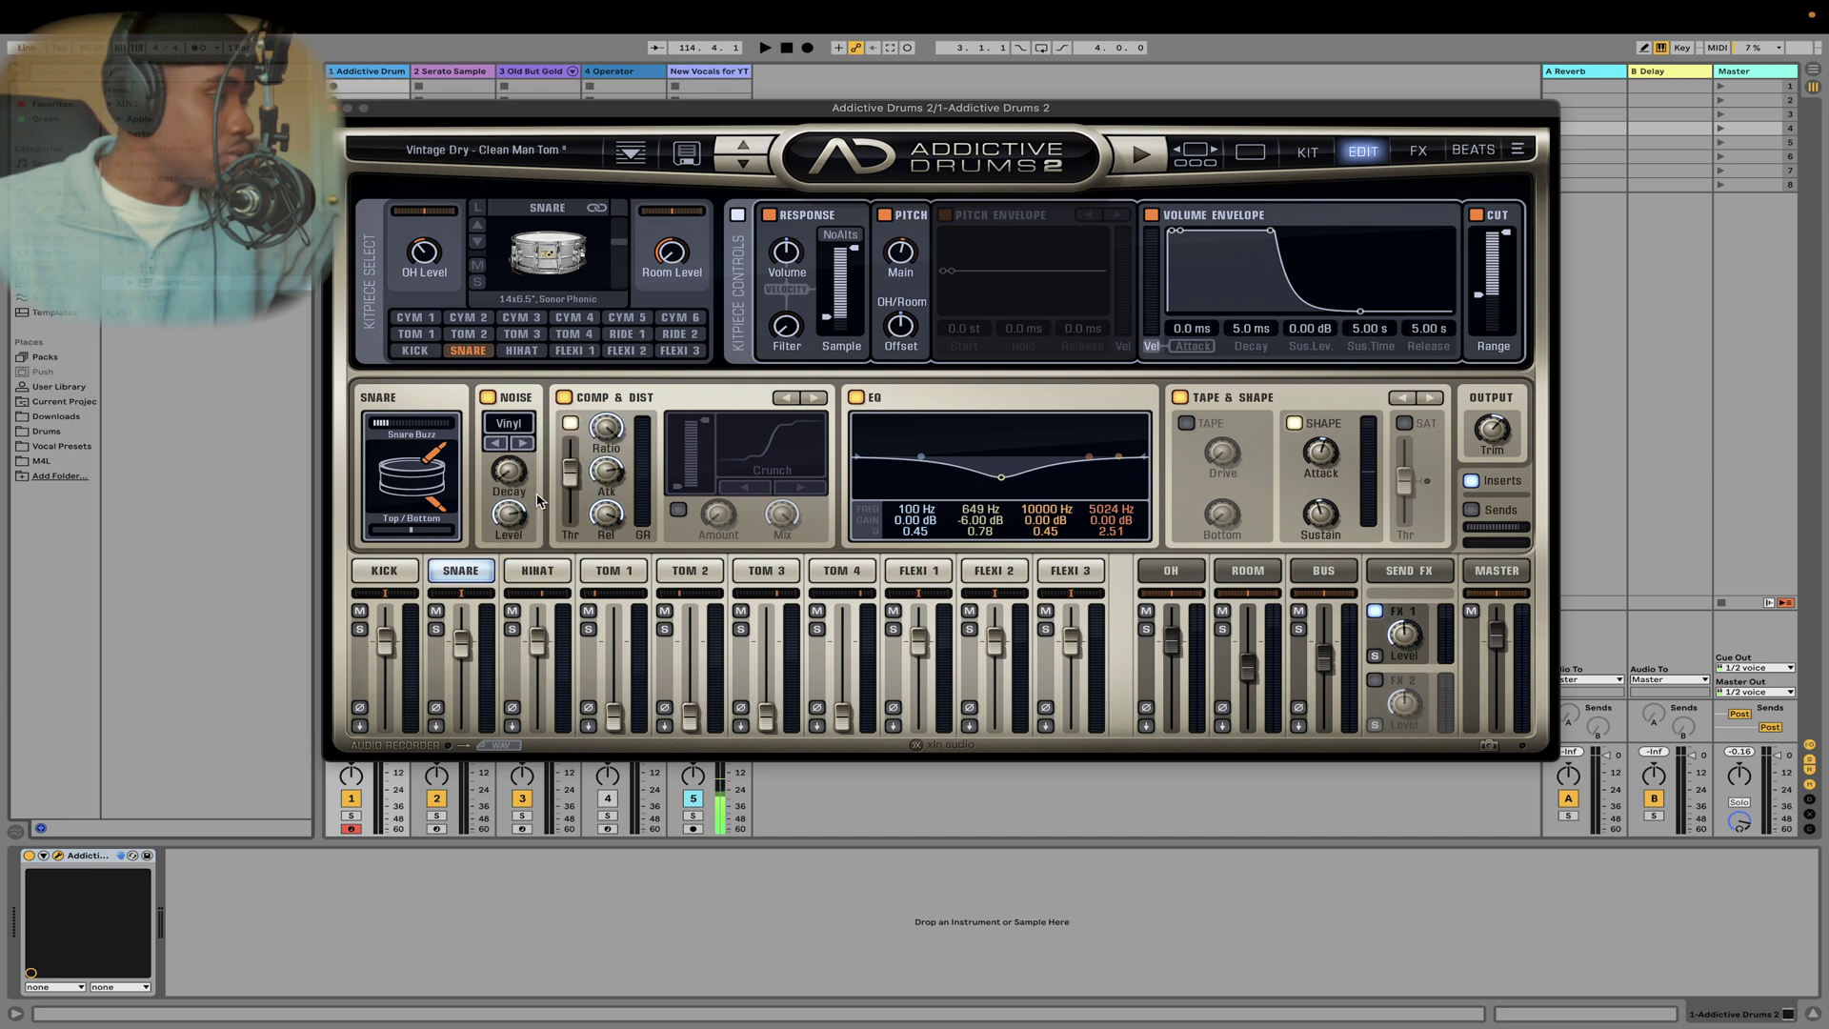
click(503, 426)
click(507, 426)
click(522, 444)
click(522, 443)
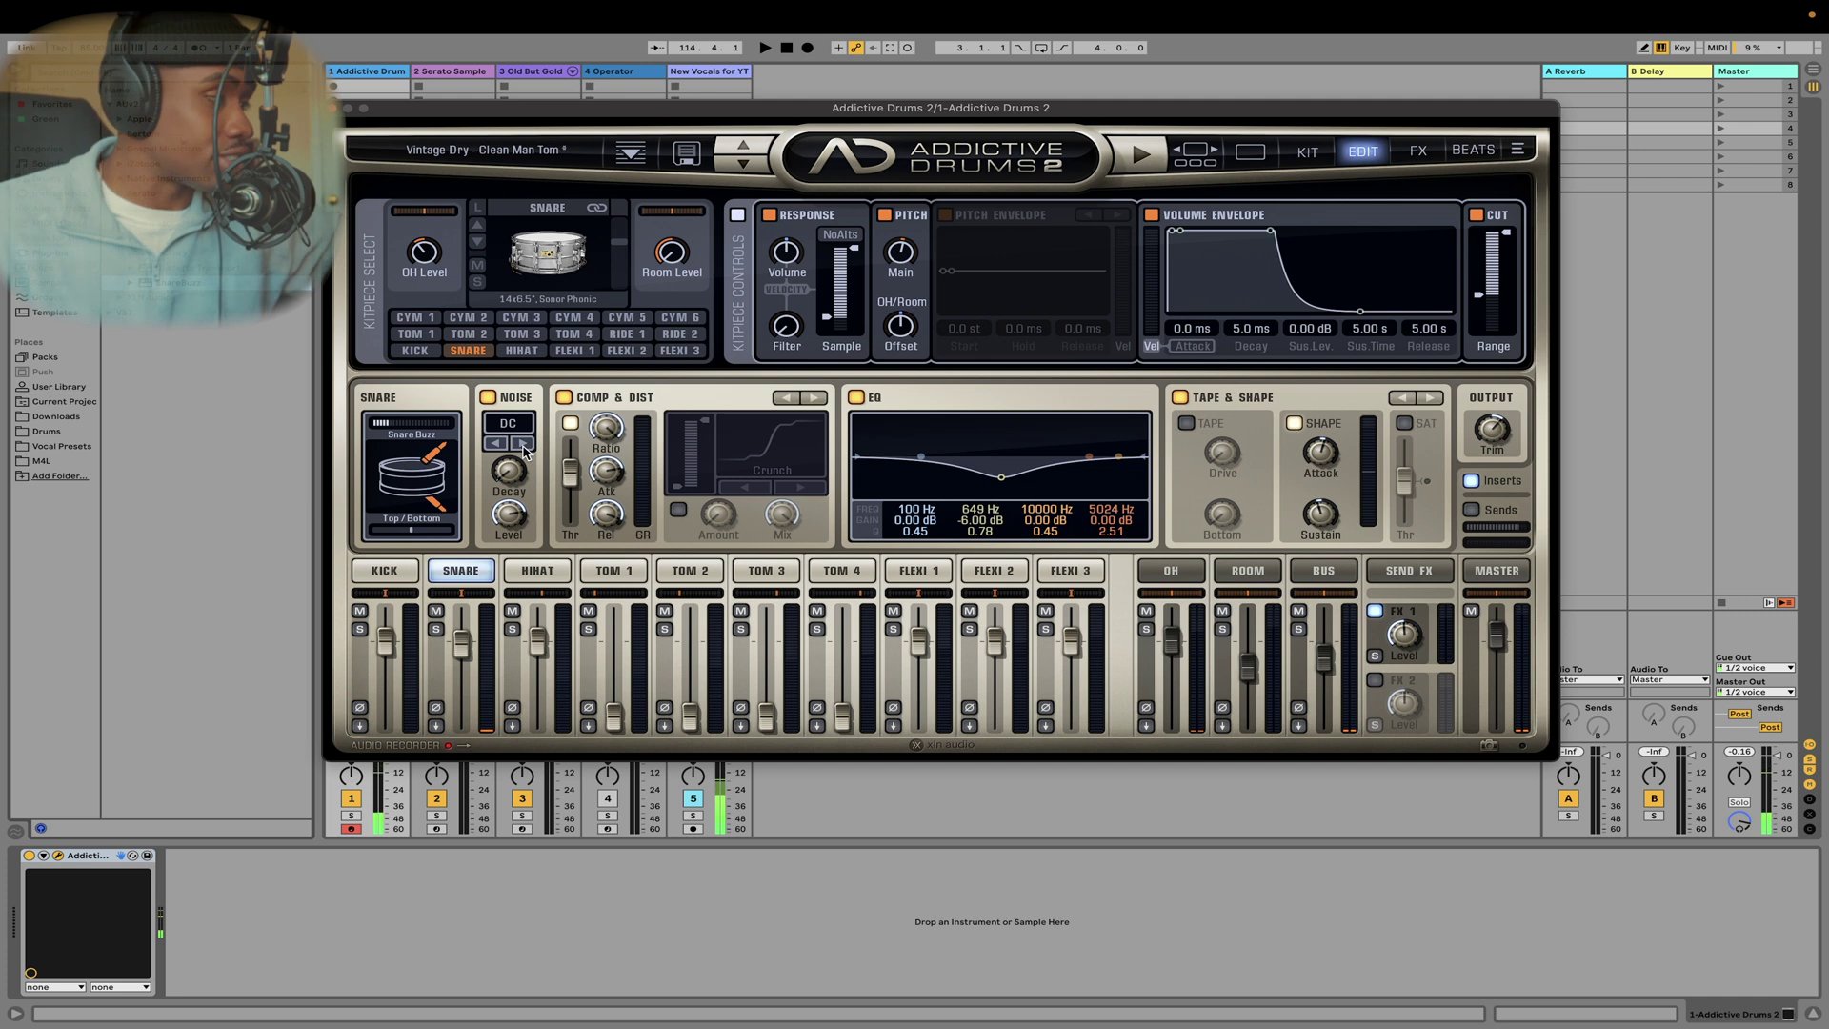
mouse_move(513, 482)
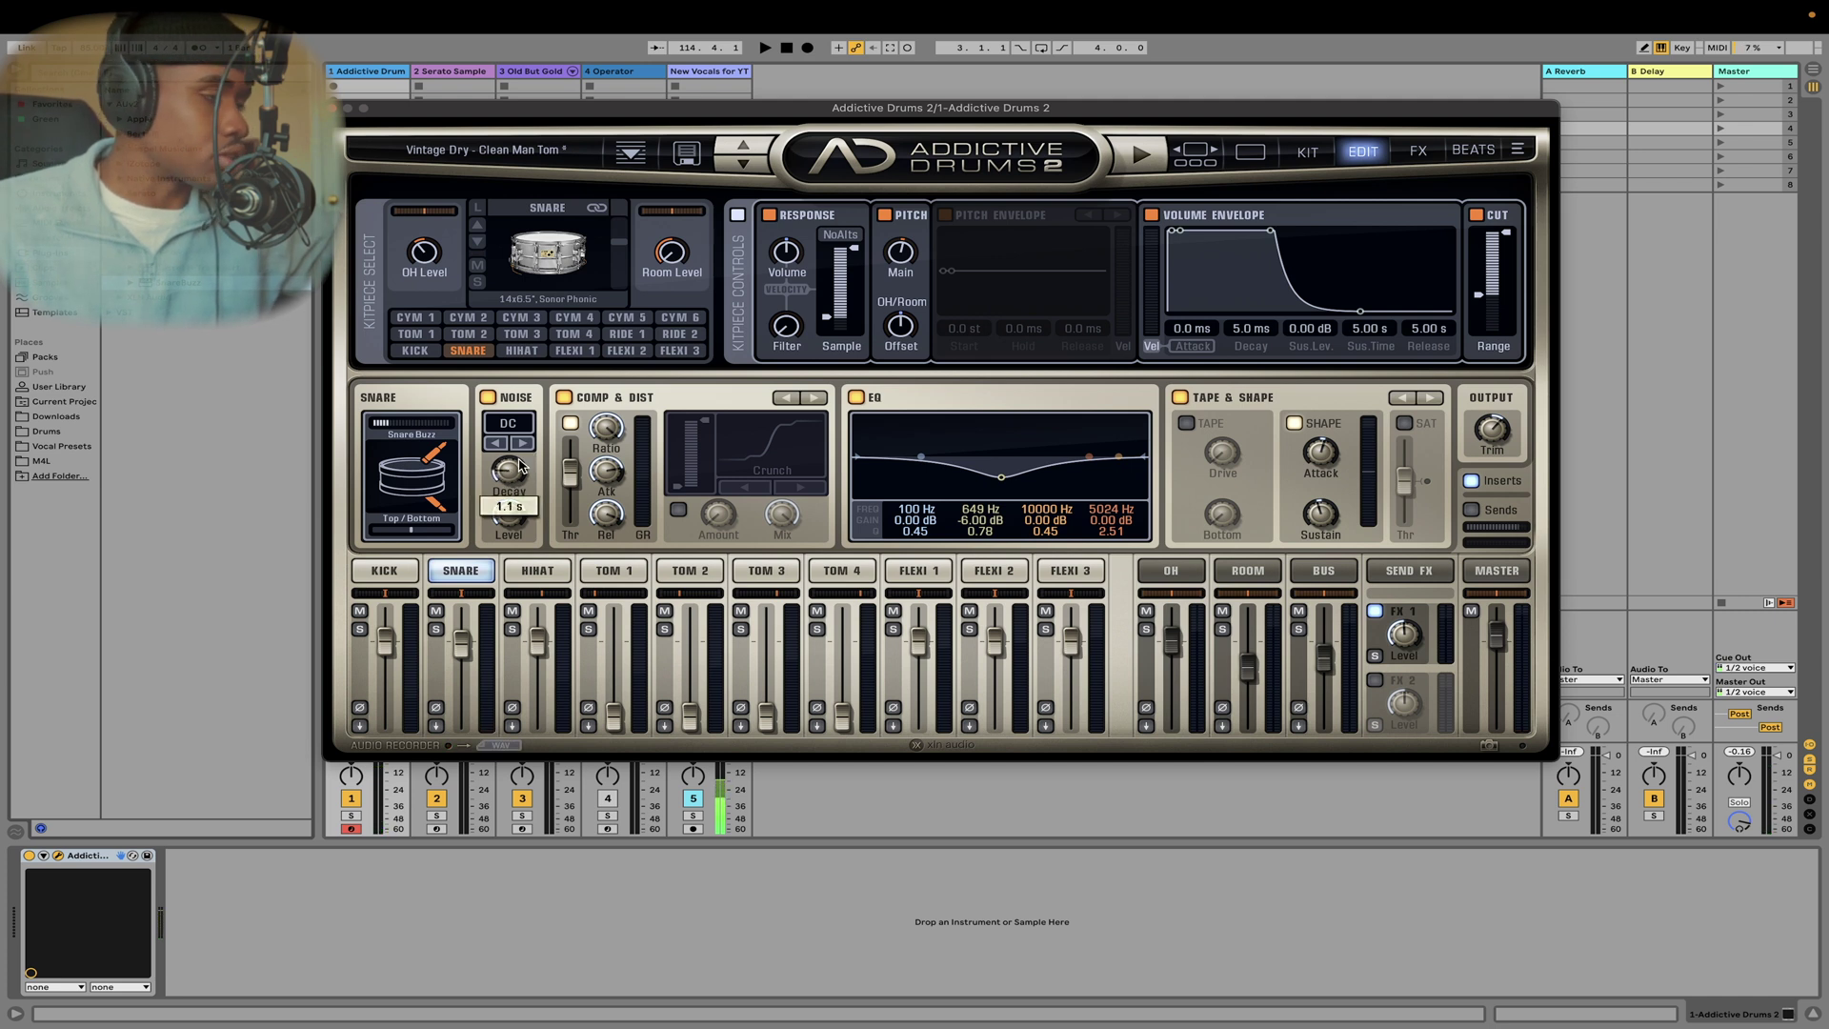
- Turn off the snare channel's noise and slightly lower its compressor threshold
click(501, 404)
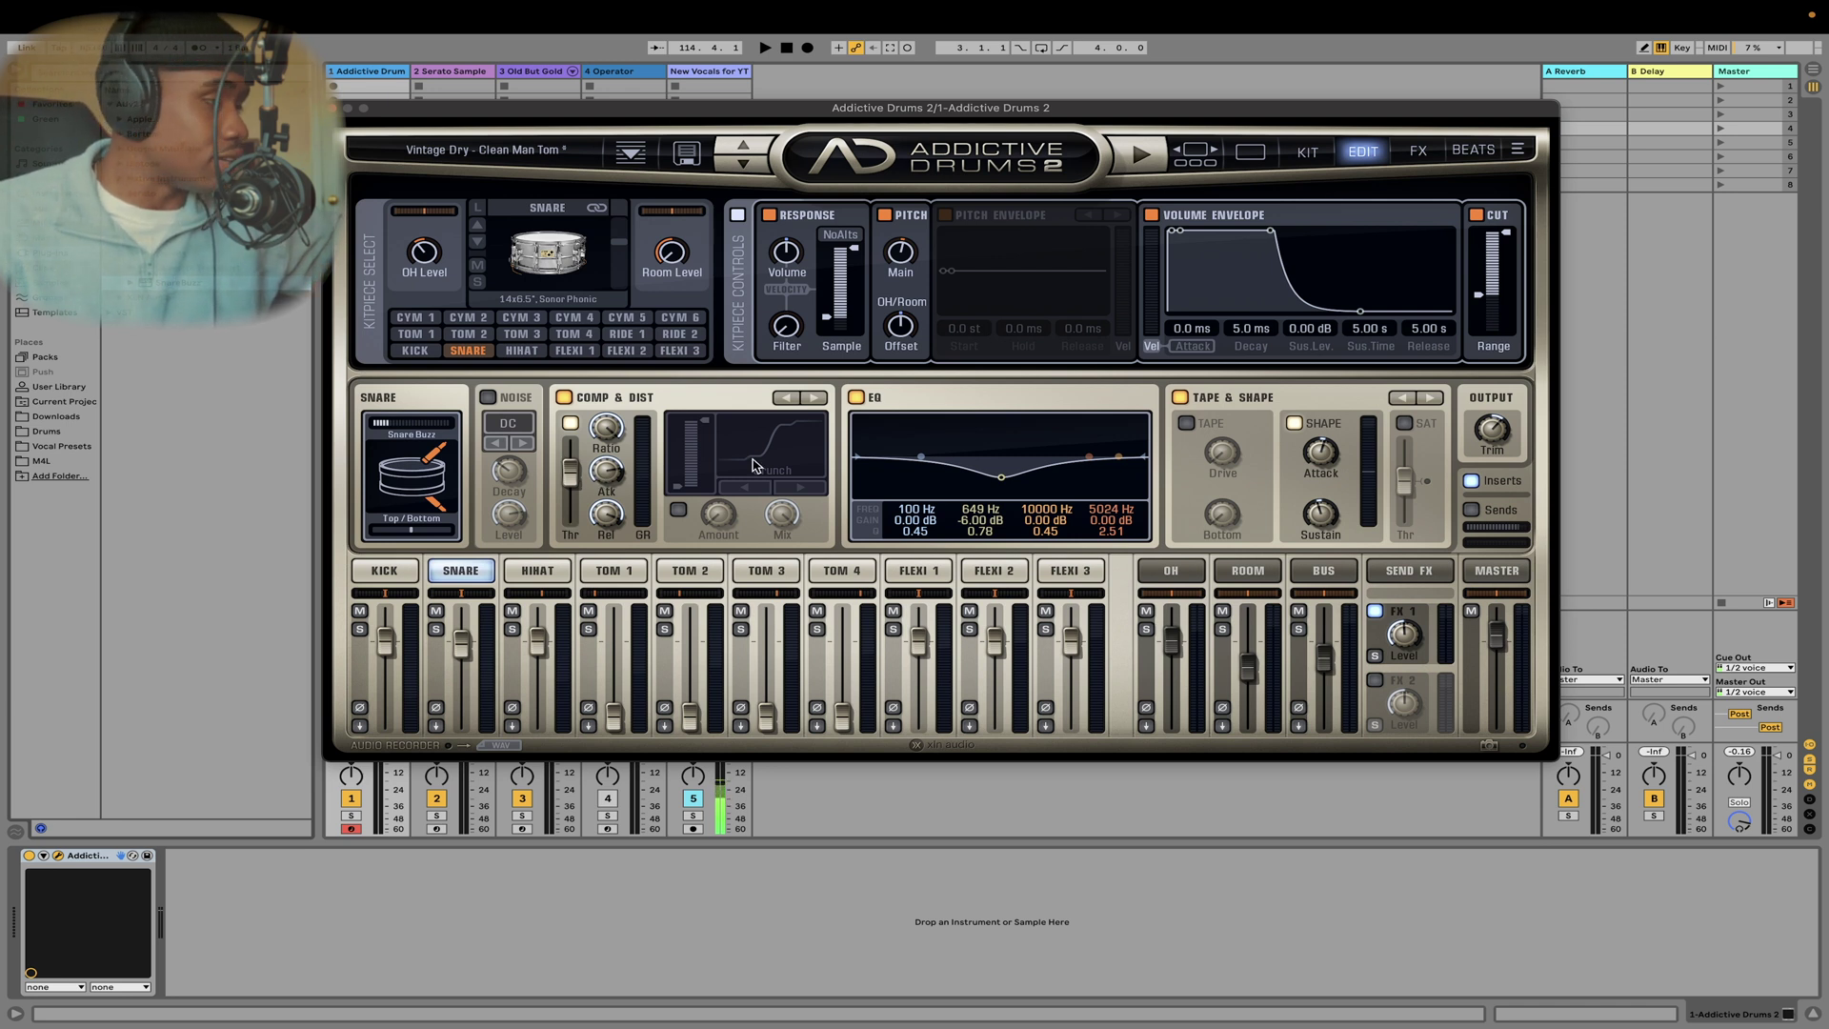
drag(571, 476, 572, 486)
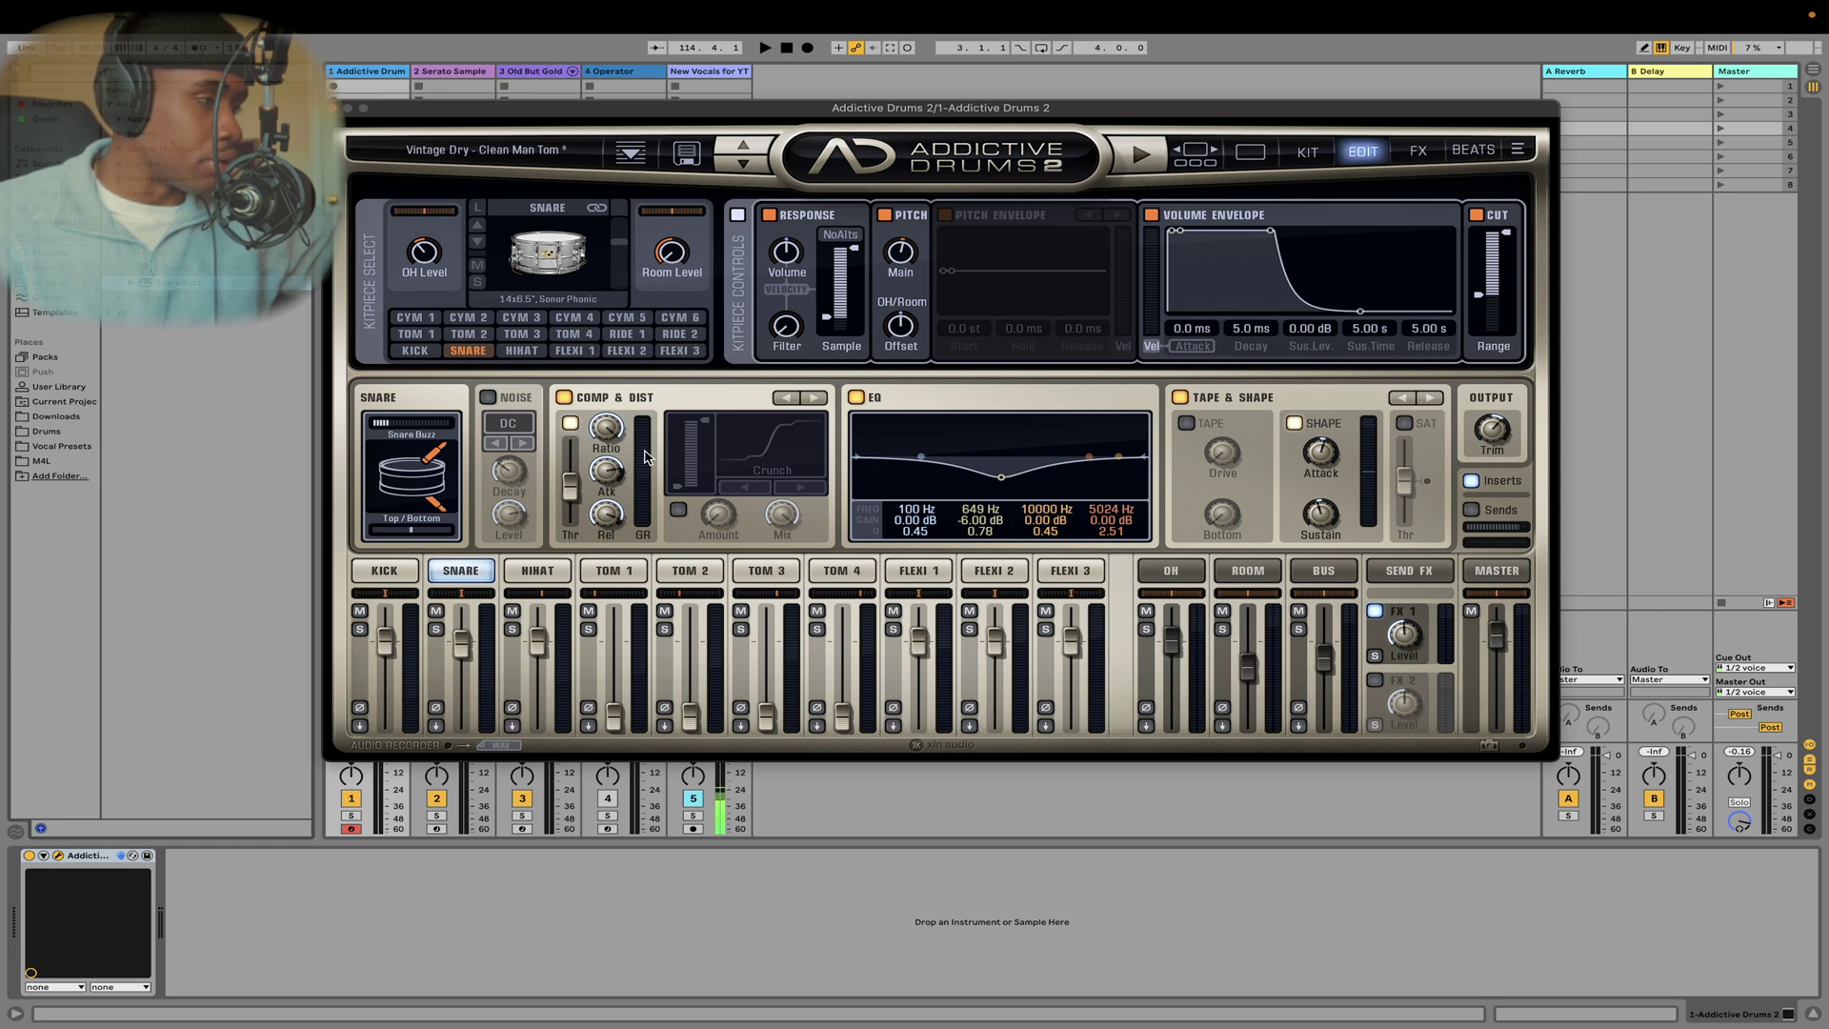
- Try the snare channel's distortion, auditioning types such as Zap and TubePair and adjusting the distortion Amount
click(678, 511)
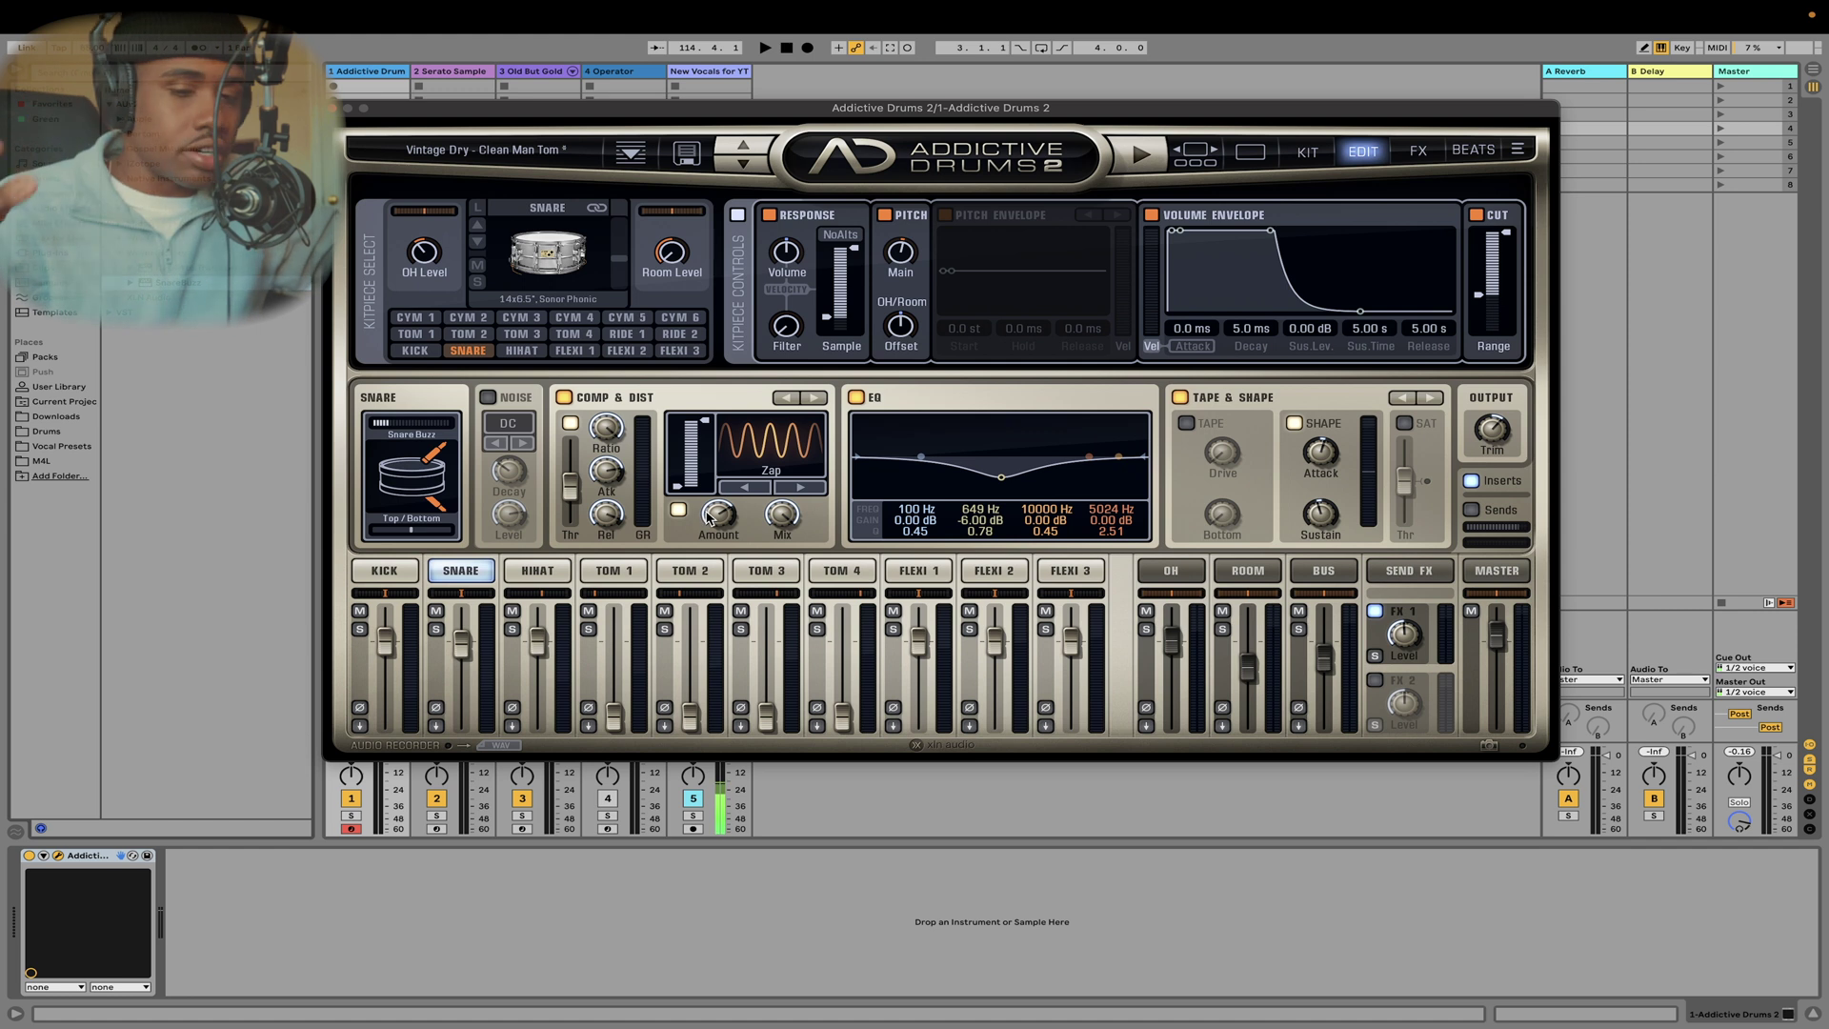
click(763, 489)
click(763, 488)
click(783, 487)
click(783, 489)
click(813, 488)
click(812, 489)
click(726, 488)
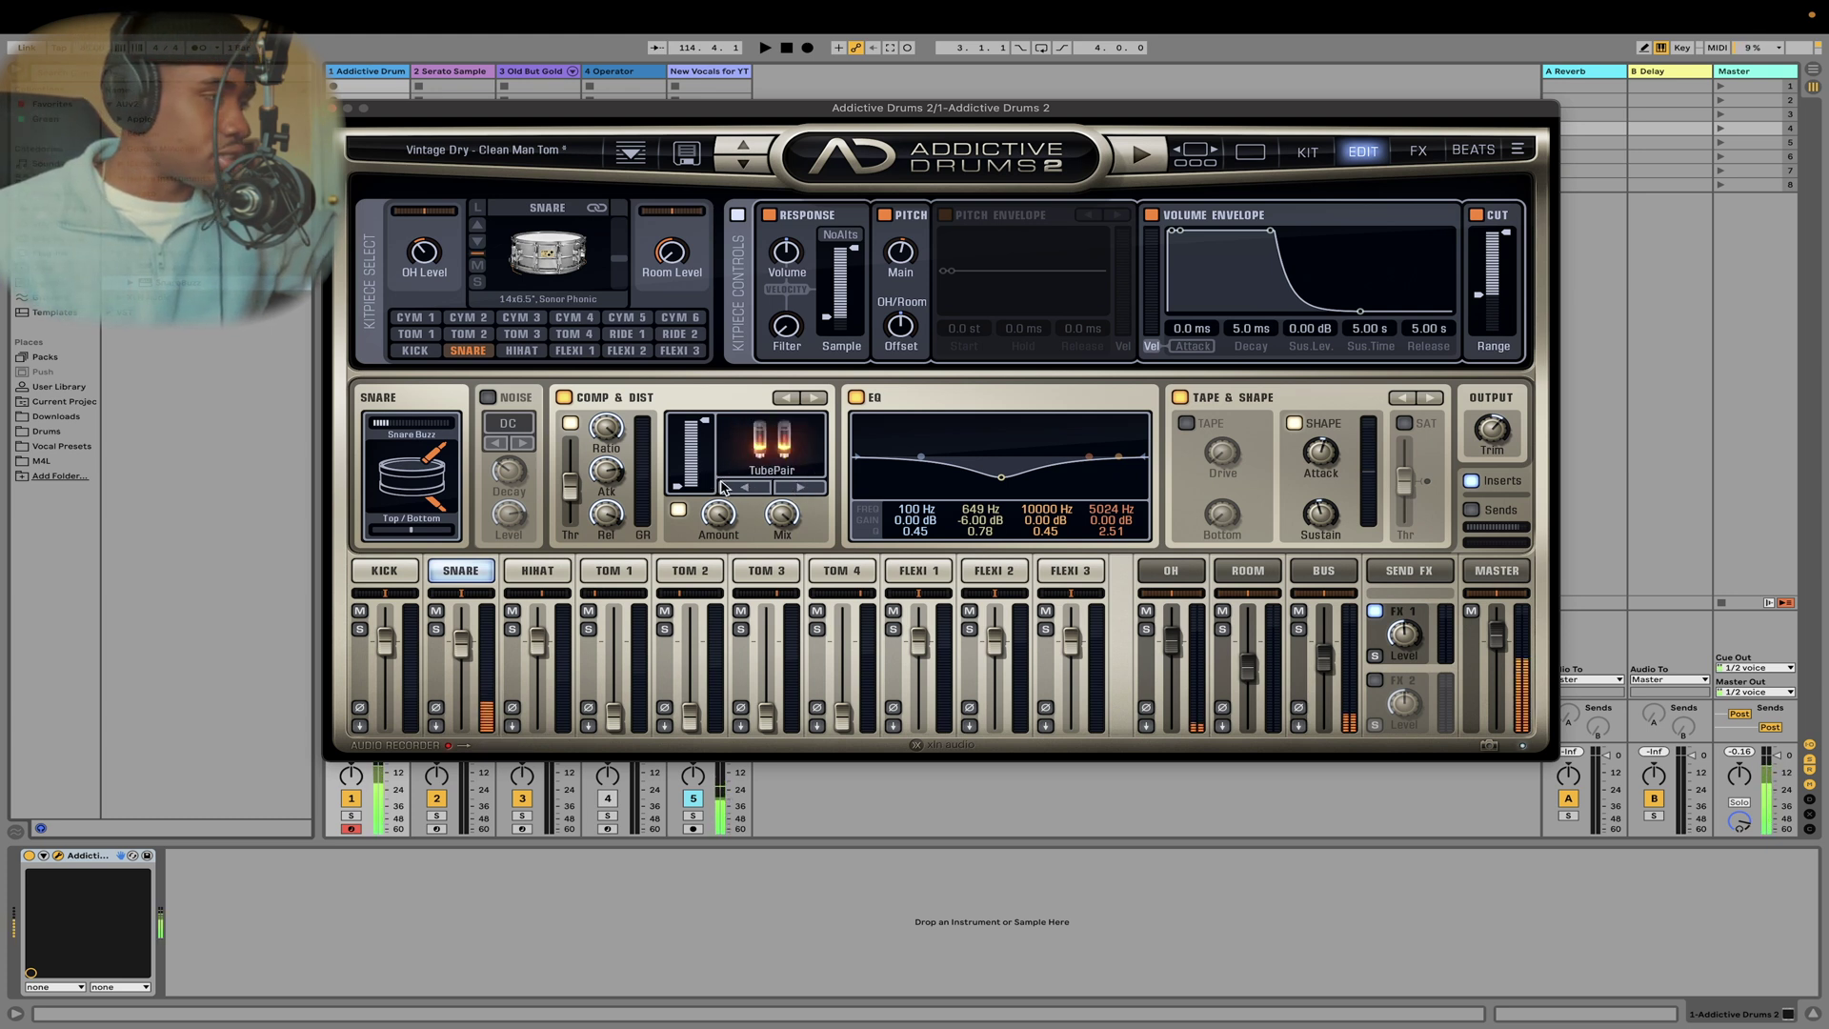
mouse_move(707, 426)
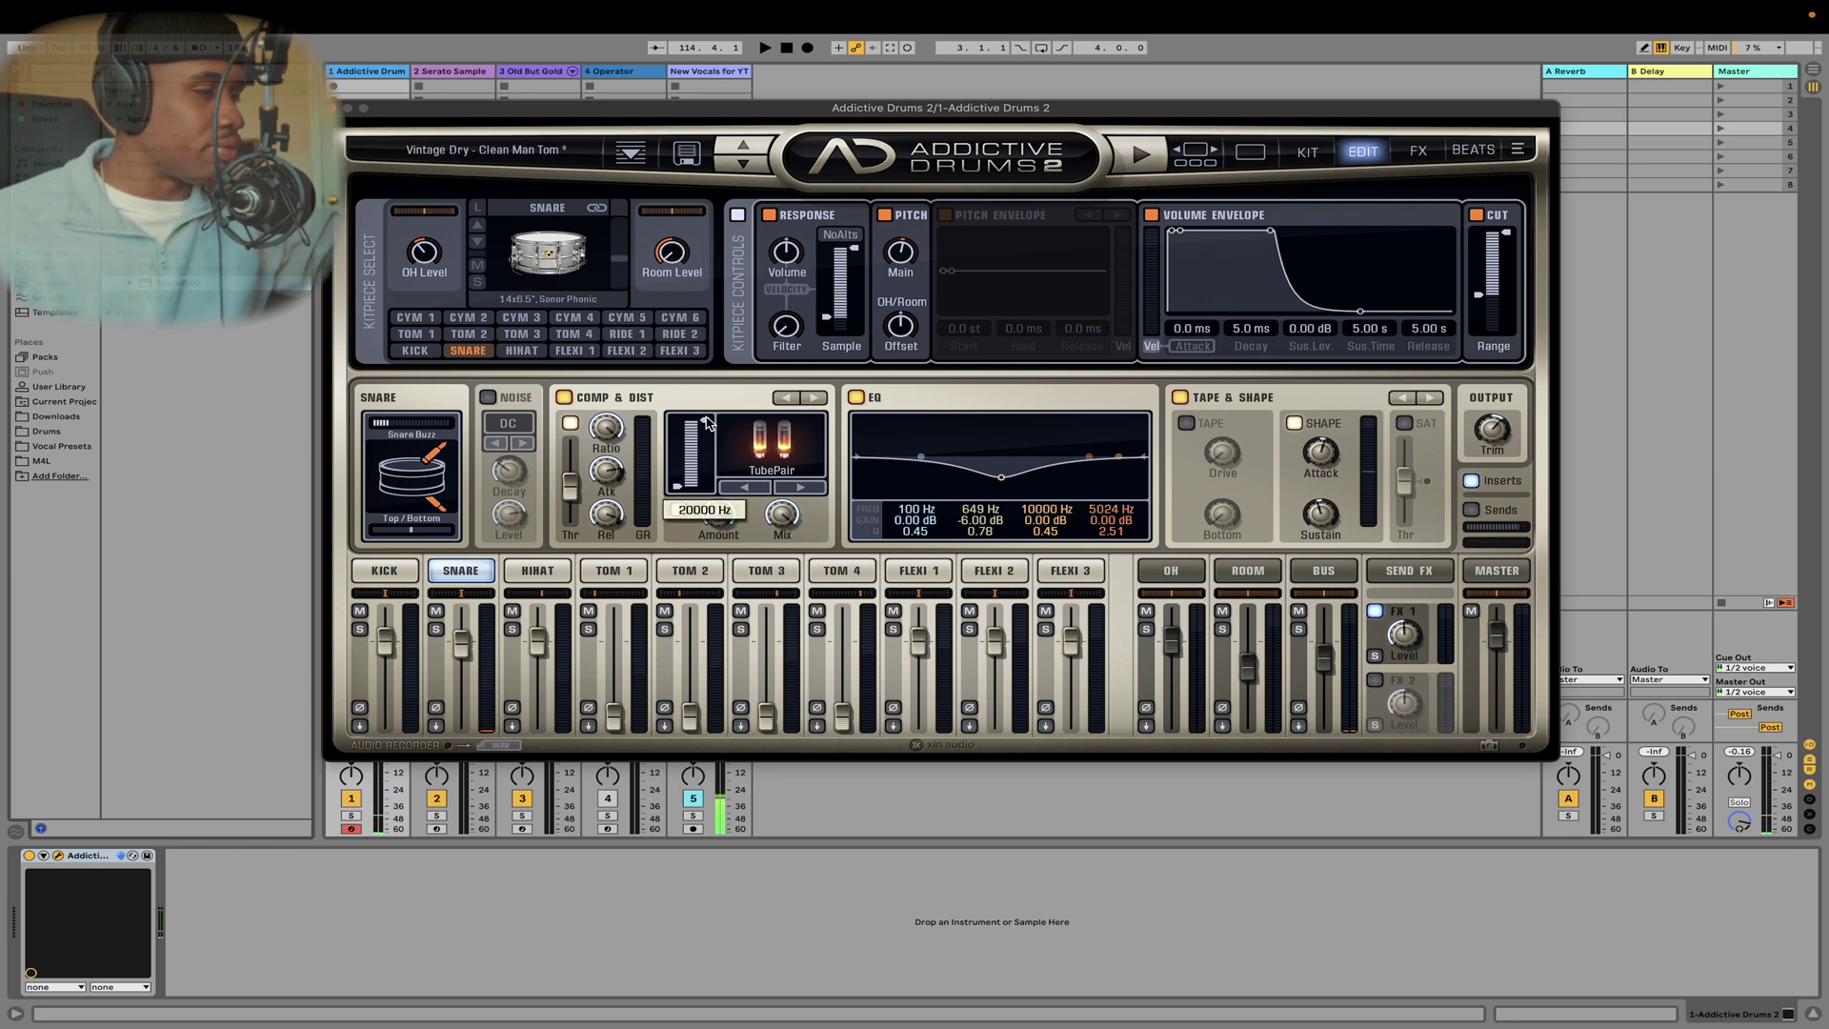
drag(718, 519, 701, 592)
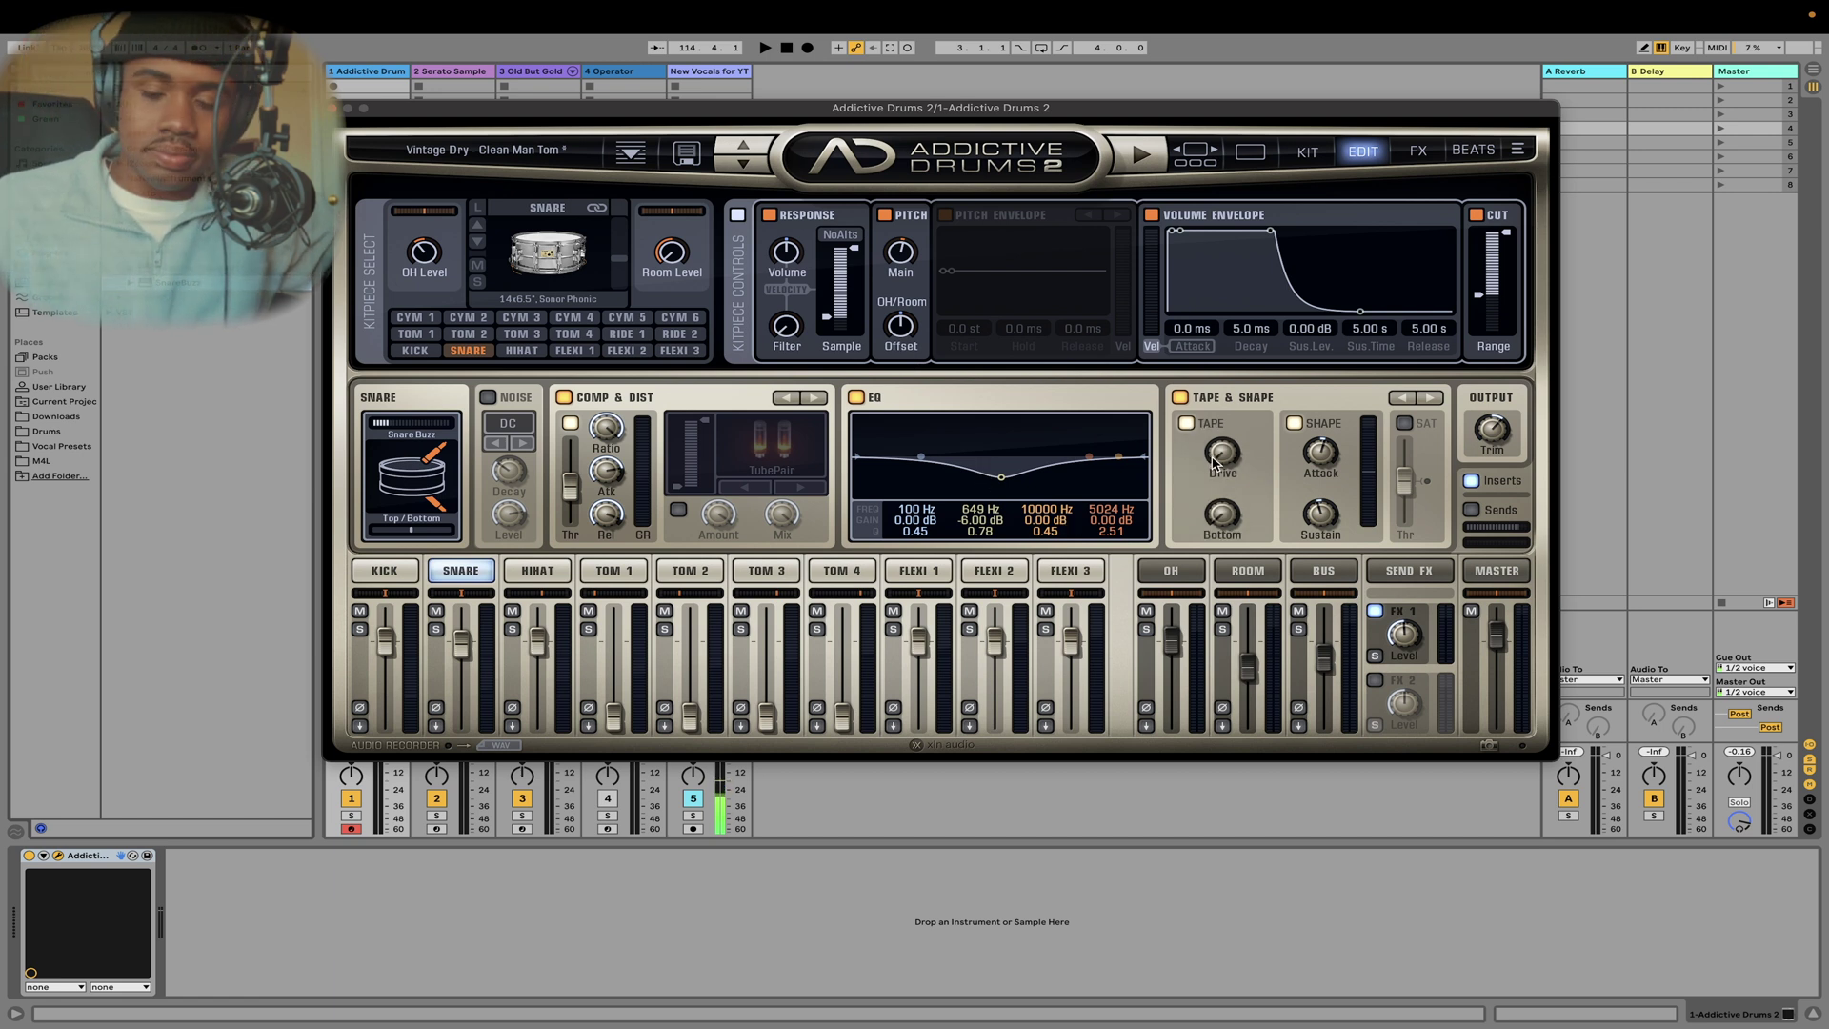
- Turn on Tape for the kick channel, try its Bottom at 100% and 86%, and bring it back down
click(365, 574)
click(1190, 426)
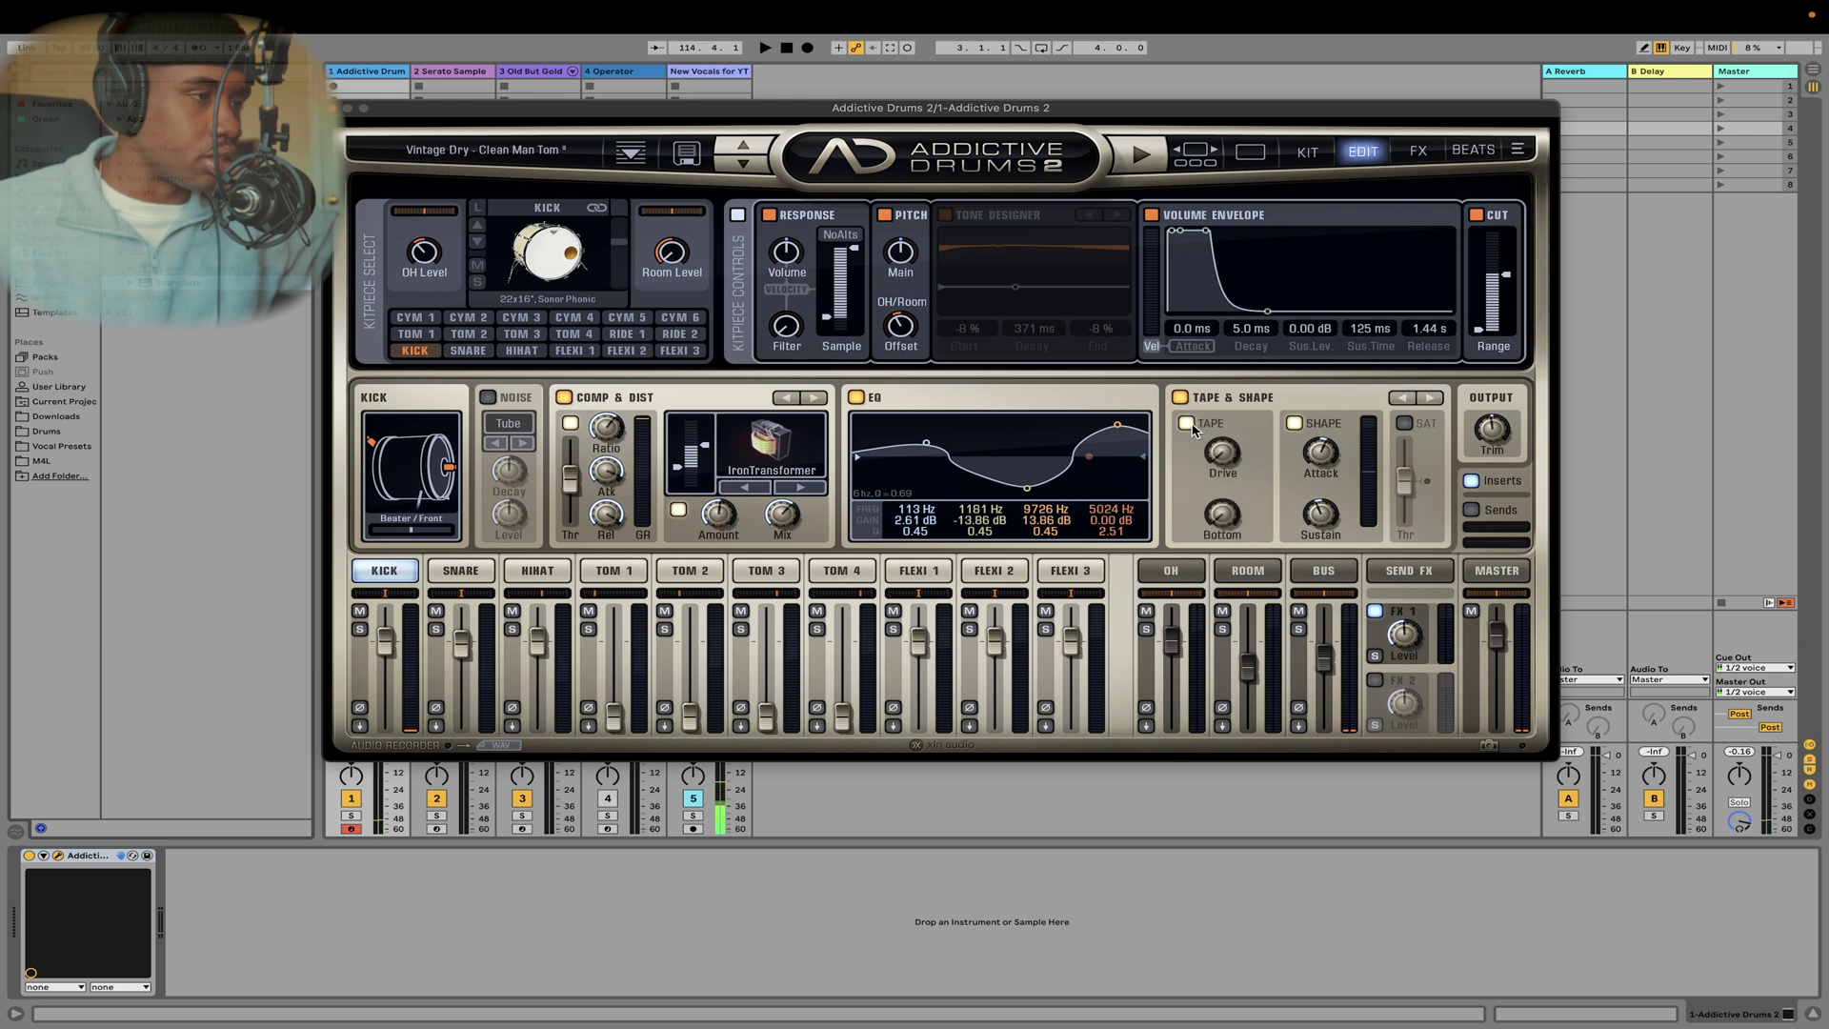
drag(1228, 470, 1286, 396)
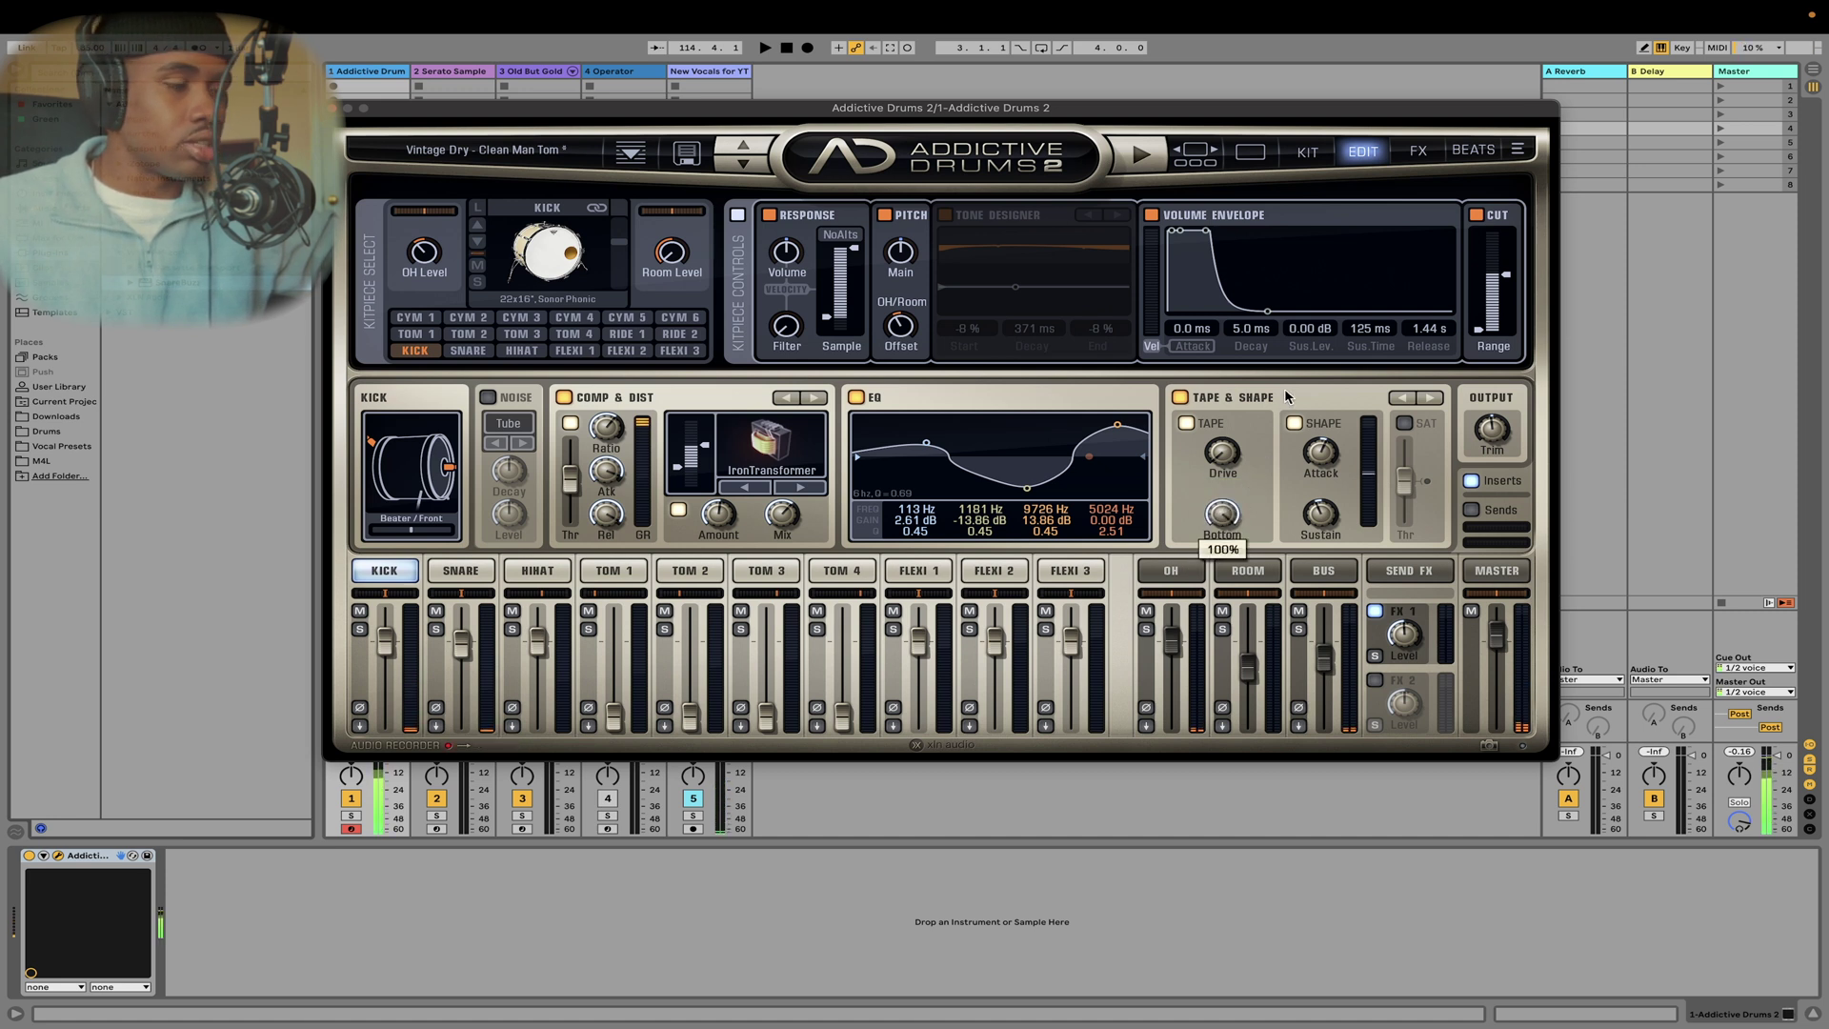
drag(1286, 396, 1280, 410)
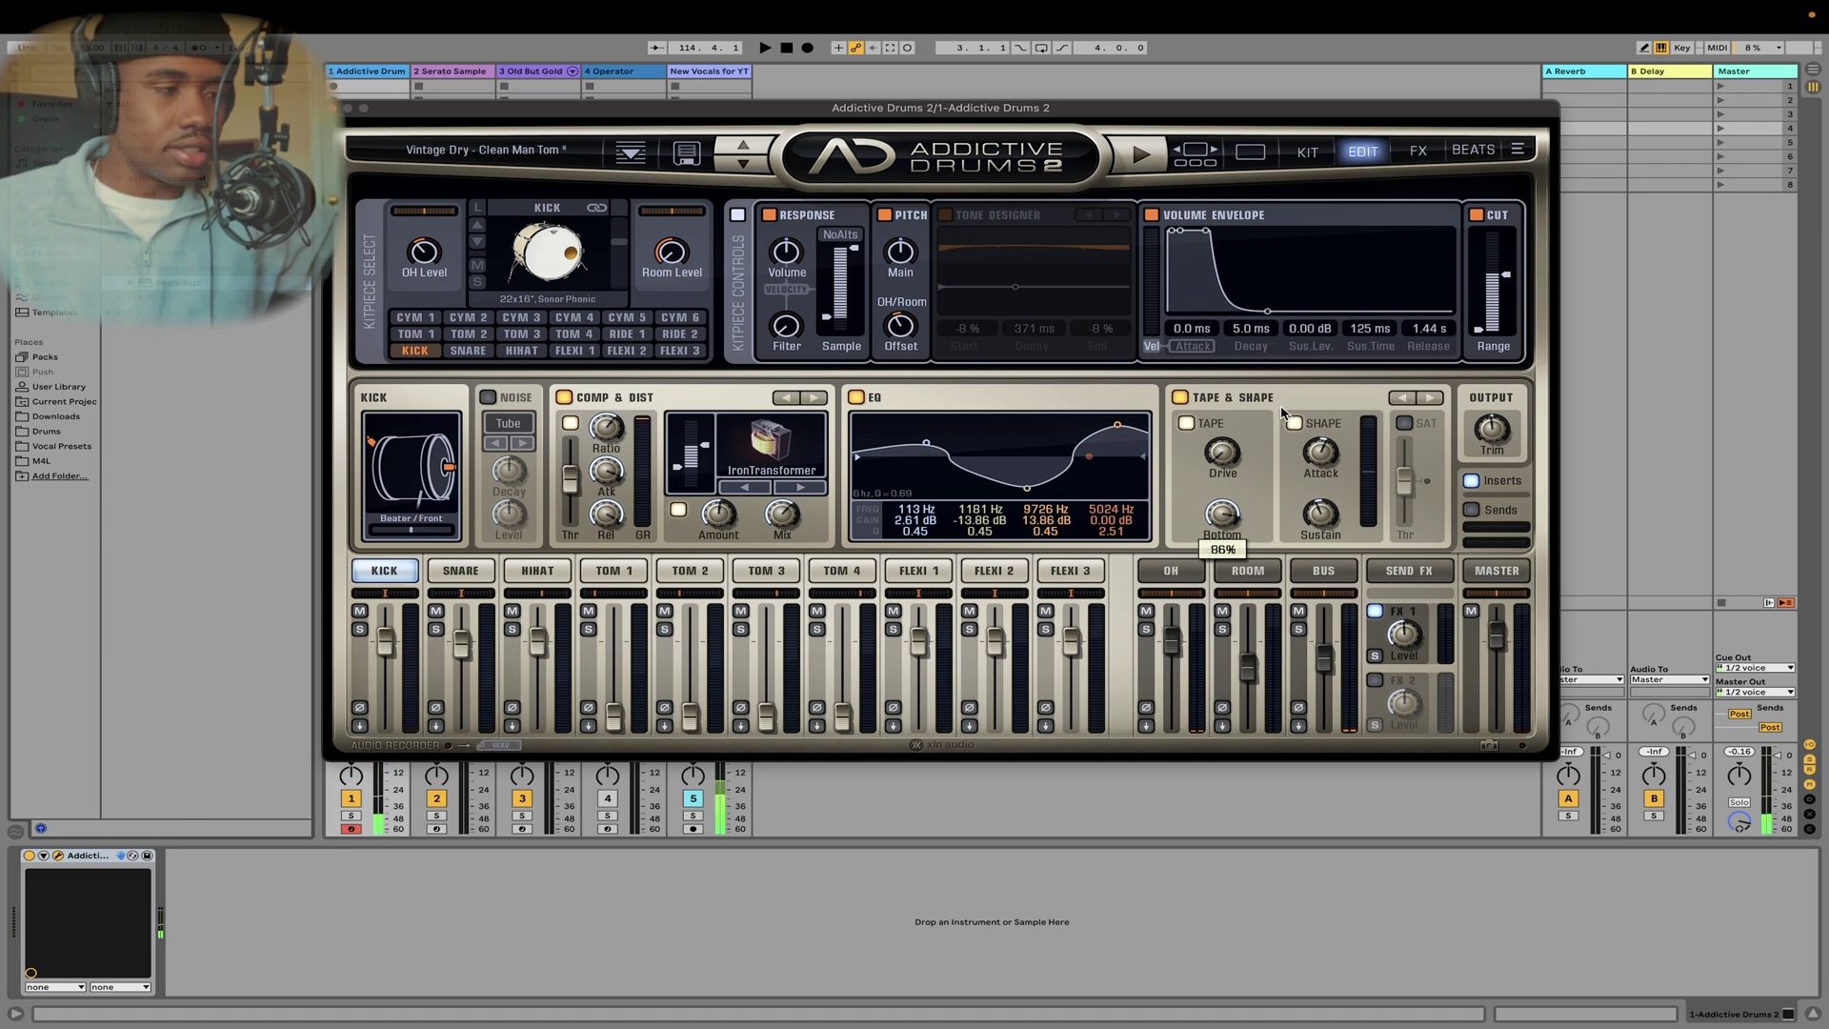
drag(1283, 417, 1221, 517)
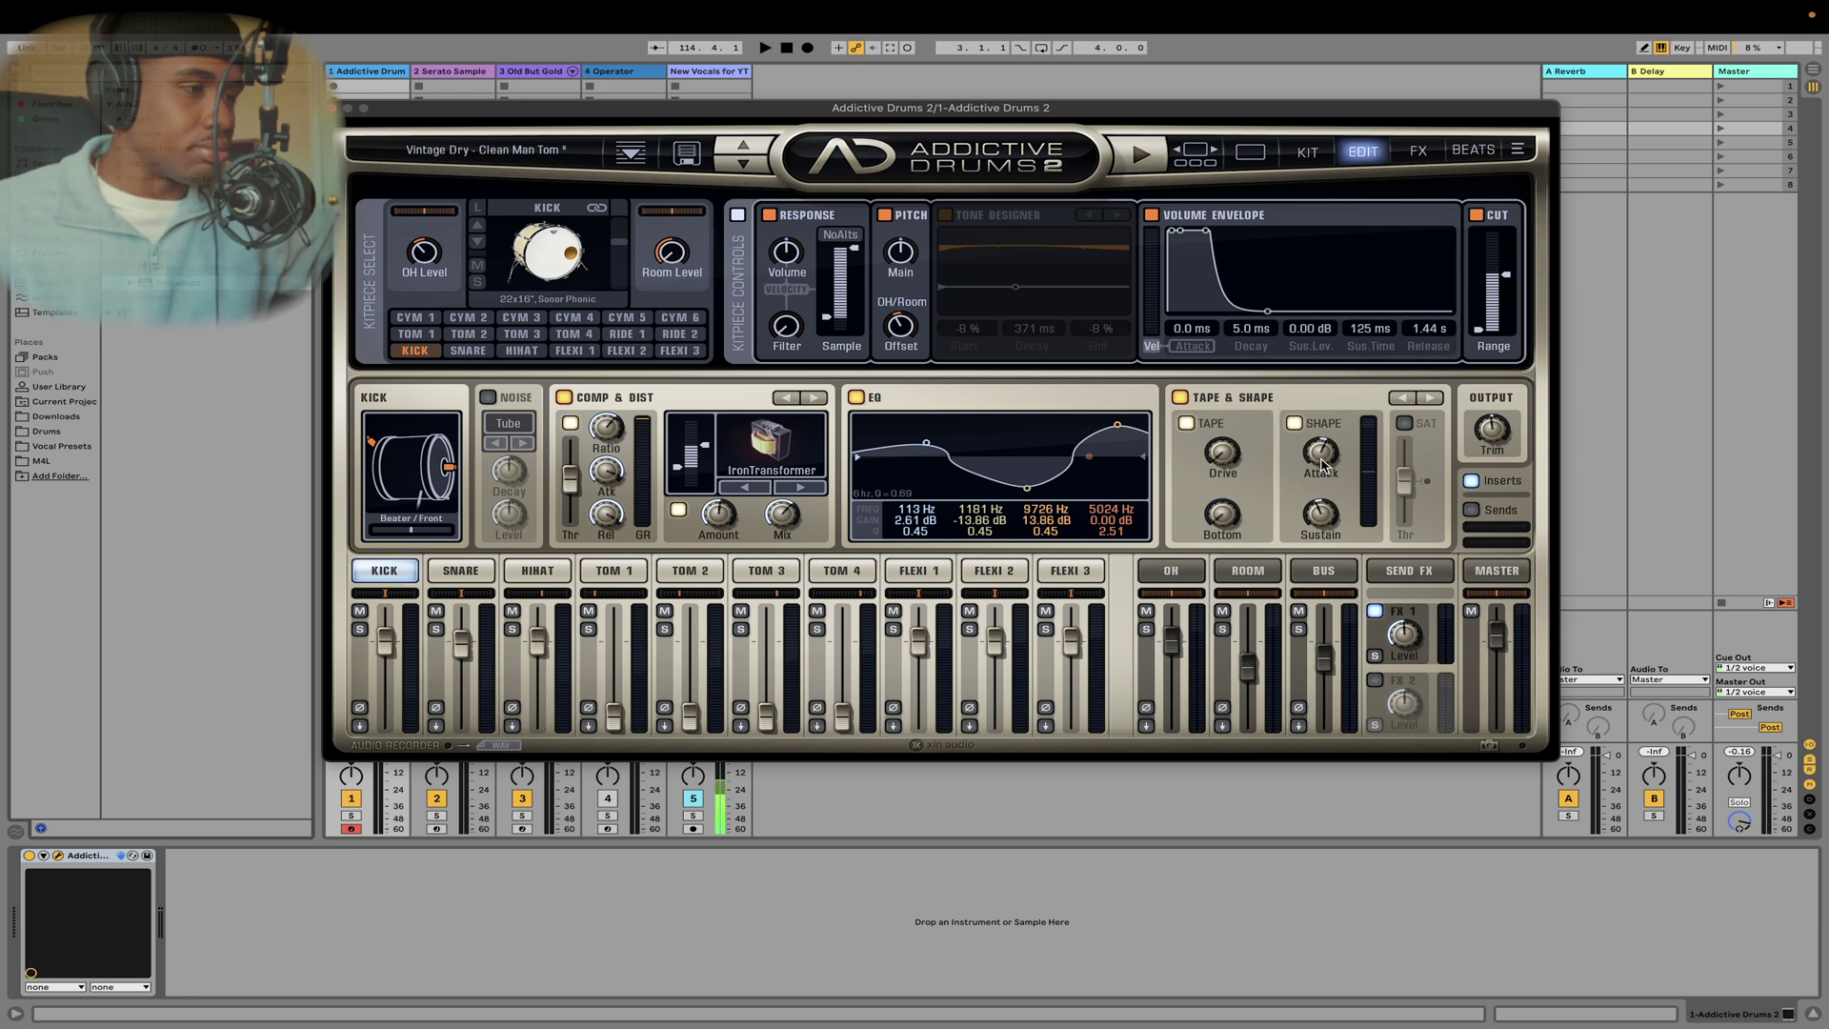
- Sweep the kick channel's Shape Attack through different amounts to audition its transient shaping
drag(1320, 459, 1327, 455)
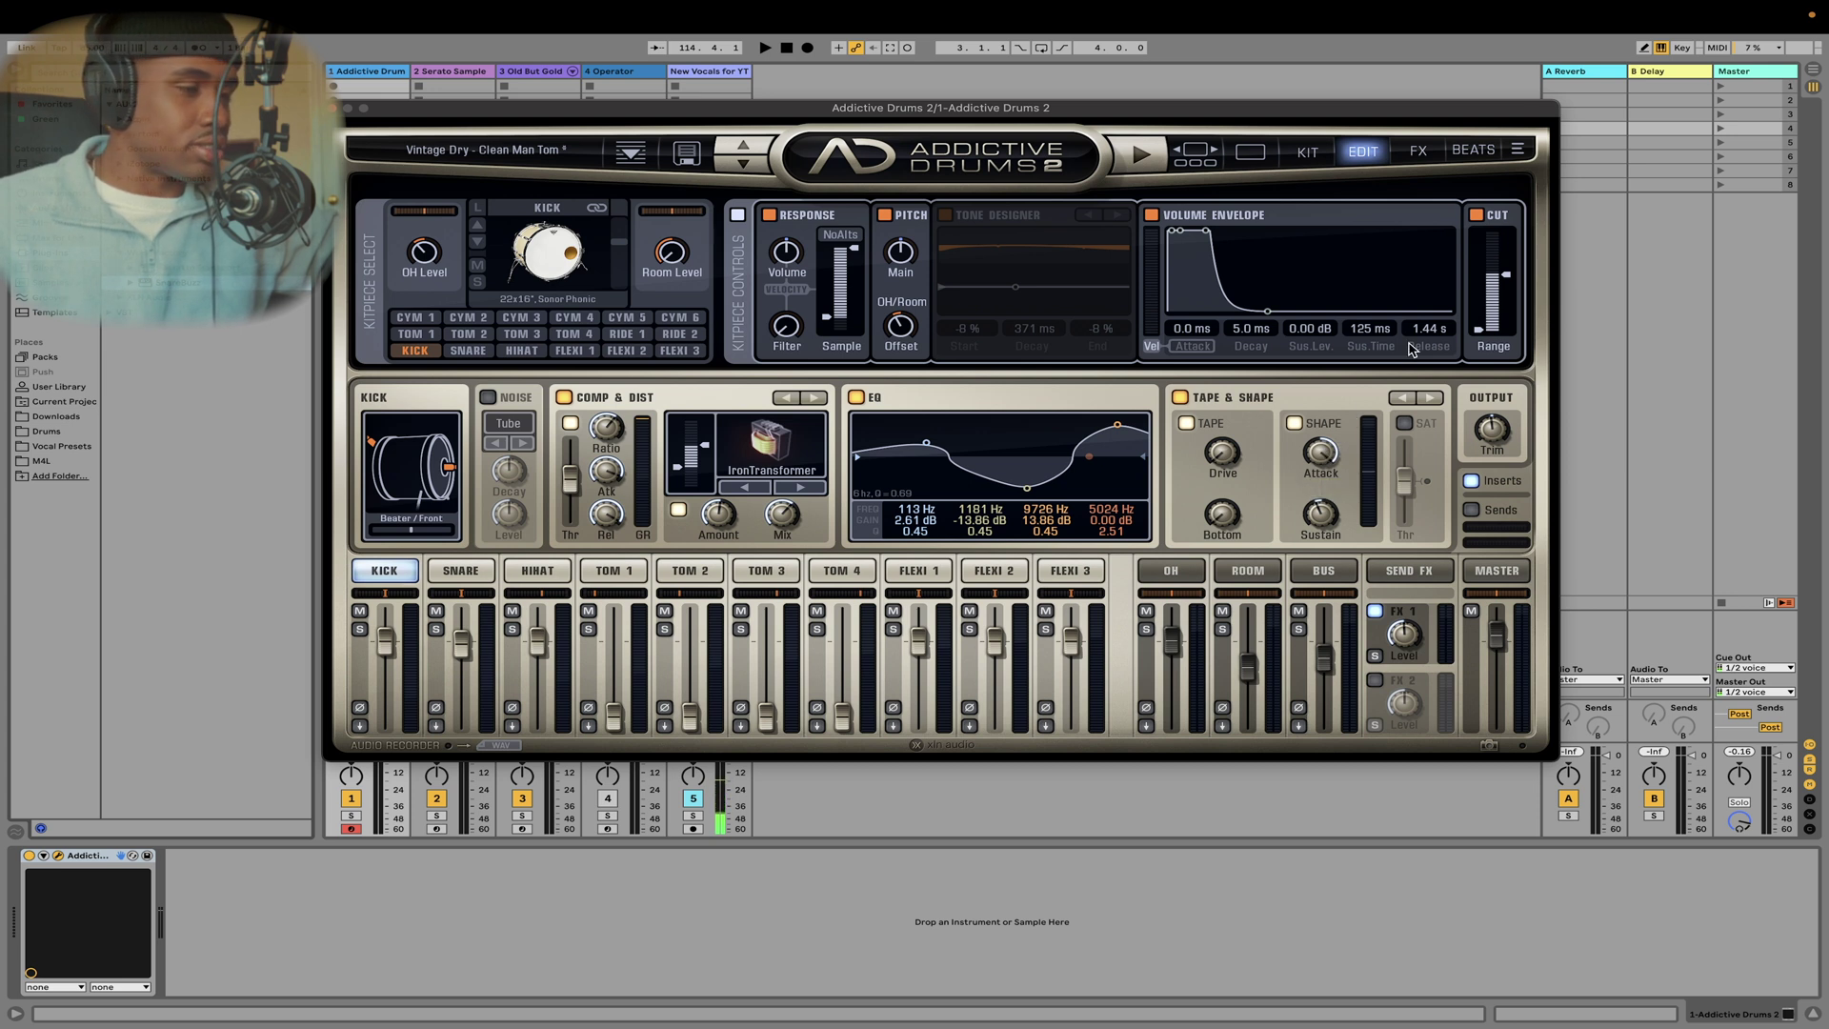
mouse_move(1322, 459)
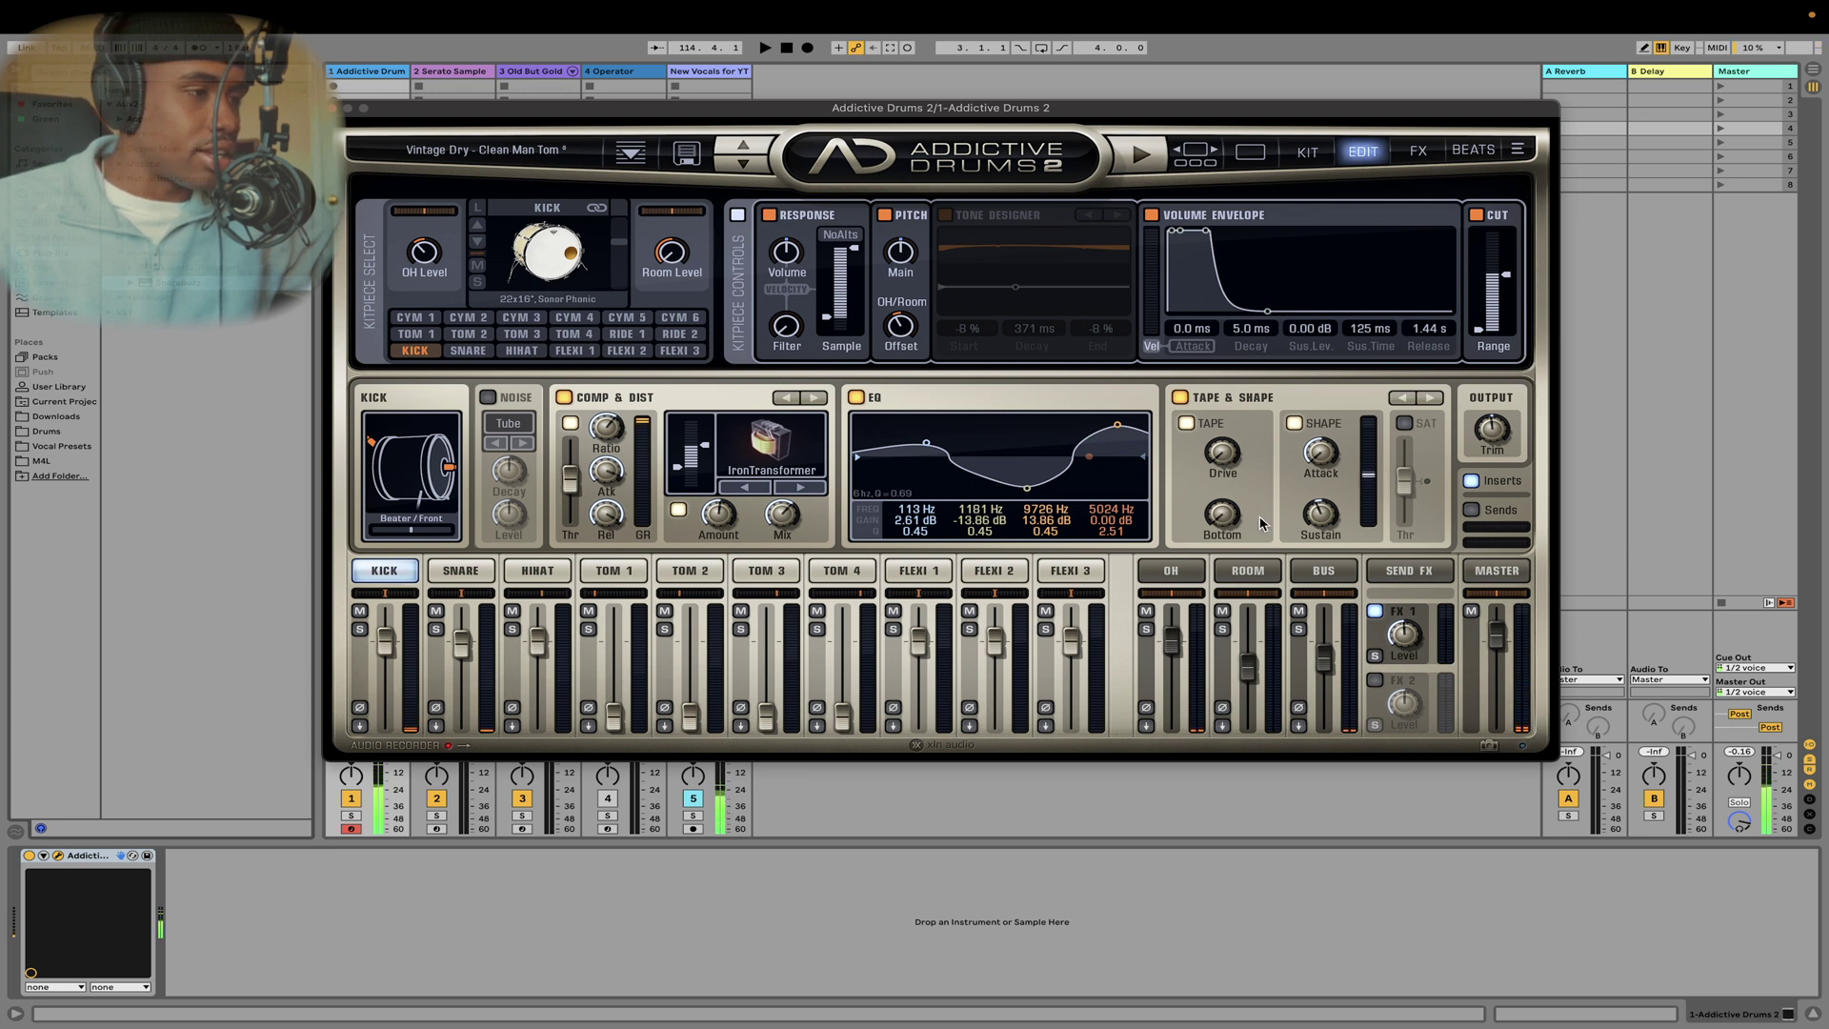
drag(1318, 464, 1319, 453)
drag(1446, 205, 1697, 19)
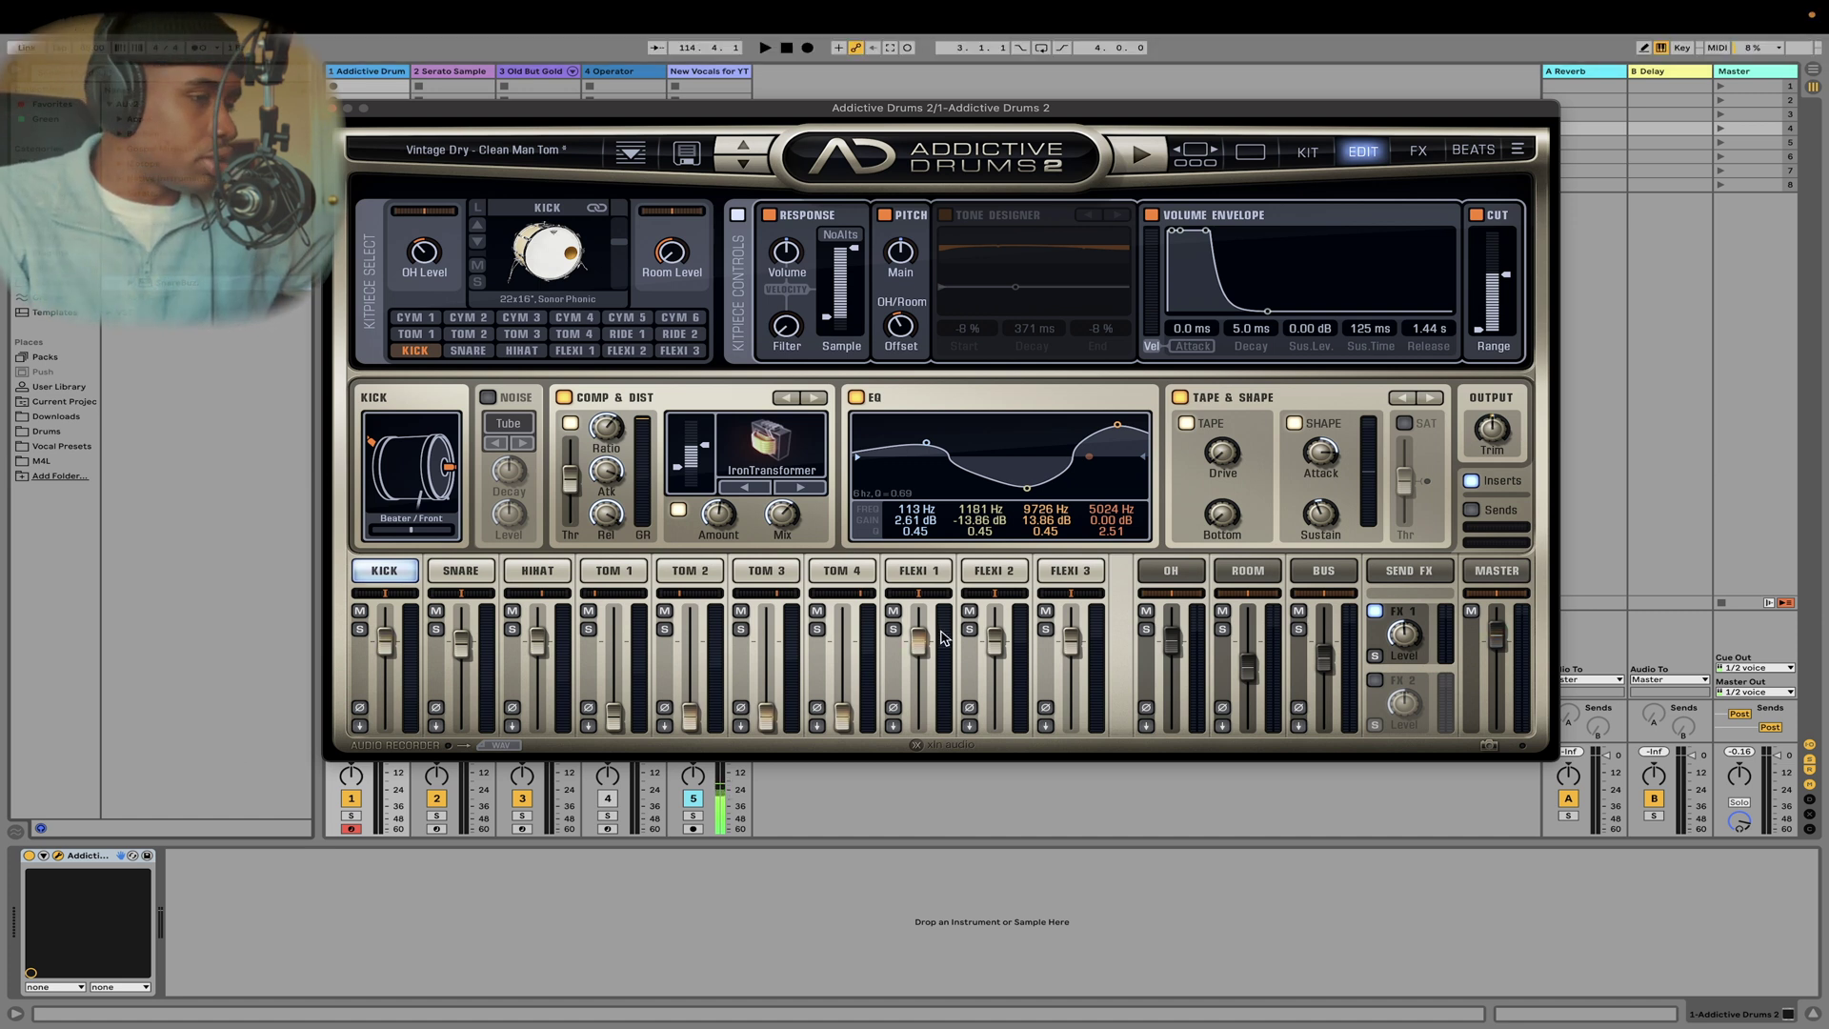
- Mute the kick channel in the mixer and unmute it again
mouse_move(397, 652)
mouse_down()
mouse_move(398, 624)
mouse_move(397, 686)
mouse_move(397, 652)
mouse_up()
click(360, 611)
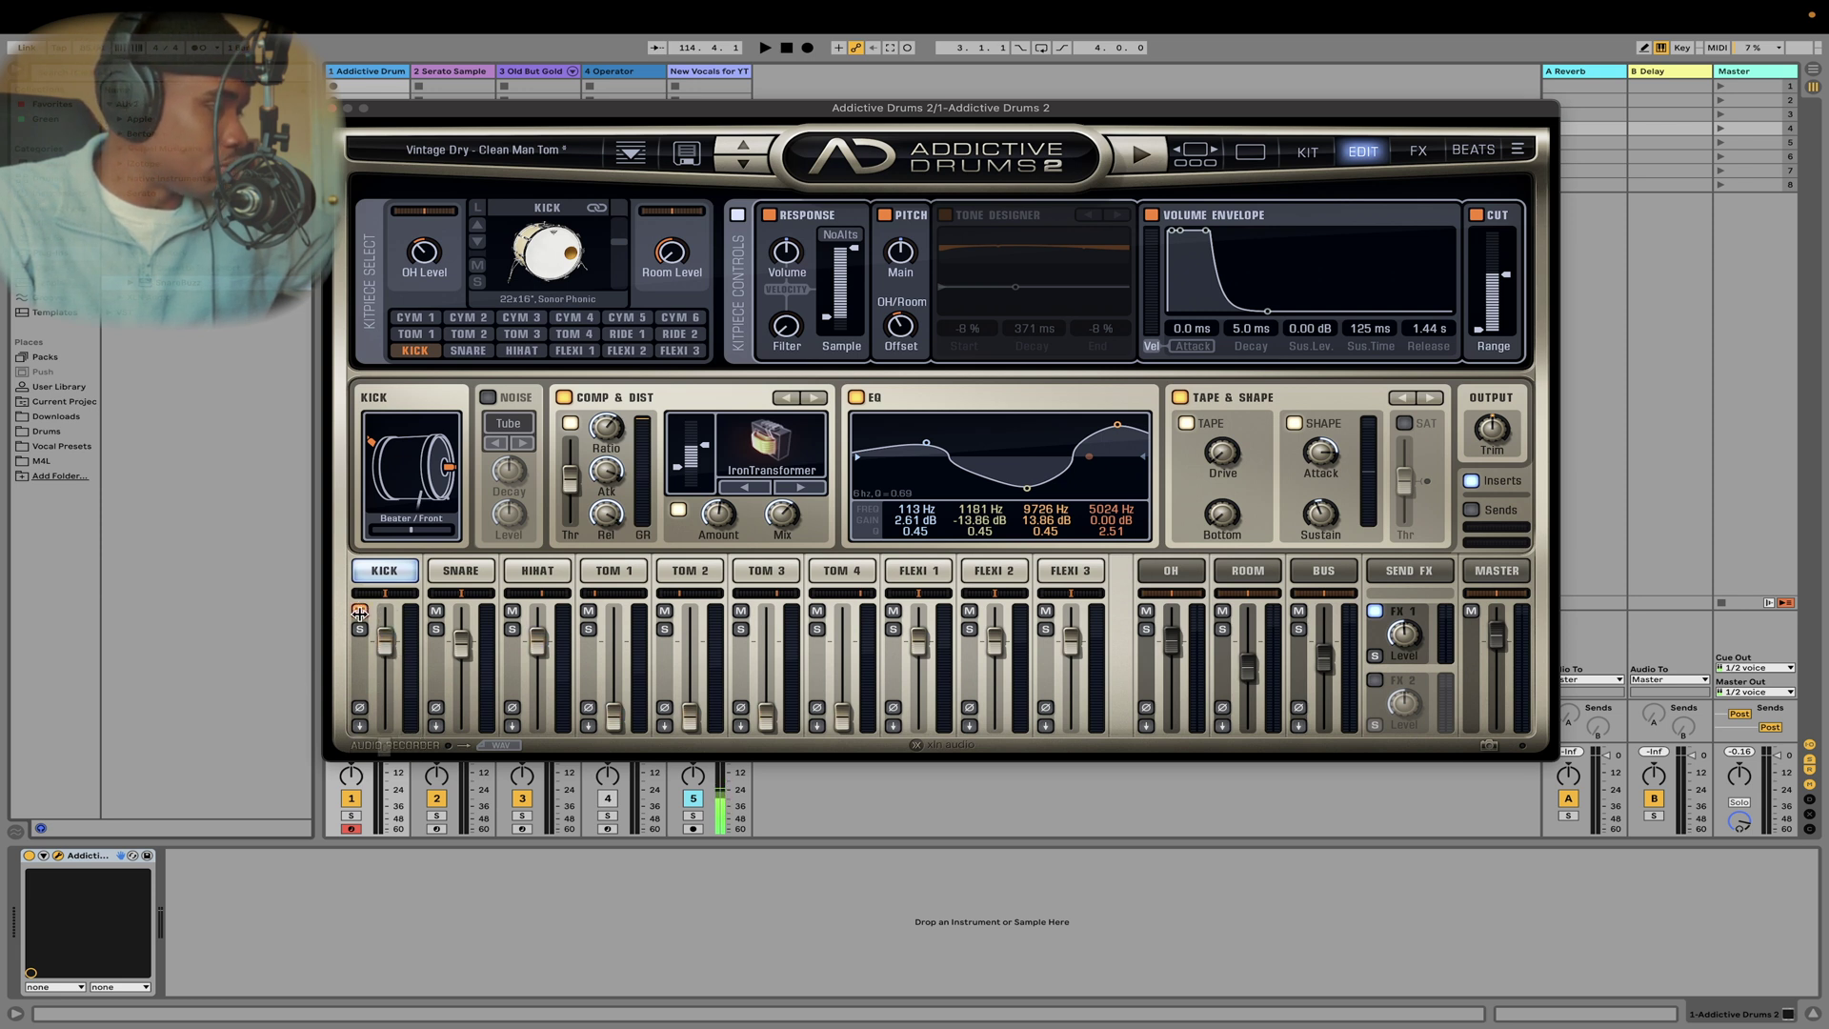
click(360, 610)
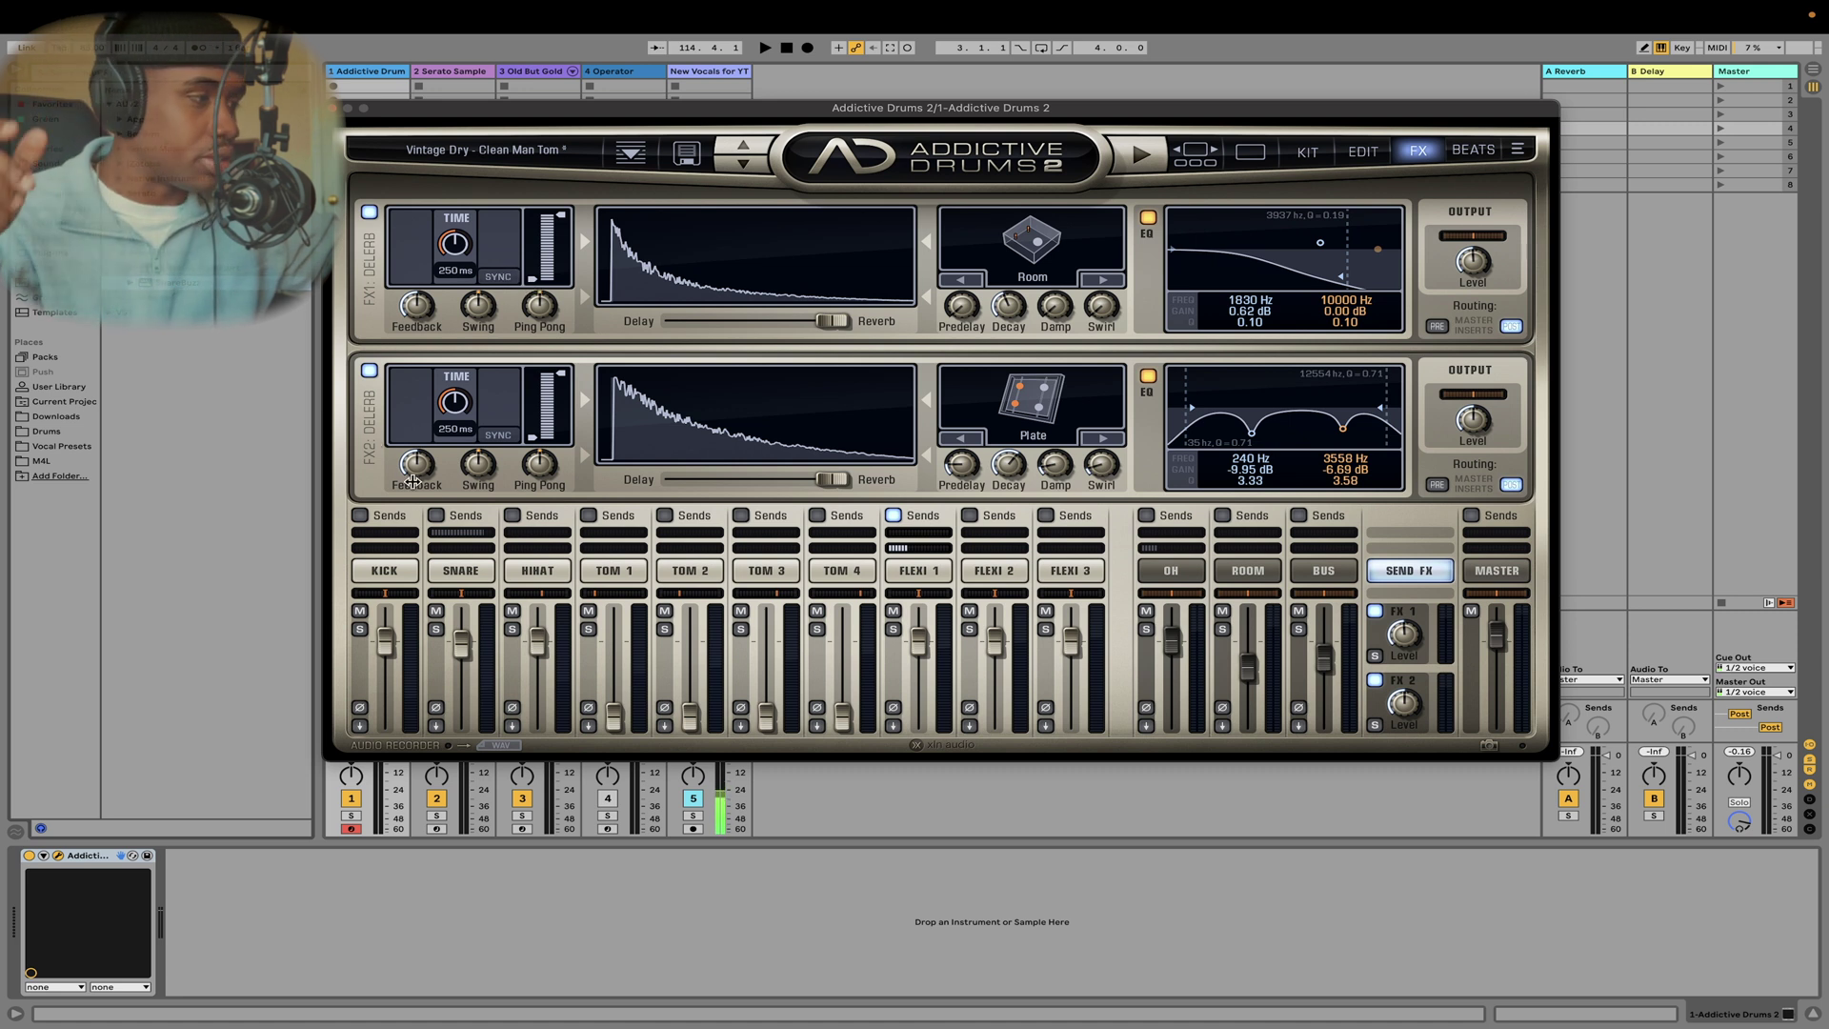
- Turn on the snare's effect sends and sweep the first Delerb's balance from reverb to delay and back near the middle
click(436, 514)
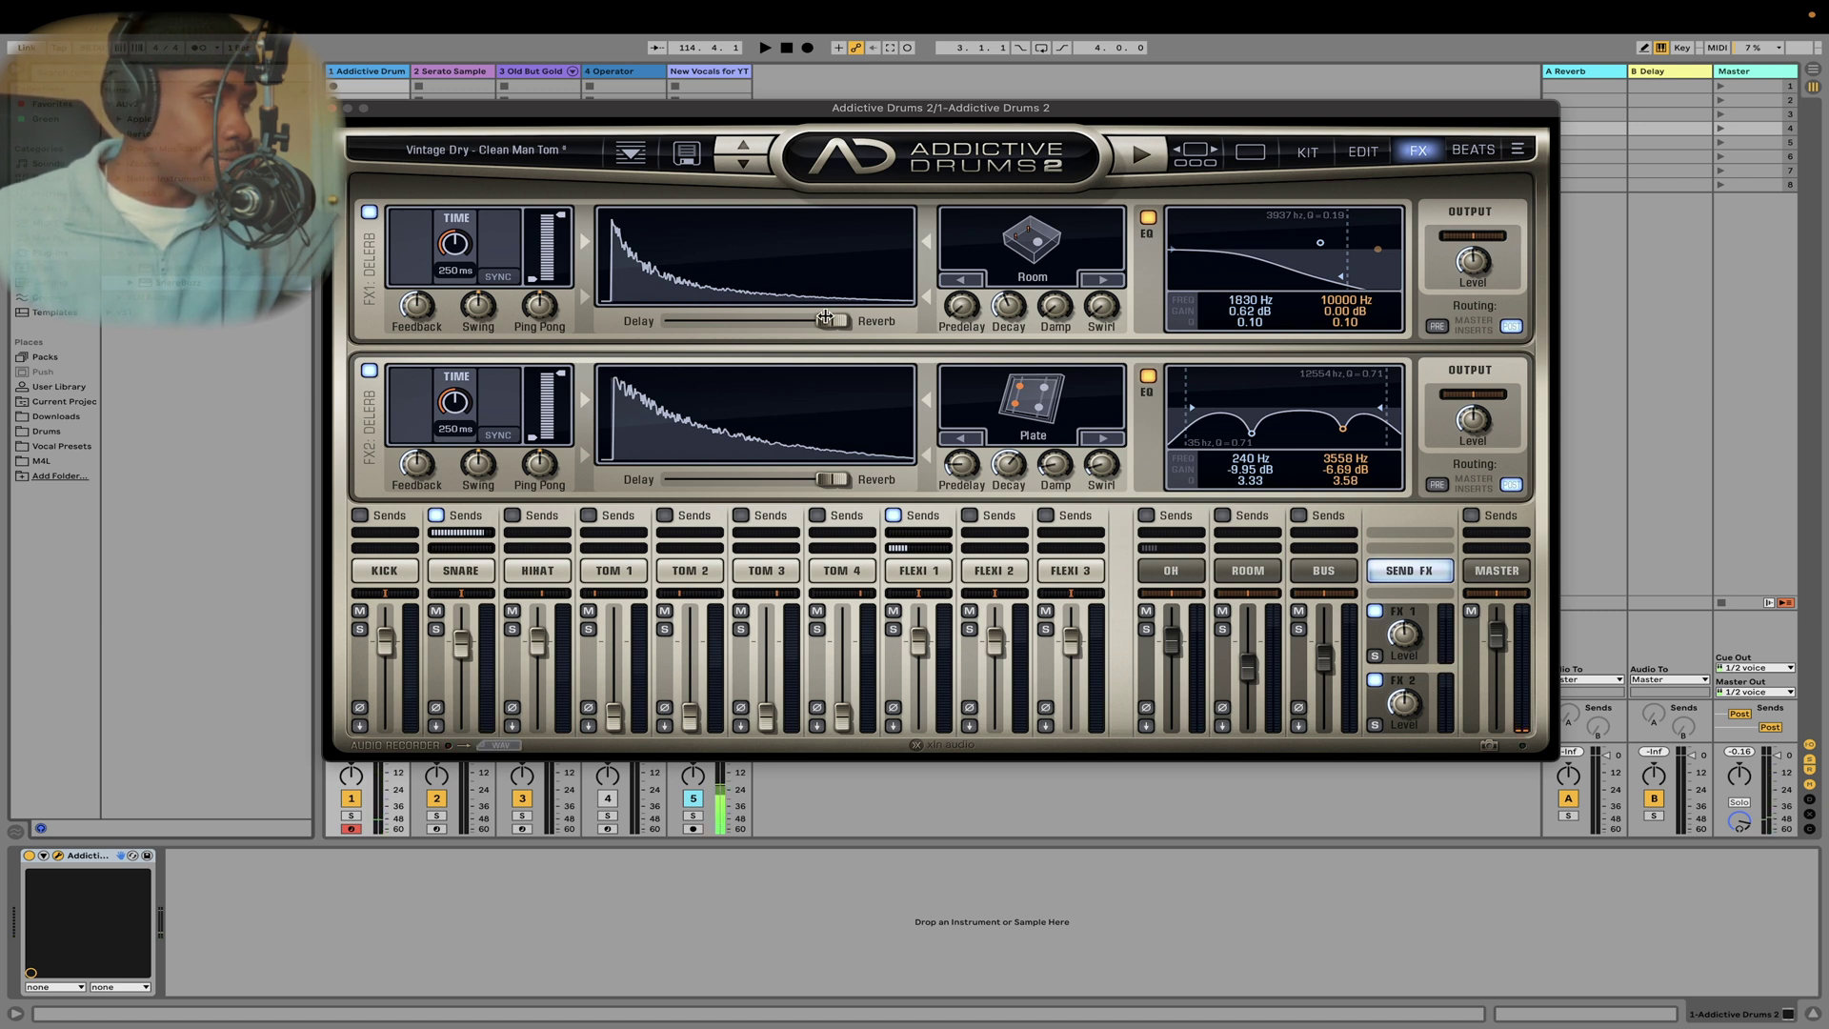
mouse_move(832, 322)
drag(832, 322, 827, 322)
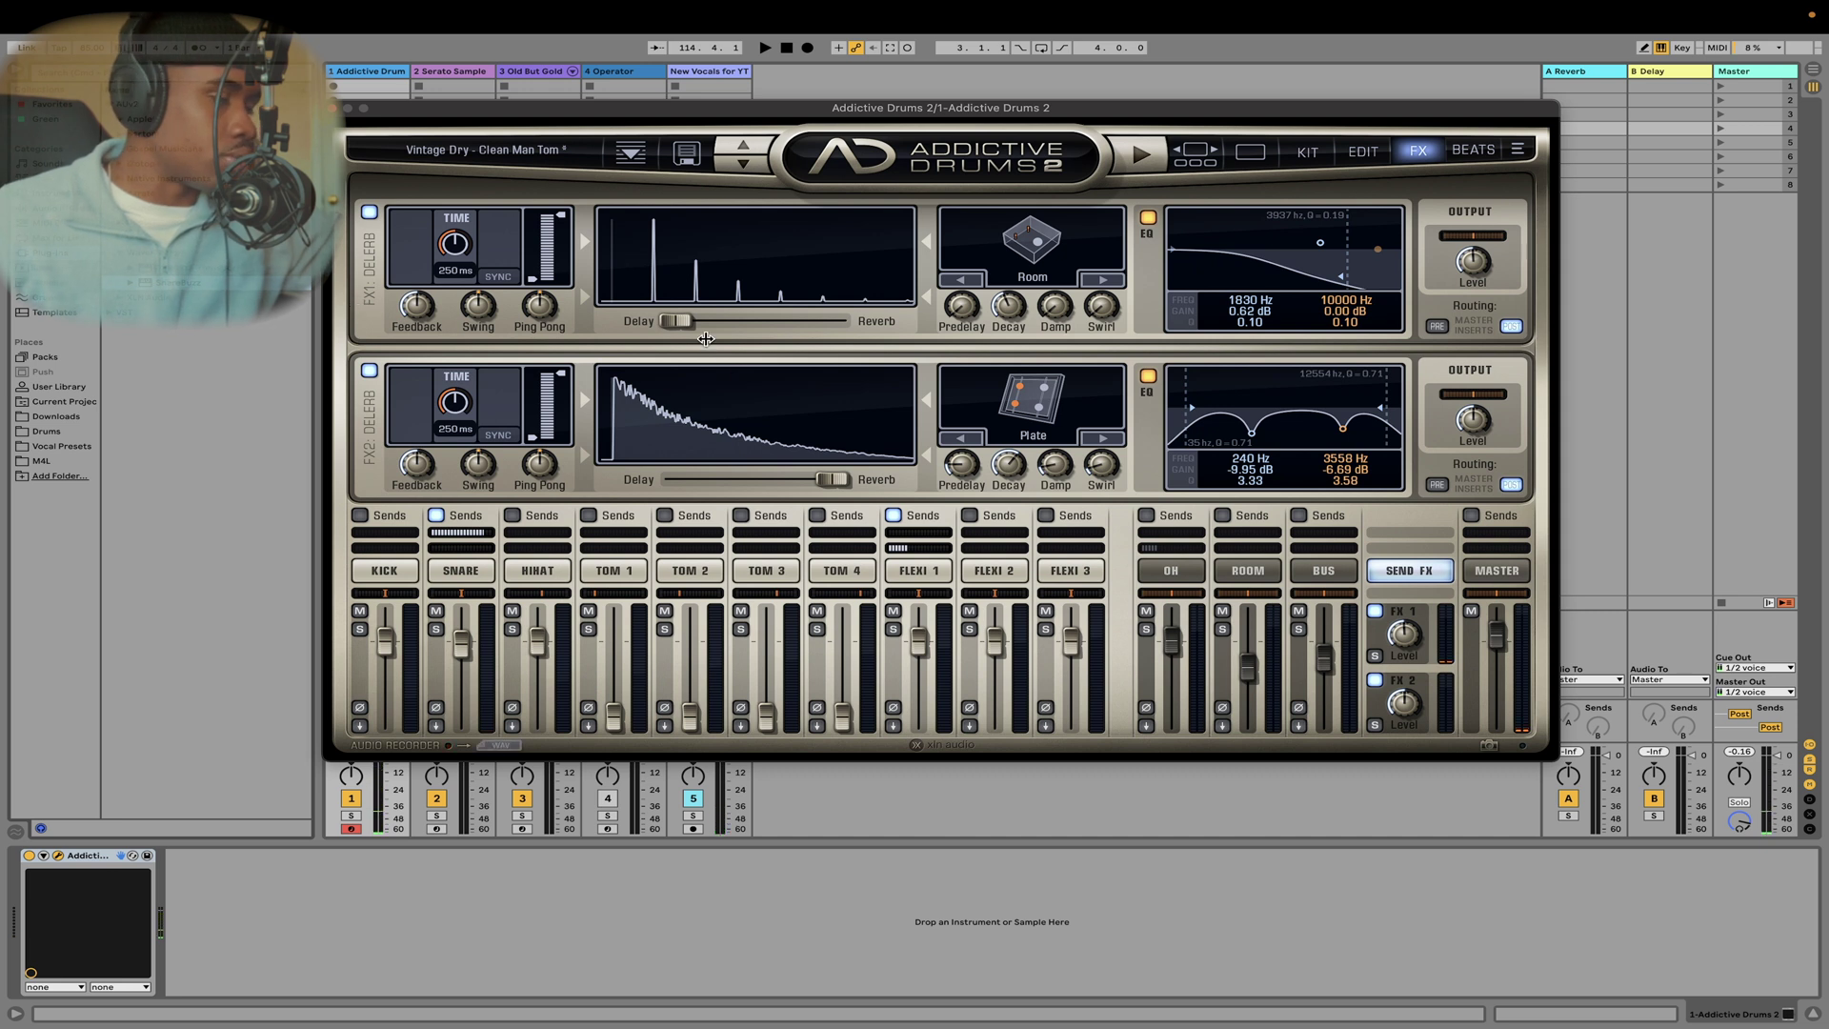
drag(663, 322, 736, 329)
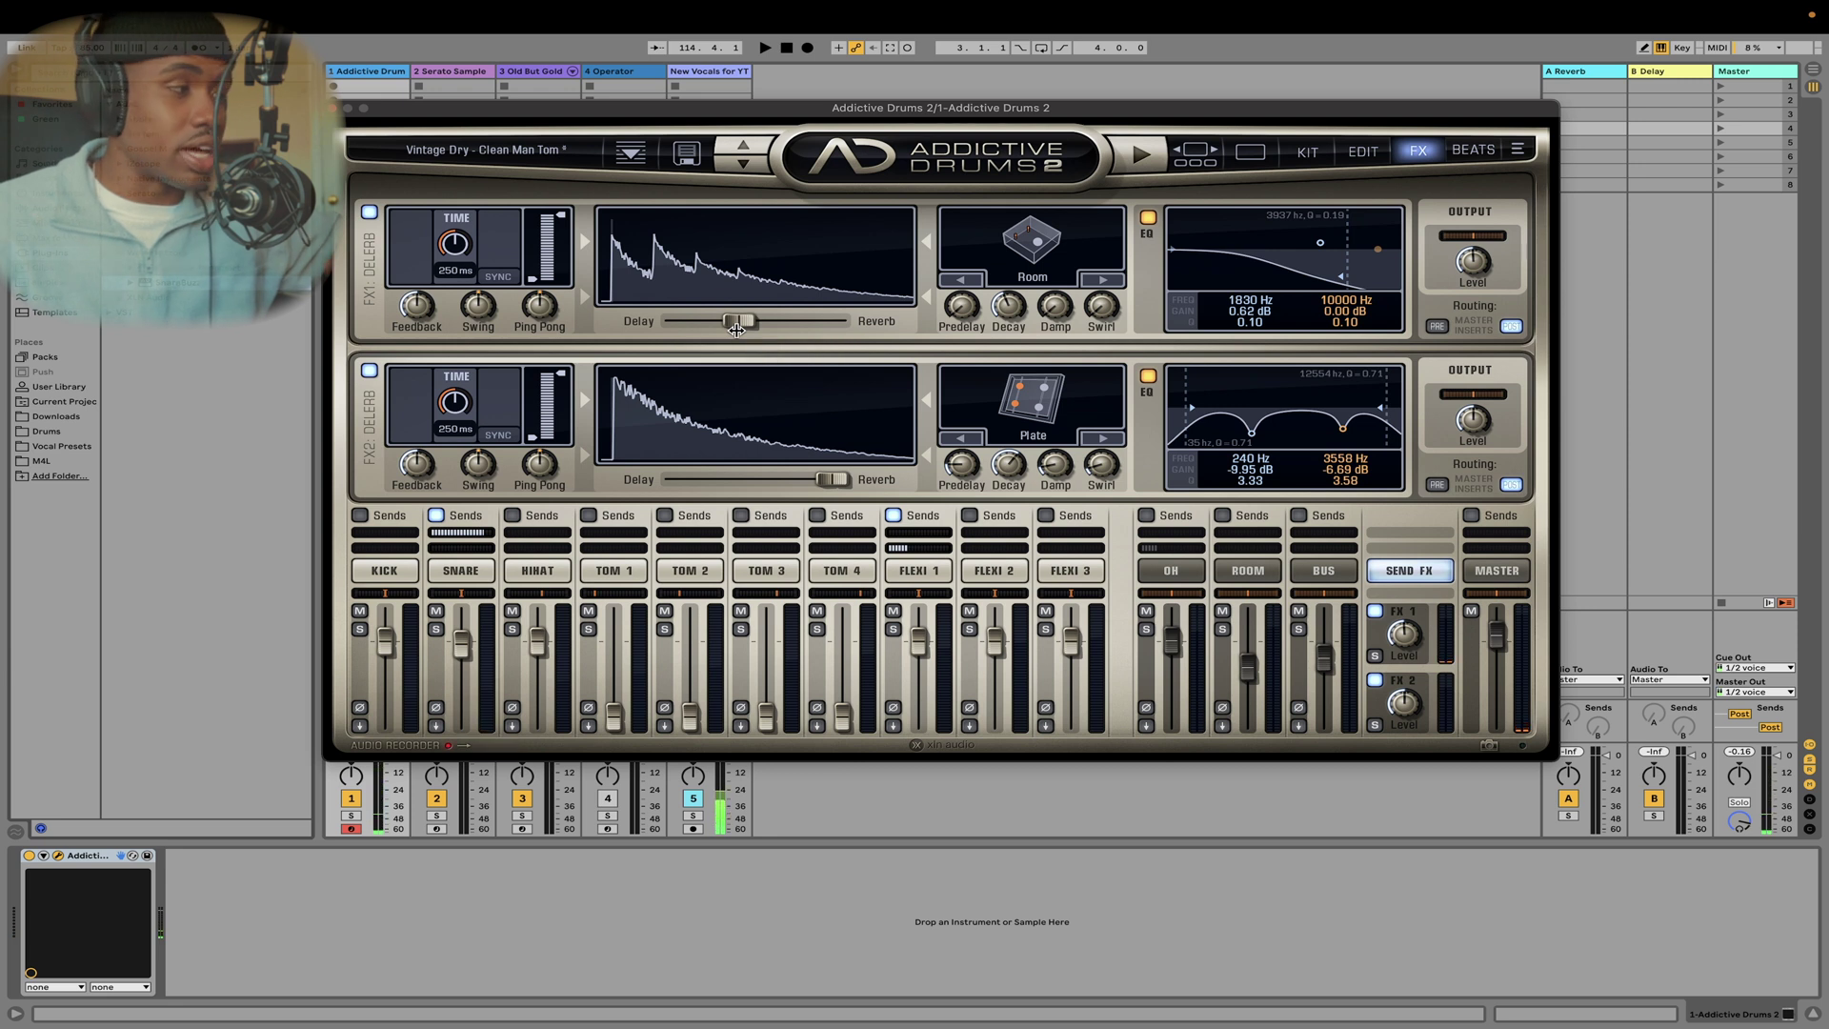
- Set the first Delerb fully to reverb, audition its Amb and Plate types, and switch it to Hall
click(963, 279)
drag(738, 321, 832, 321)
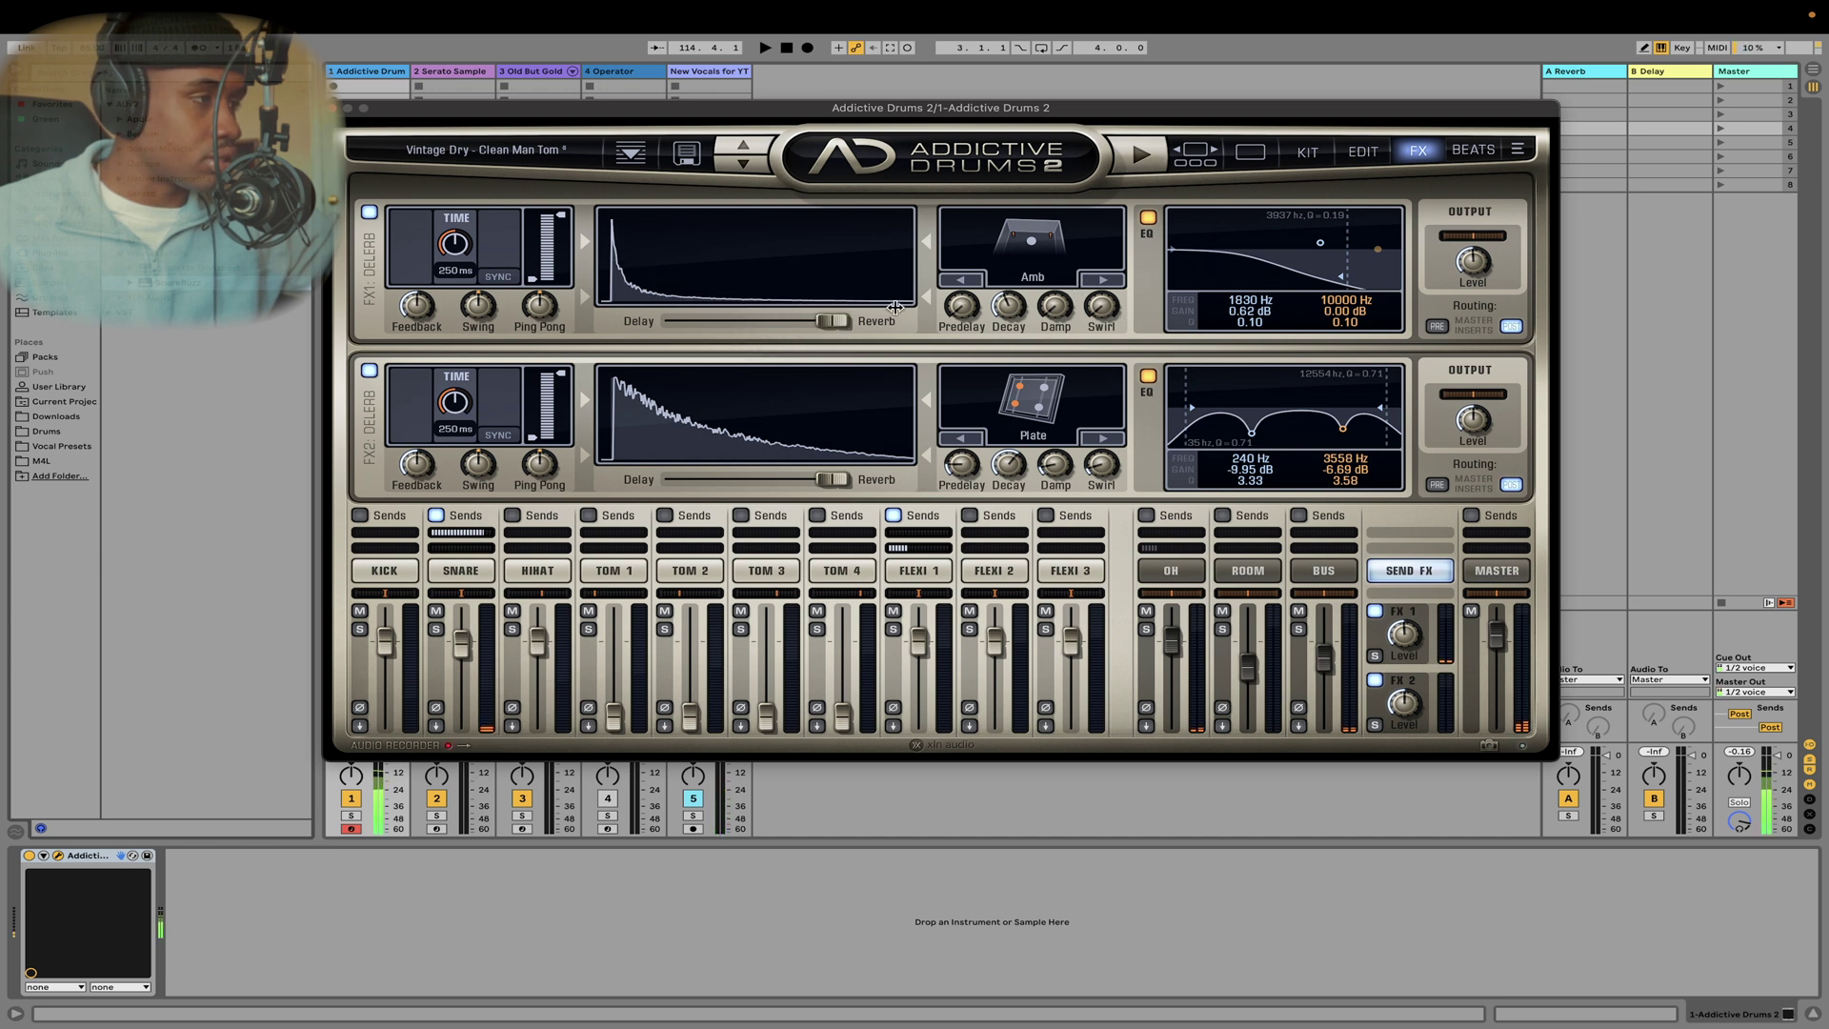
click(962, 280)
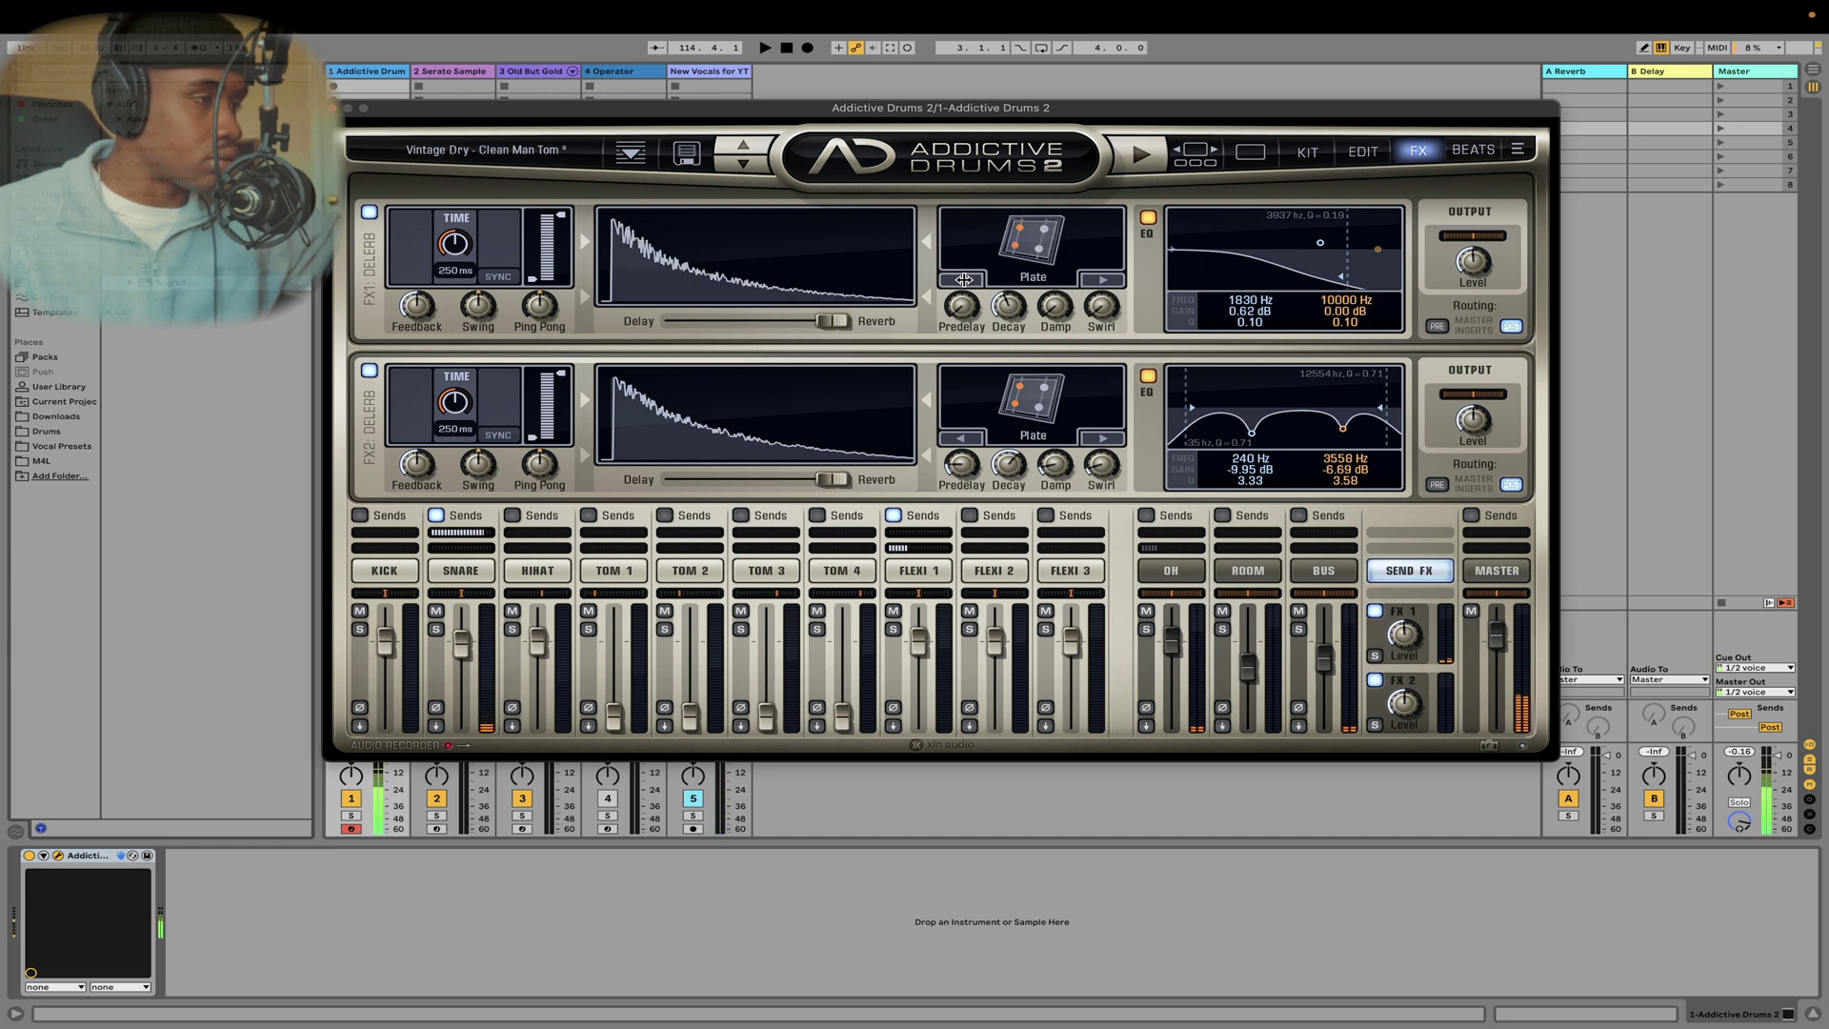
click(963, 279)
- Adjust the first Delerb's Hall reverb, trying Damp at 97% and Swirl at 100%, and move its EQ point
drag(995, 311, 1084, 193)
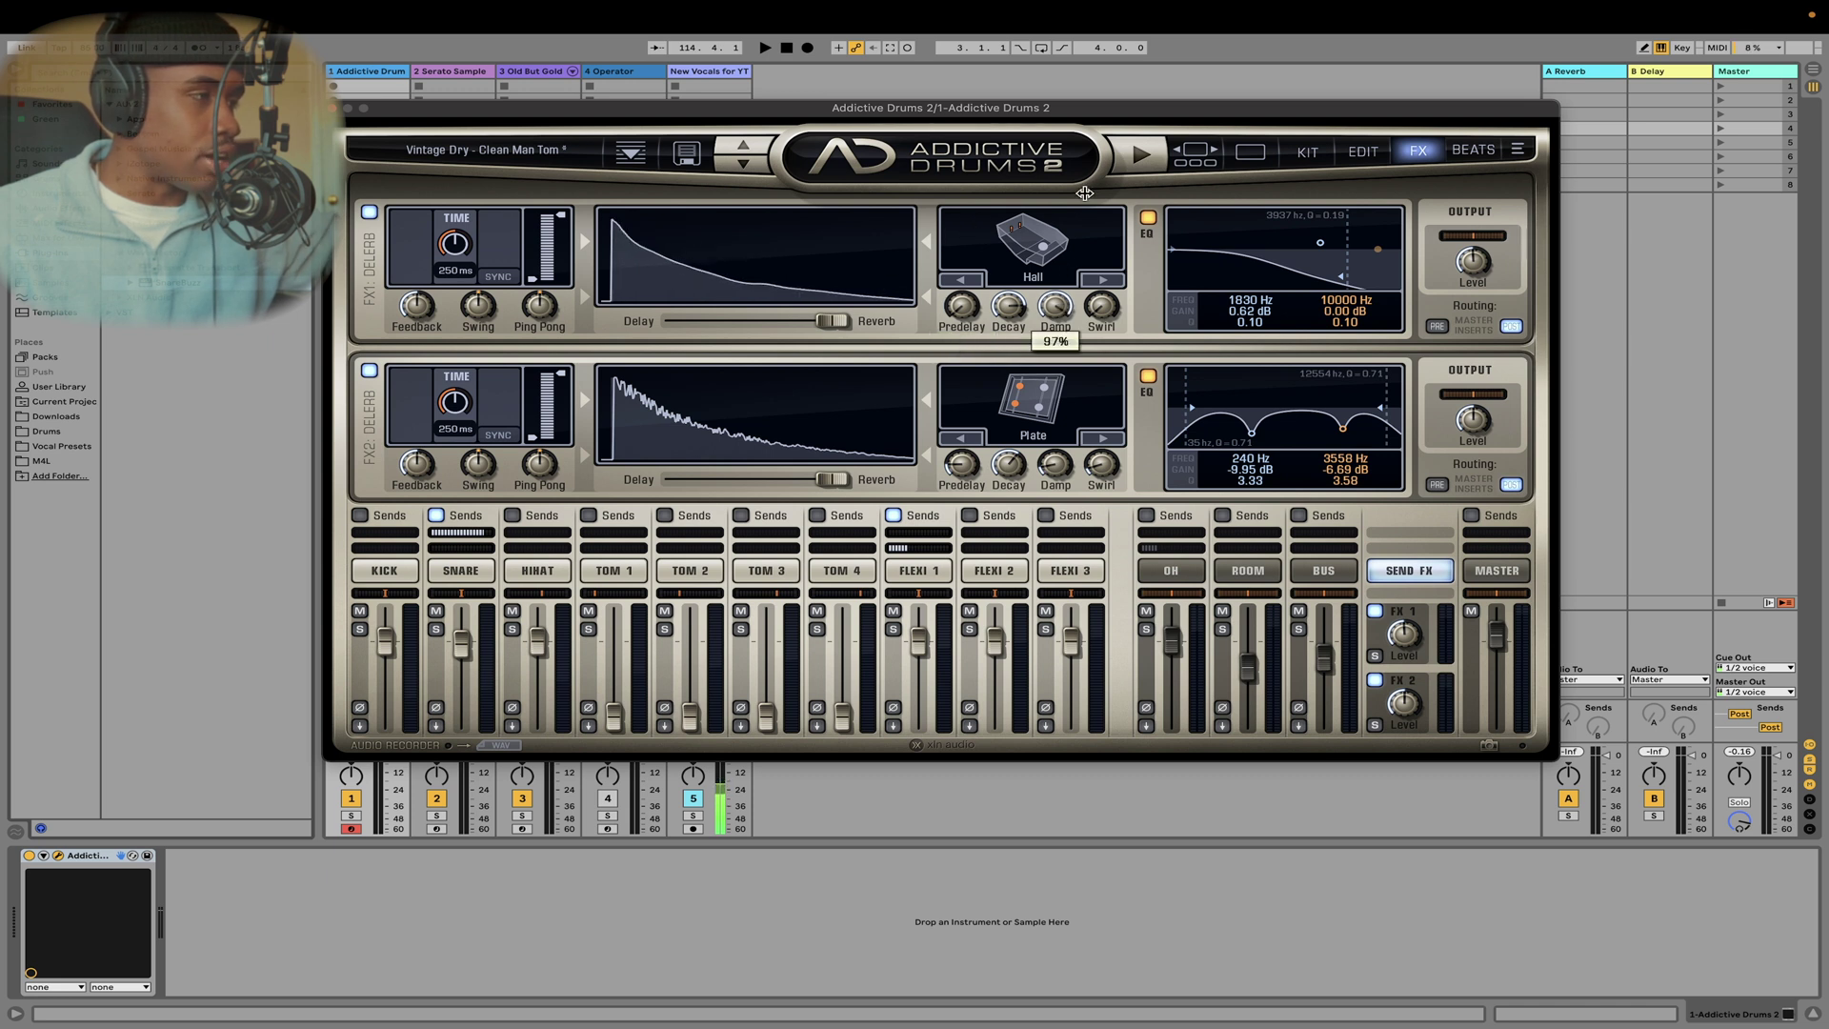
mouse_move(1110, 326)
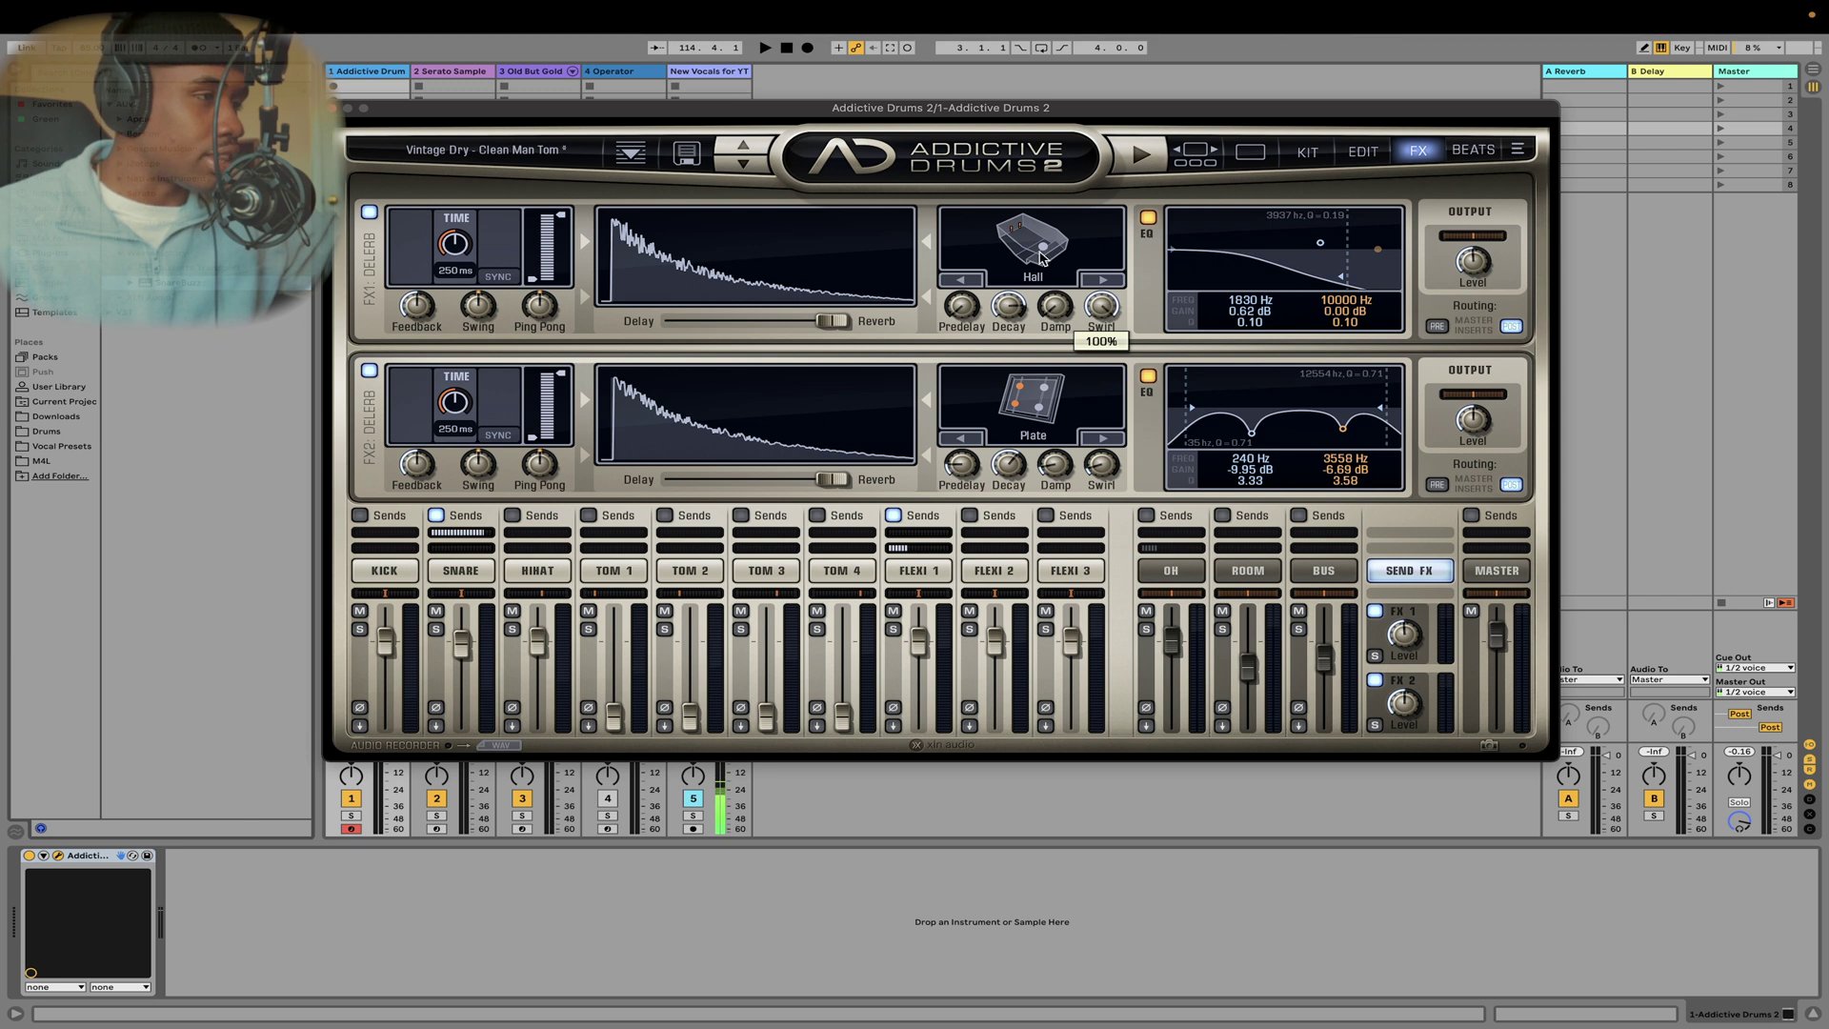
mouse_move(1007, 323)
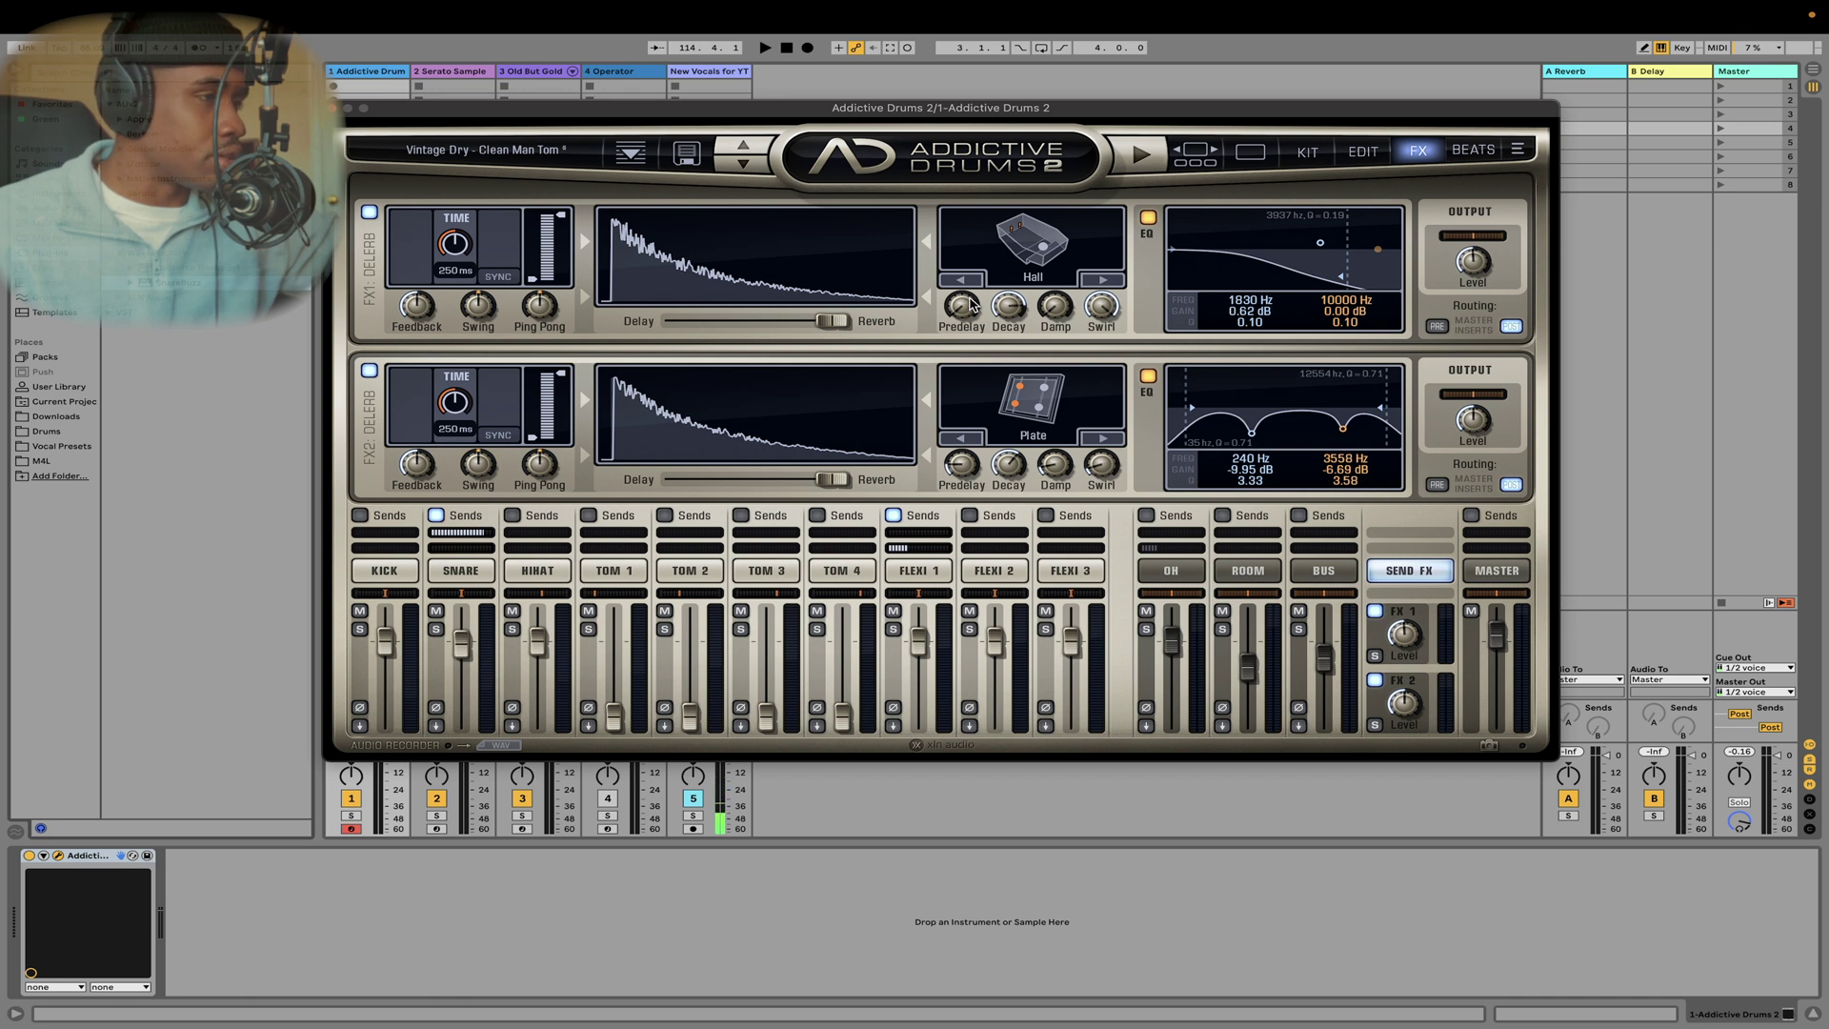
drag(1054, 305, 698, 654)
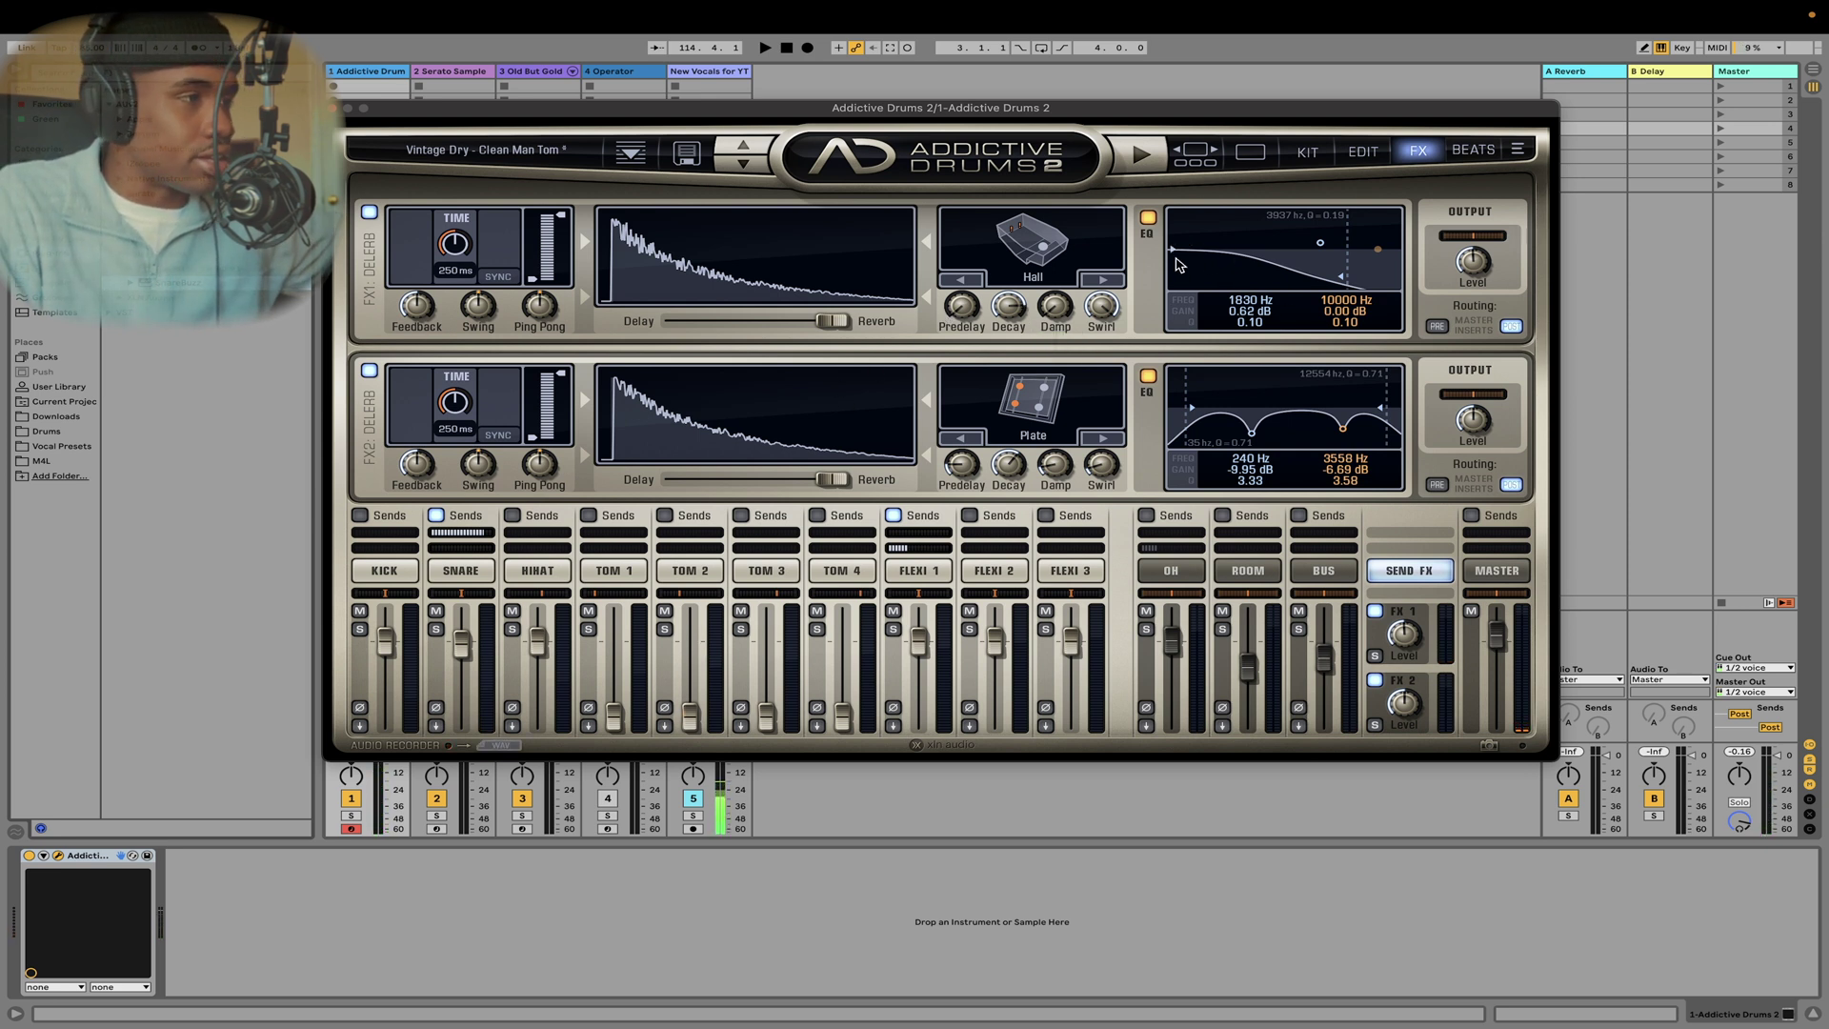
drag(1321, 242, 1283, 252)
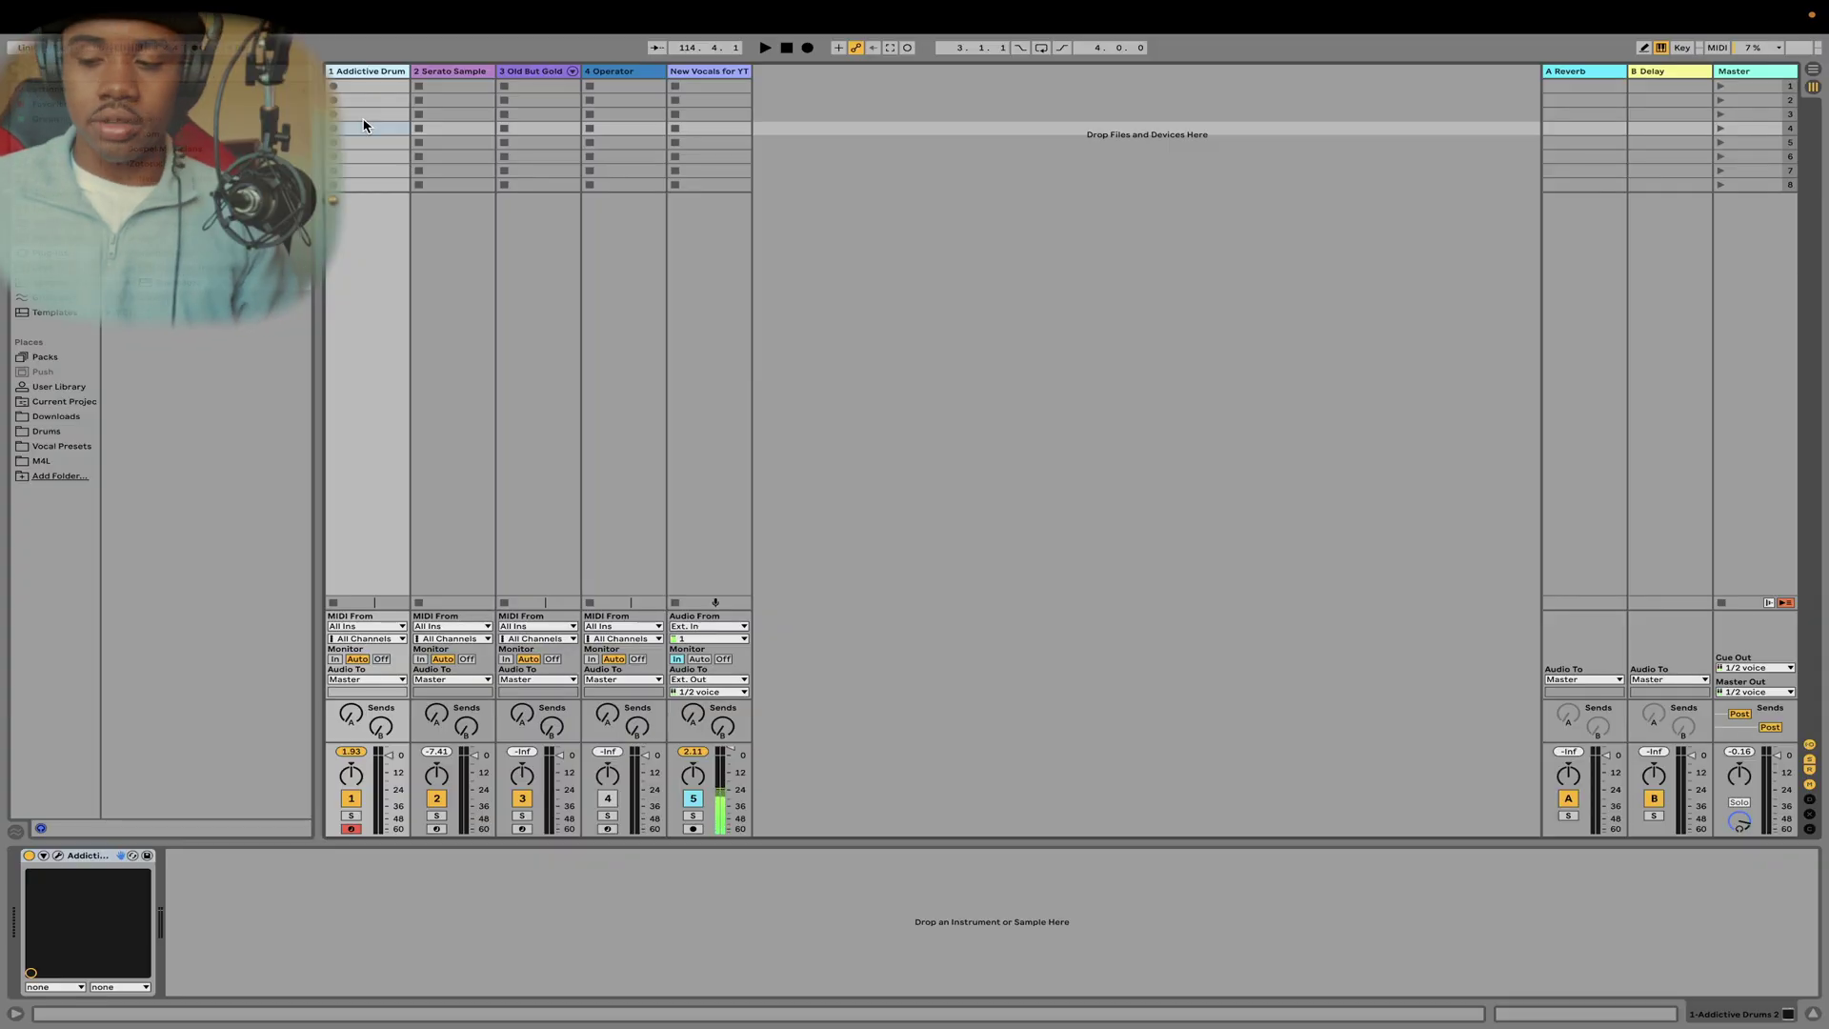
- Reopen the Addictive Drums 2 preset gallery and audition the Vintage Dry presets 78 RPM Monokit, Man Machine and Soundcheck
click(58, 855)
click(1239, 156)
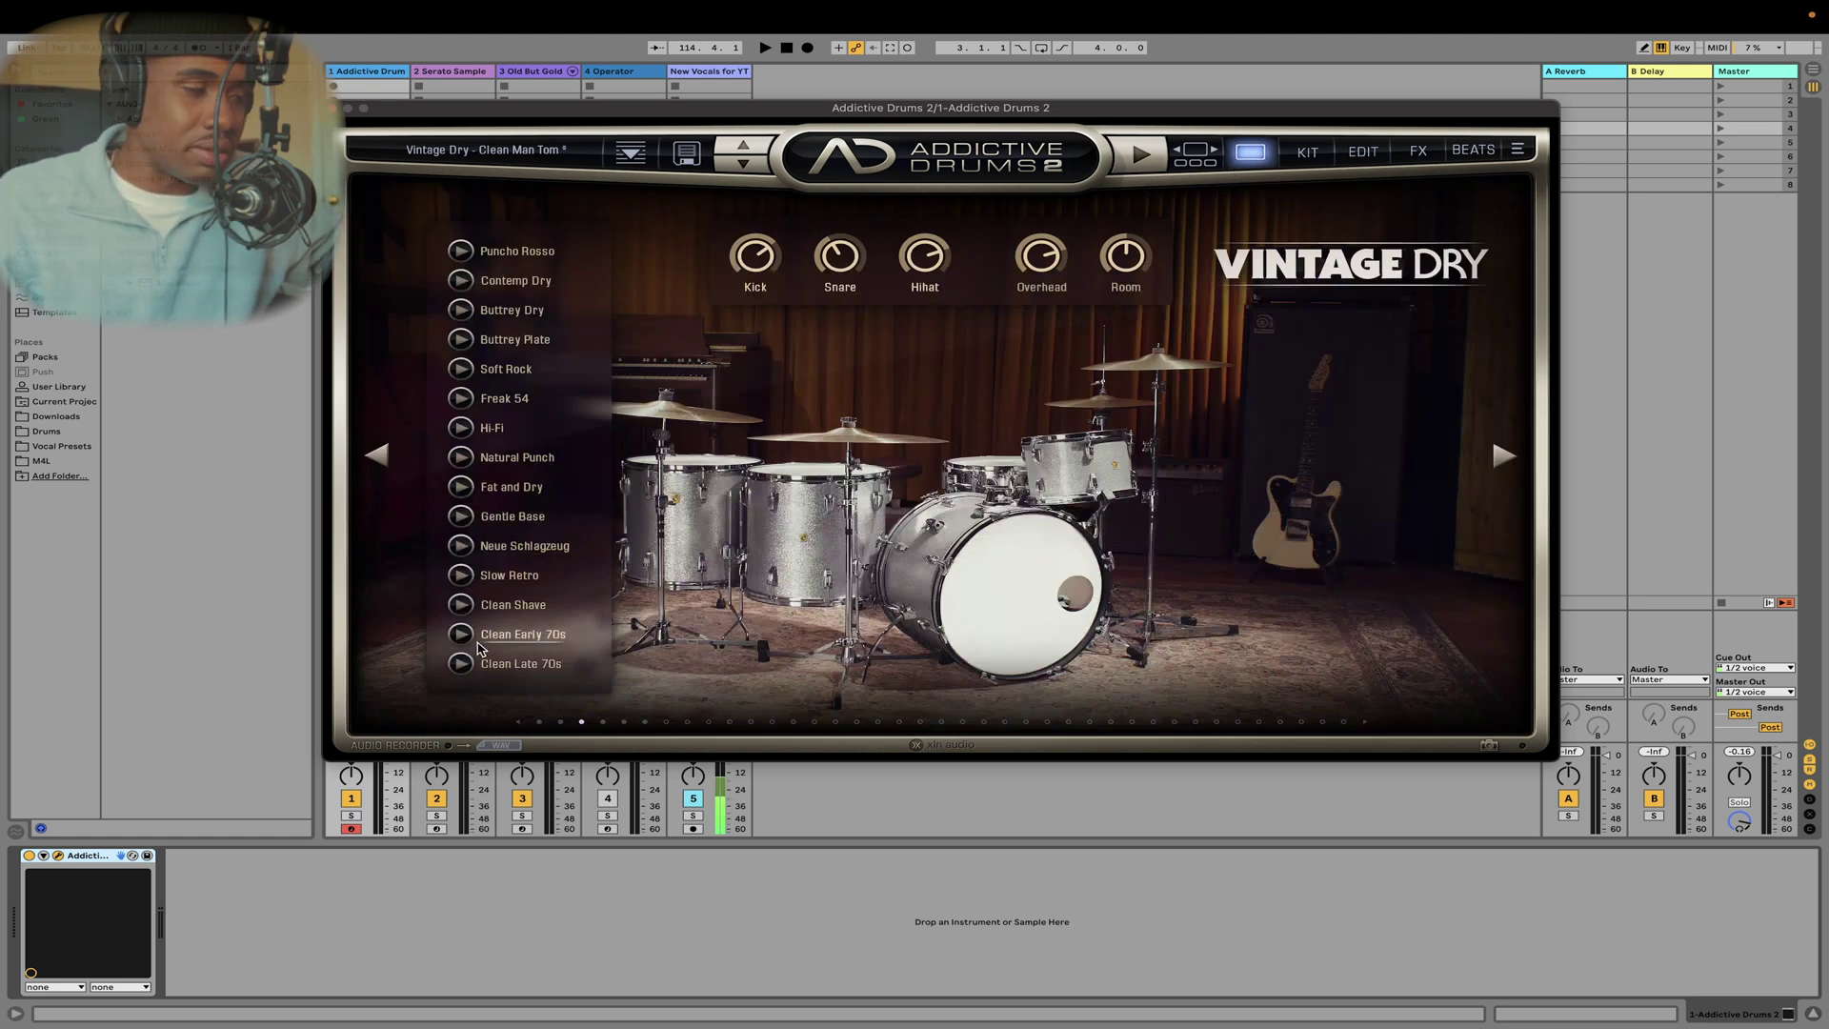
scroll(858, 648, right, 2)
click(1333, 604)
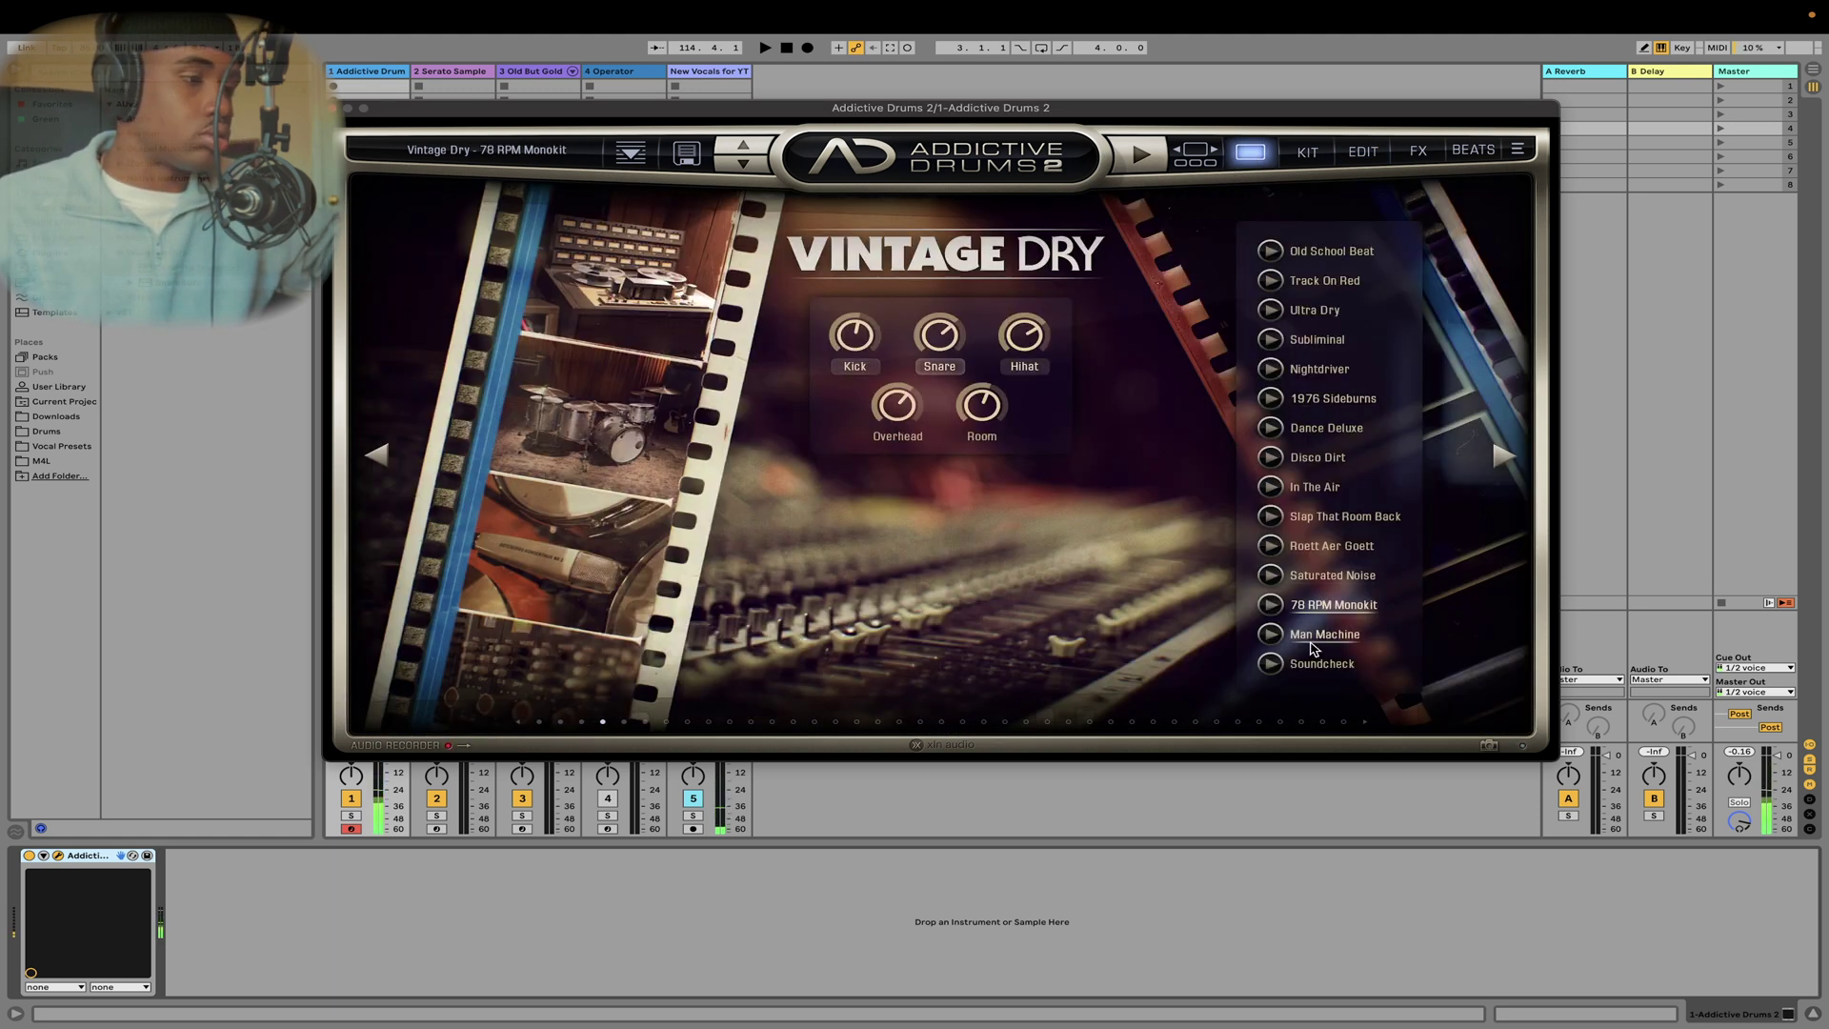
click(1315, 644)
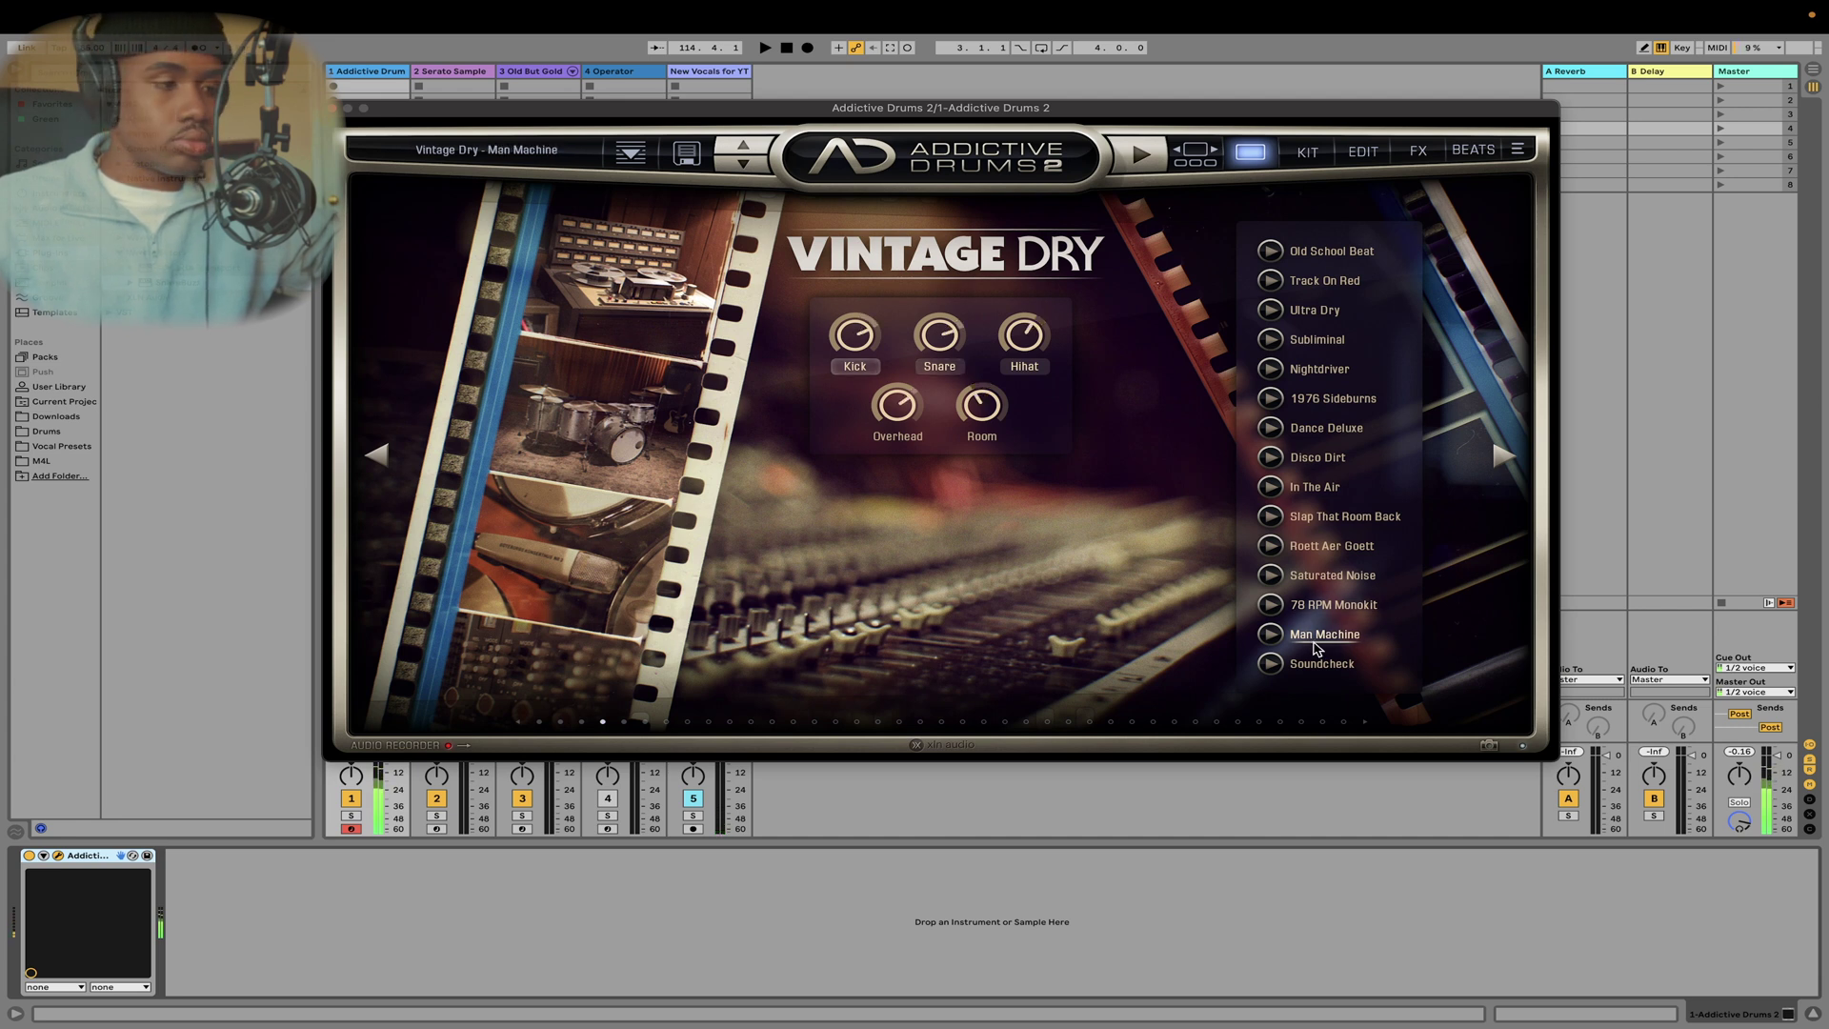
click(1321, 664)
- Audition the Funk presets I Wanna Be Yours and Mellow Dirty Tight, and load Phat Phunk
scroll(538, 486, right, 2)
click(538, 486)
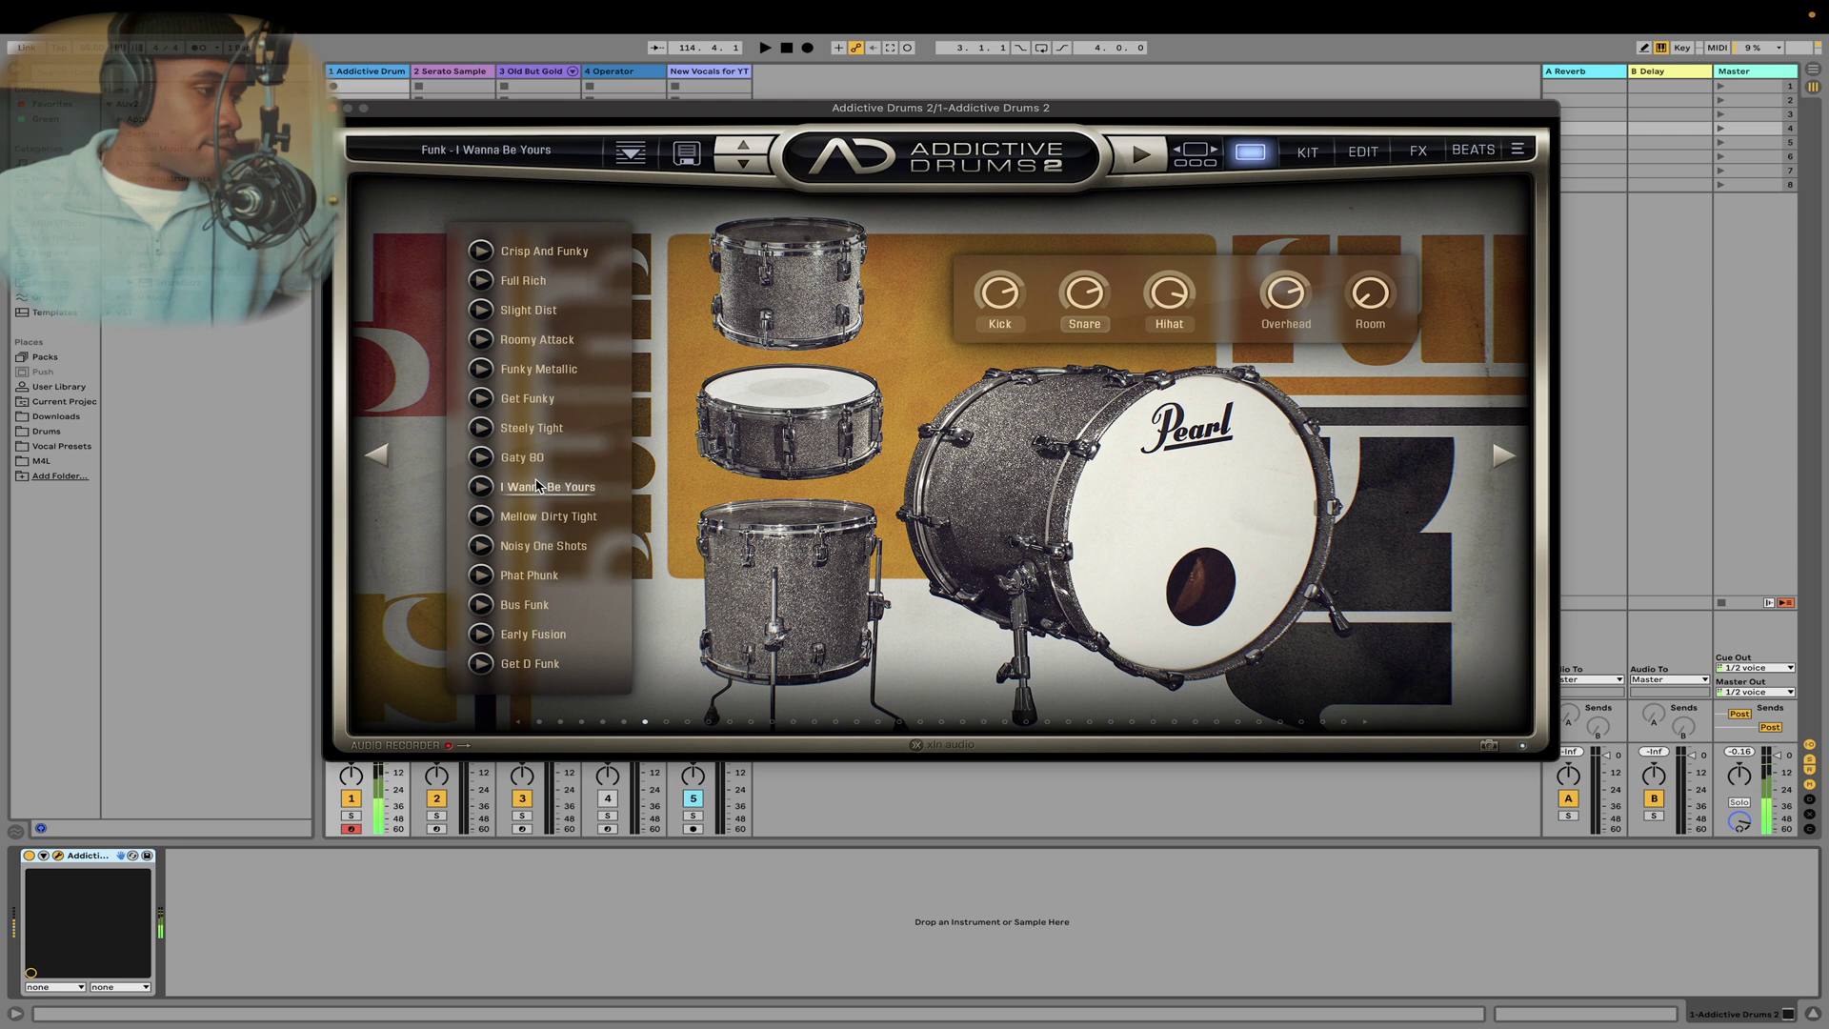
click(549, 517)
click(529, 575)
- Reopen Addictive Drums 2 from the first track and show the editing controls for the Phat Phunk kit
click(694, 800)
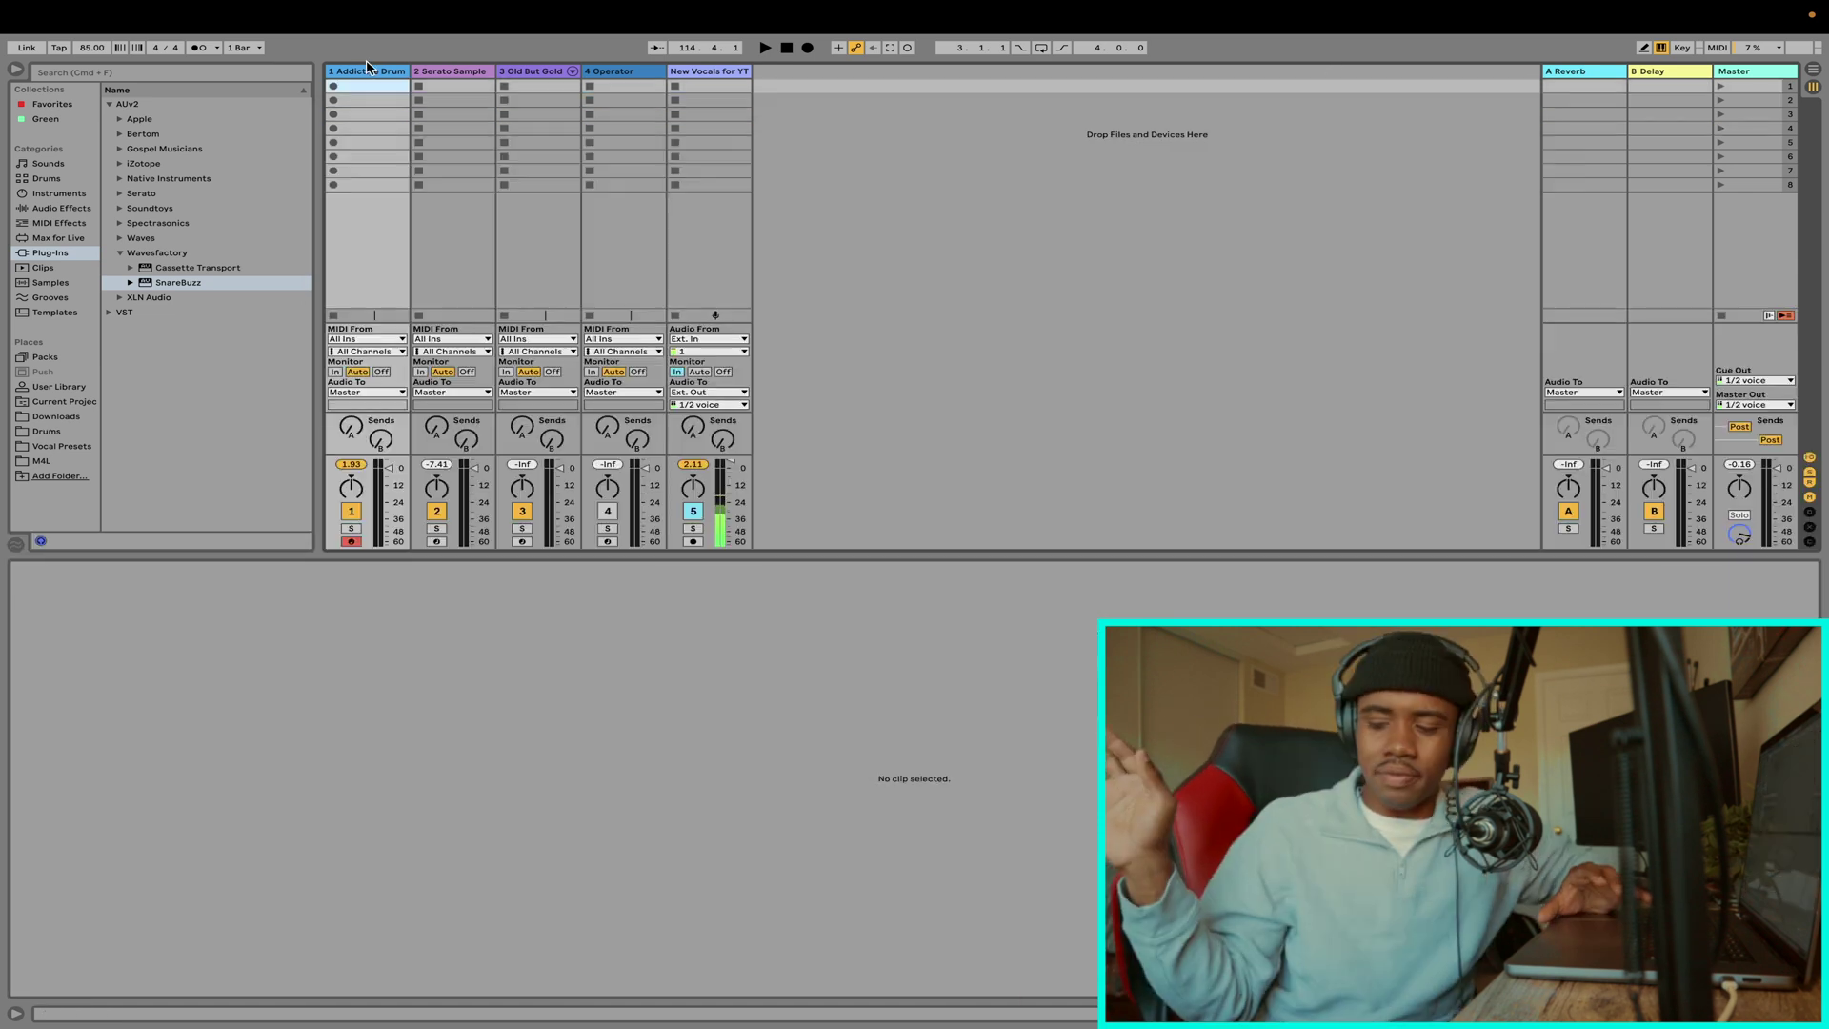
click(373, 70)
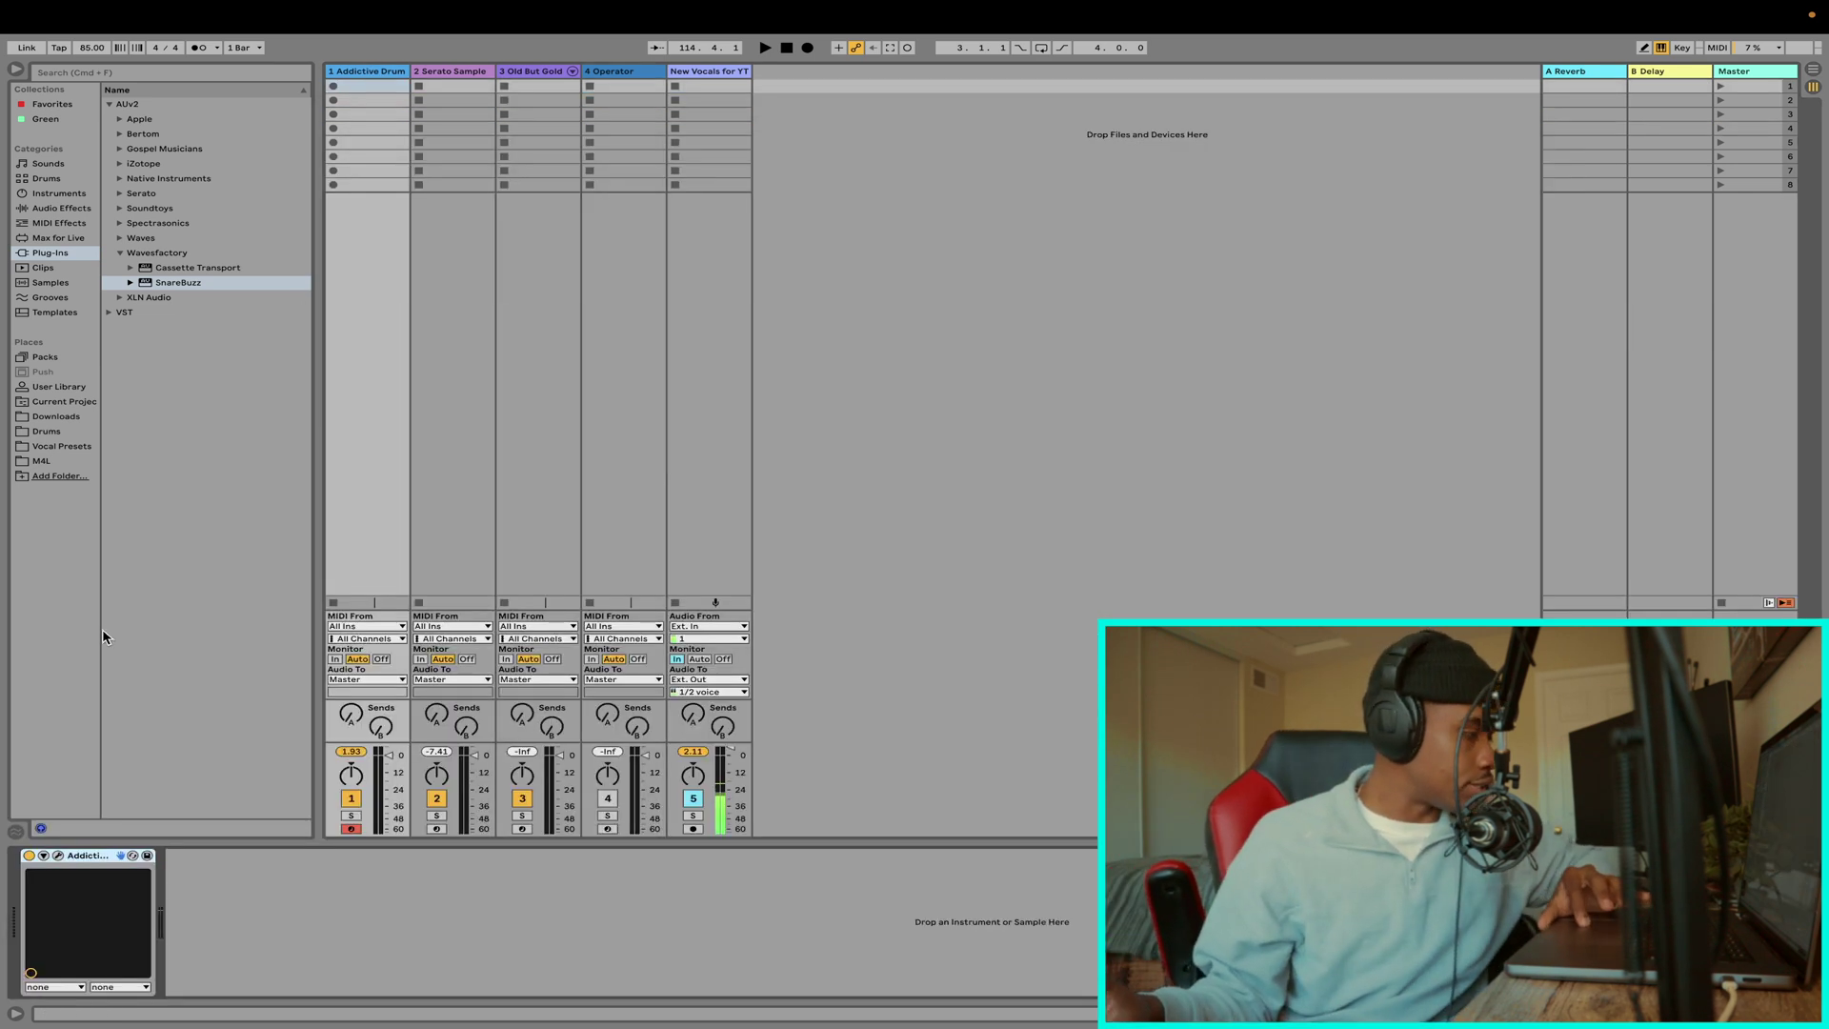
click(58, 855)
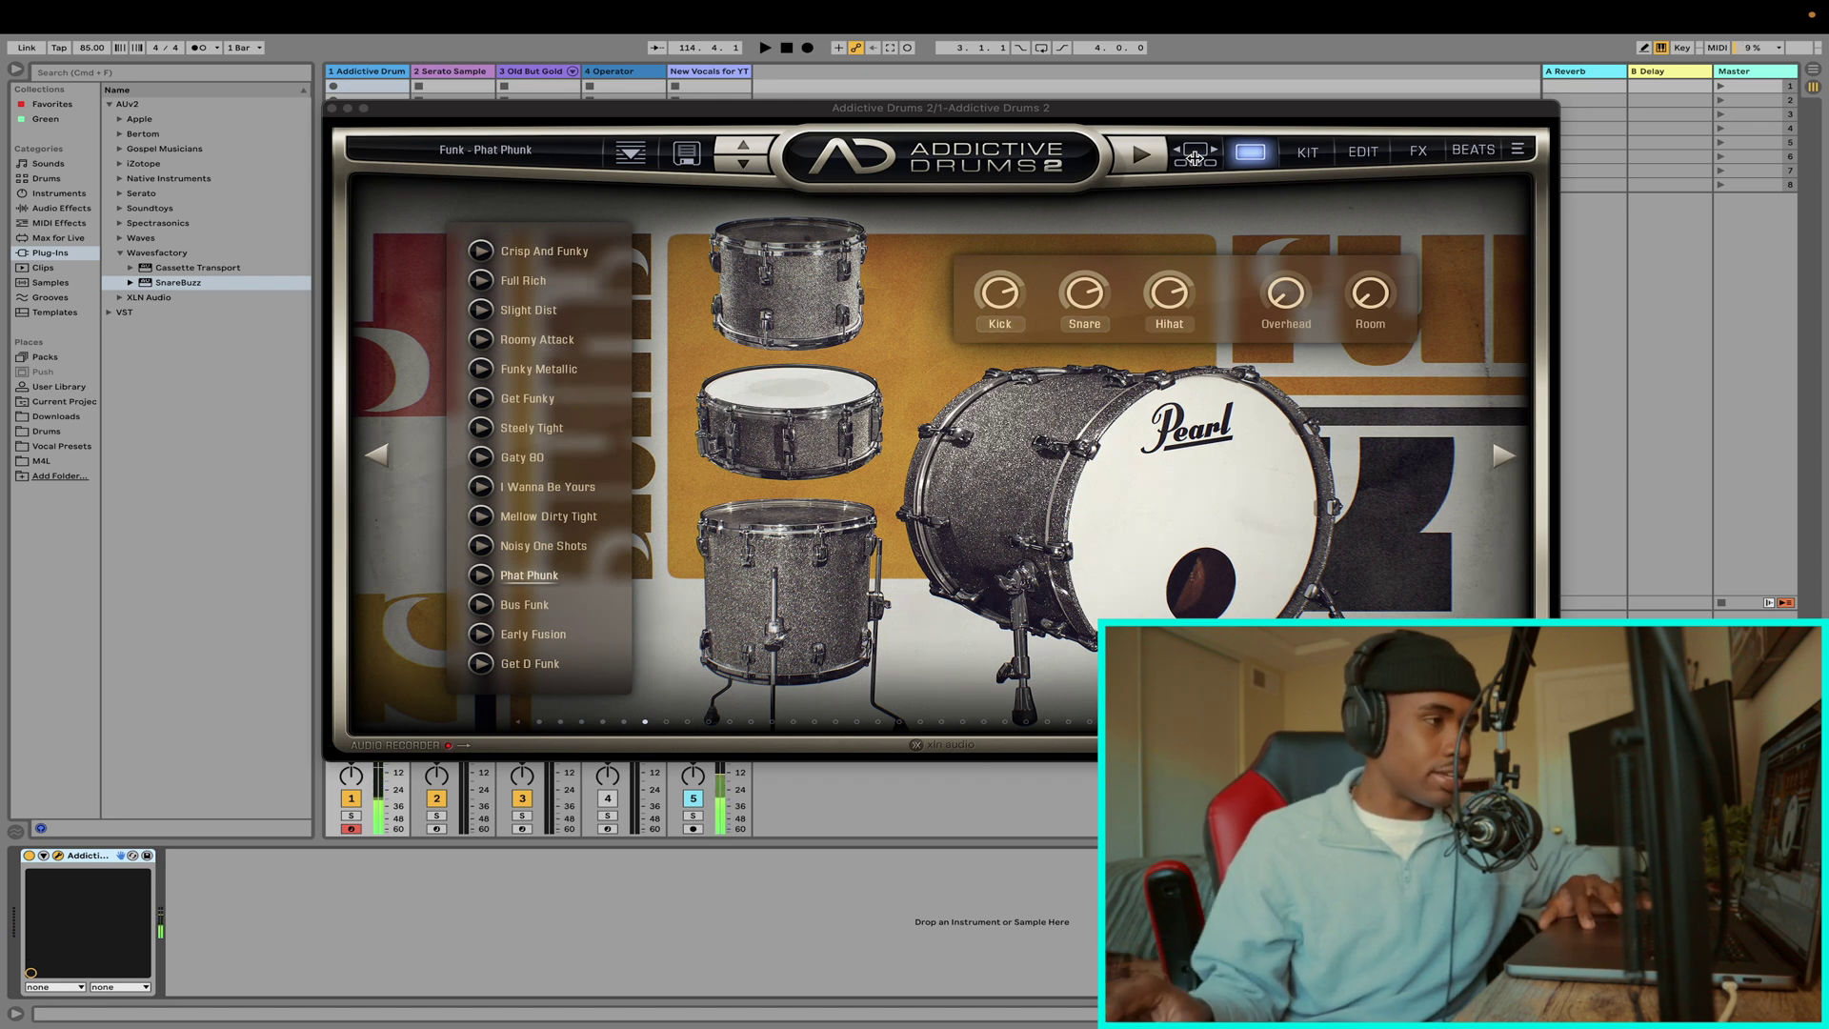
click(1297, 152)
click(1348, 154)
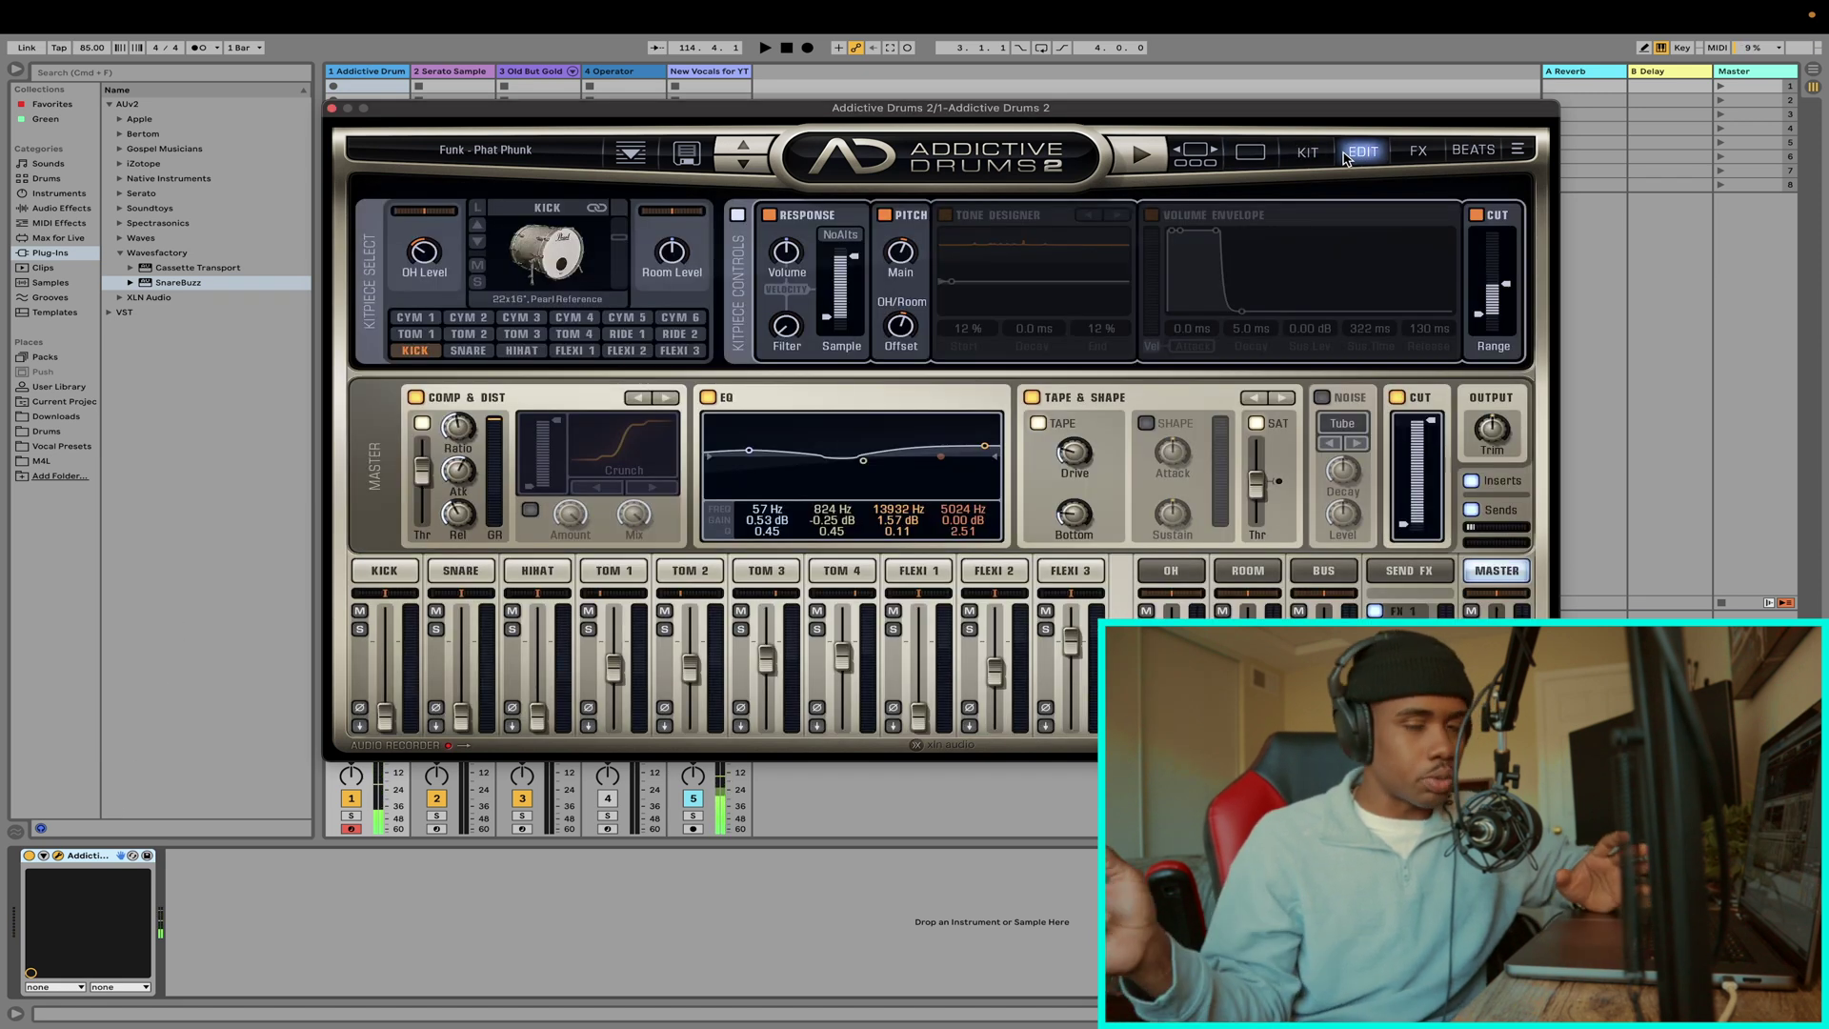
- Turn on the kick's Volume Envelope and shorten its sustain time to 23.4 ms
click(1152, 214)
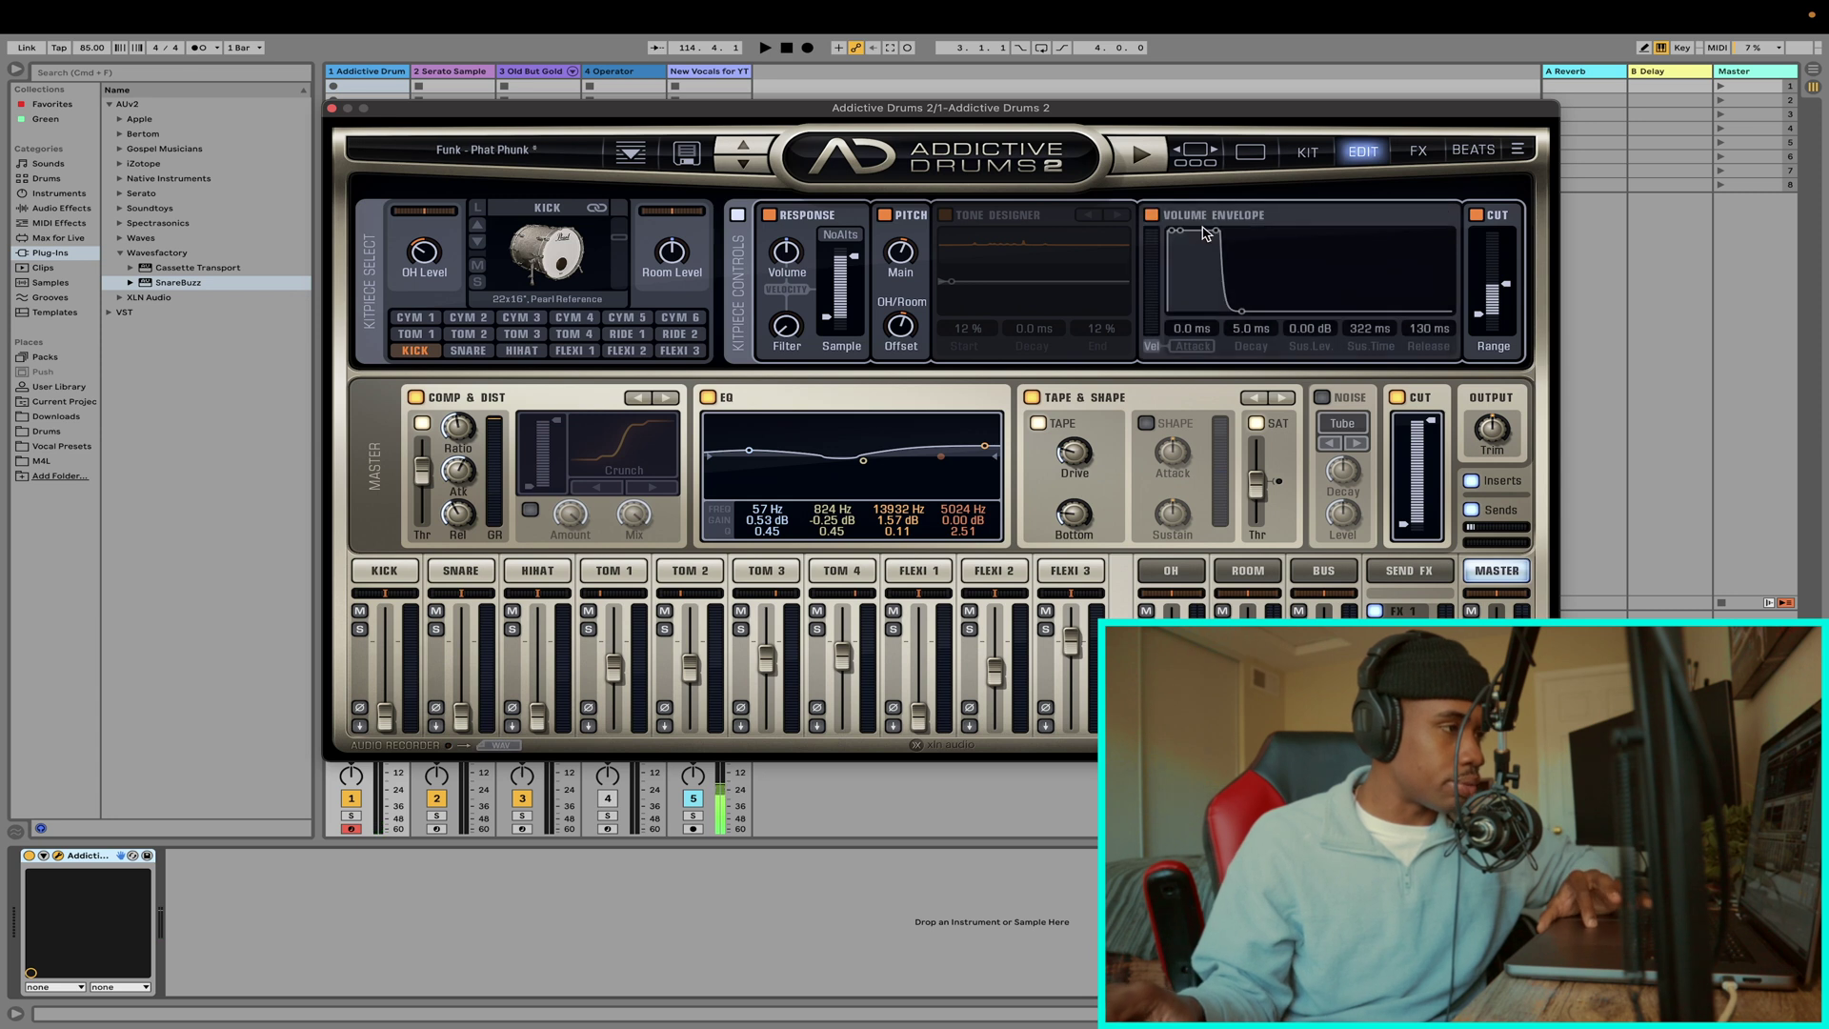
drag(1213, 233, 1188, 233)
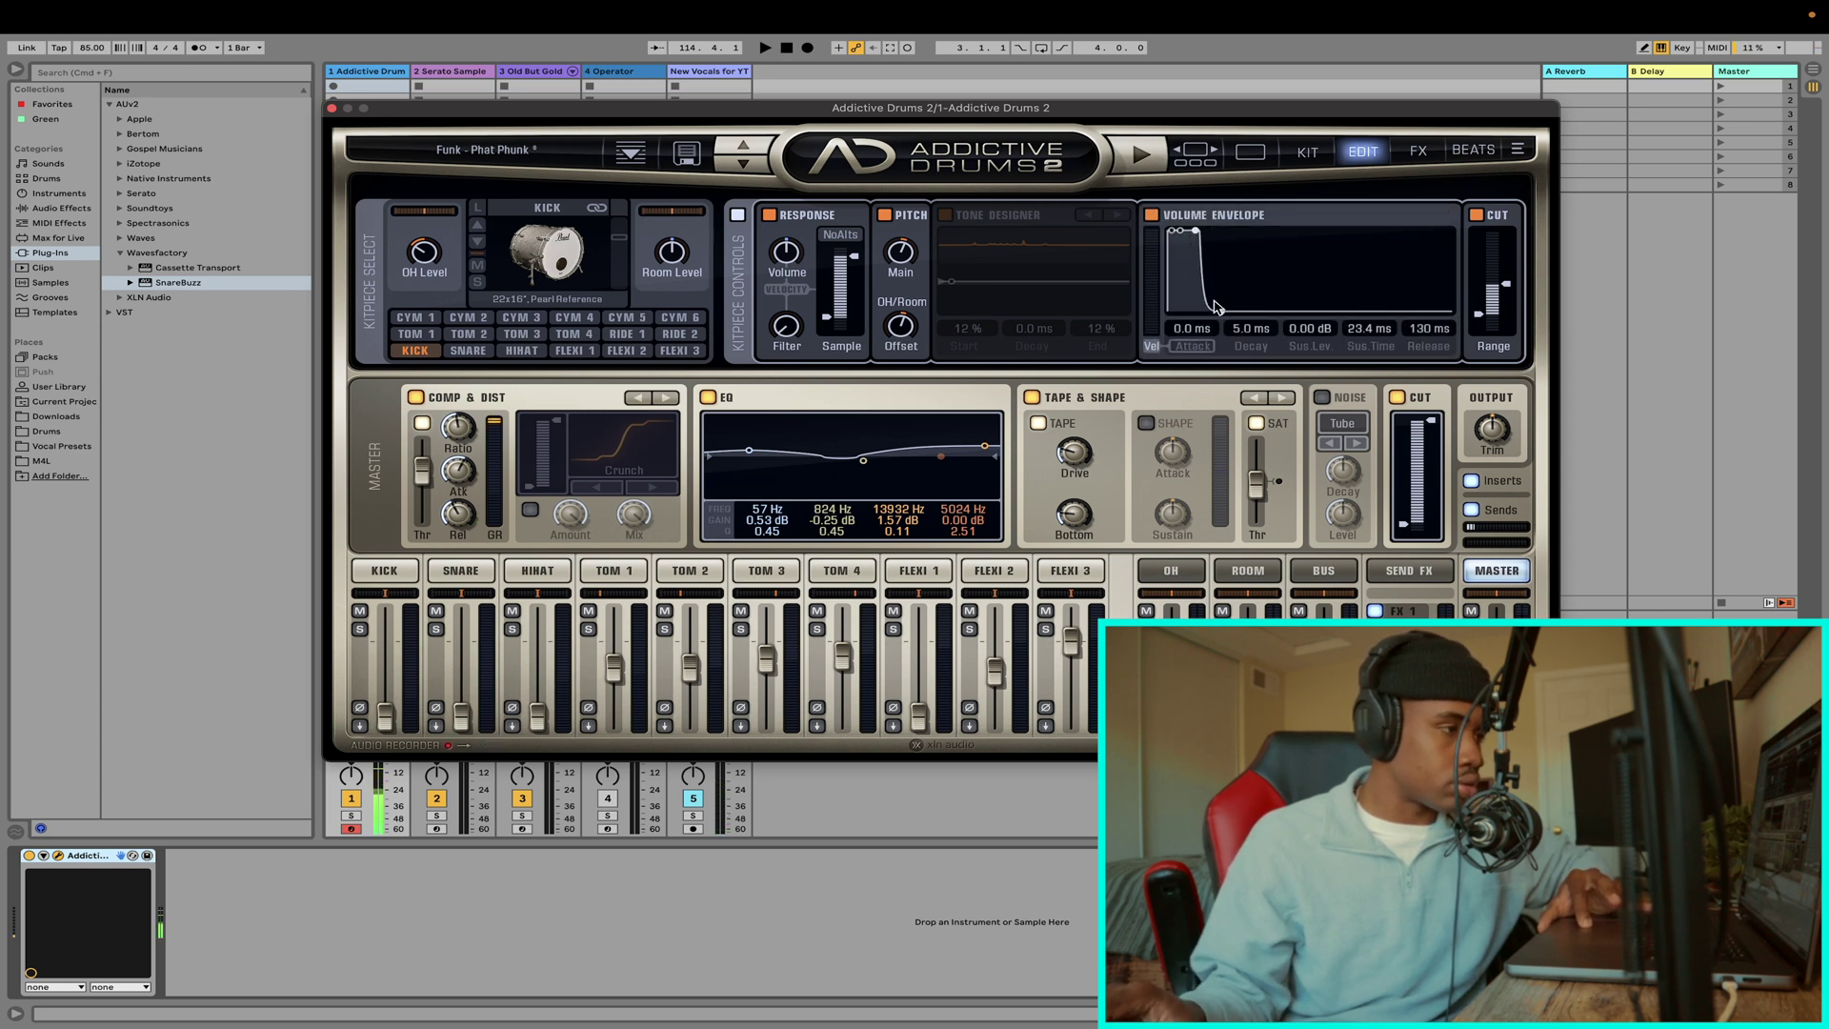
- Set the kick's Volume Envelope release to 804 ms and lower both limits of its Cut range
drag(1223, 312, 1235, 312)
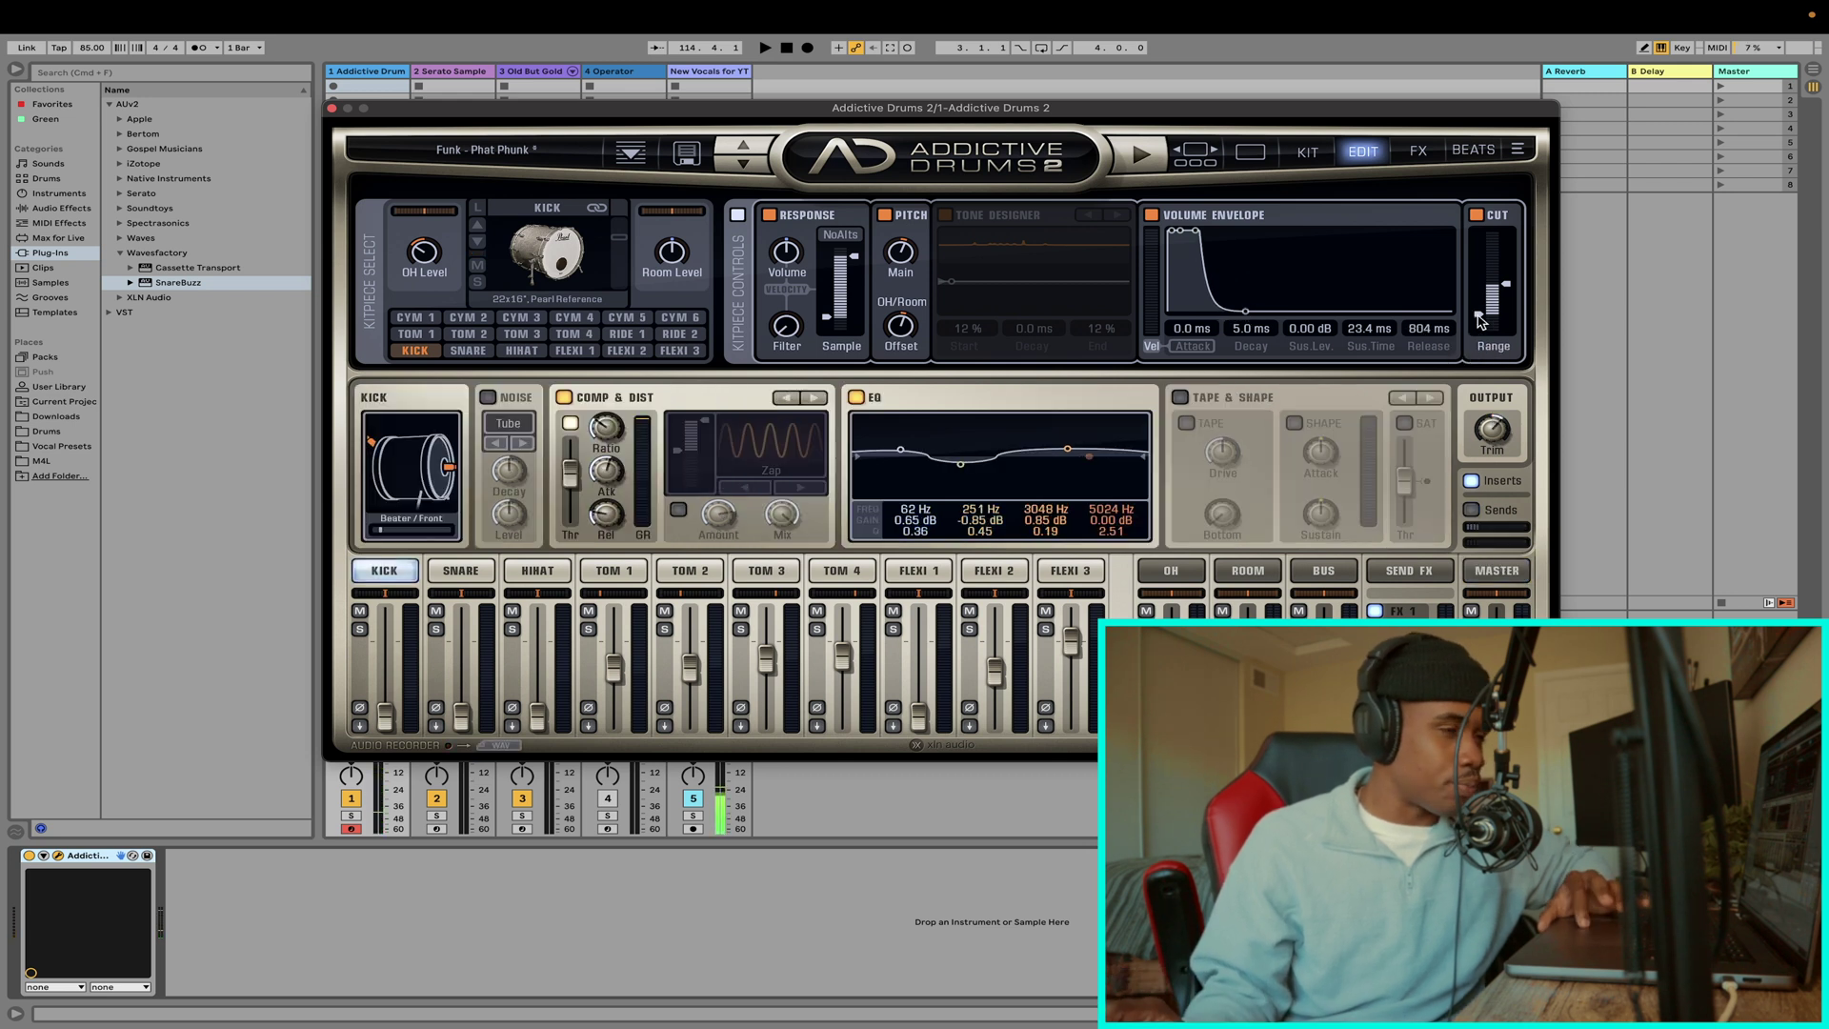
mouse_move(1480, 321)
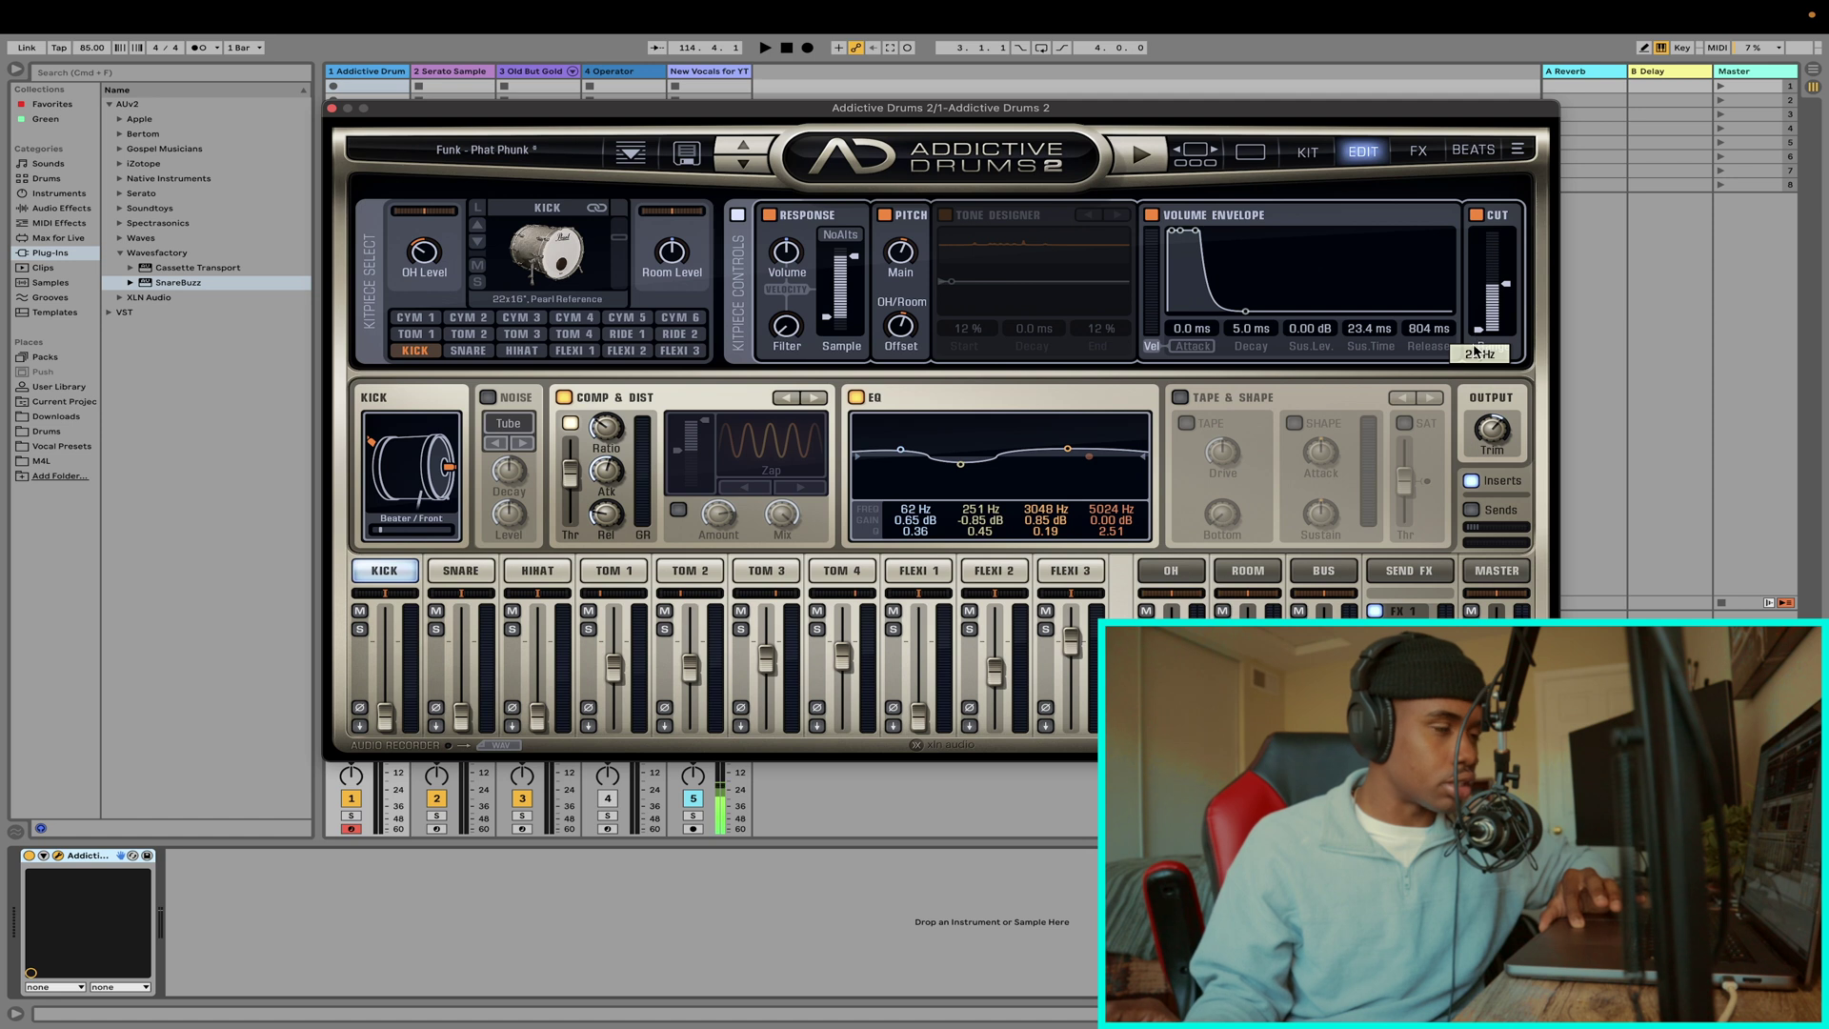
mouse_move(1508, 288)
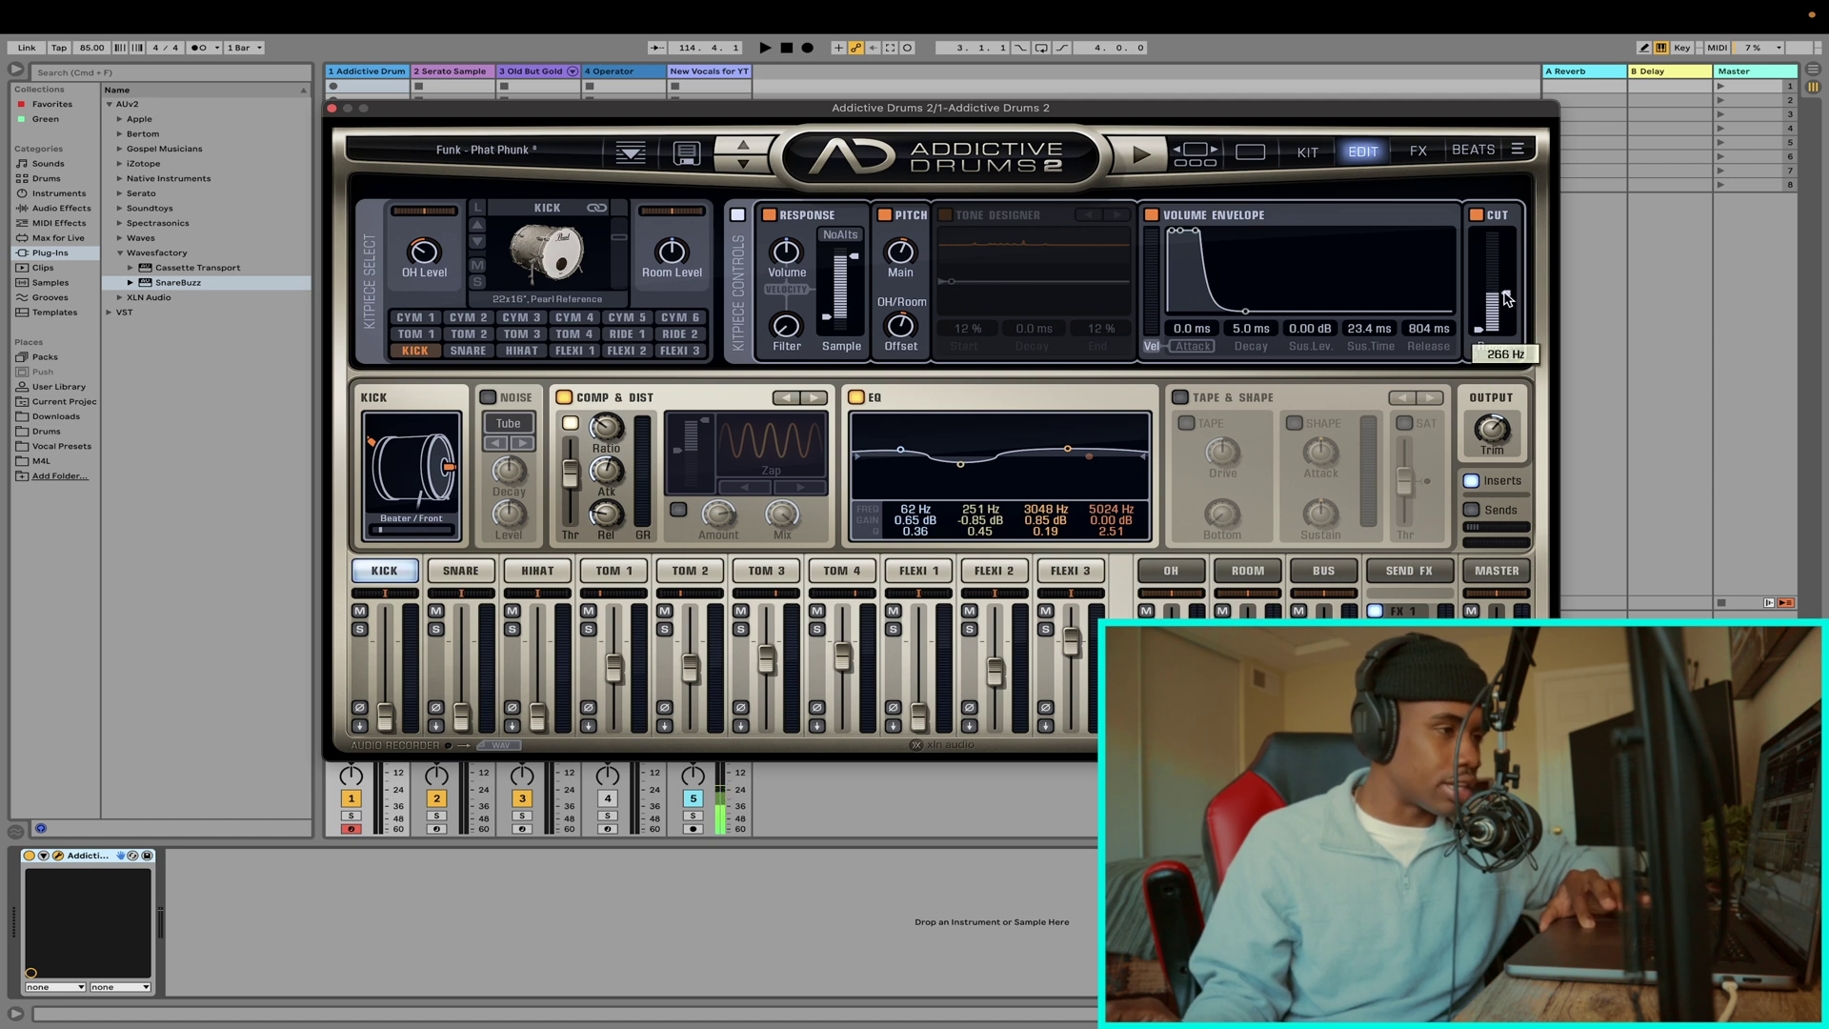
drag(1505, 301, 1505, 305)
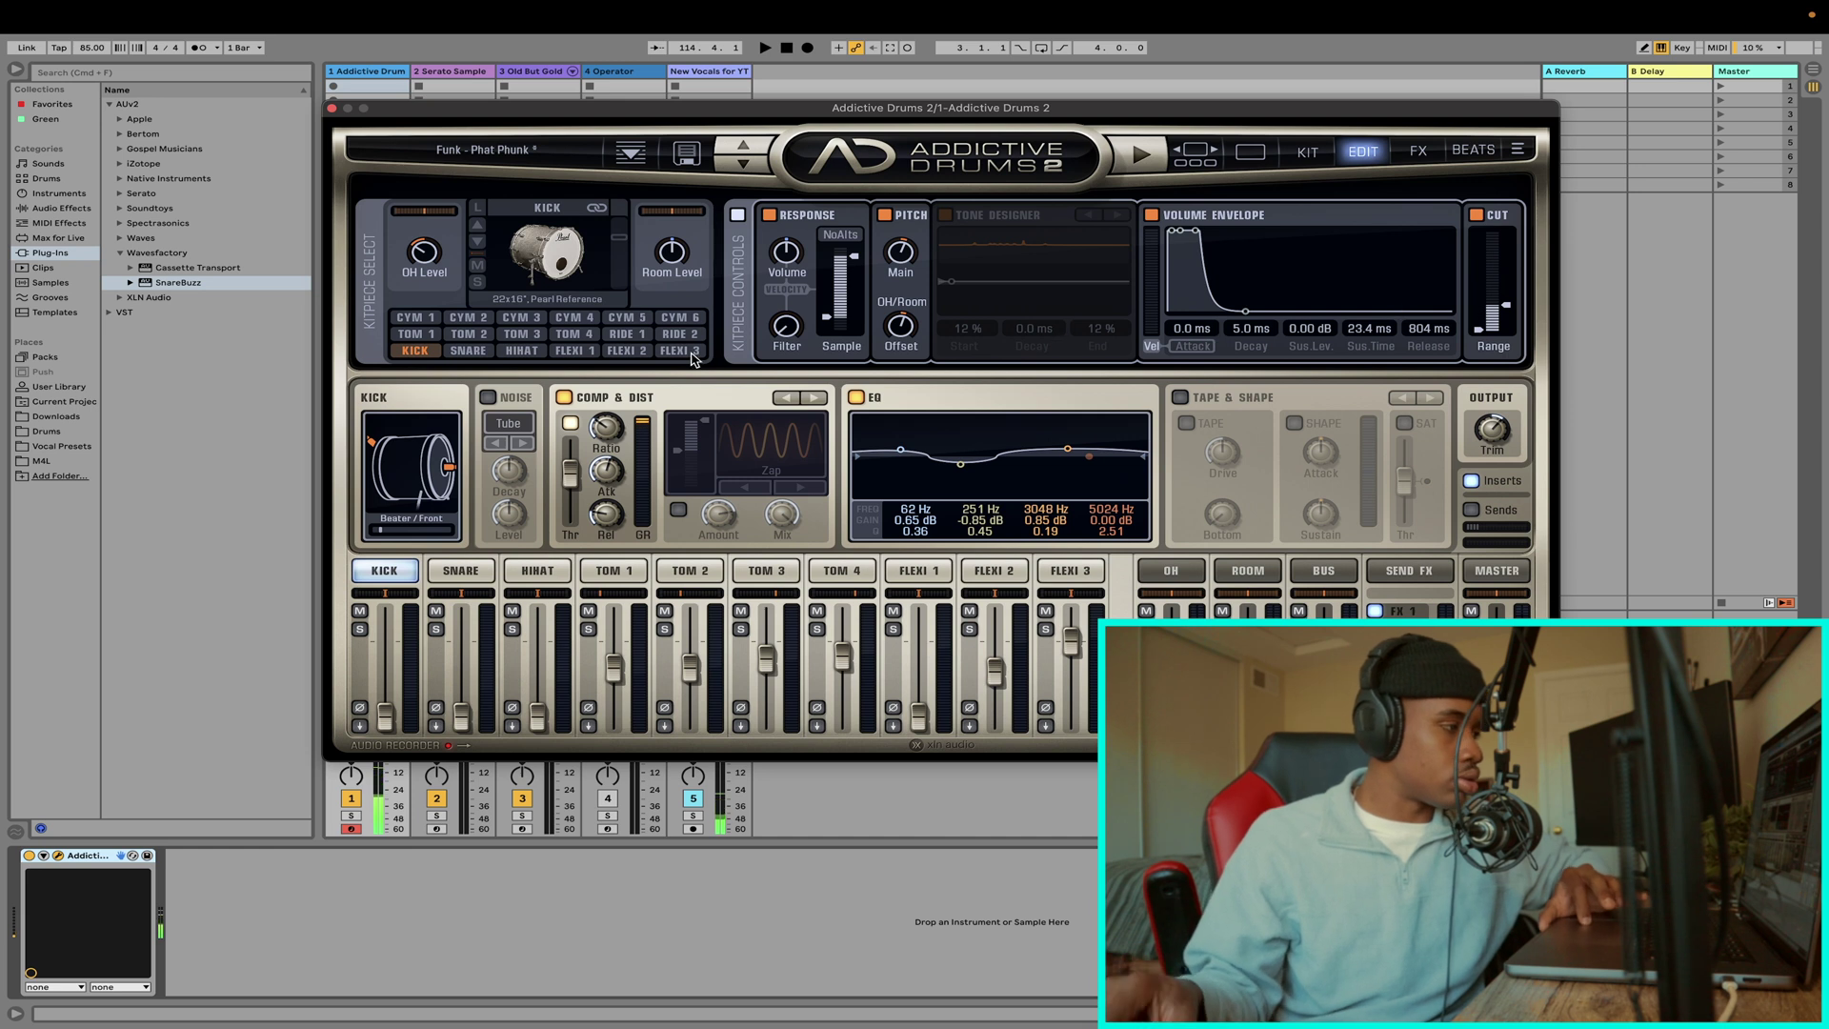
- Adjust the Snare Buzz level on the snare channel, and show the kick channel again
click(440, 570)
drag(393, 432, 425, 445)
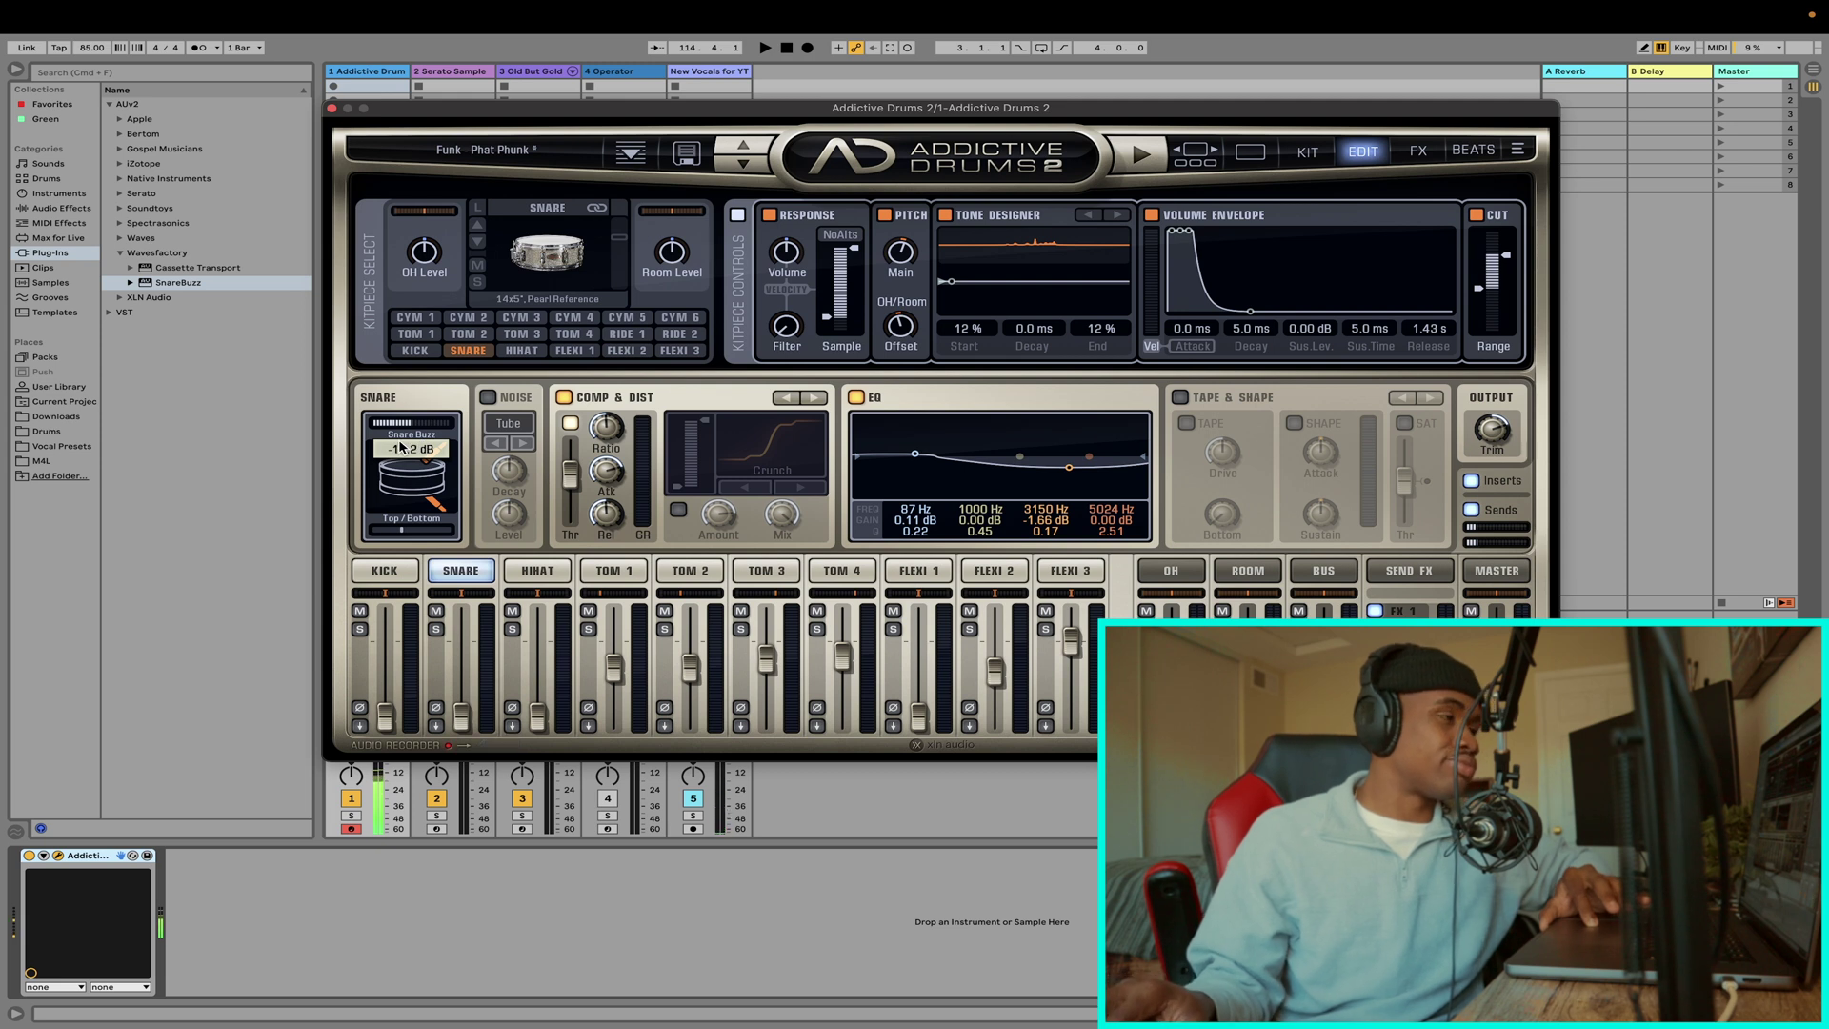
click(383, 570)
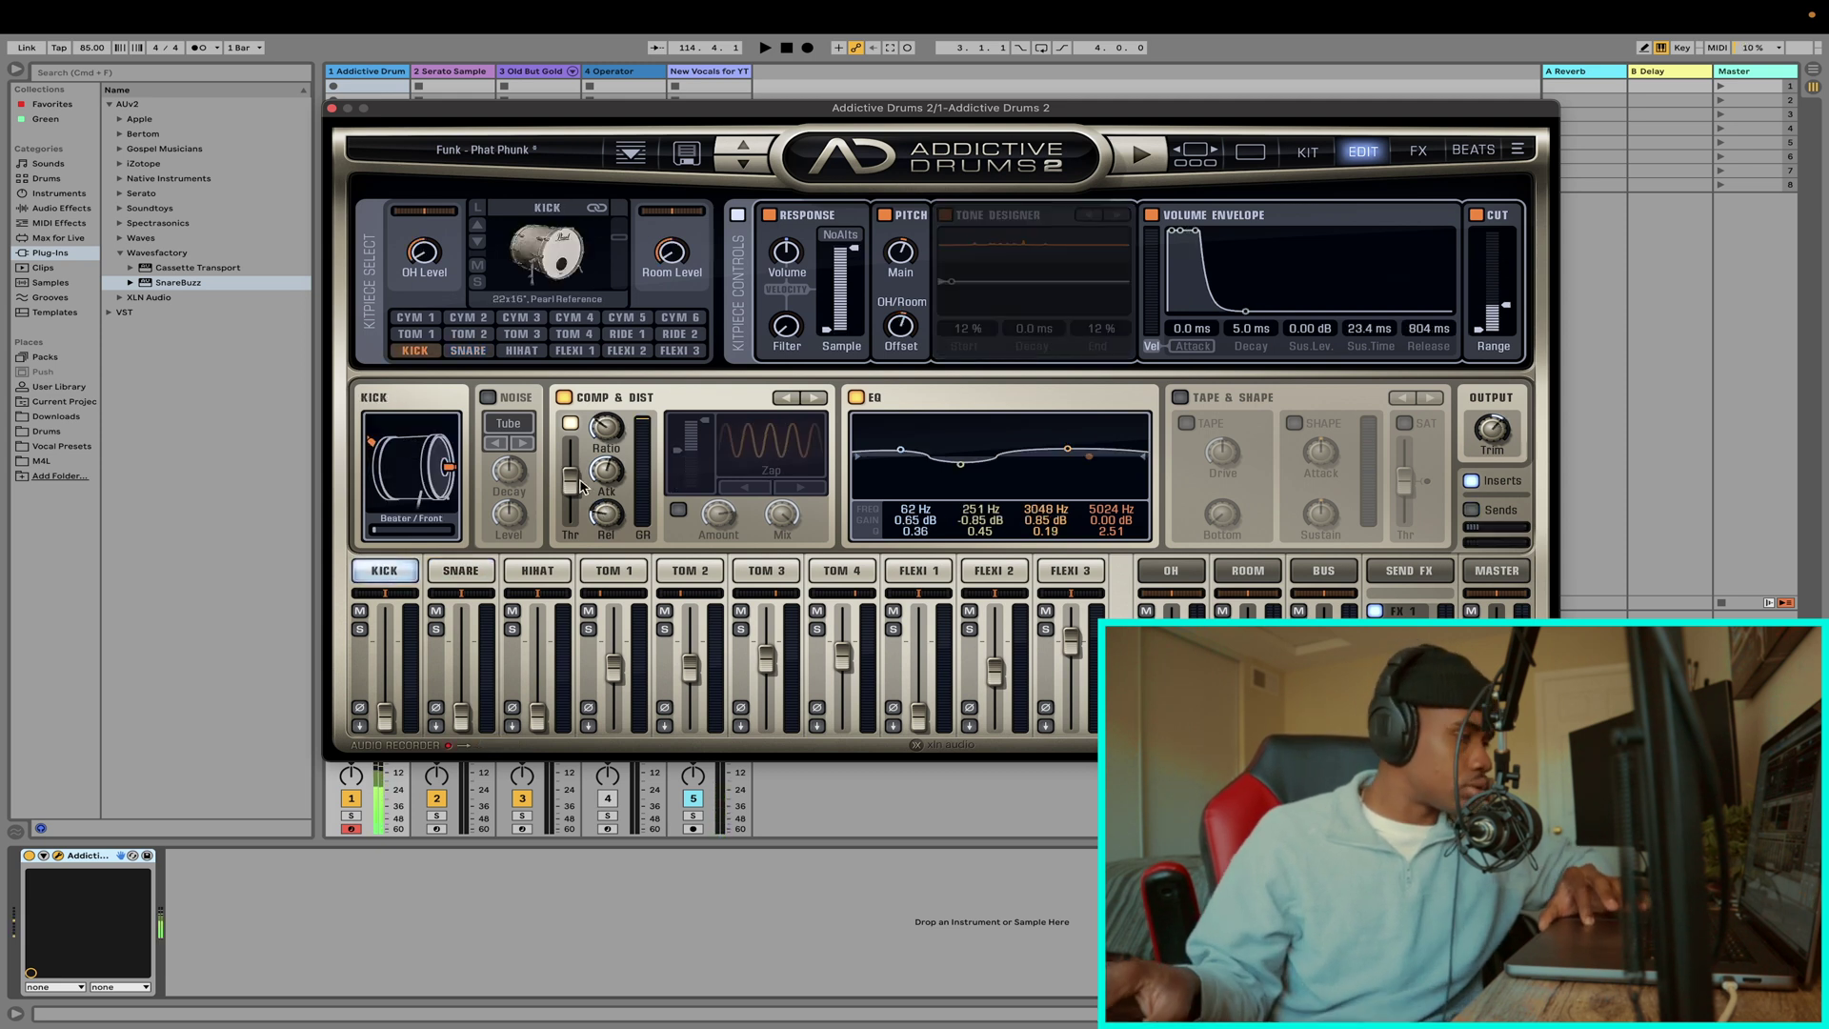
- Return to the snare channel and raise the upper limit of the snare's Cut range
click(466, 572)
mouse_move(405, 531)
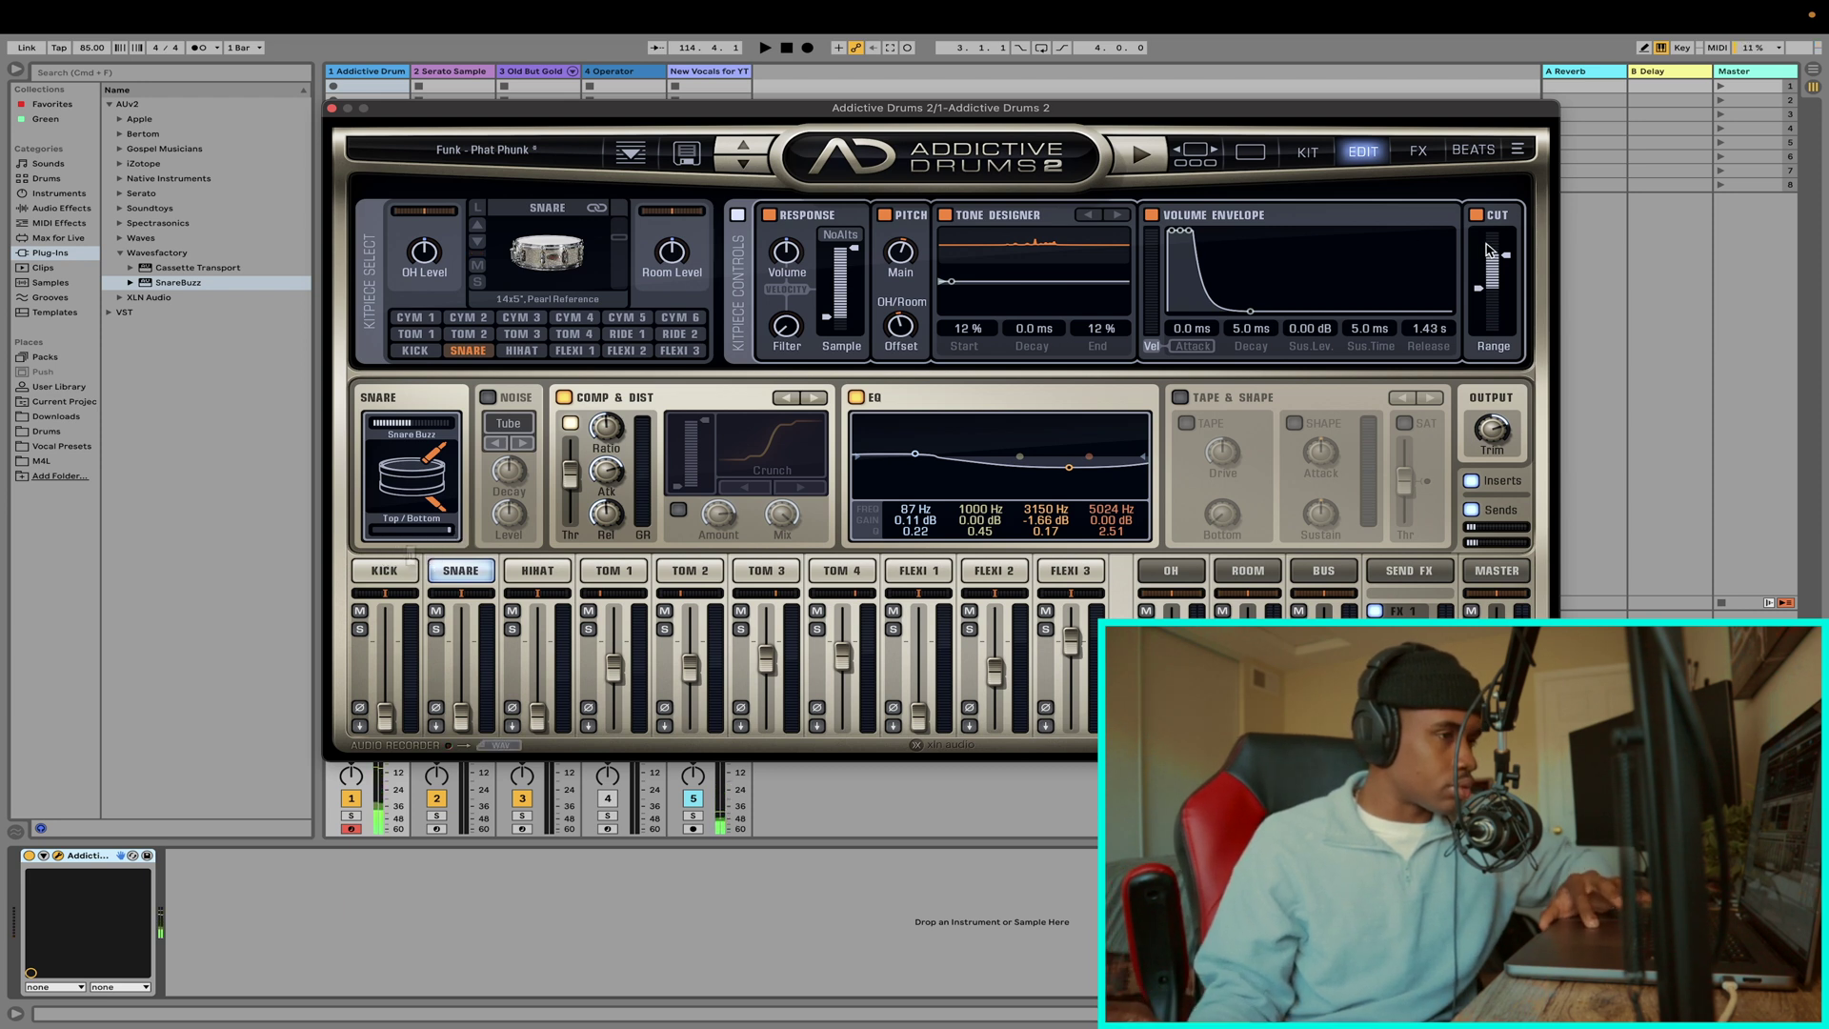
mouse_move(1507, 258)
drag(1507, 248, 1507, 238)
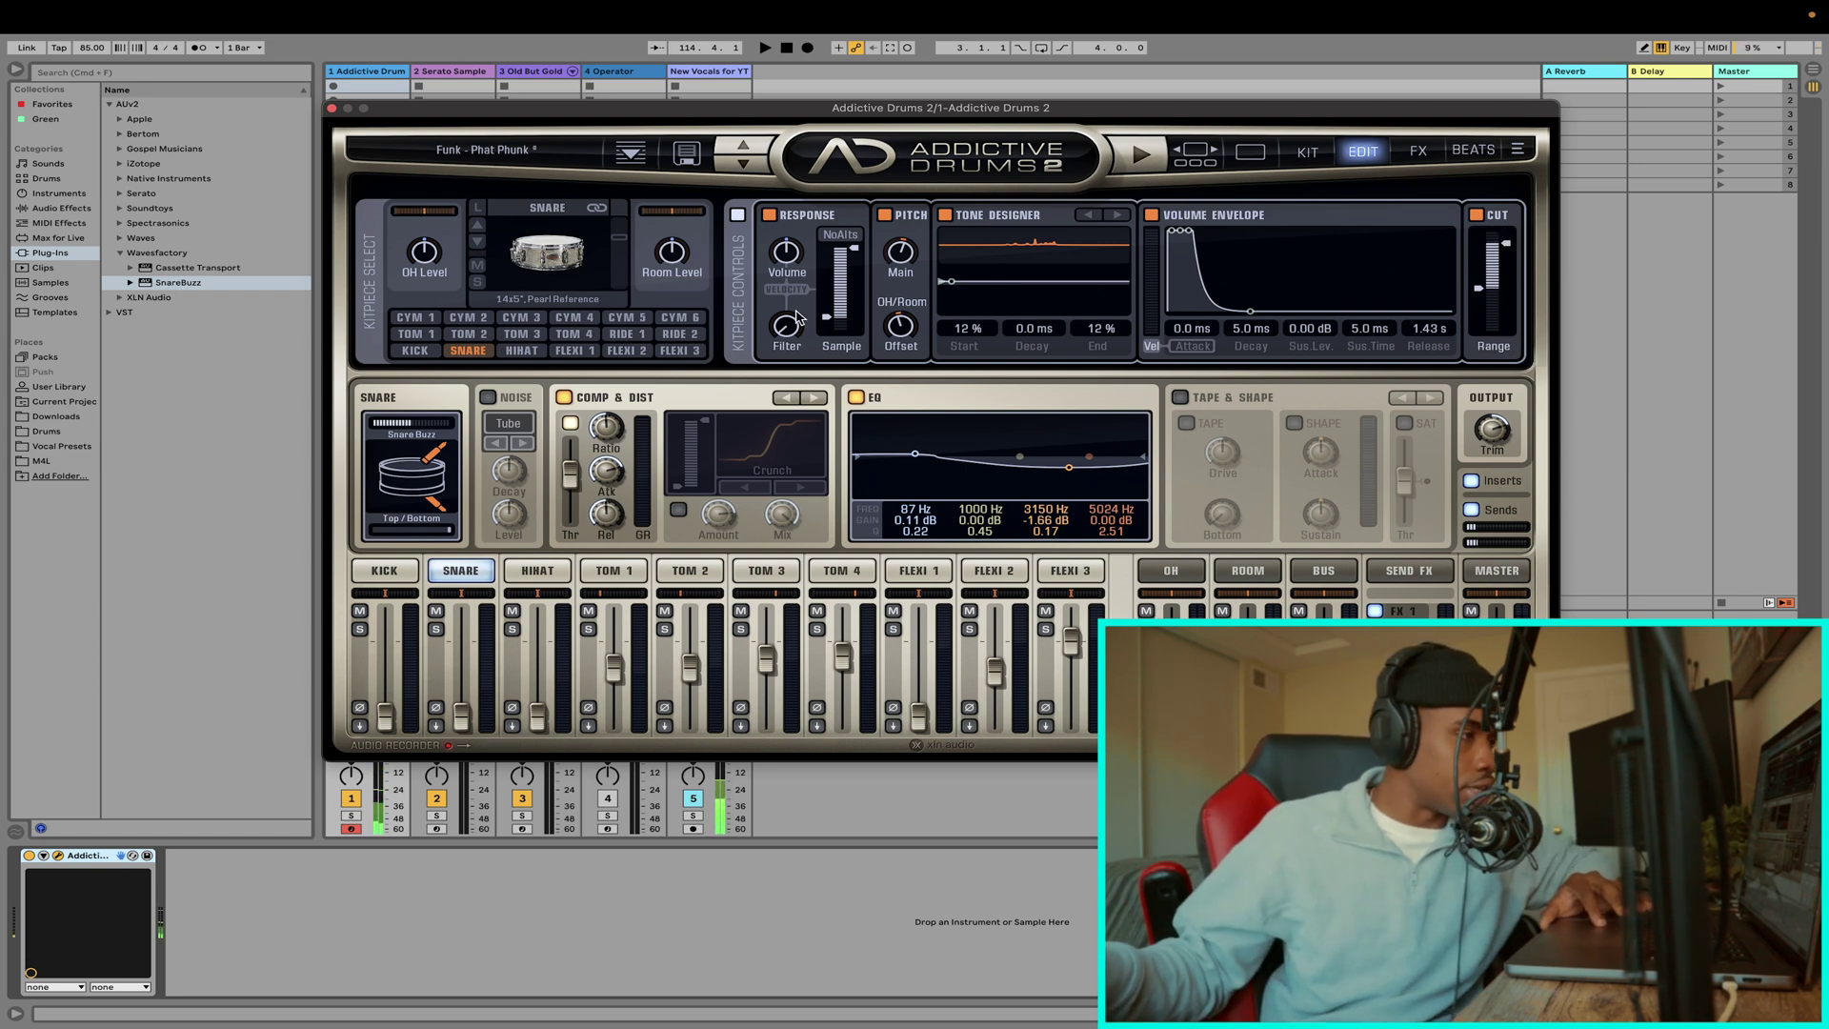
- Select the hi-hat kitpiece and lower the bottom limit of its Sample response range to 0%
click(520, 352)
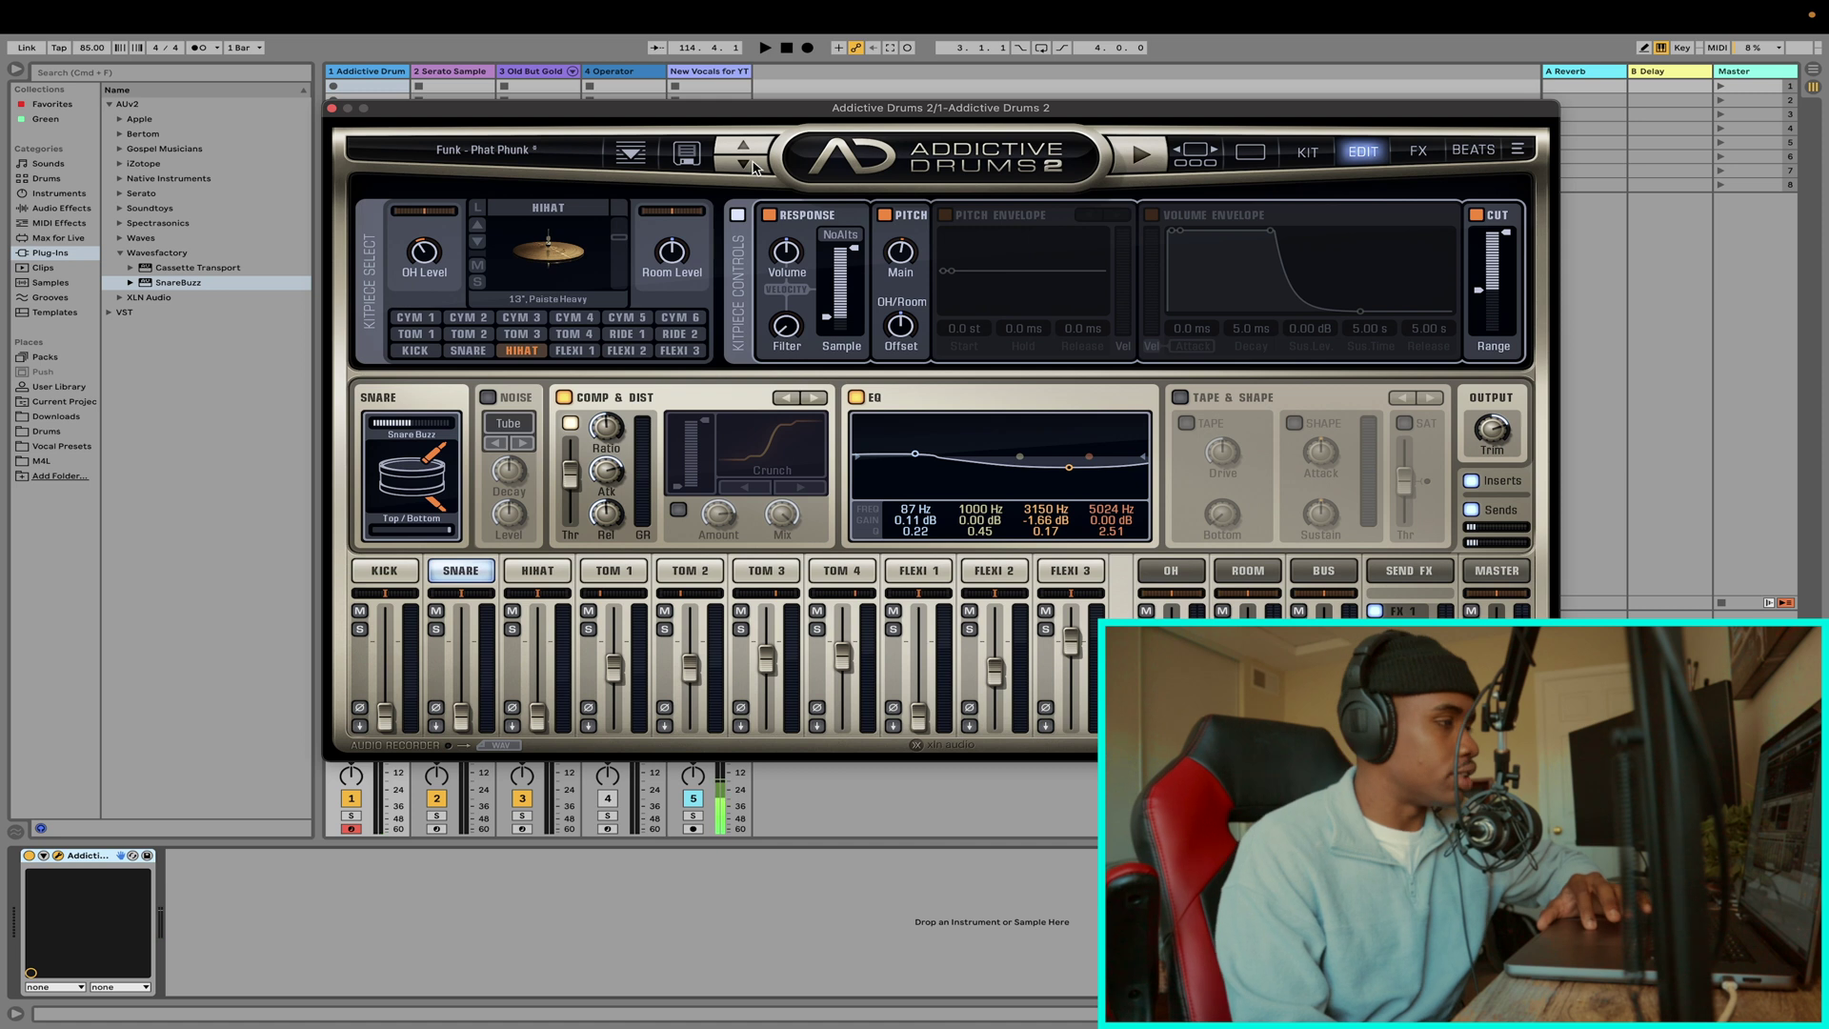
drag(826, 278, 827, 327)
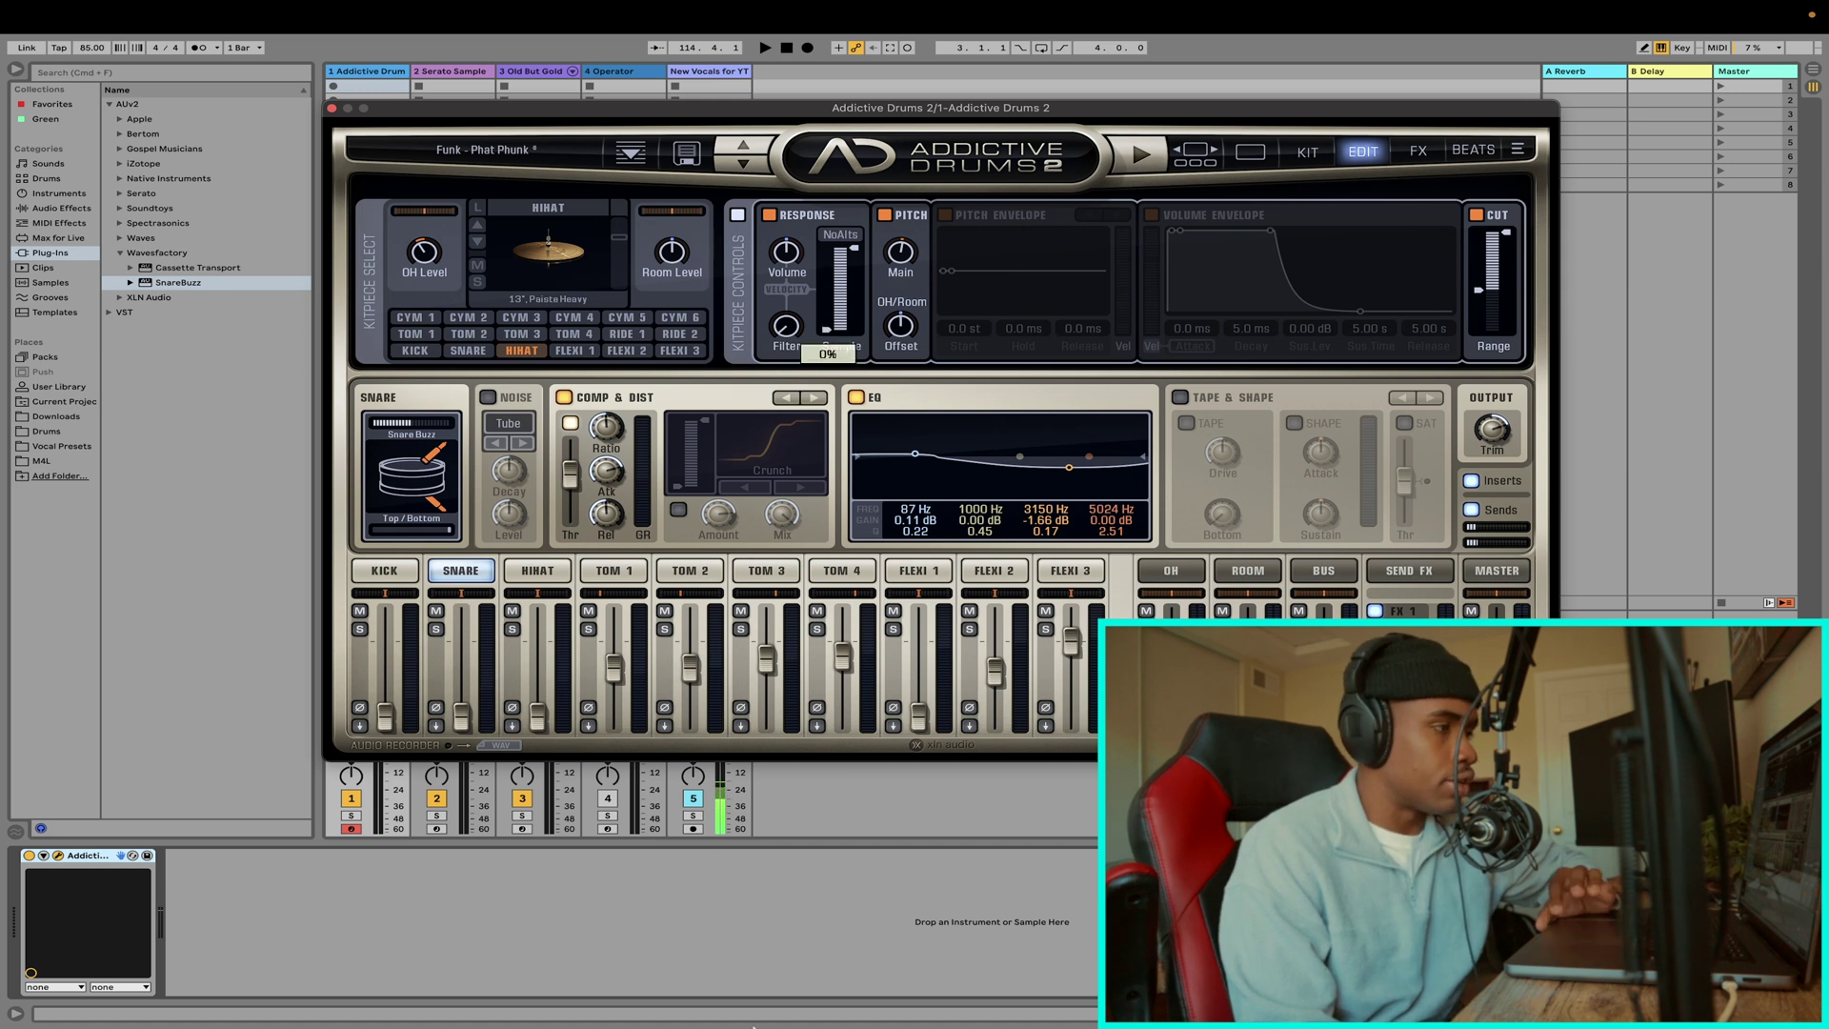
- Close the Addictive Drums 2 window, turn on the metronome and start the transport
click(331, 108)
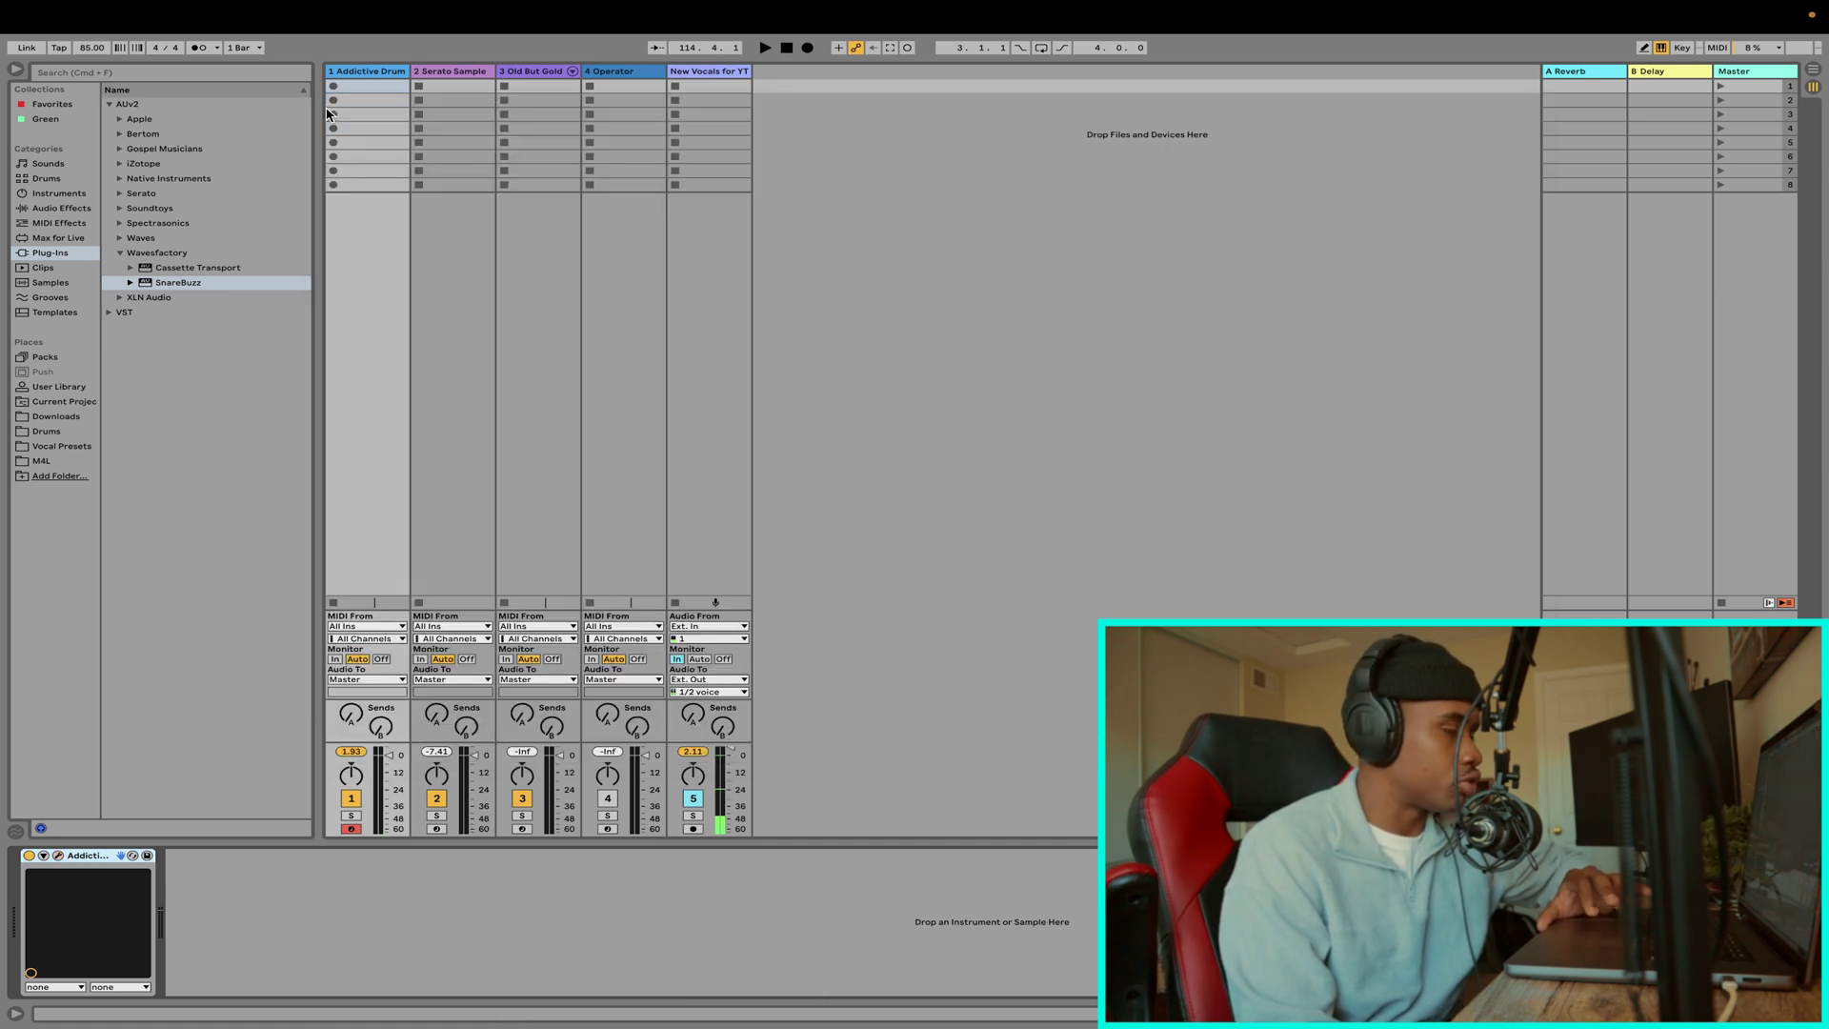
click(199, 47)
key(space)
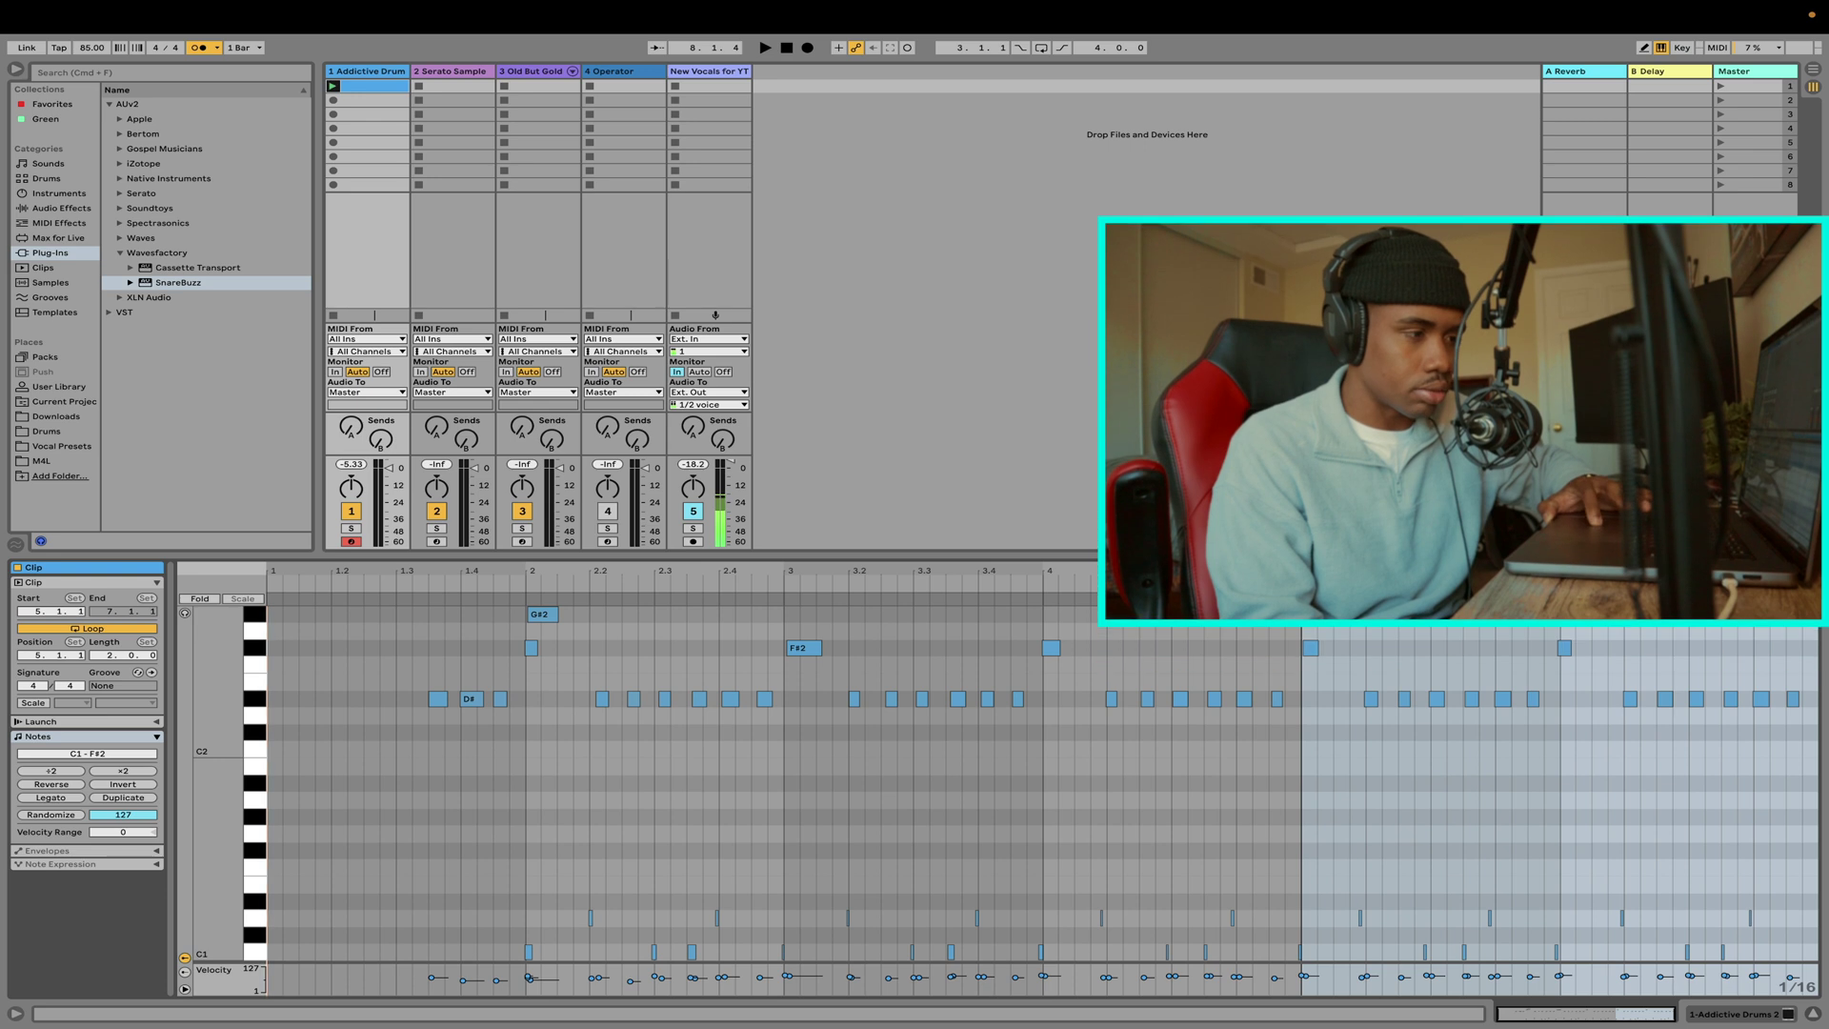
- Play back the looped drum clip and nudge the last D#2 note of bar 5 slightly later
scroll(1334, 666, up, 4)
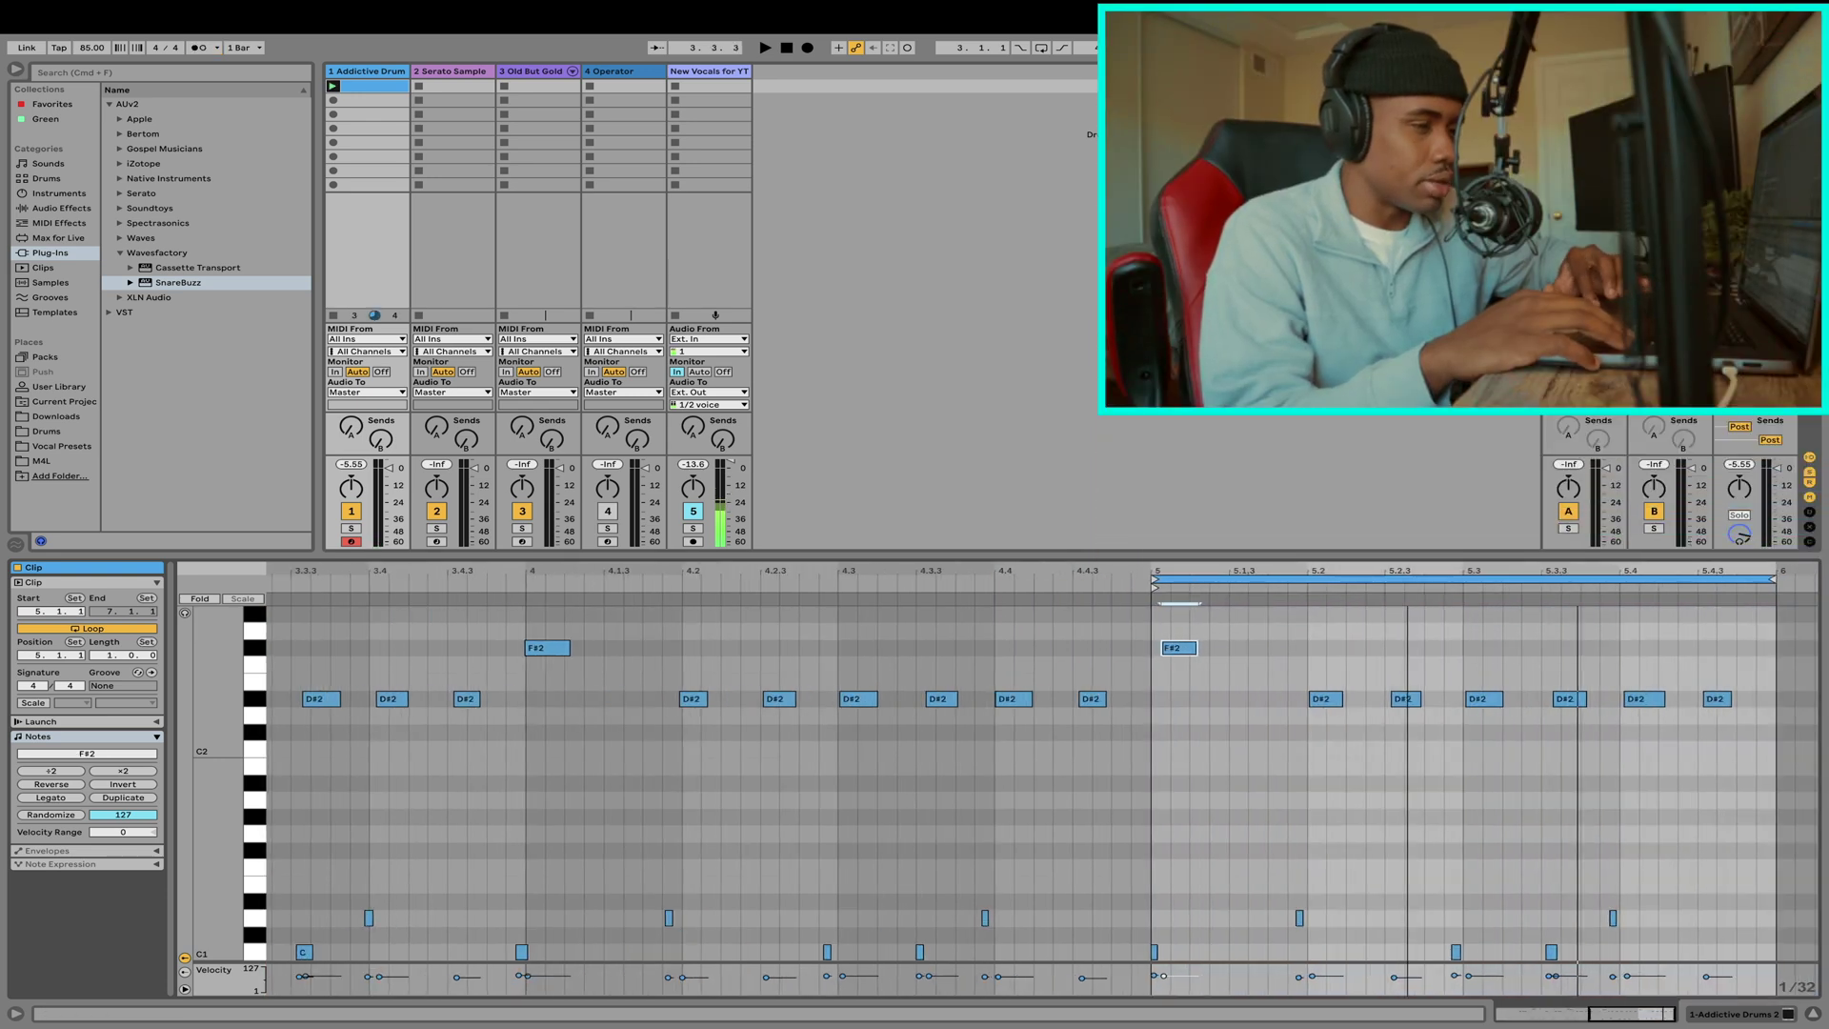
click(1185, 648)
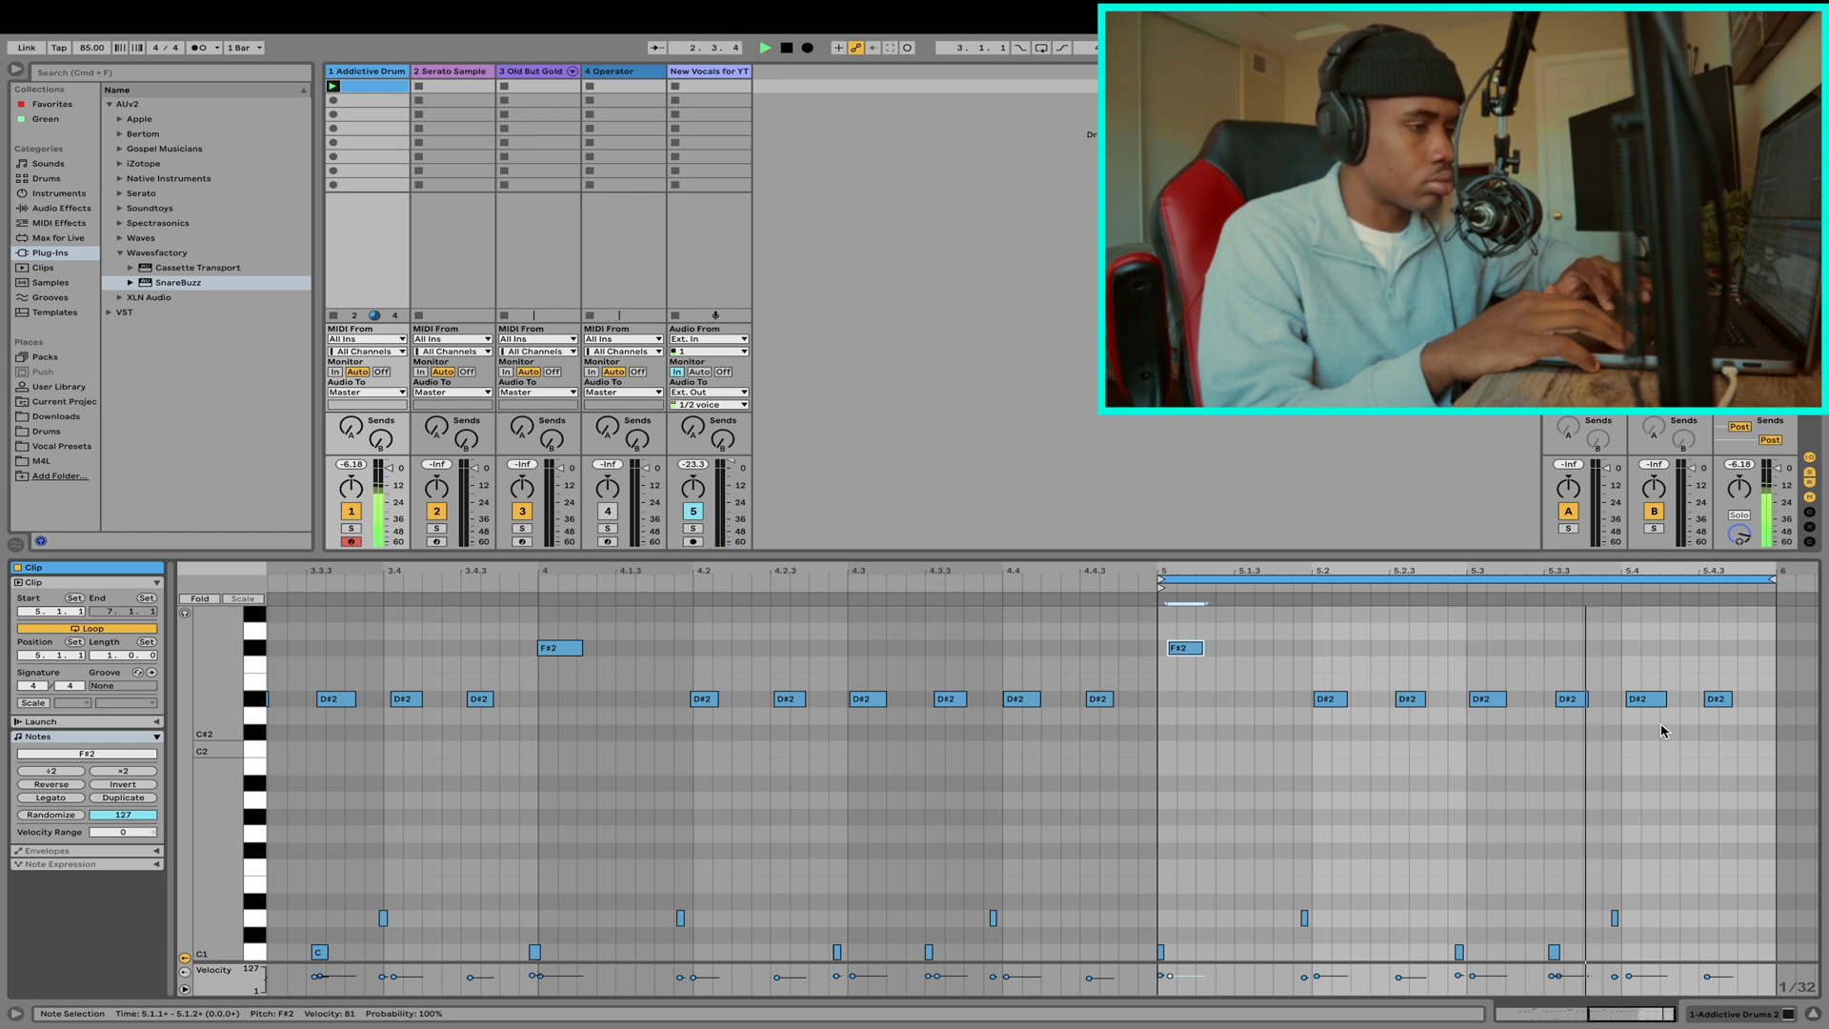
key(space)
click(1720, 699)
drag(1721, 701, 1726, 701)
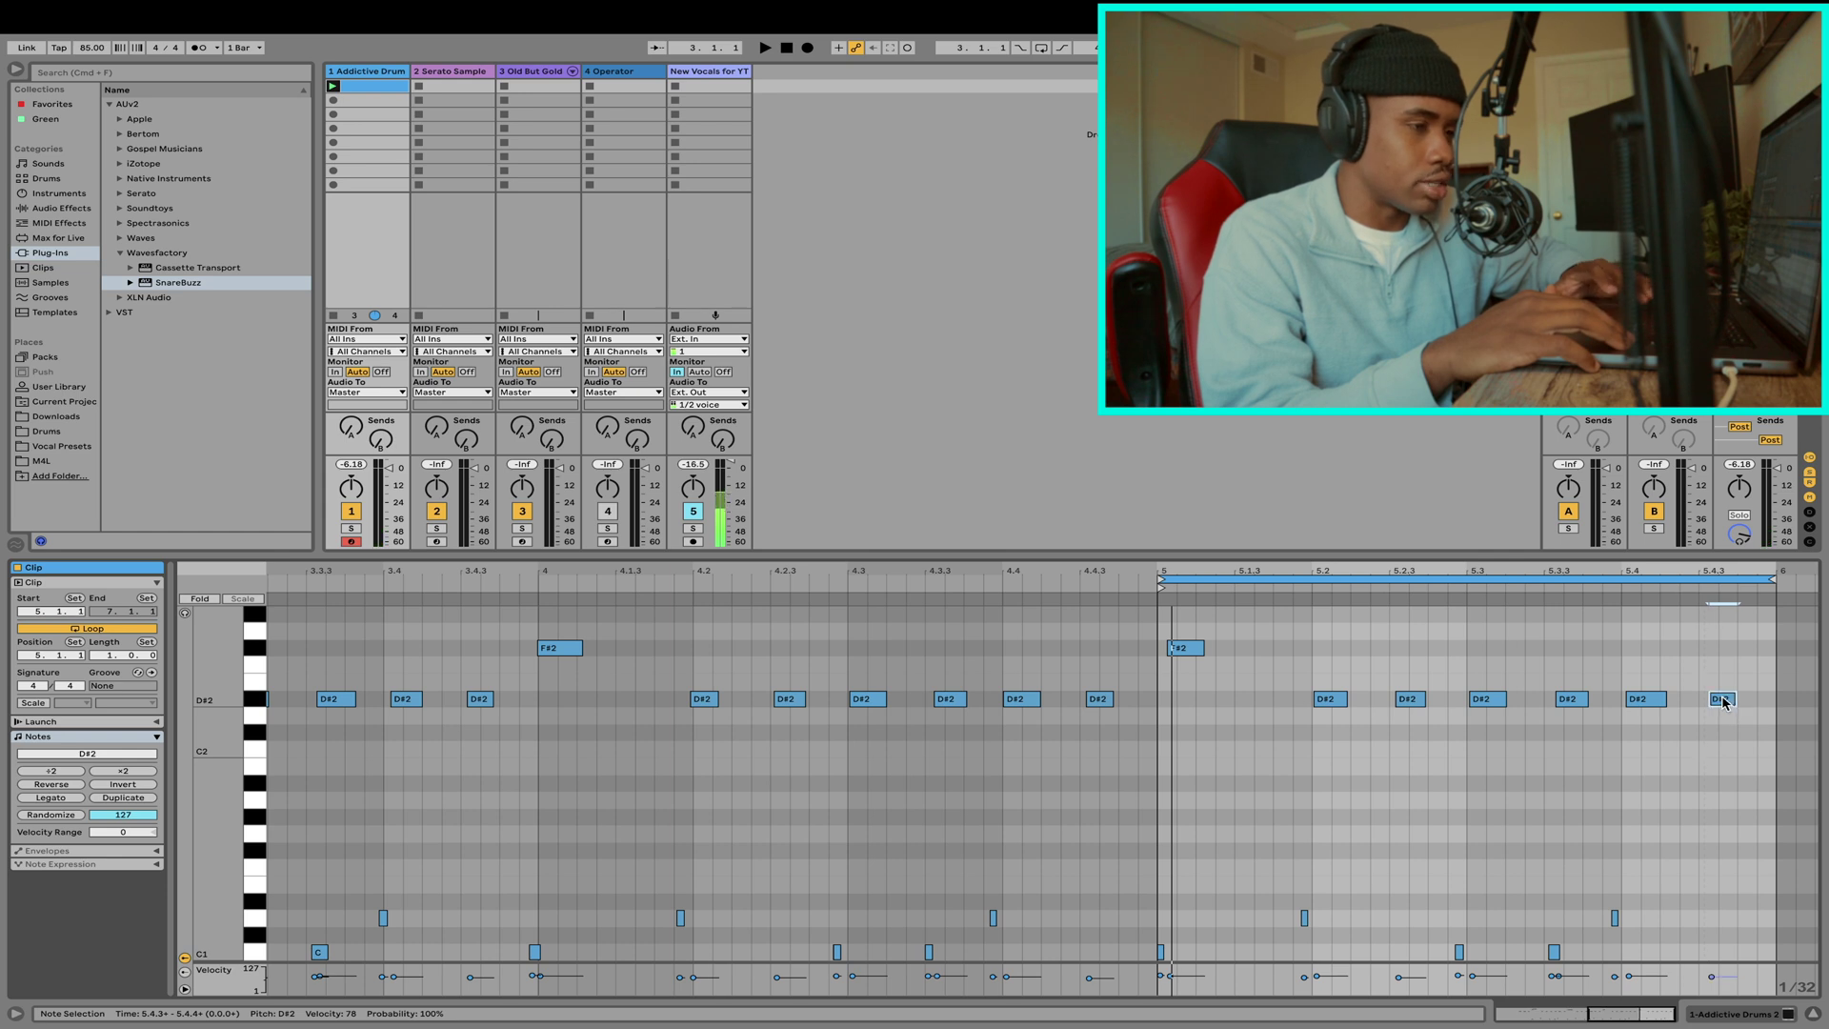
key(space)
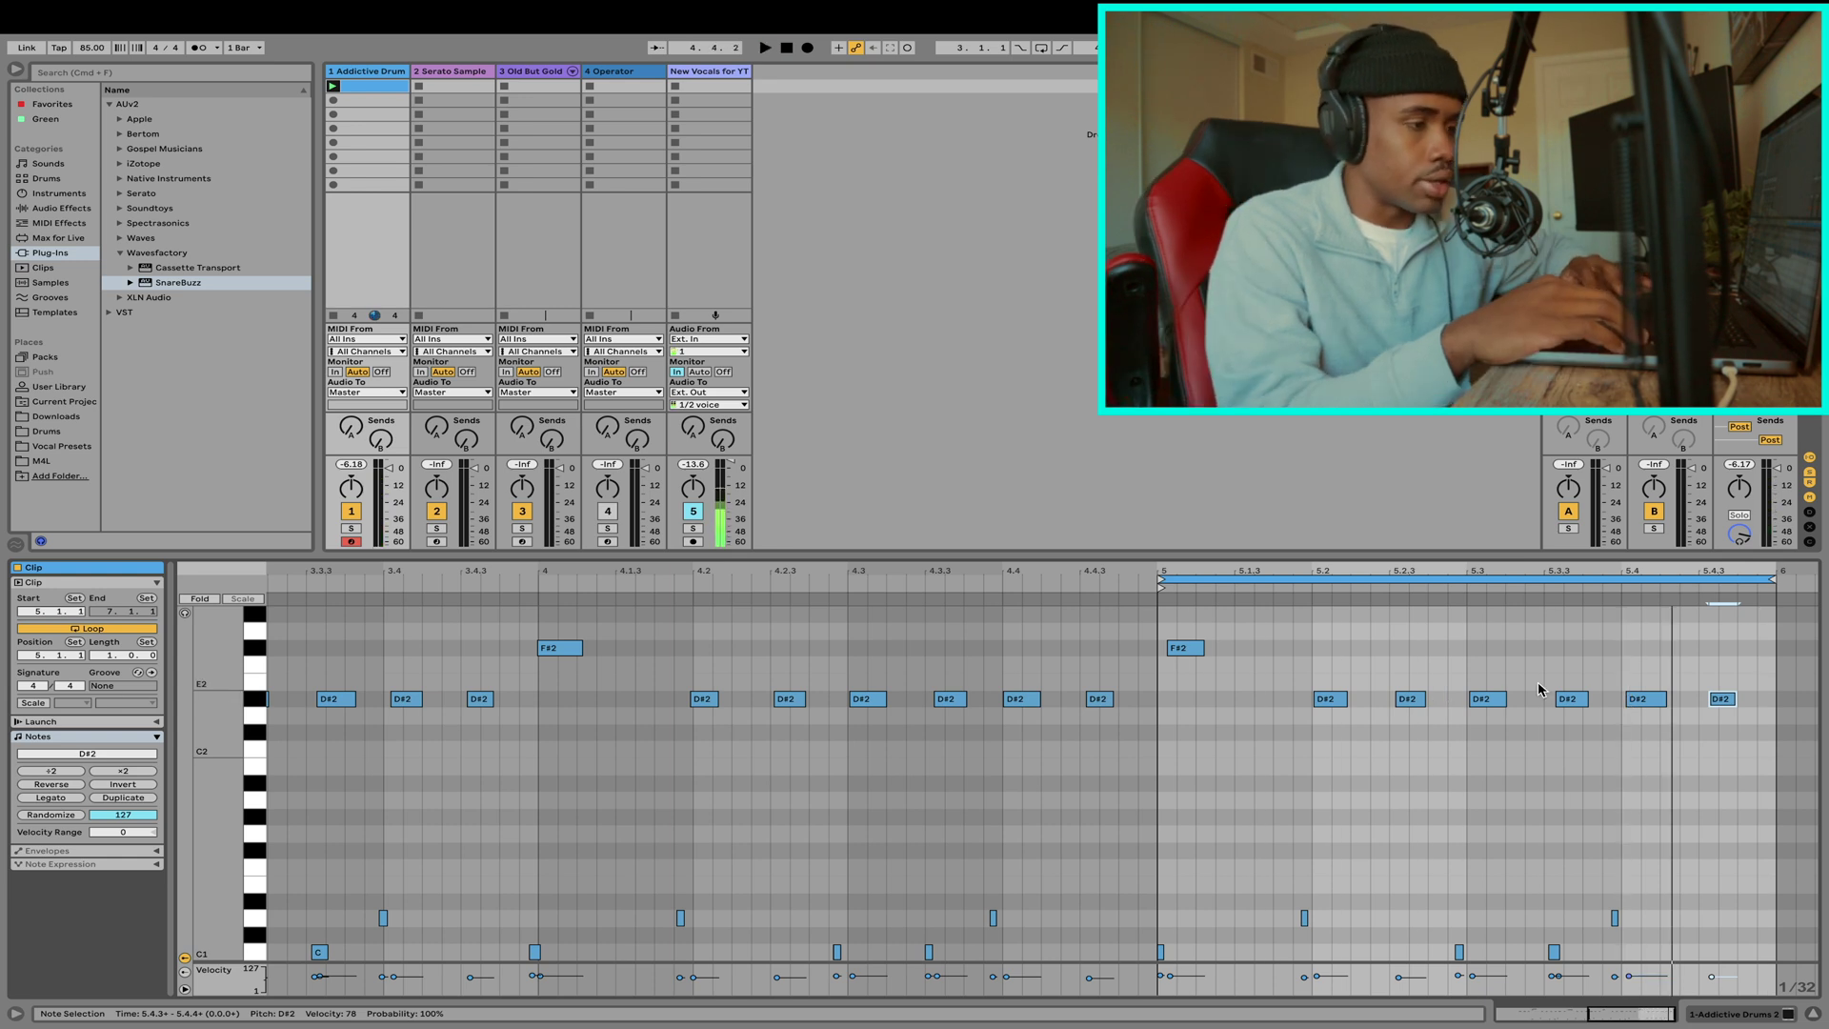
- Raise the D#2 note at 5.3.3 to F2 while the drum clip loops
click(1563, 698)
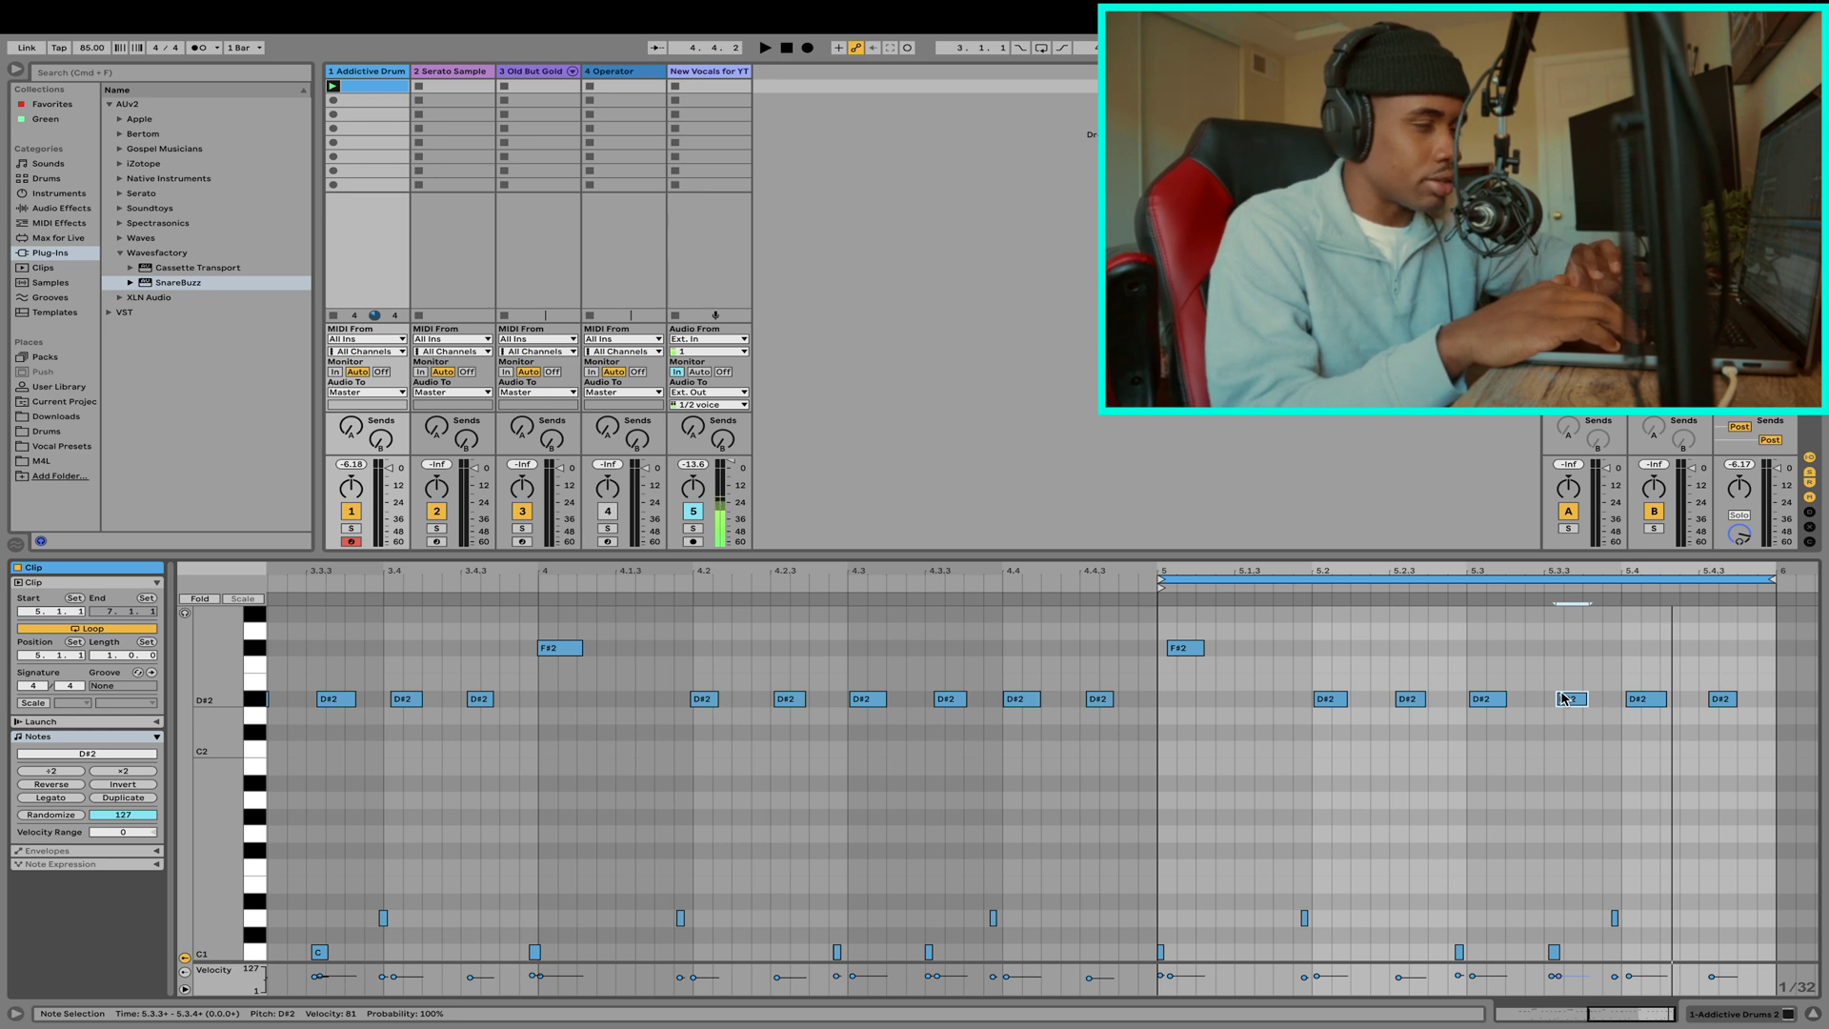
key(space)
key(Up)
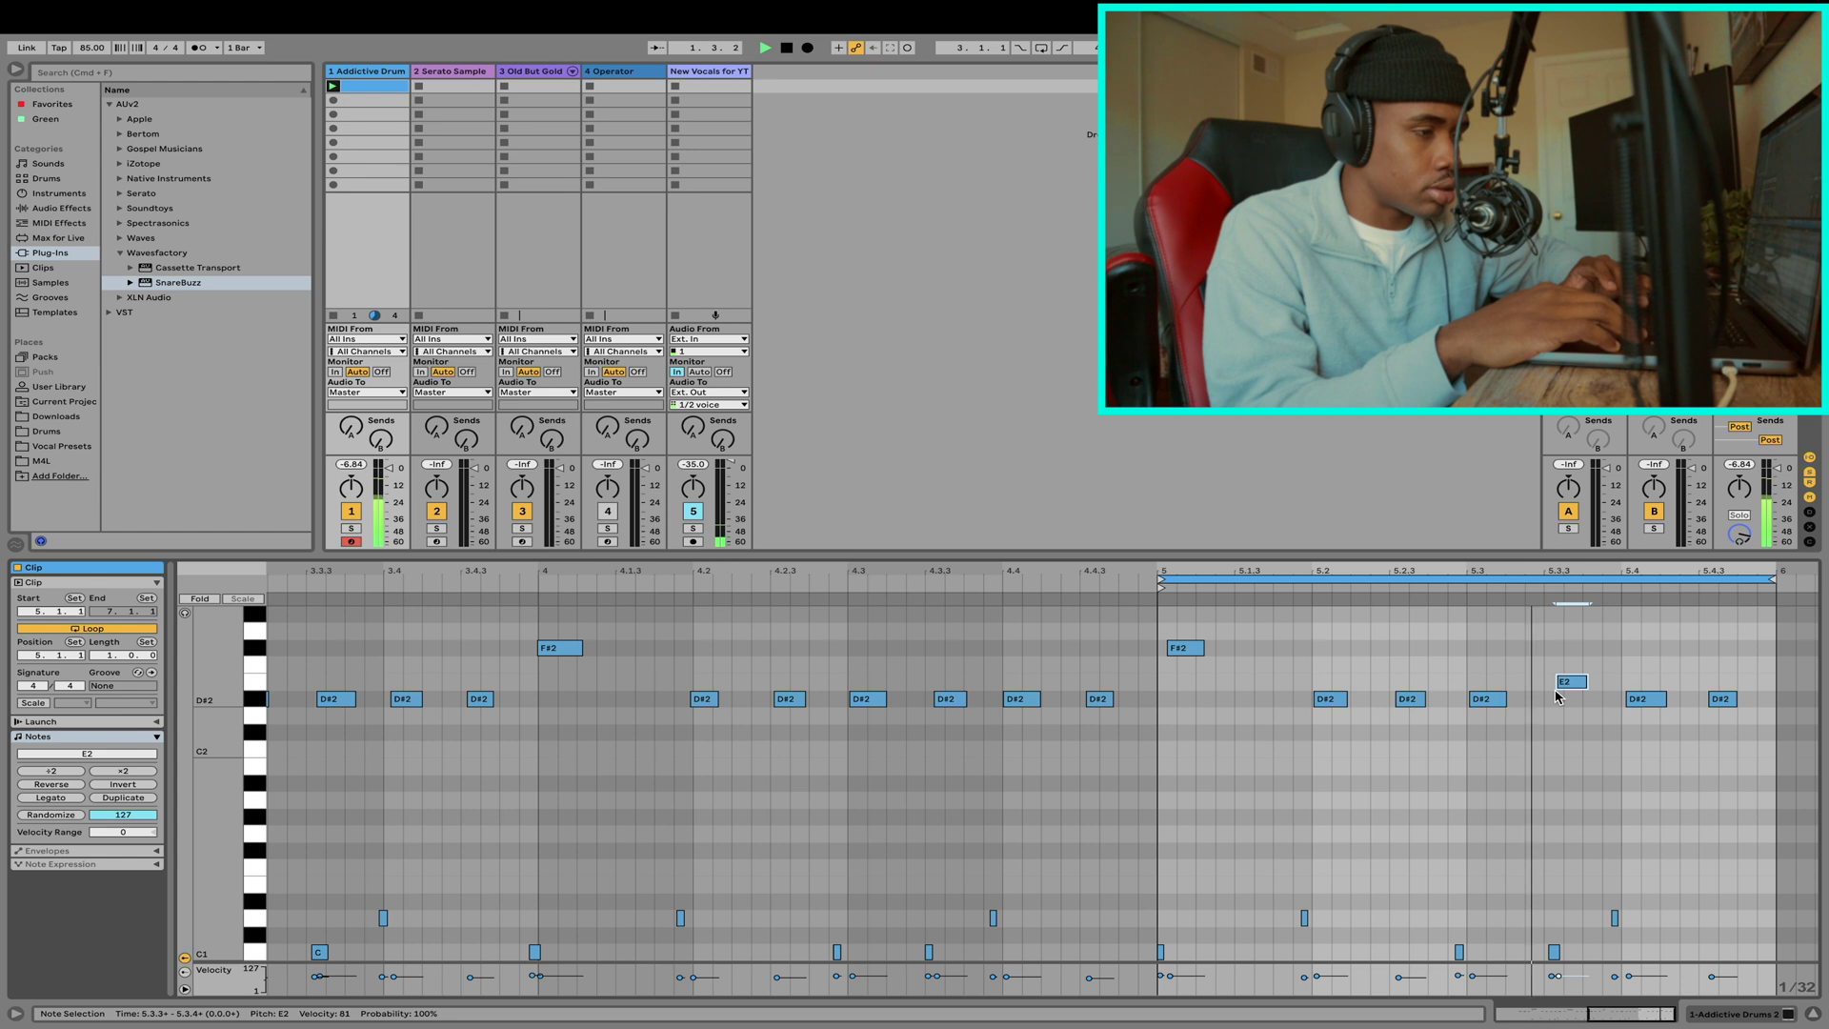
key(Up)
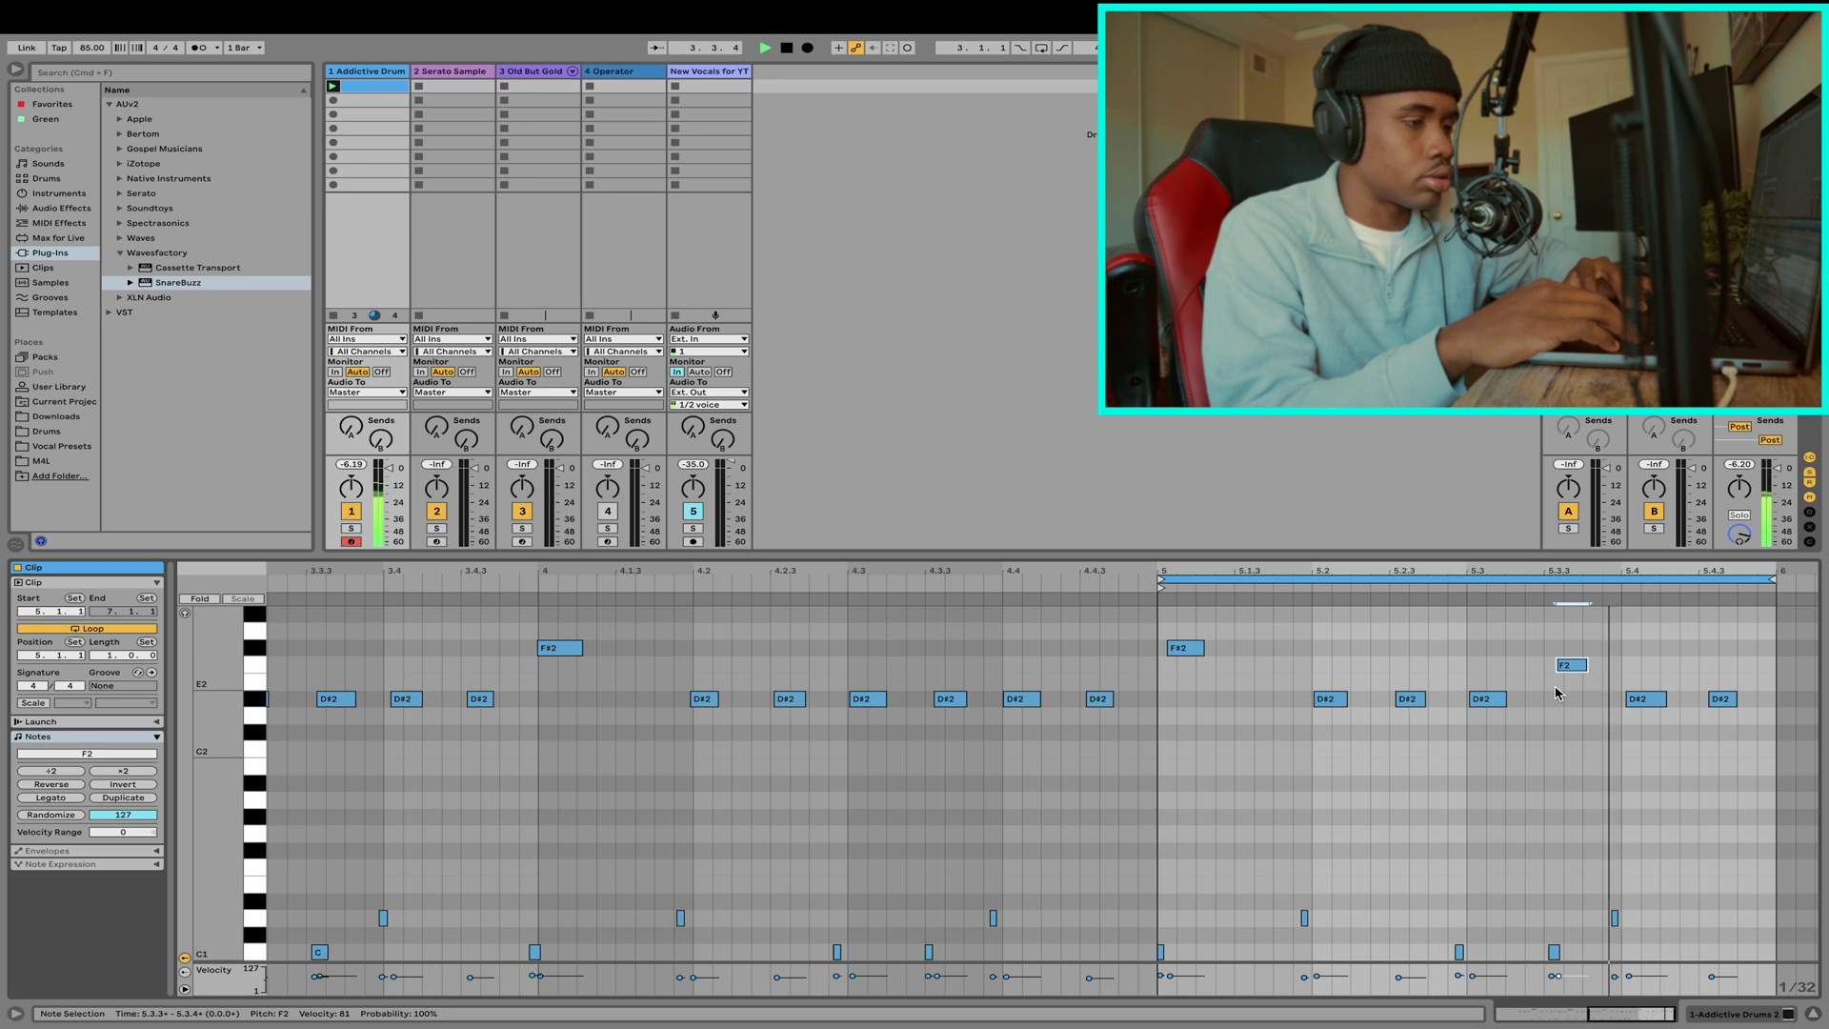
- Try adding a short note just before beat 5.4, shifting it slightly earlier and lowering it to C#2
double_click(1612, 666)
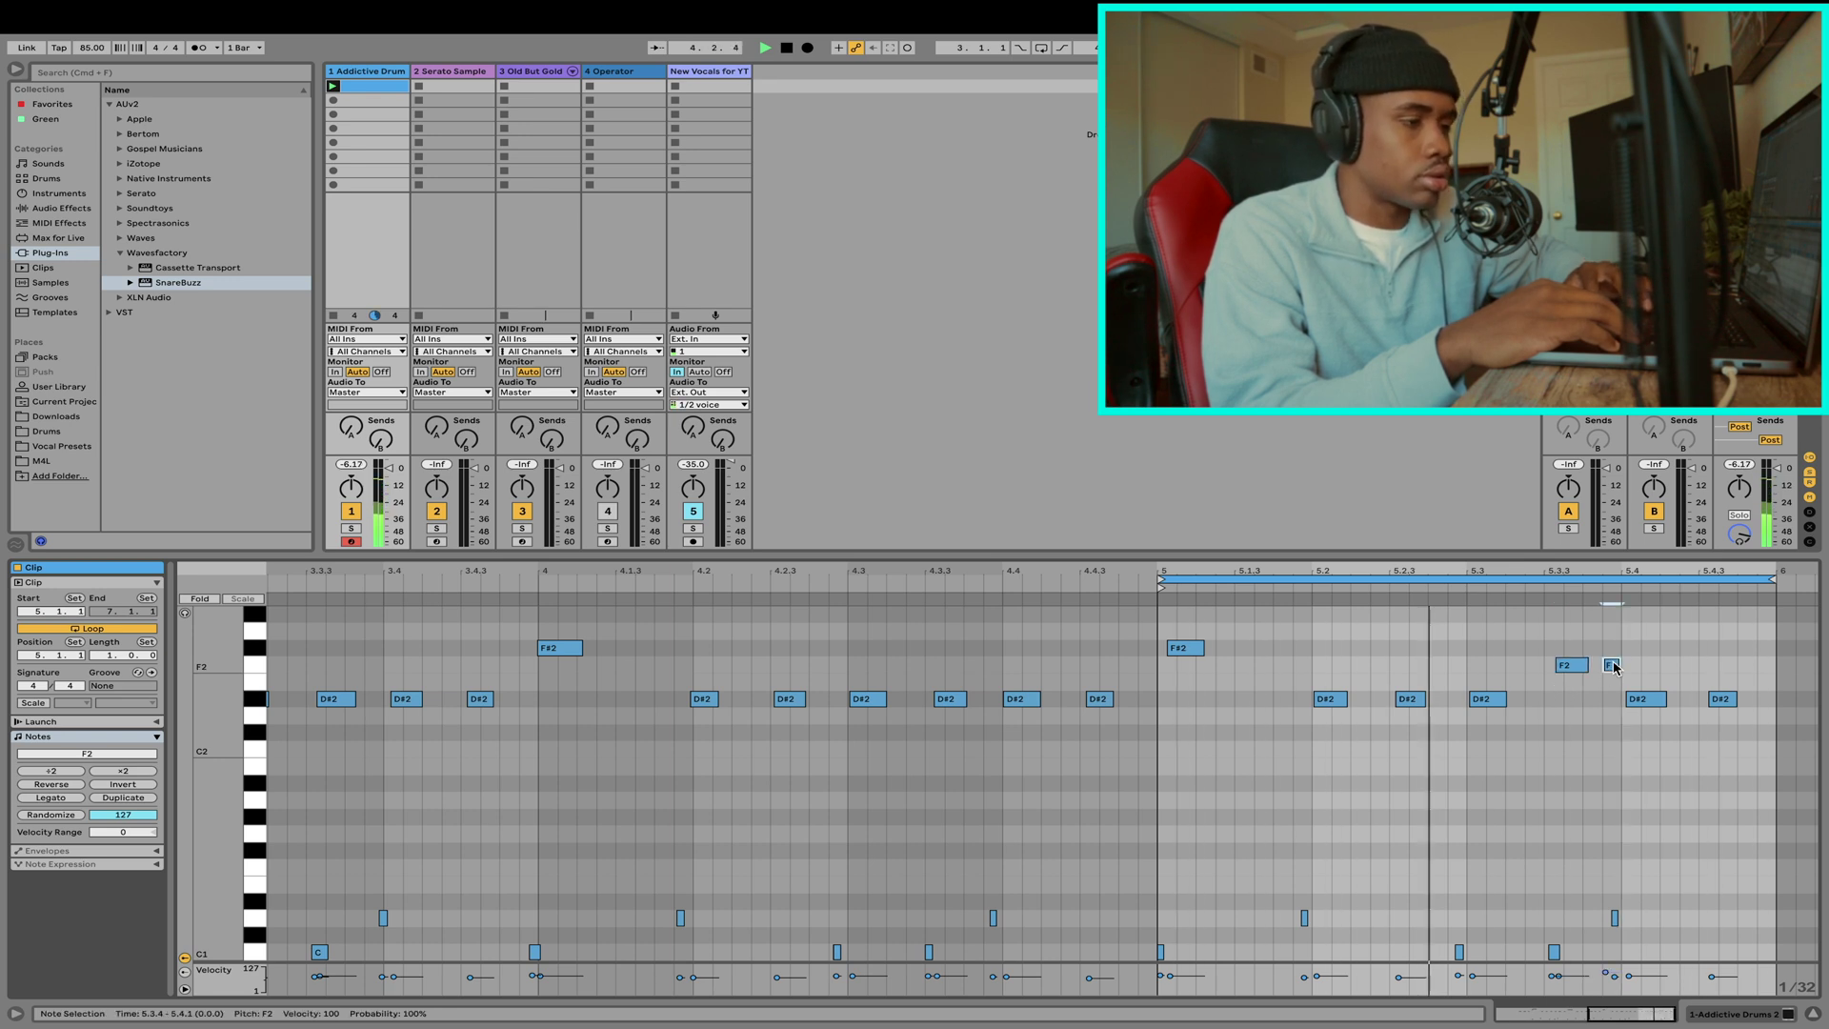
drag(1616, 669, 1608, 664)
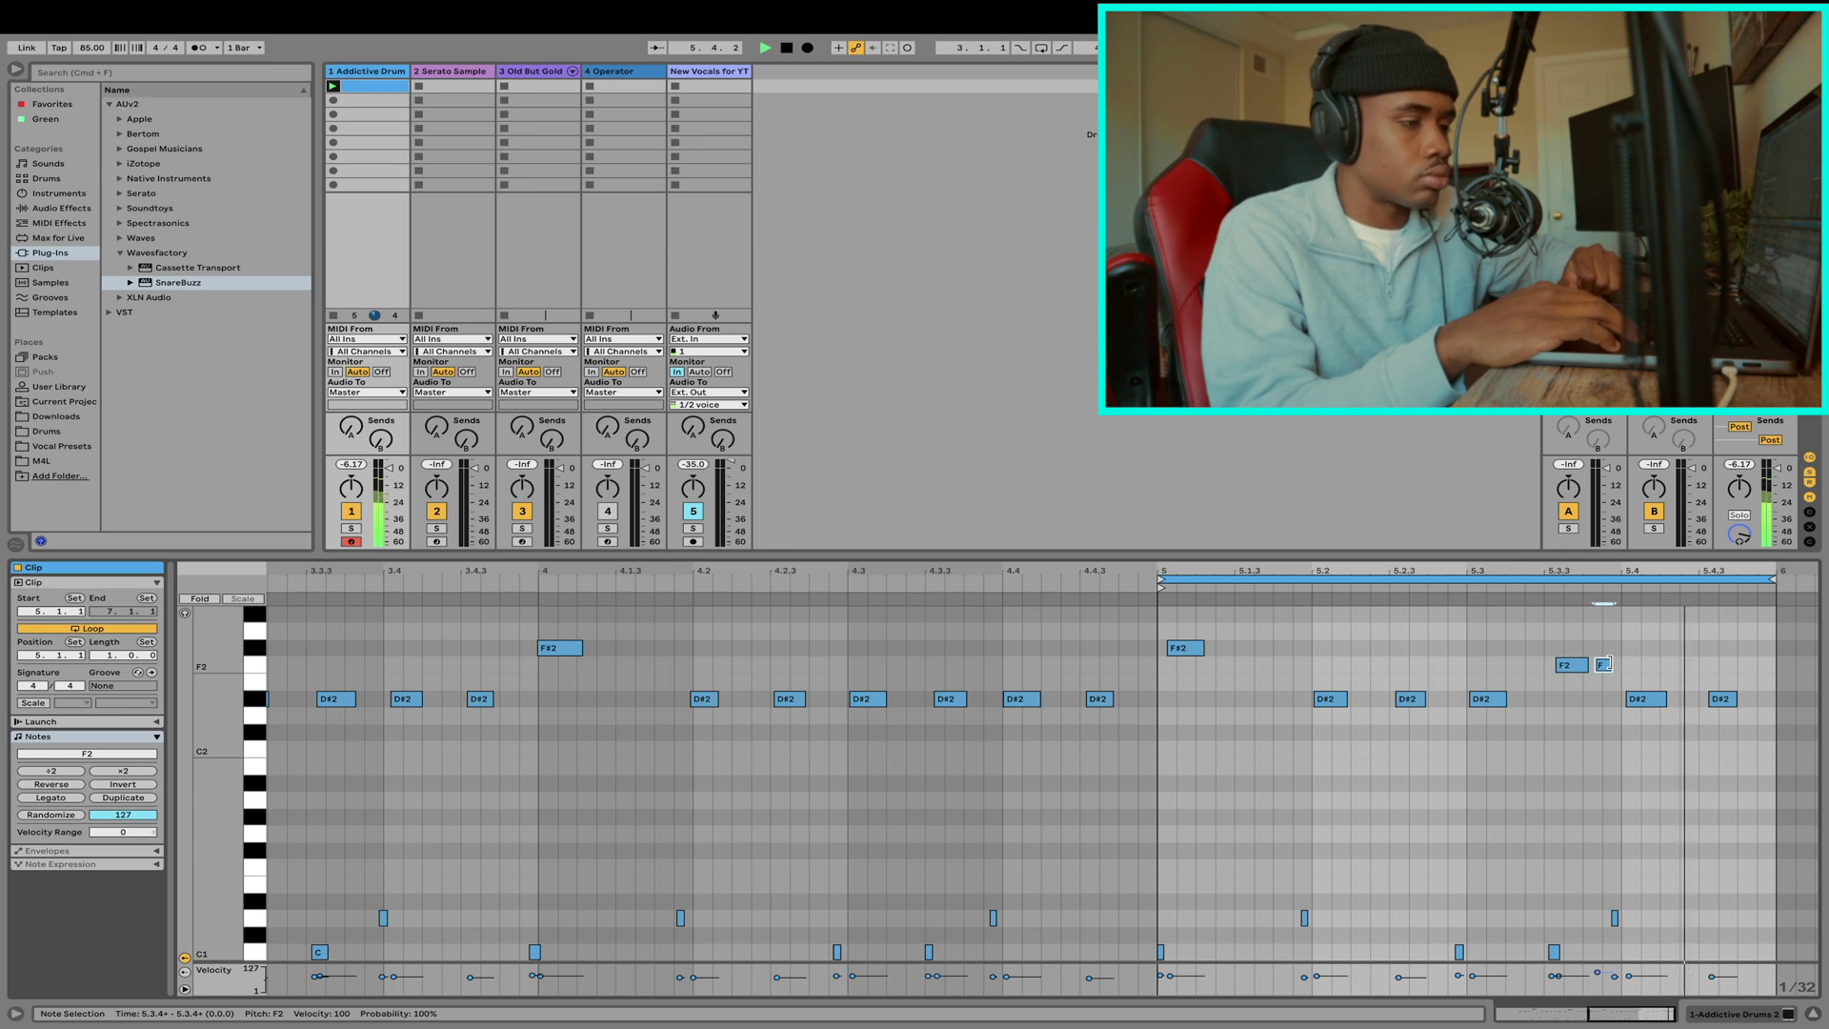
key(Down)
key(Down)
key(Down)
key(Down)
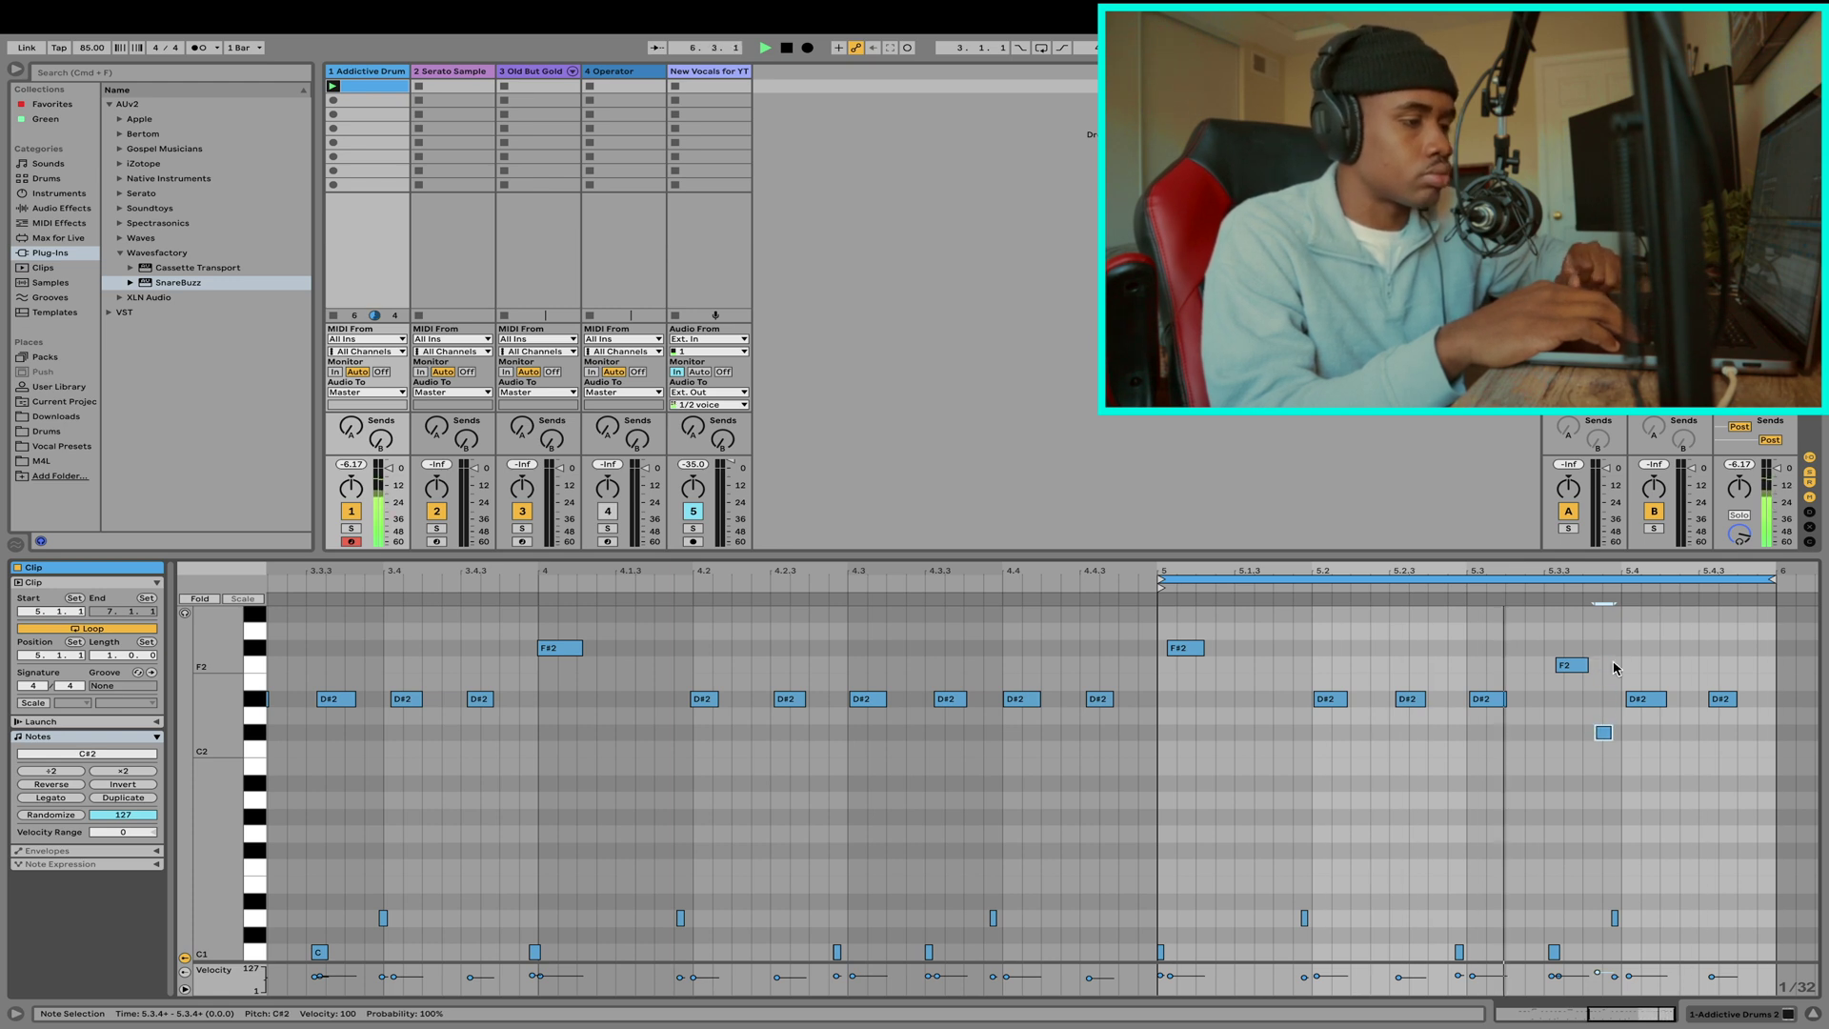
- Raise the F2 note at 5.3.3 to F#2, try the short extra note at D#2 and delete that extra note
click(1564, 667)
key(Up)
click(1602, 734)
key(Up)
key(Up)
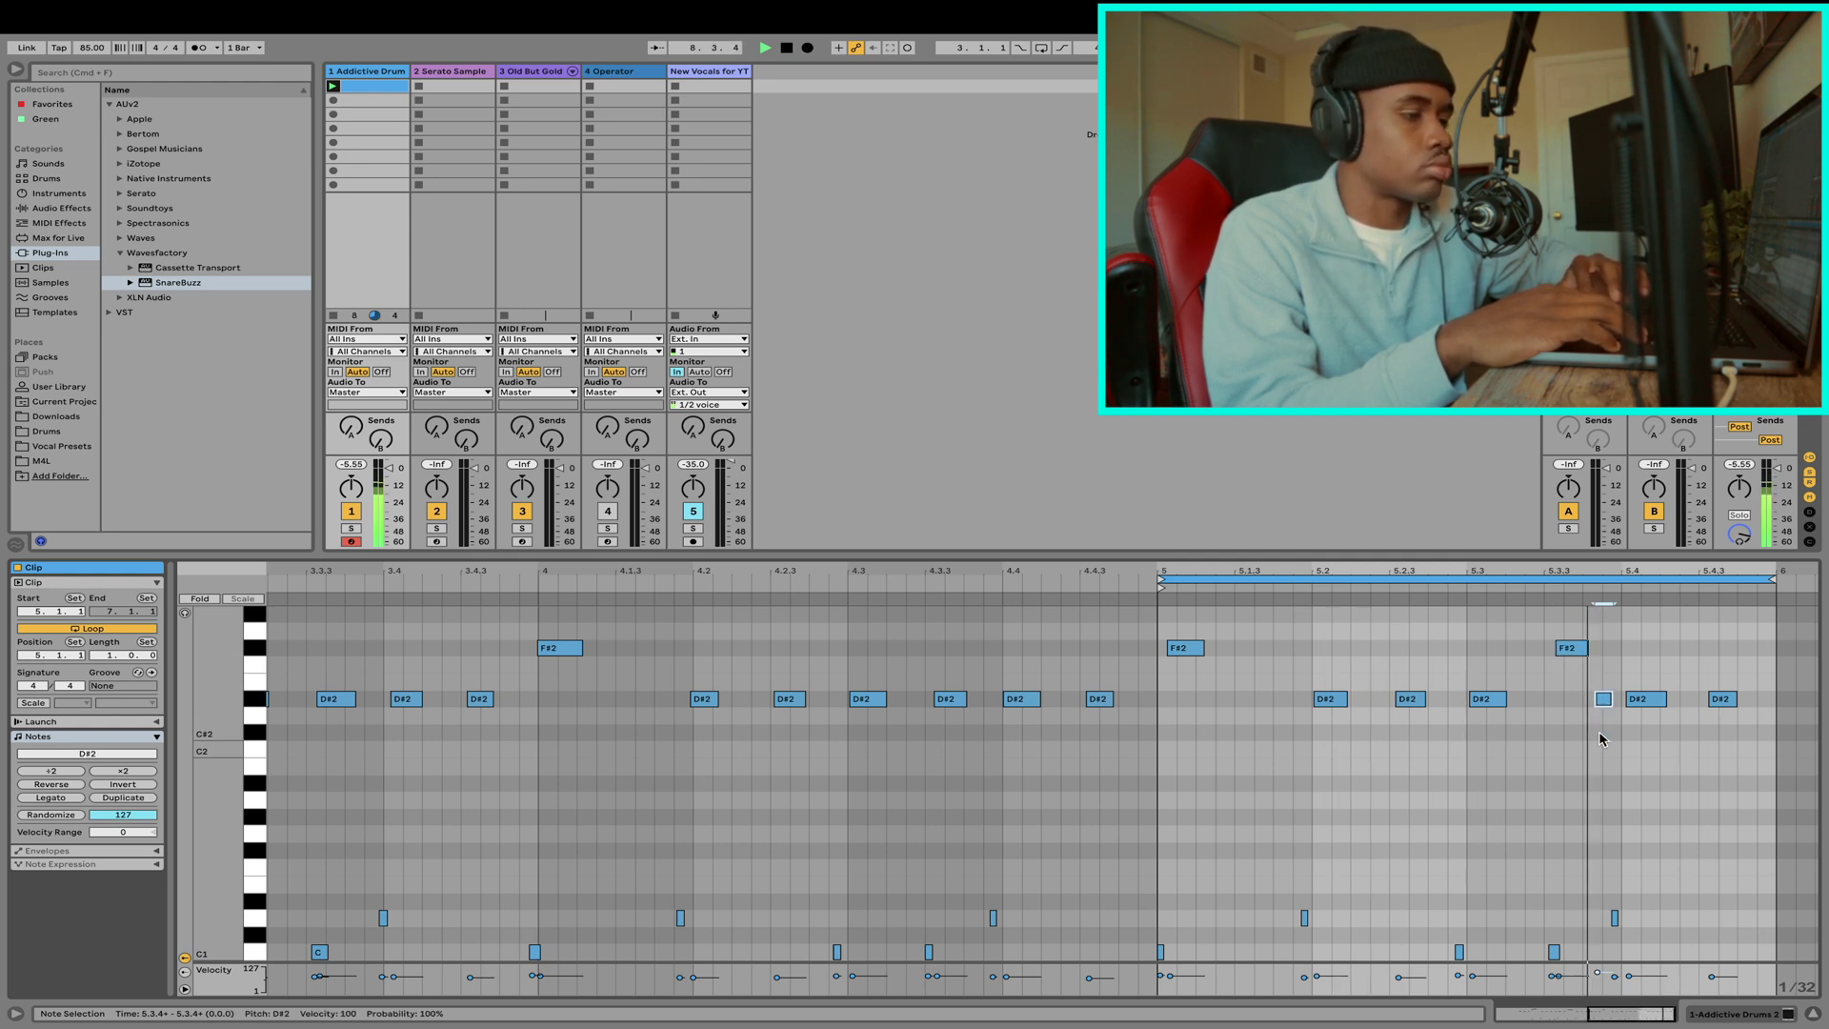
double_click(1608, 701)
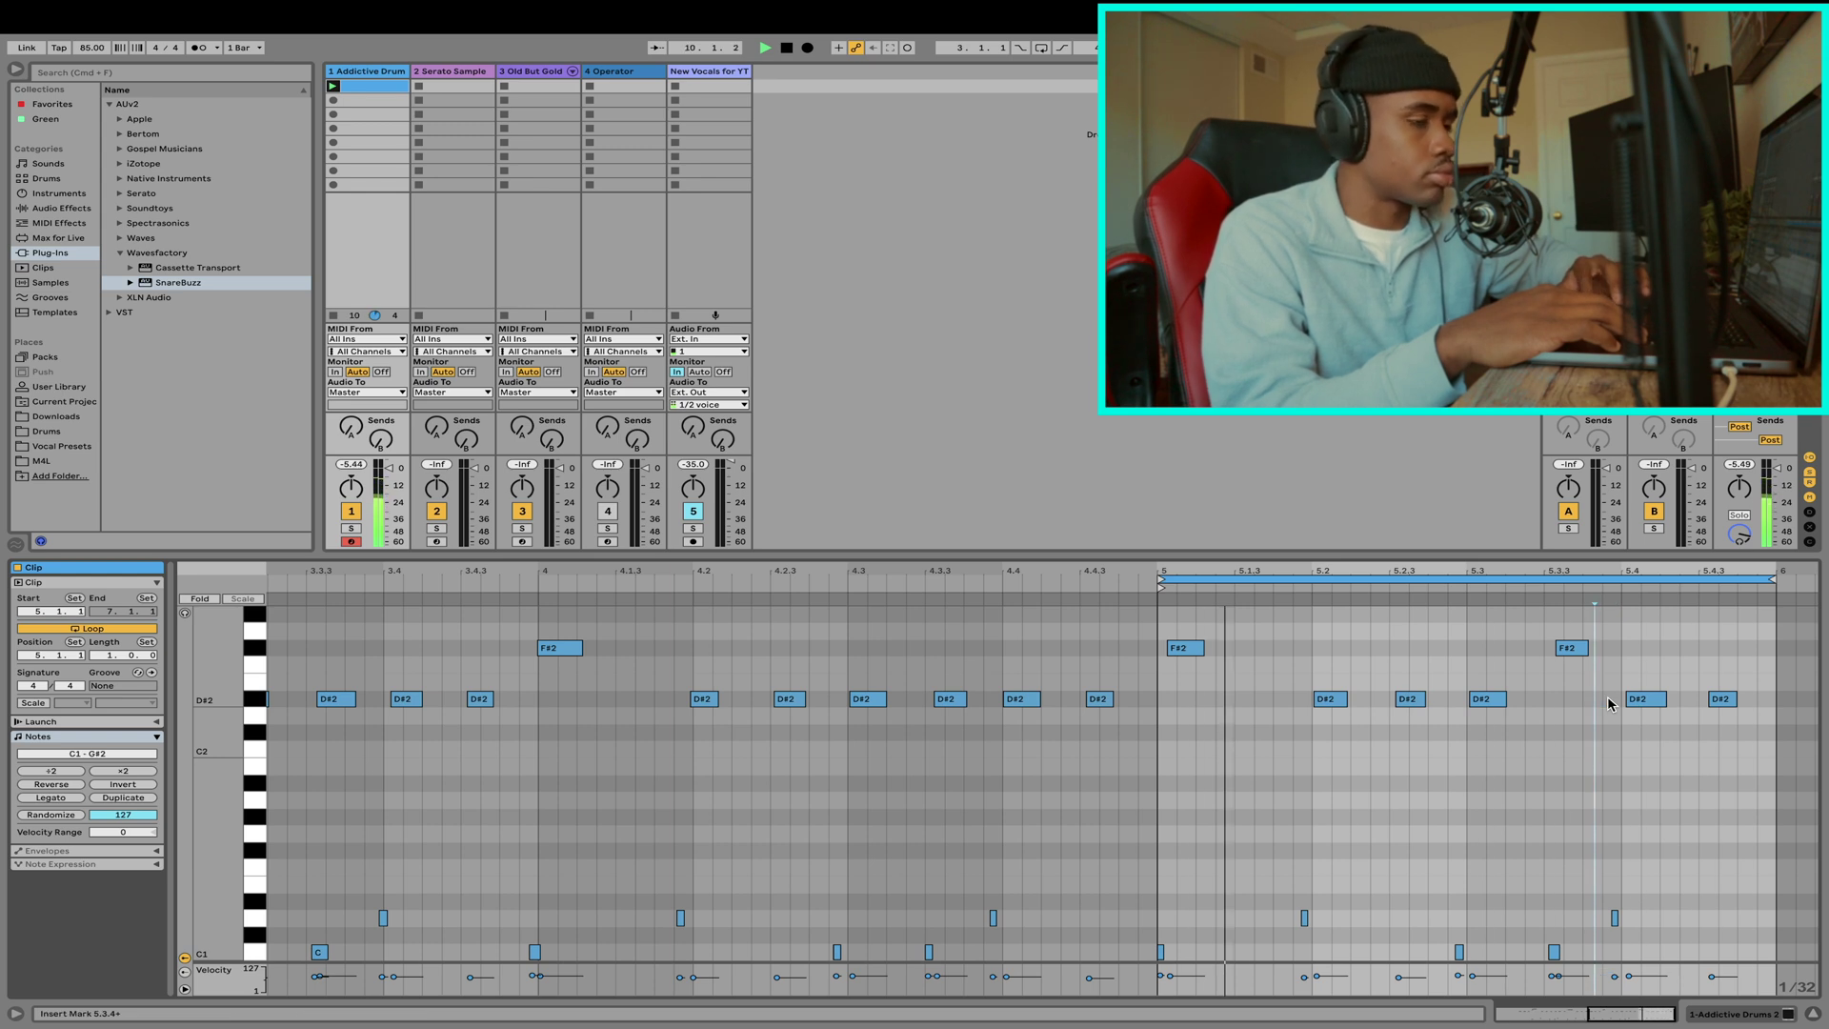
- Raise the F#2 note at 5.3.3 to B2 and check the loop by stopping and restarting playback
click(1573, 651)
key(Up)
key(Up)
key(Up)
key(Up)
key(Up)
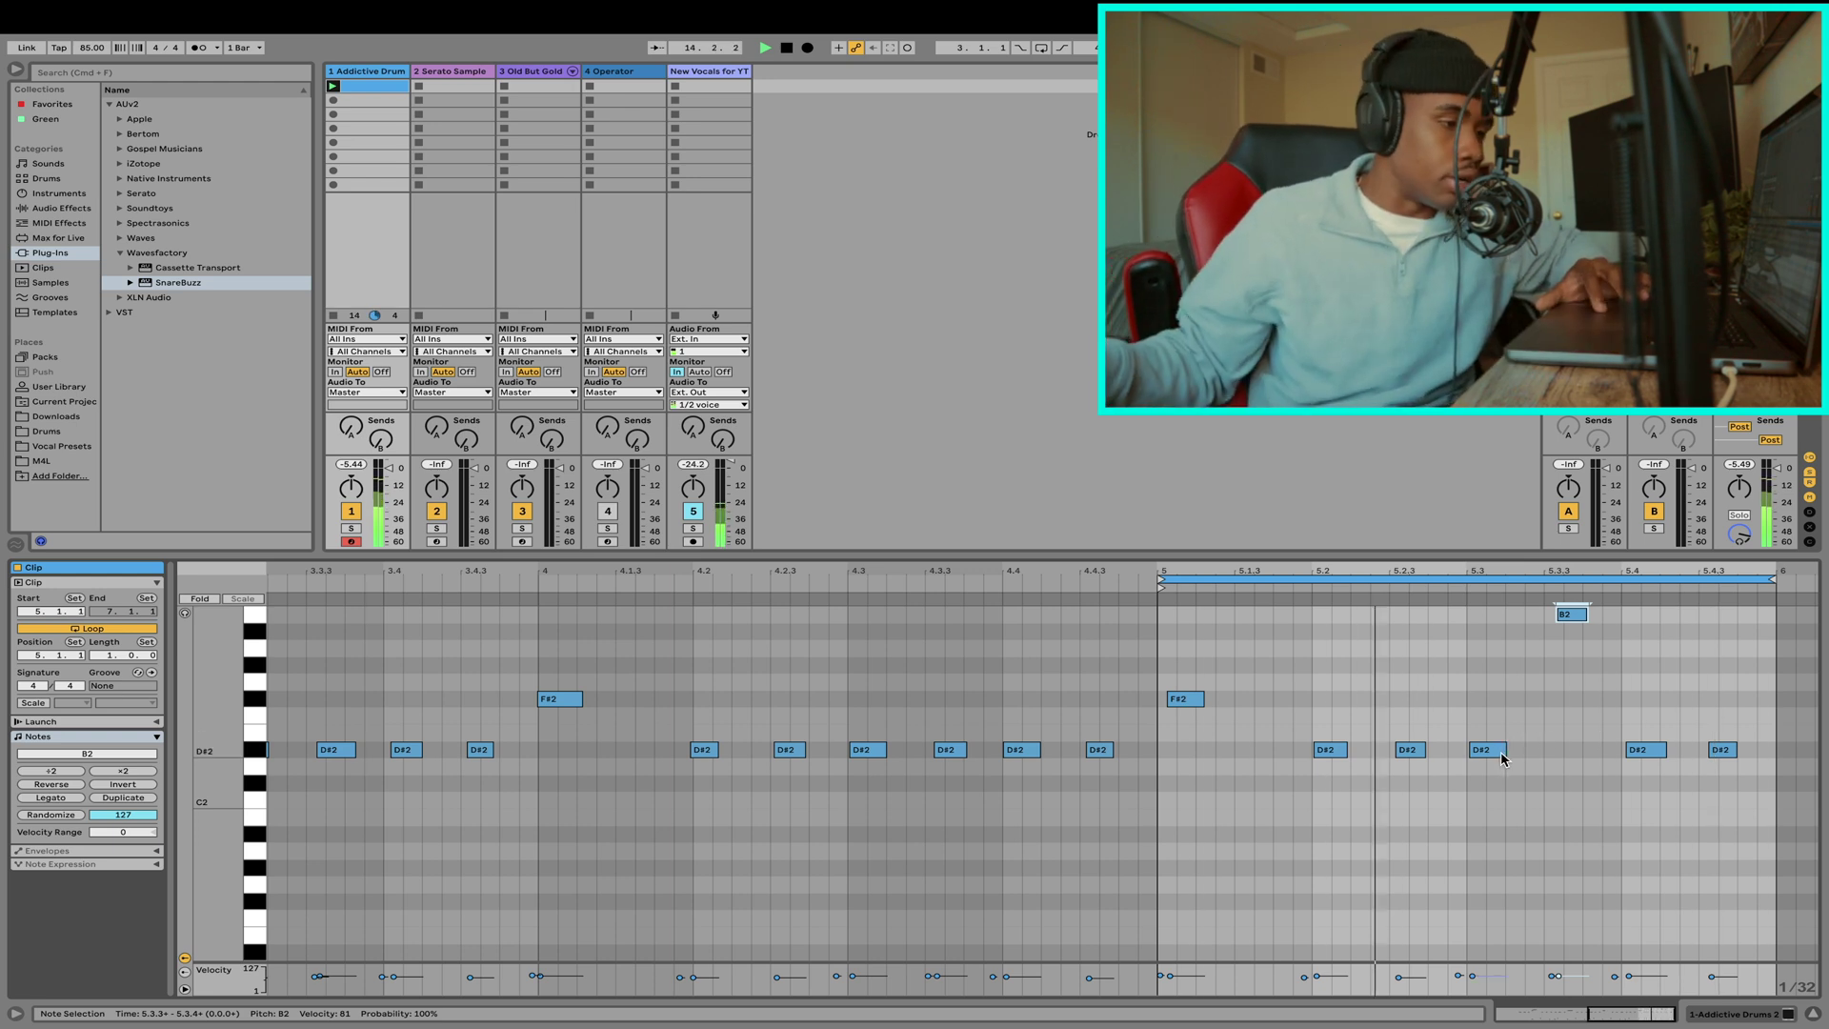
key(space)
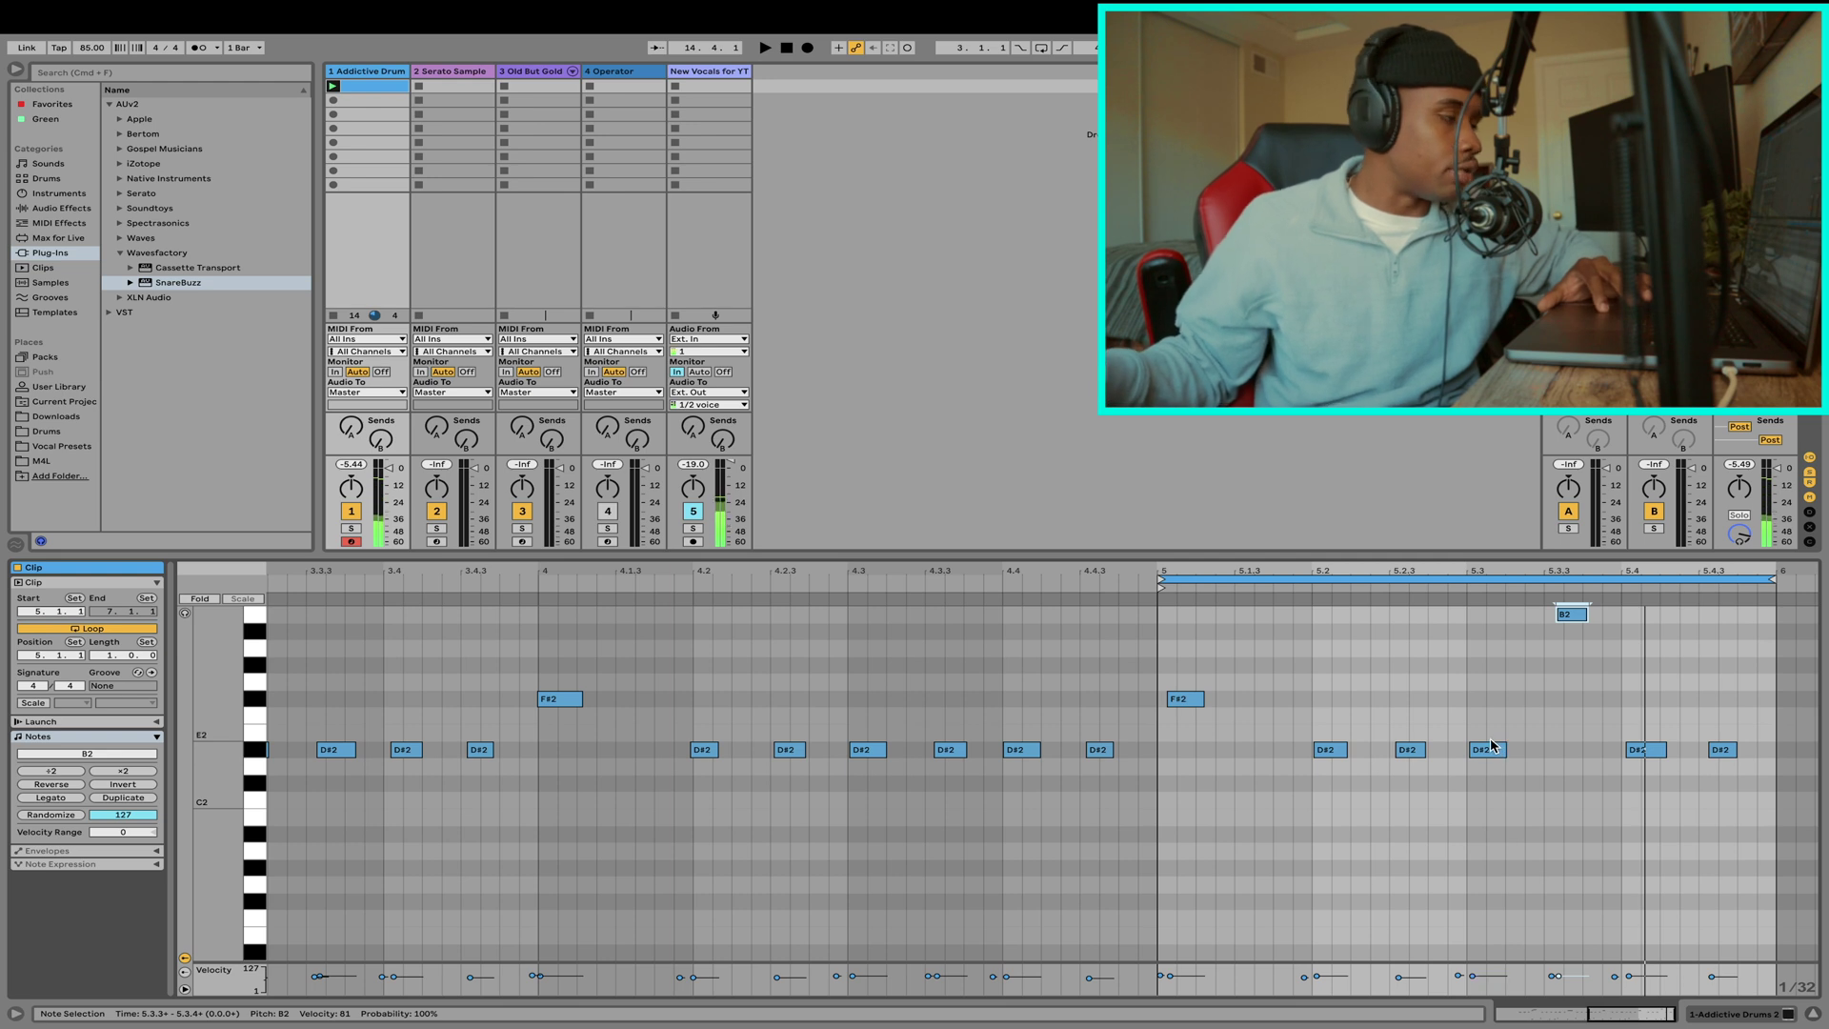
key(space)
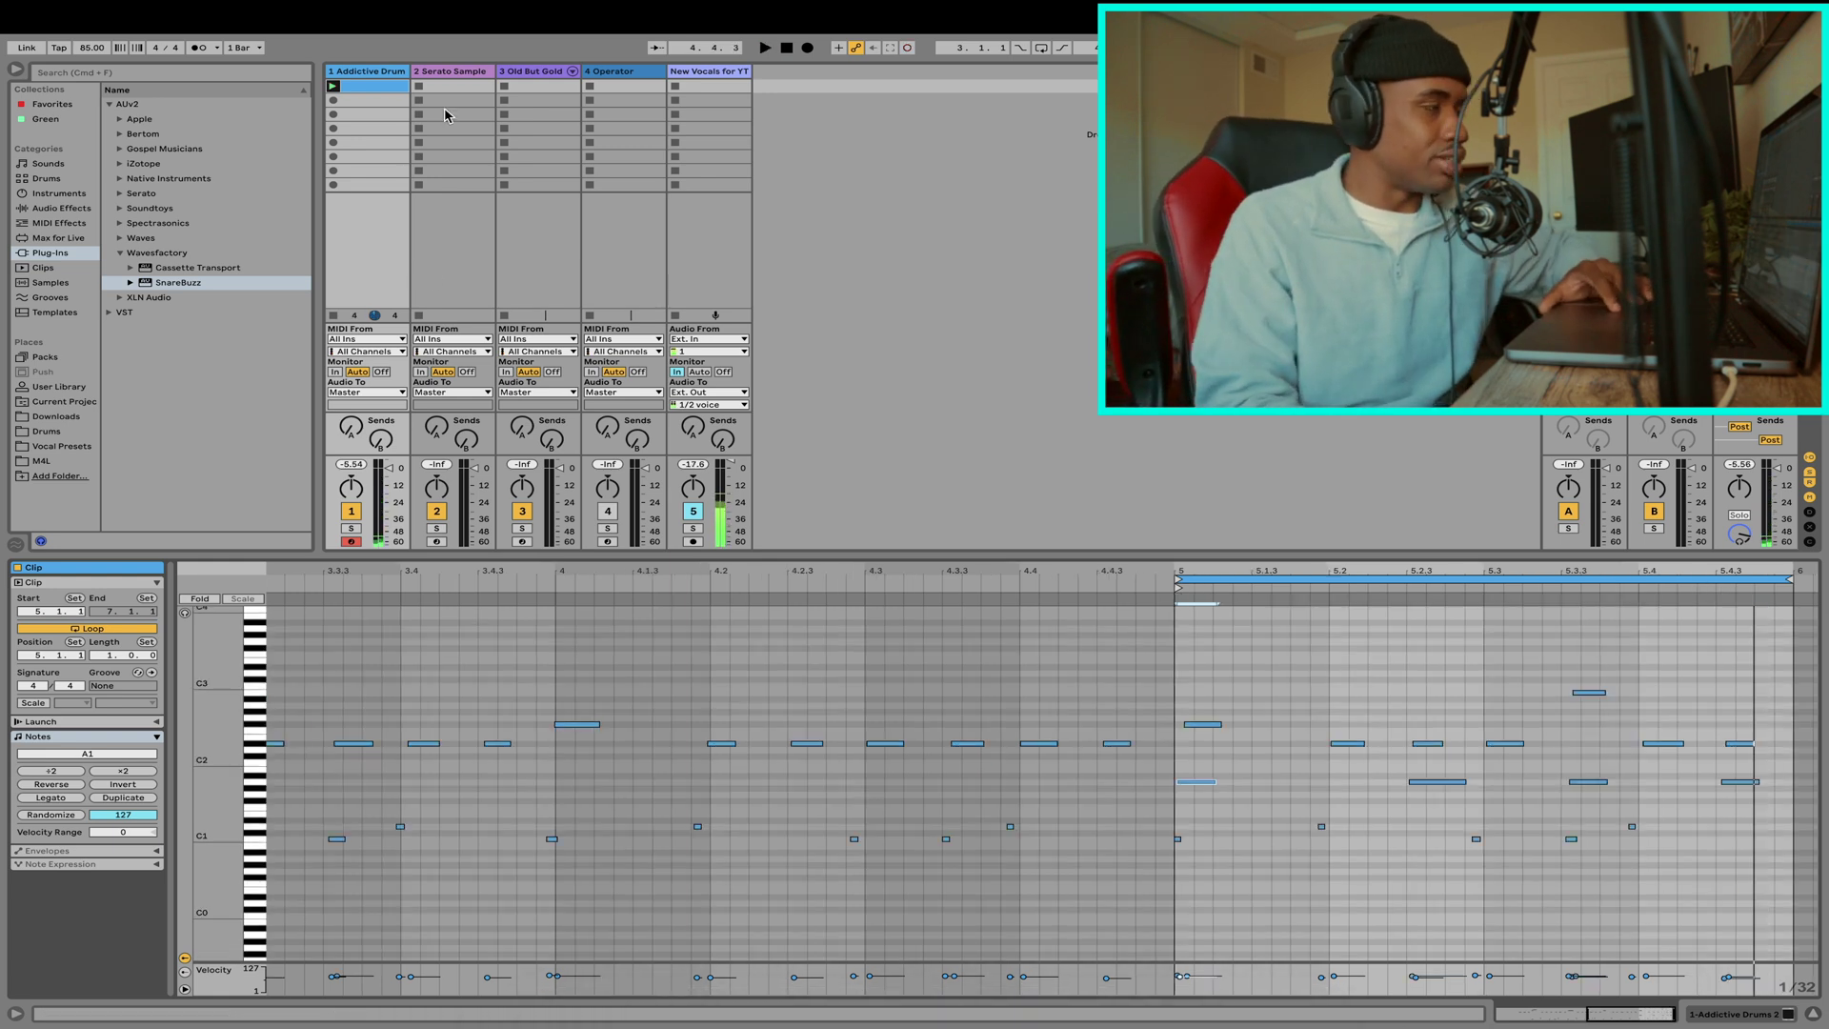
- Arm the Serato Sample track and play the loaded sample "stay up to see the sunrise"
click(523, 70)
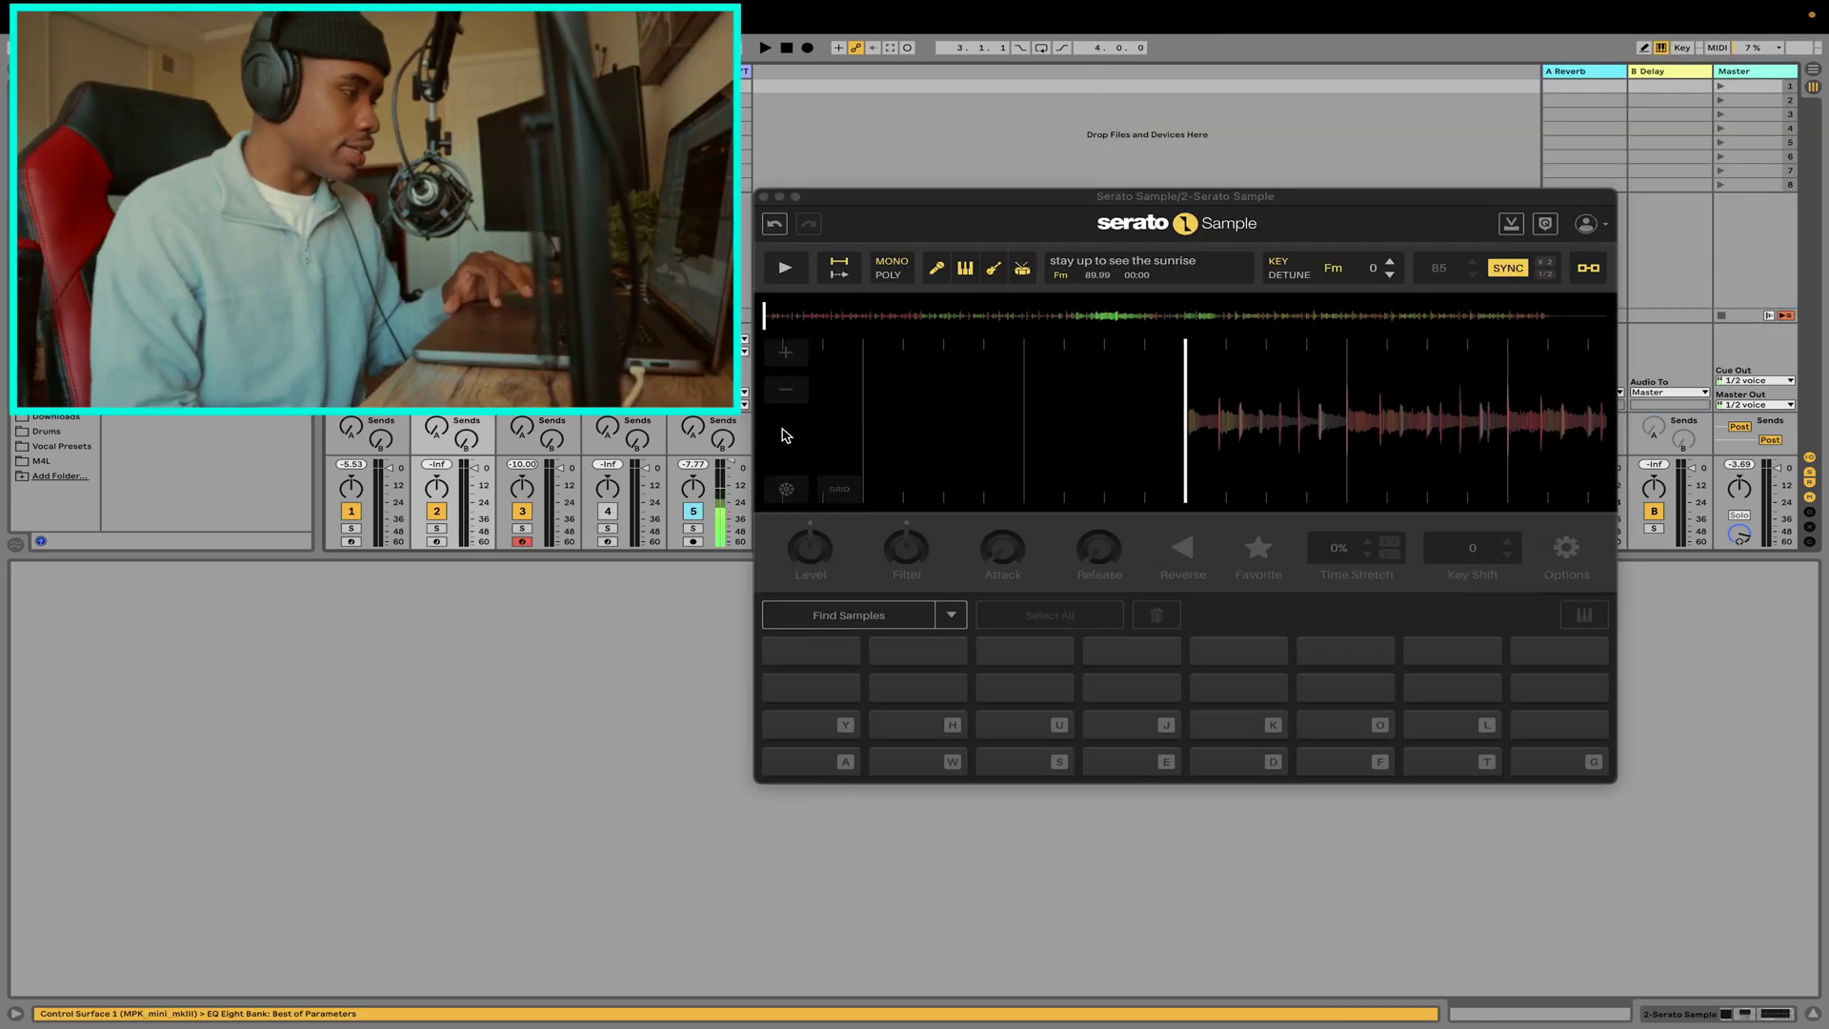
click(437, 542)
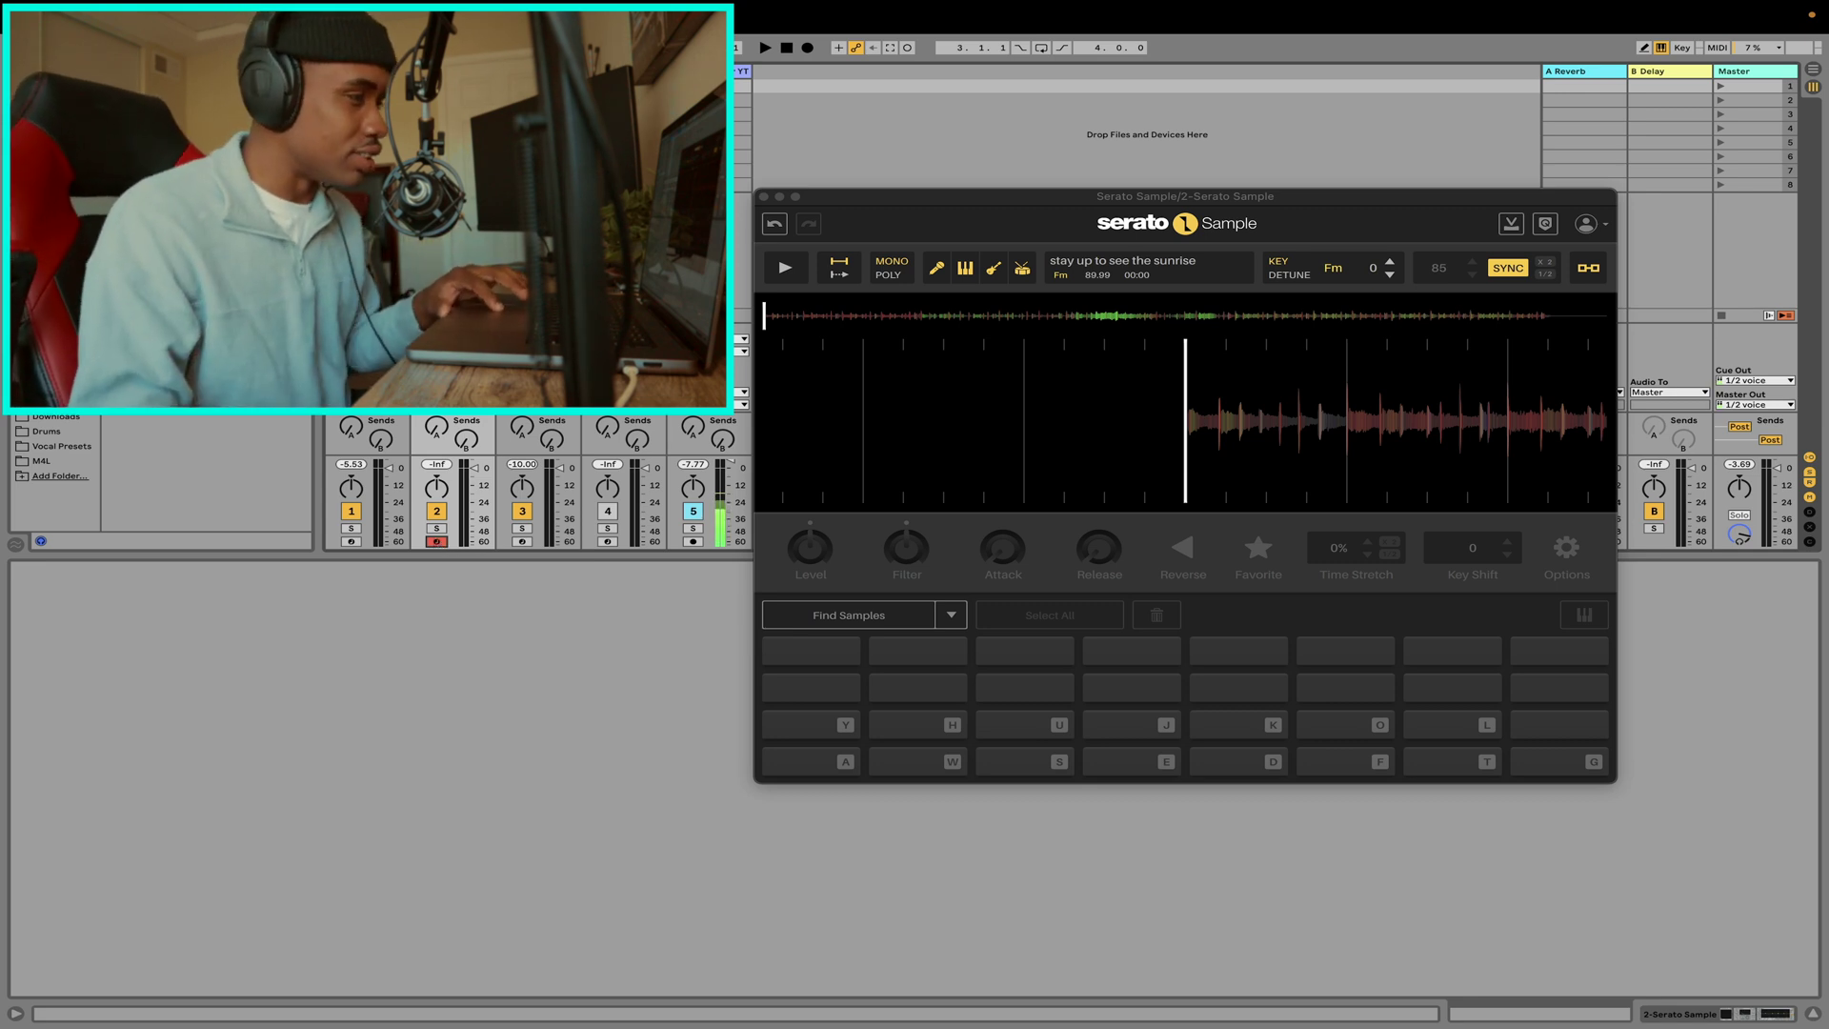
click(781, 263)
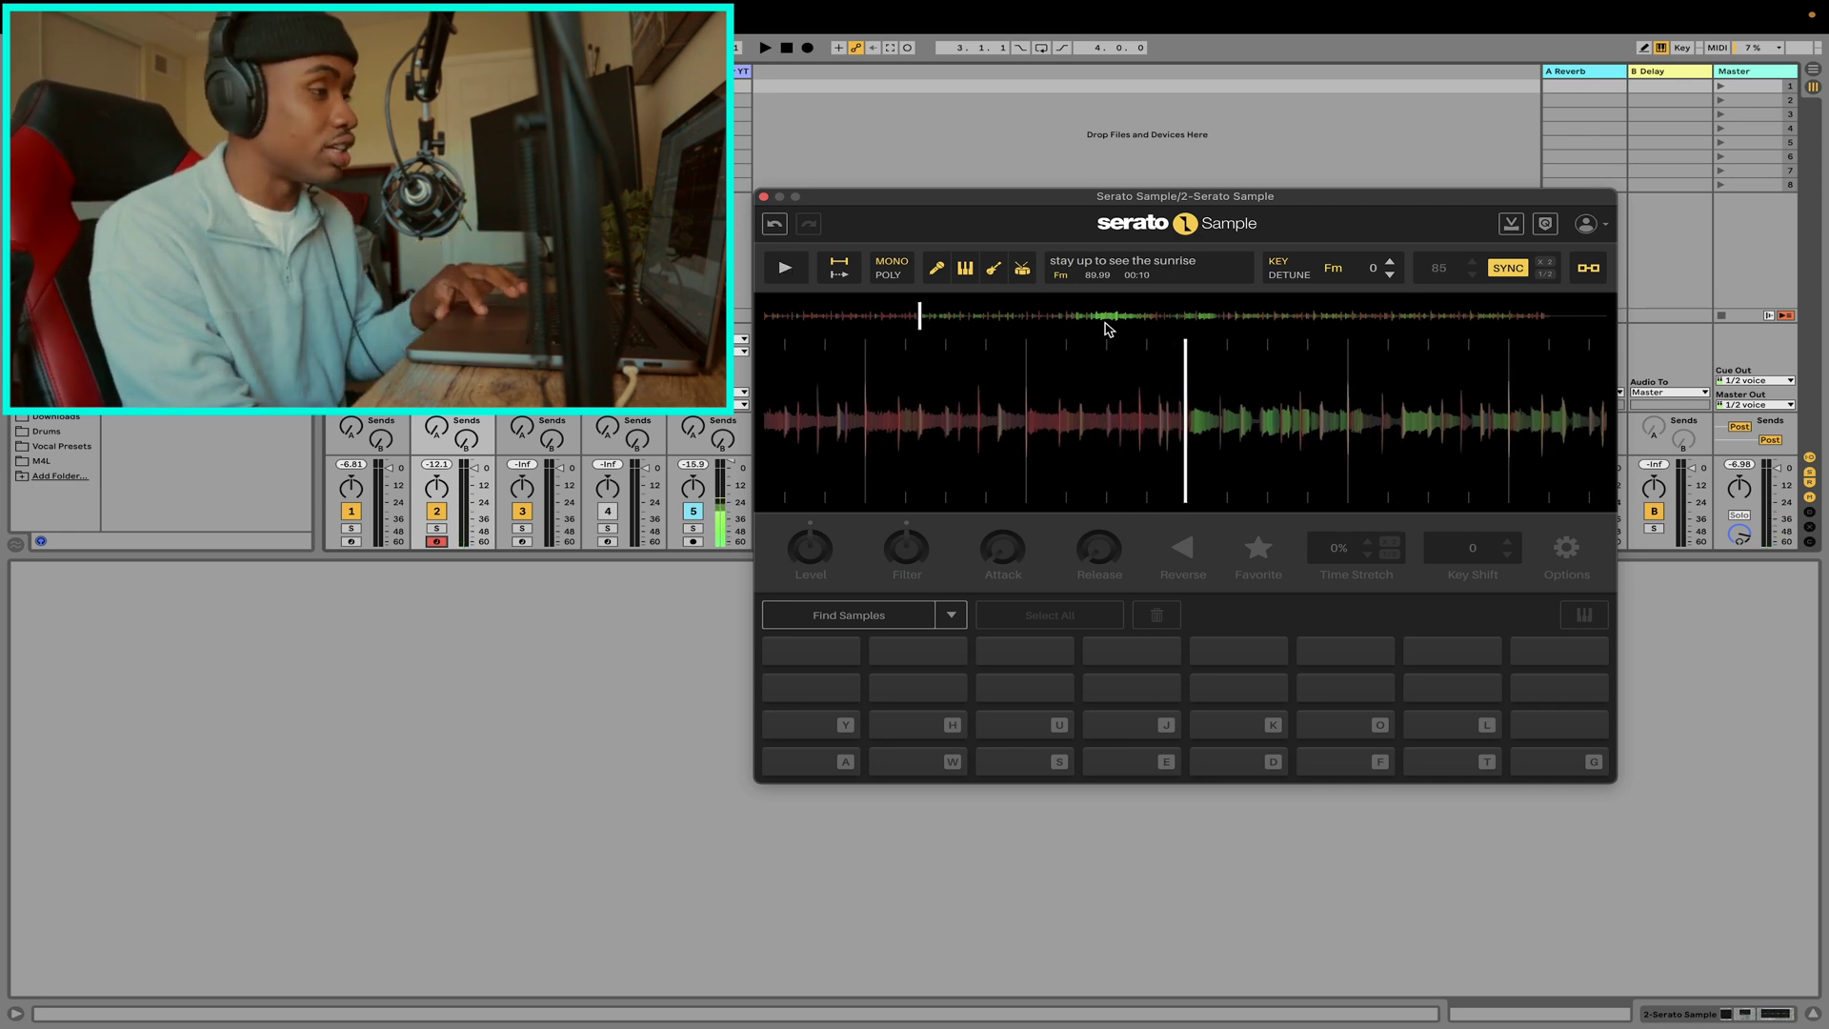
- Place cue points on pads A, W, S and E as the sample plays, and trigger pad A again
key(a)
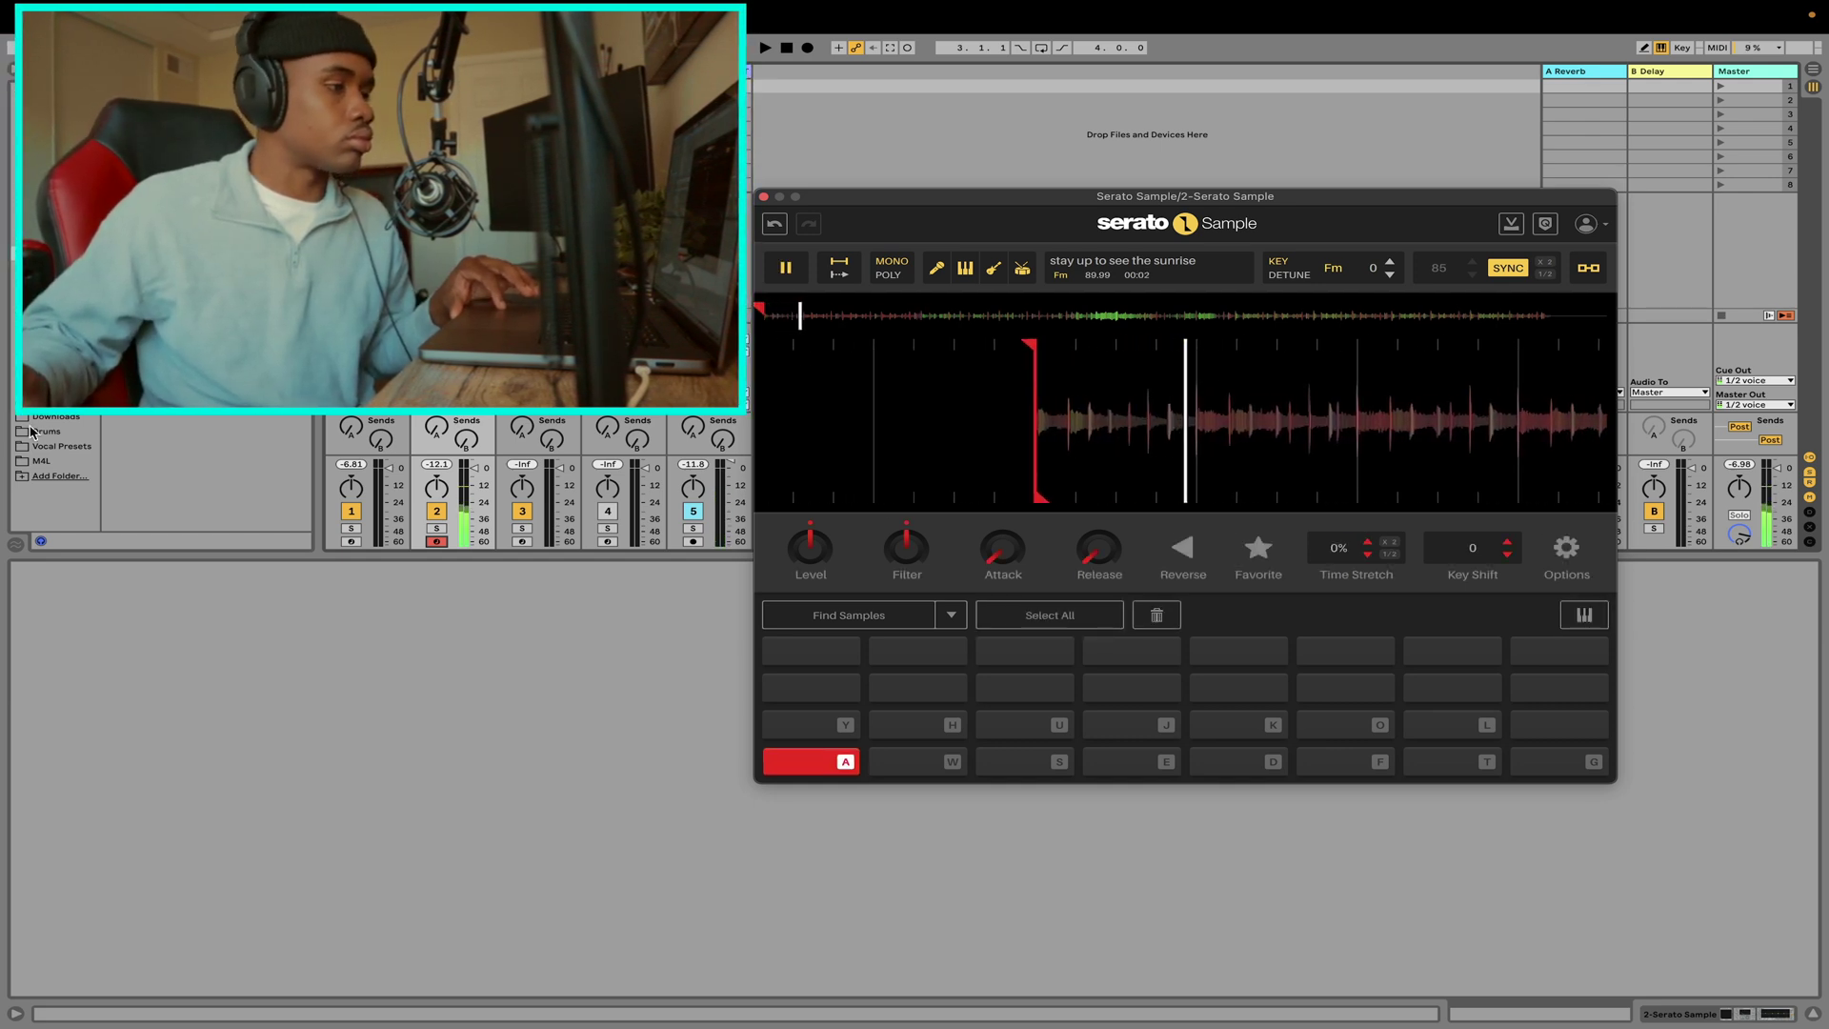
key(w)
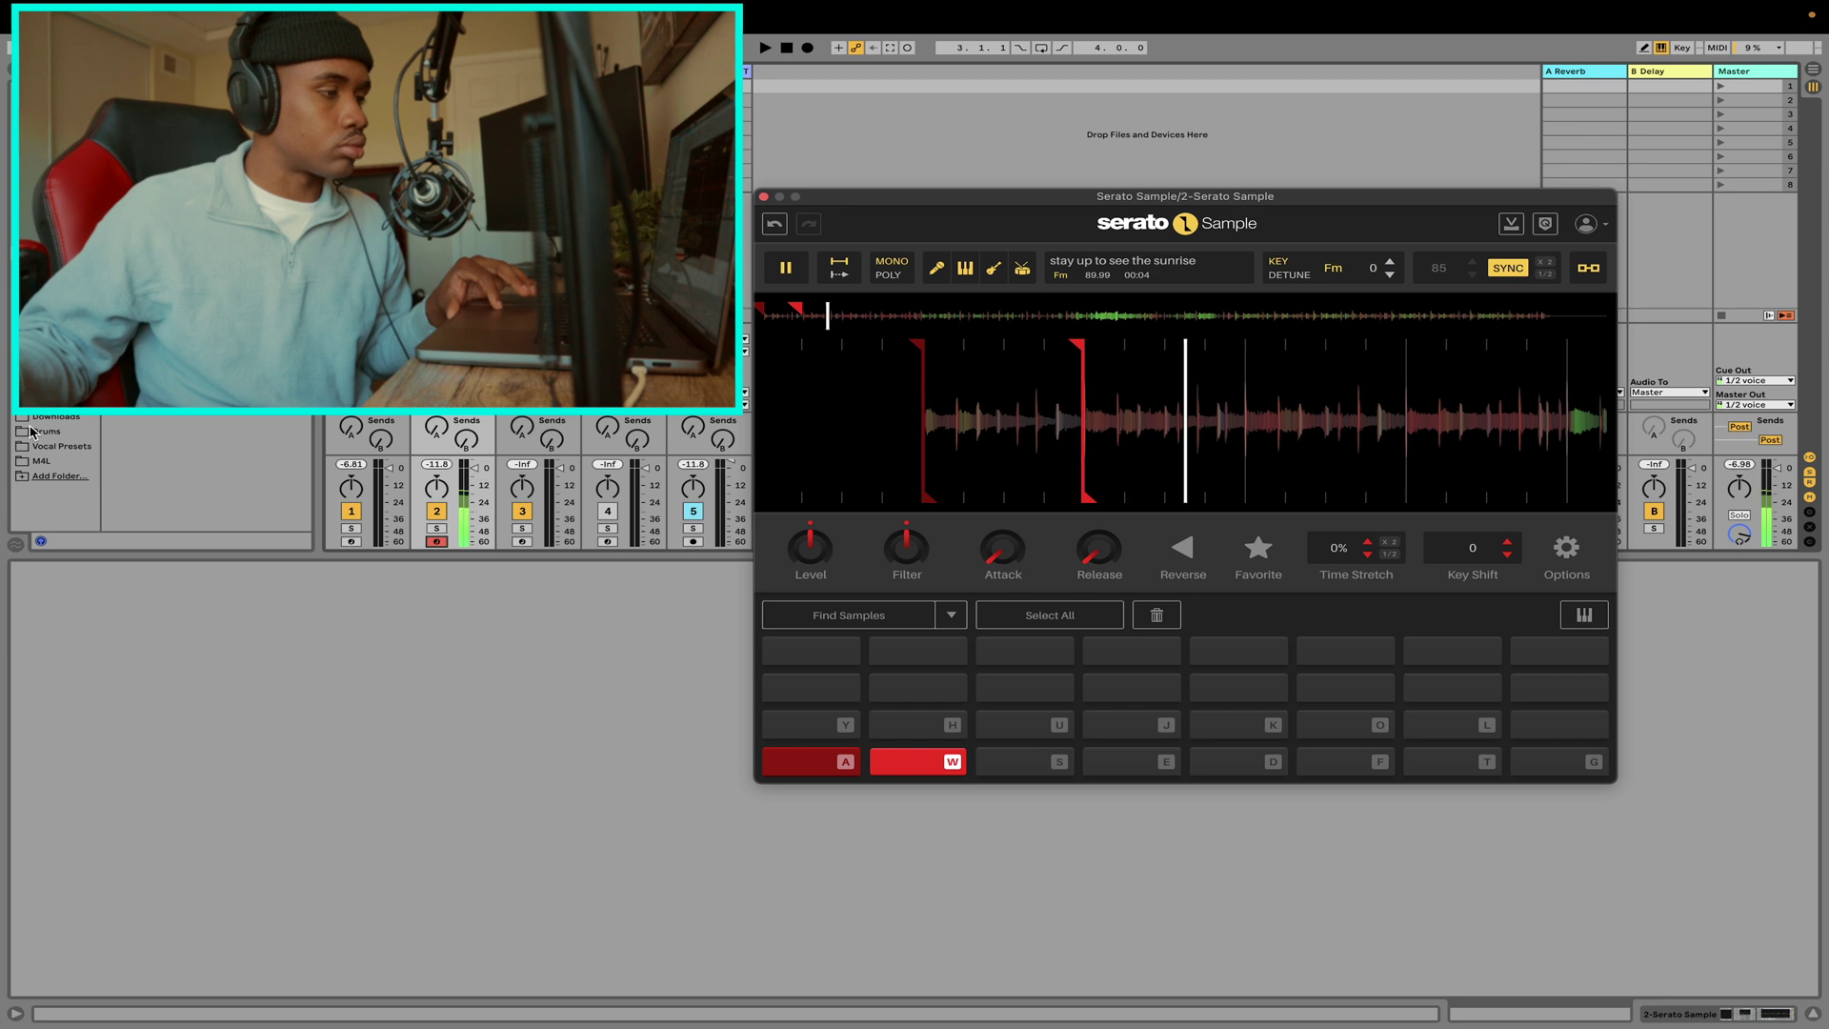
key(s)
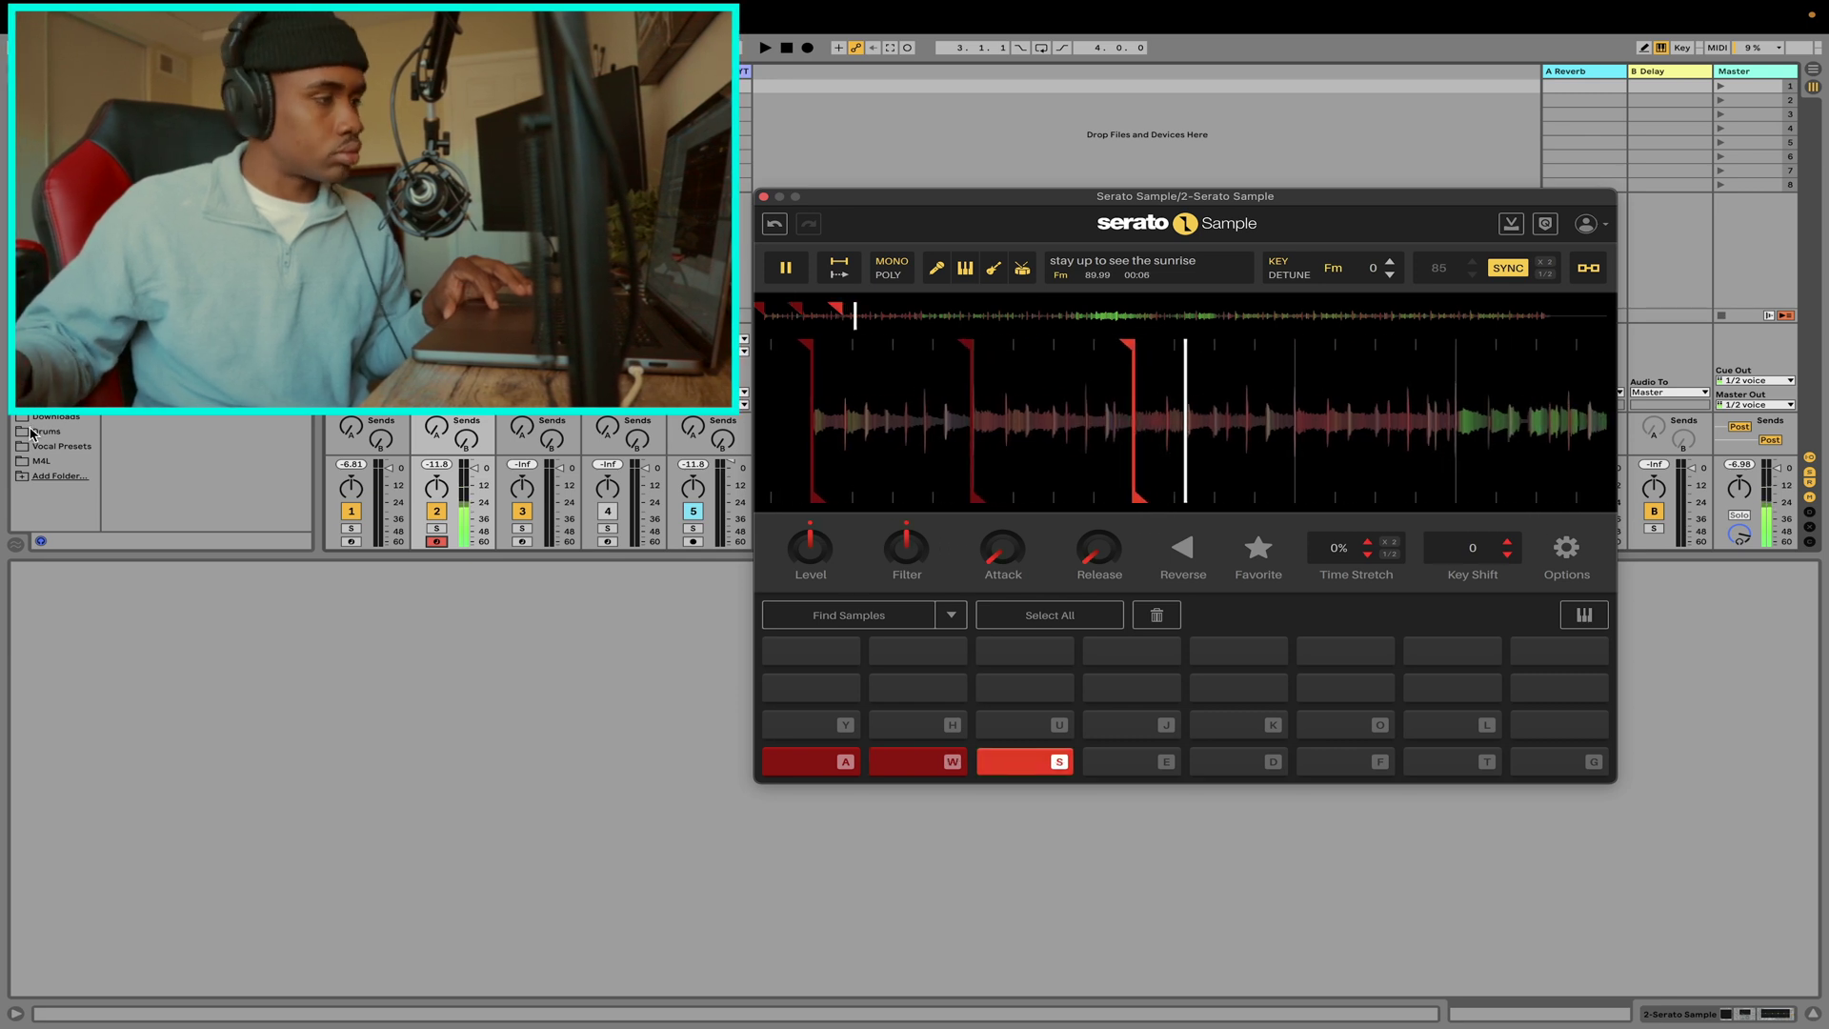
key(e)
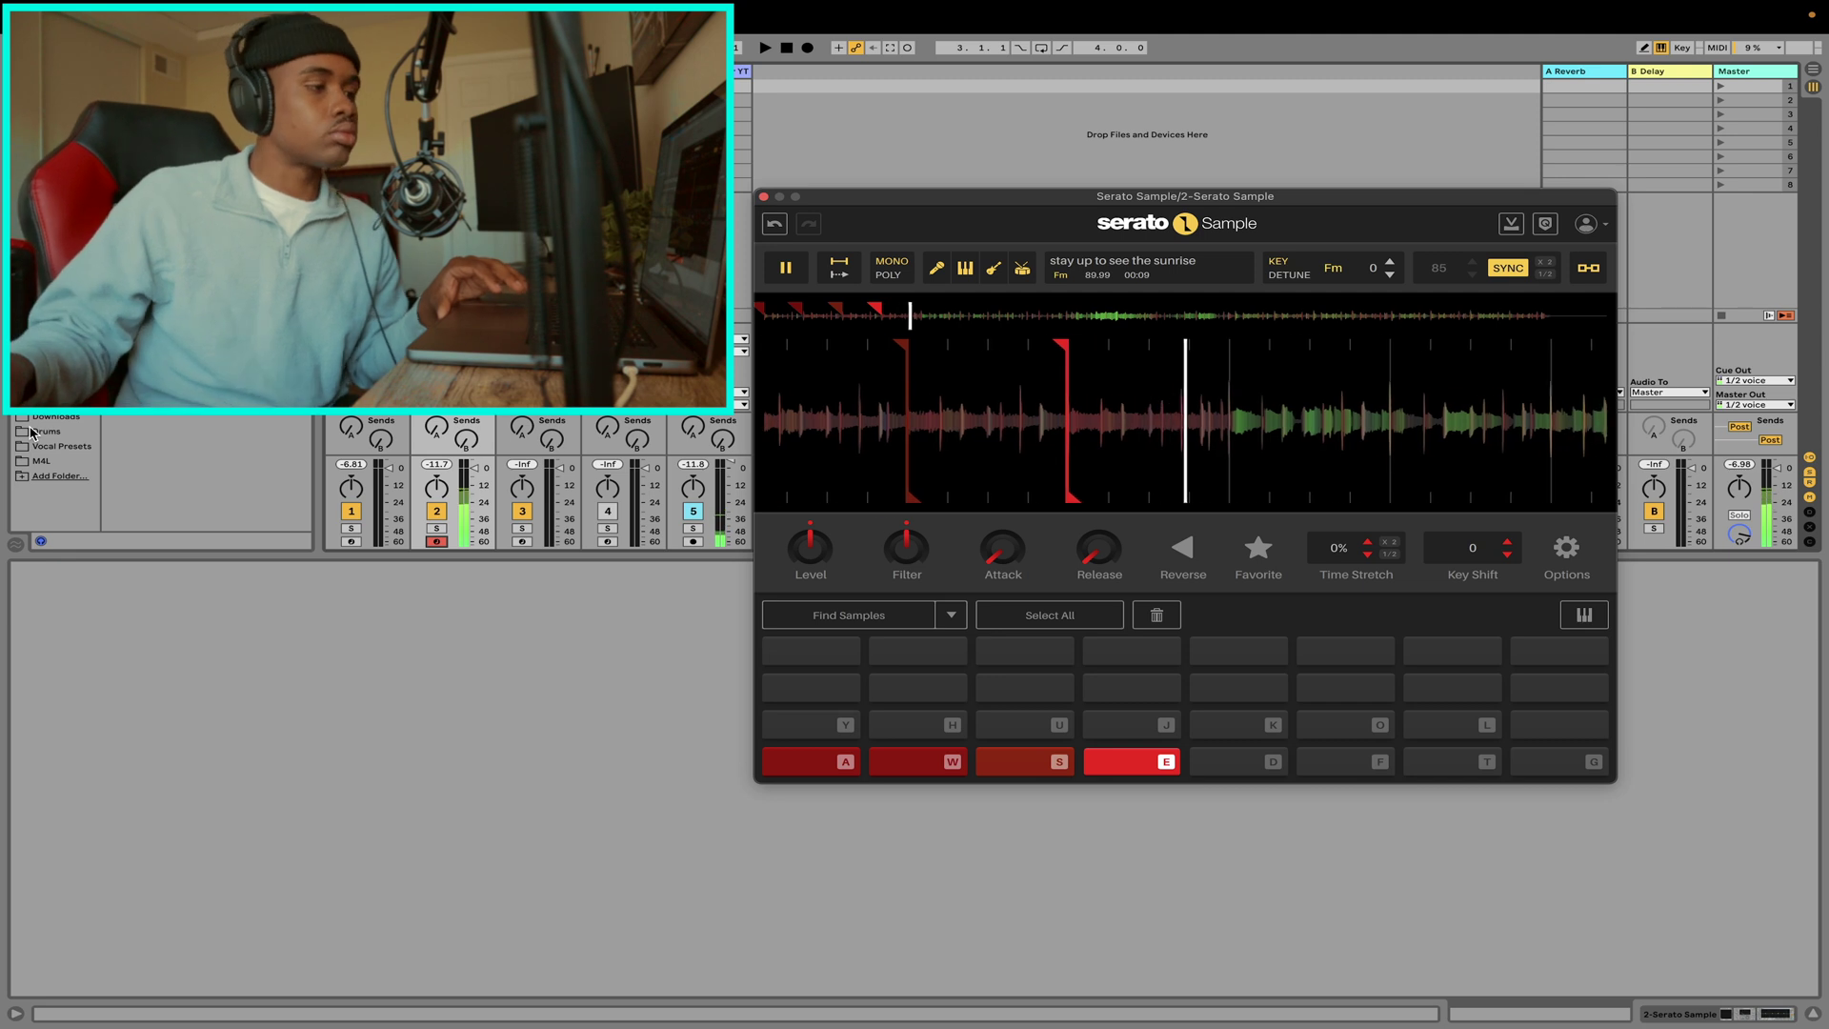
key(a)
scroll(833, 349, up, 2)
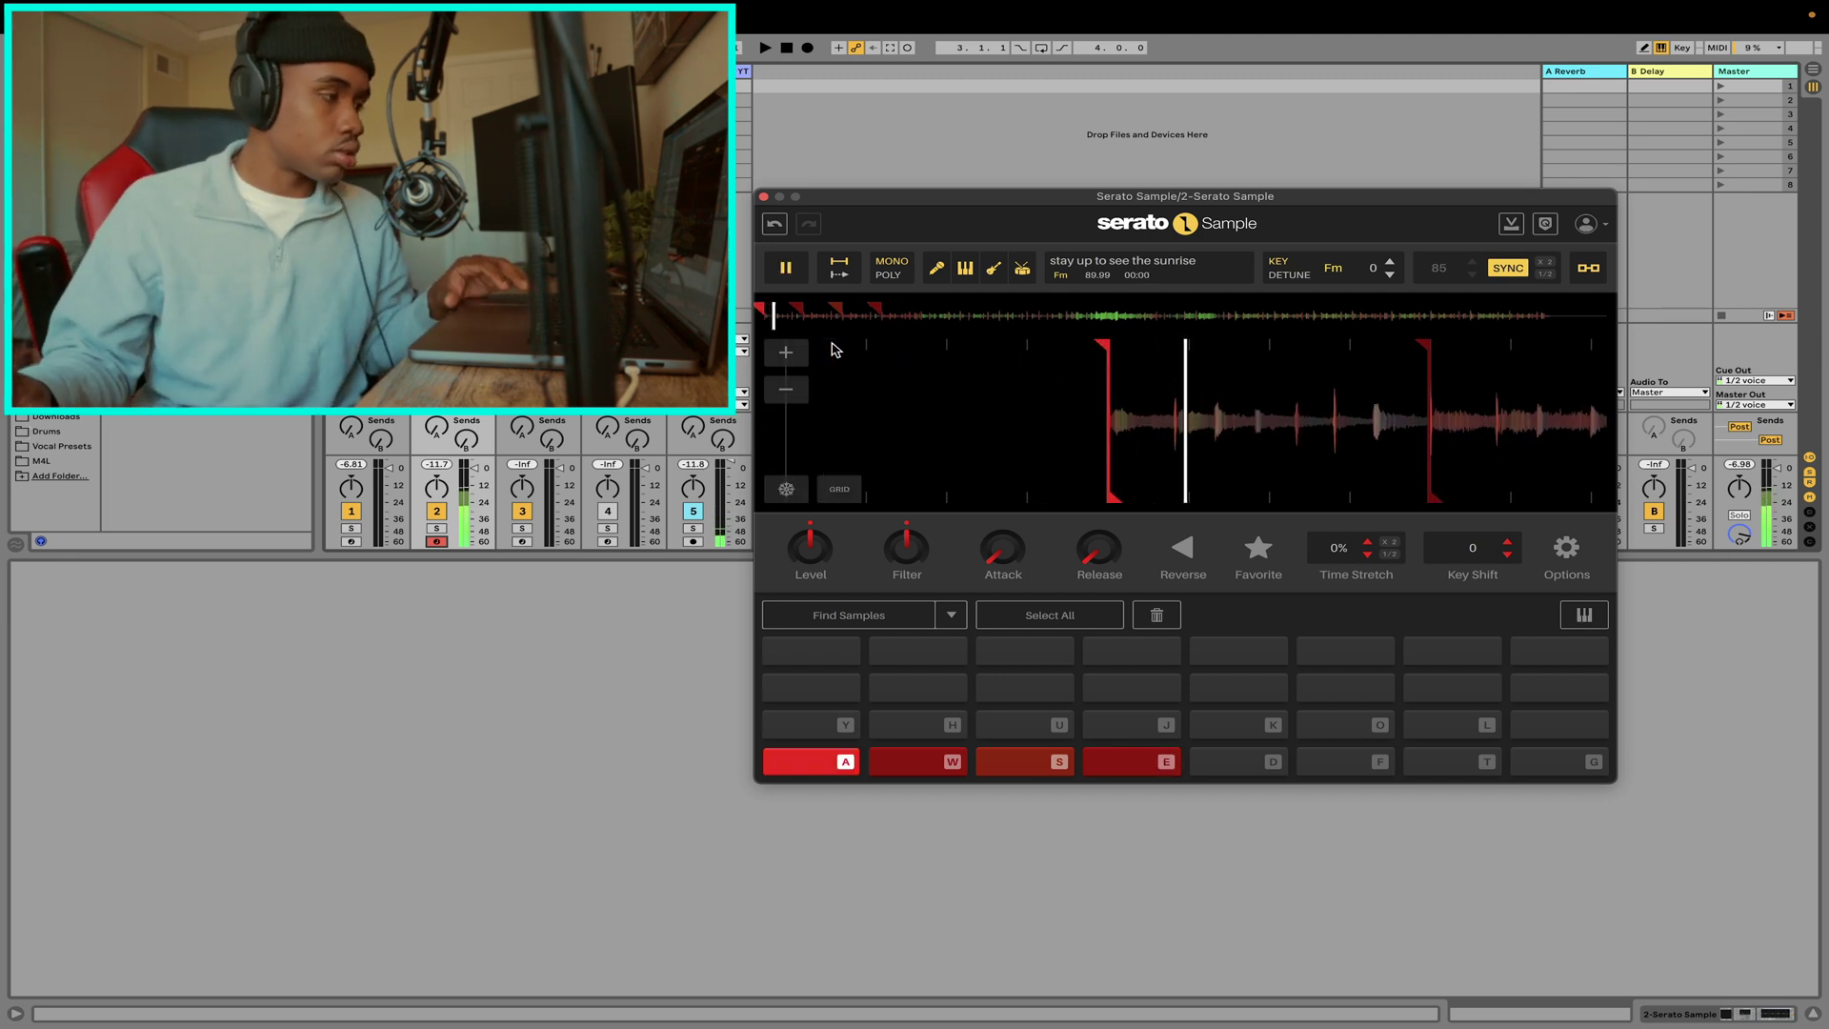
- Audition the chops by playing pads W, S and E, and the full A, W, S, E sequence with the drum loop
key(w)
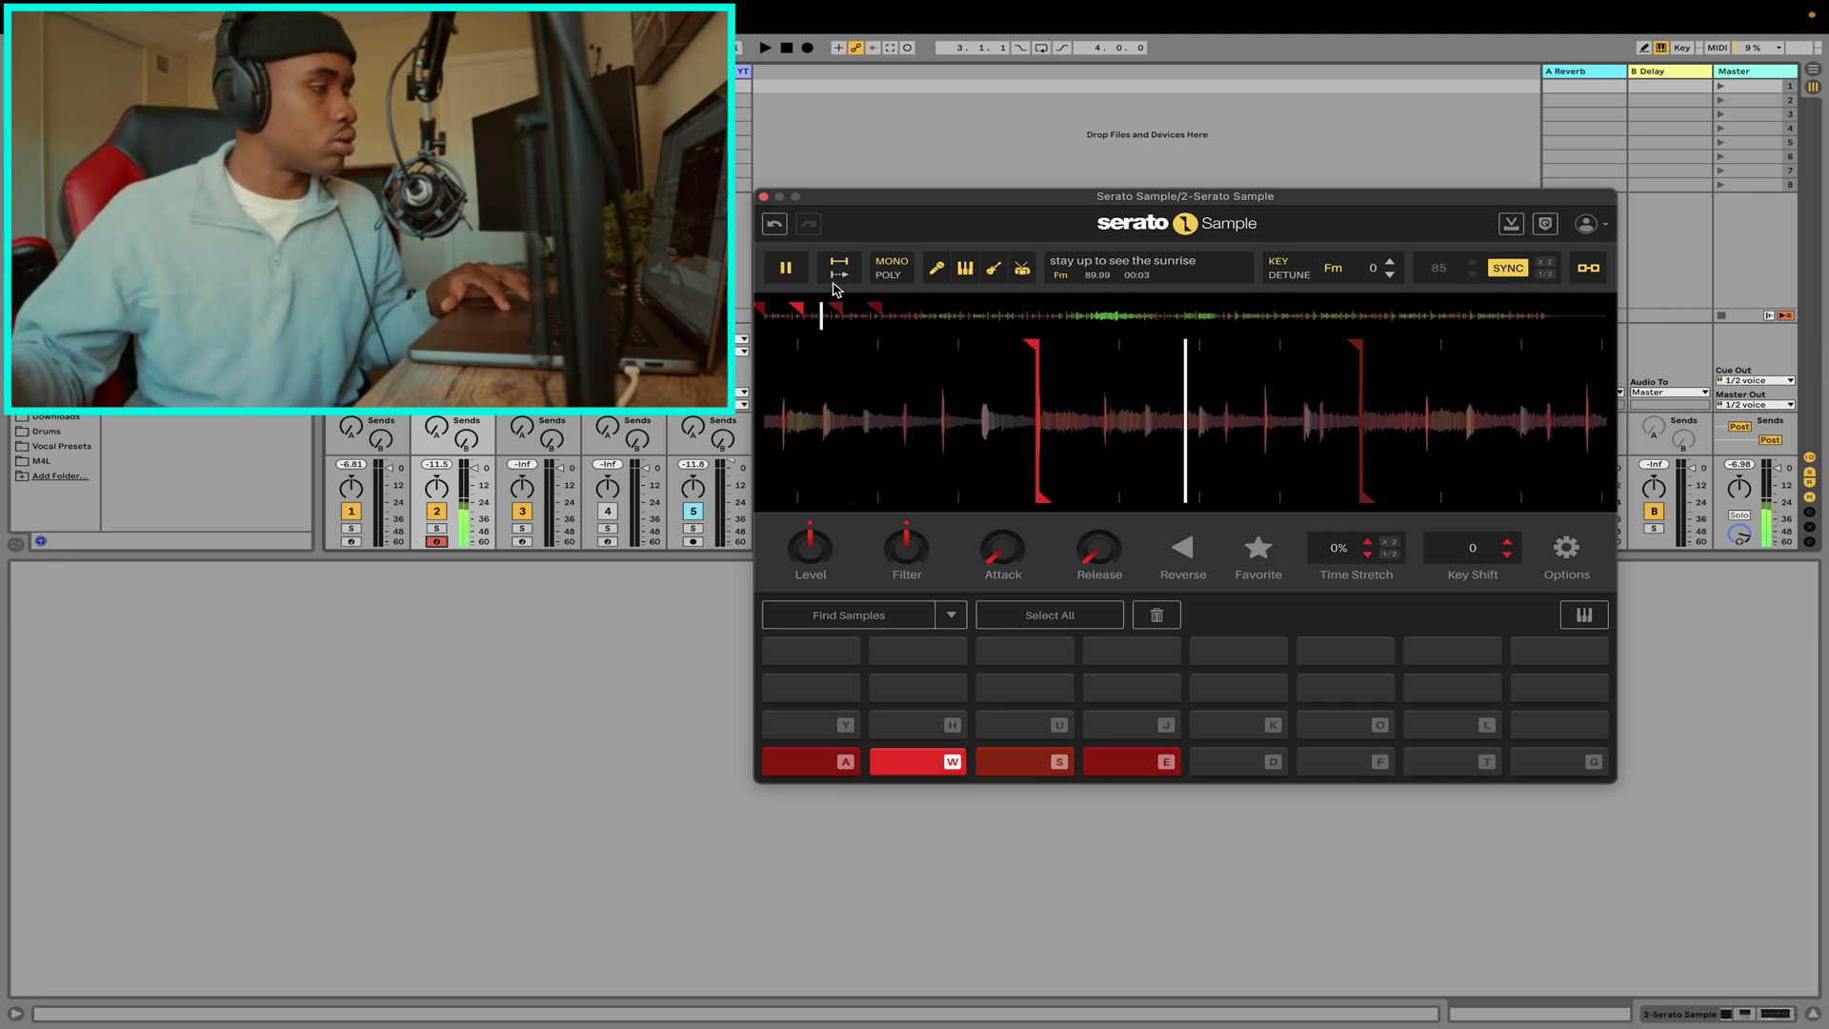
key(s)
key(e)
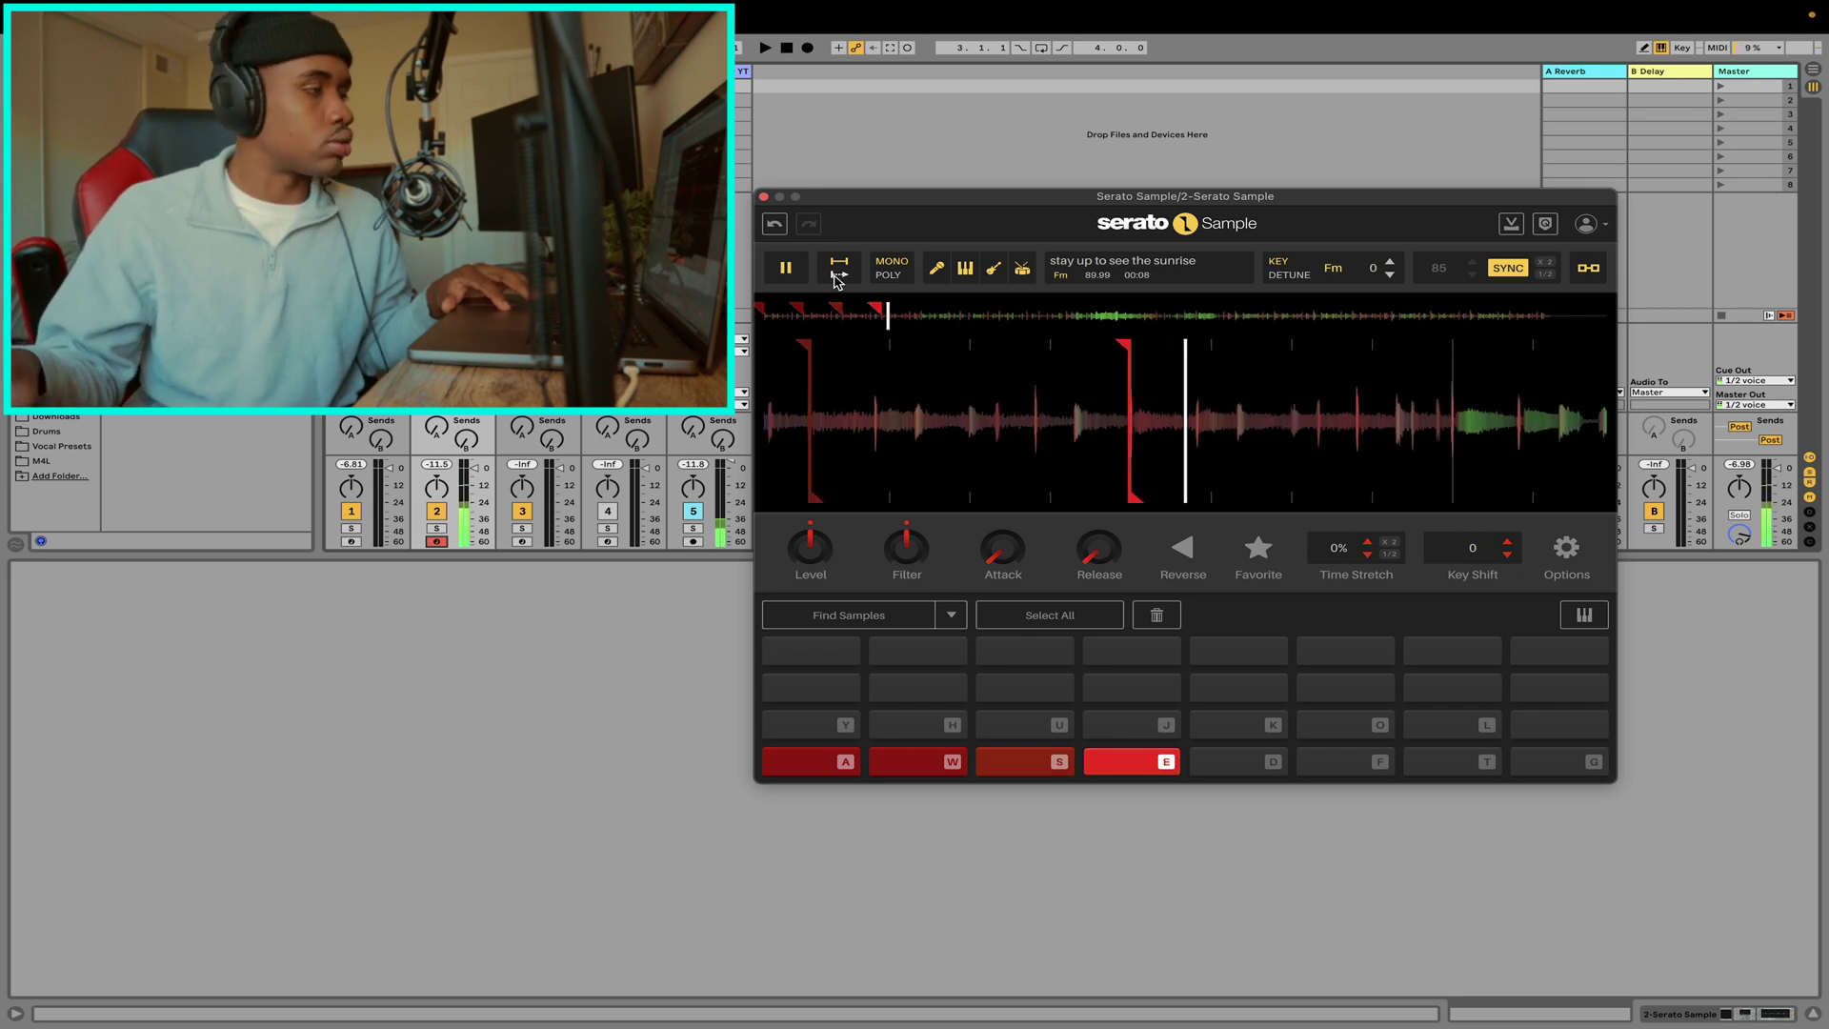
key(a)
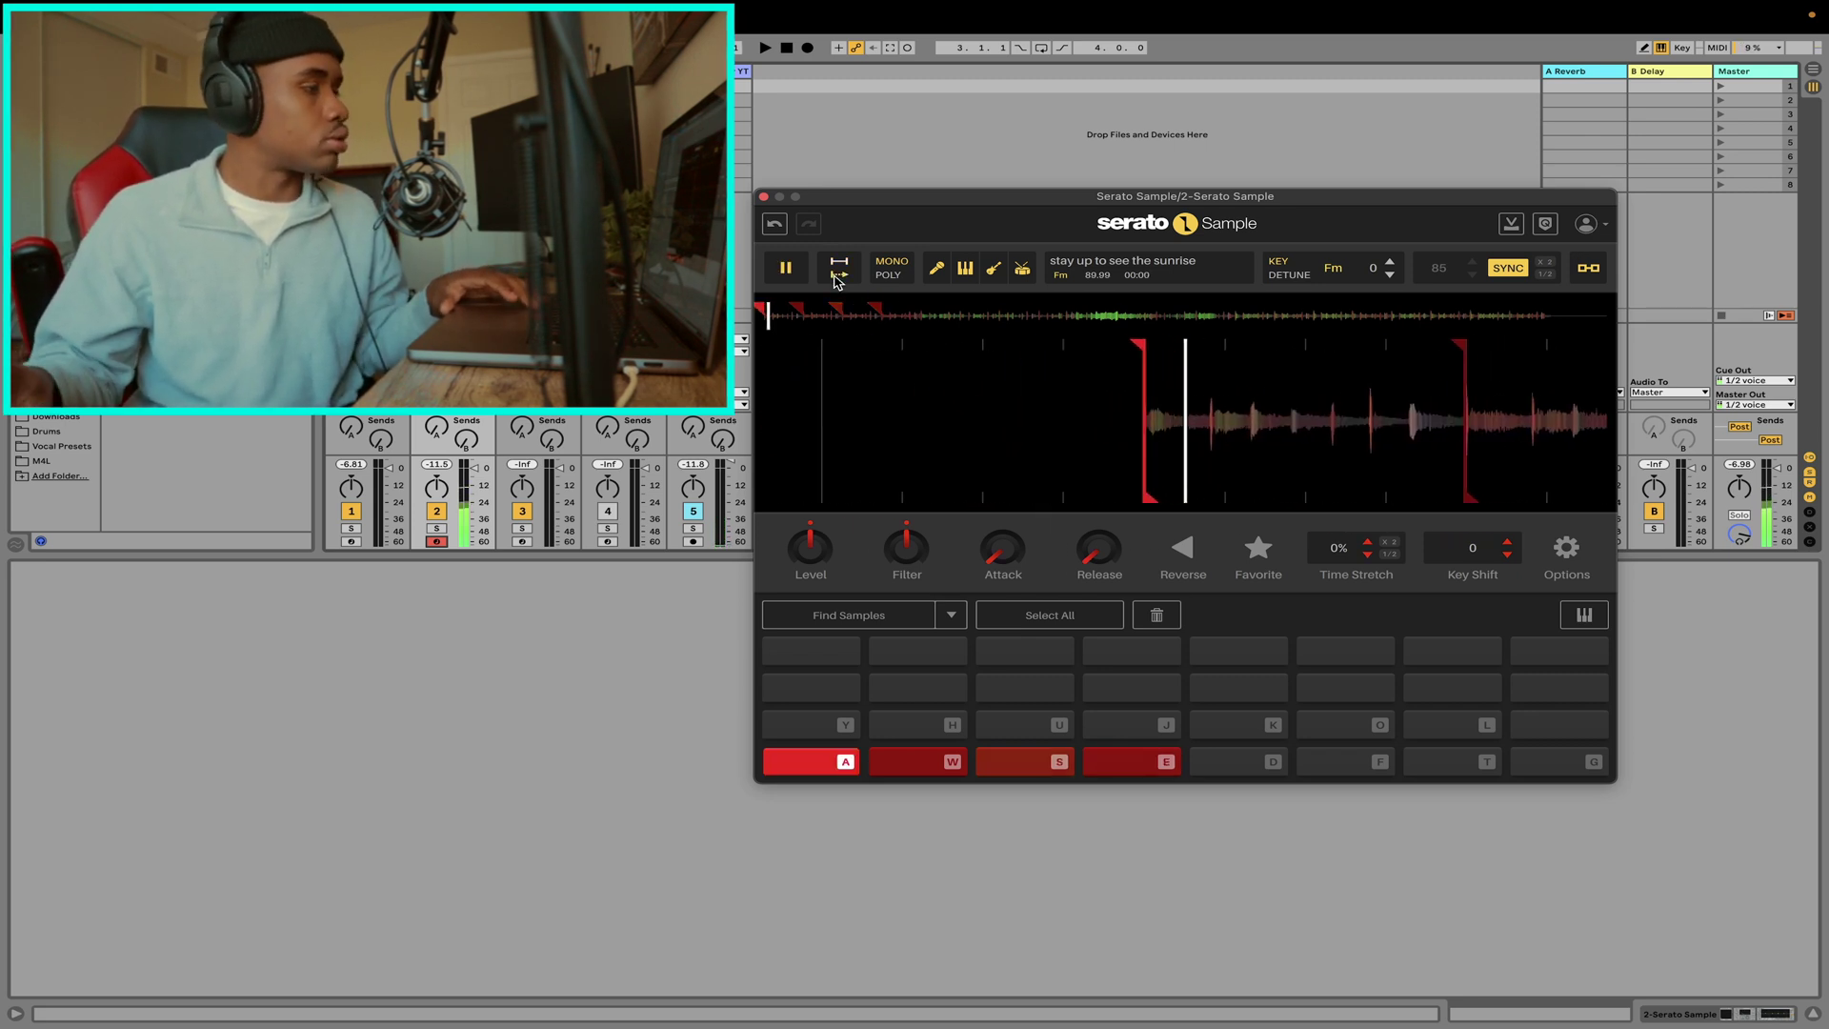
key(w)
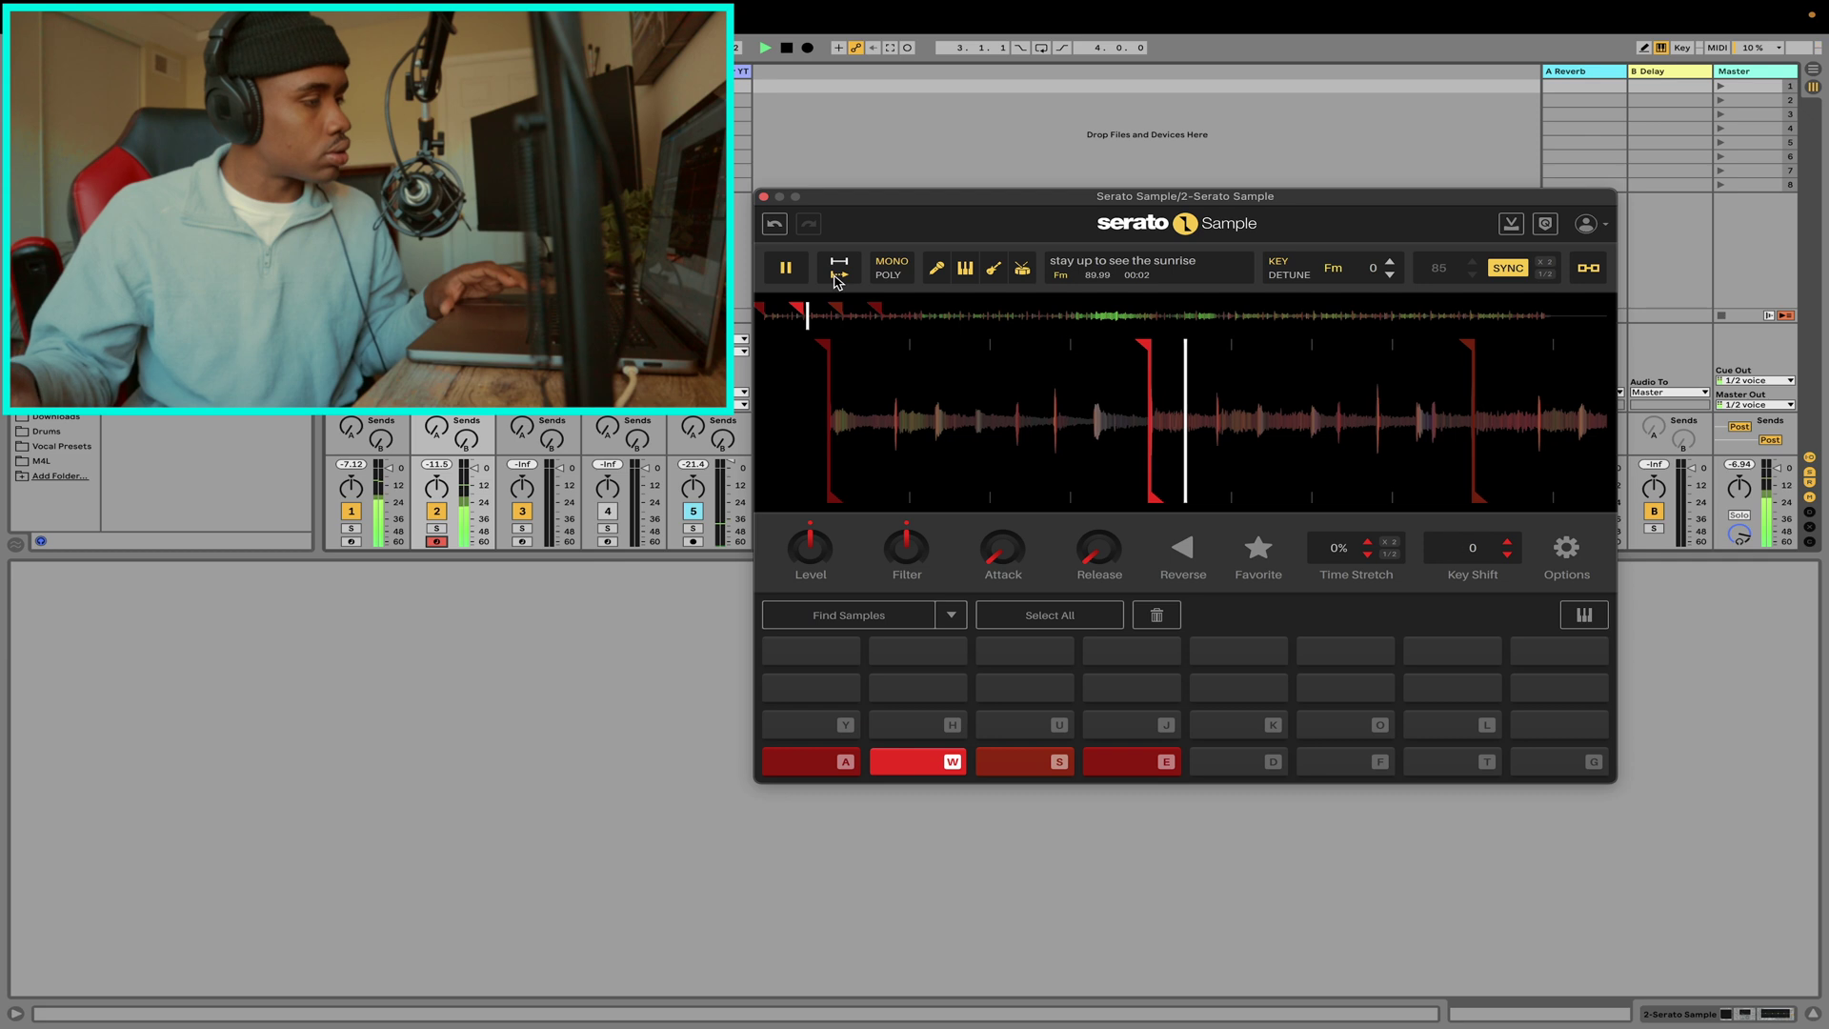
key(s)
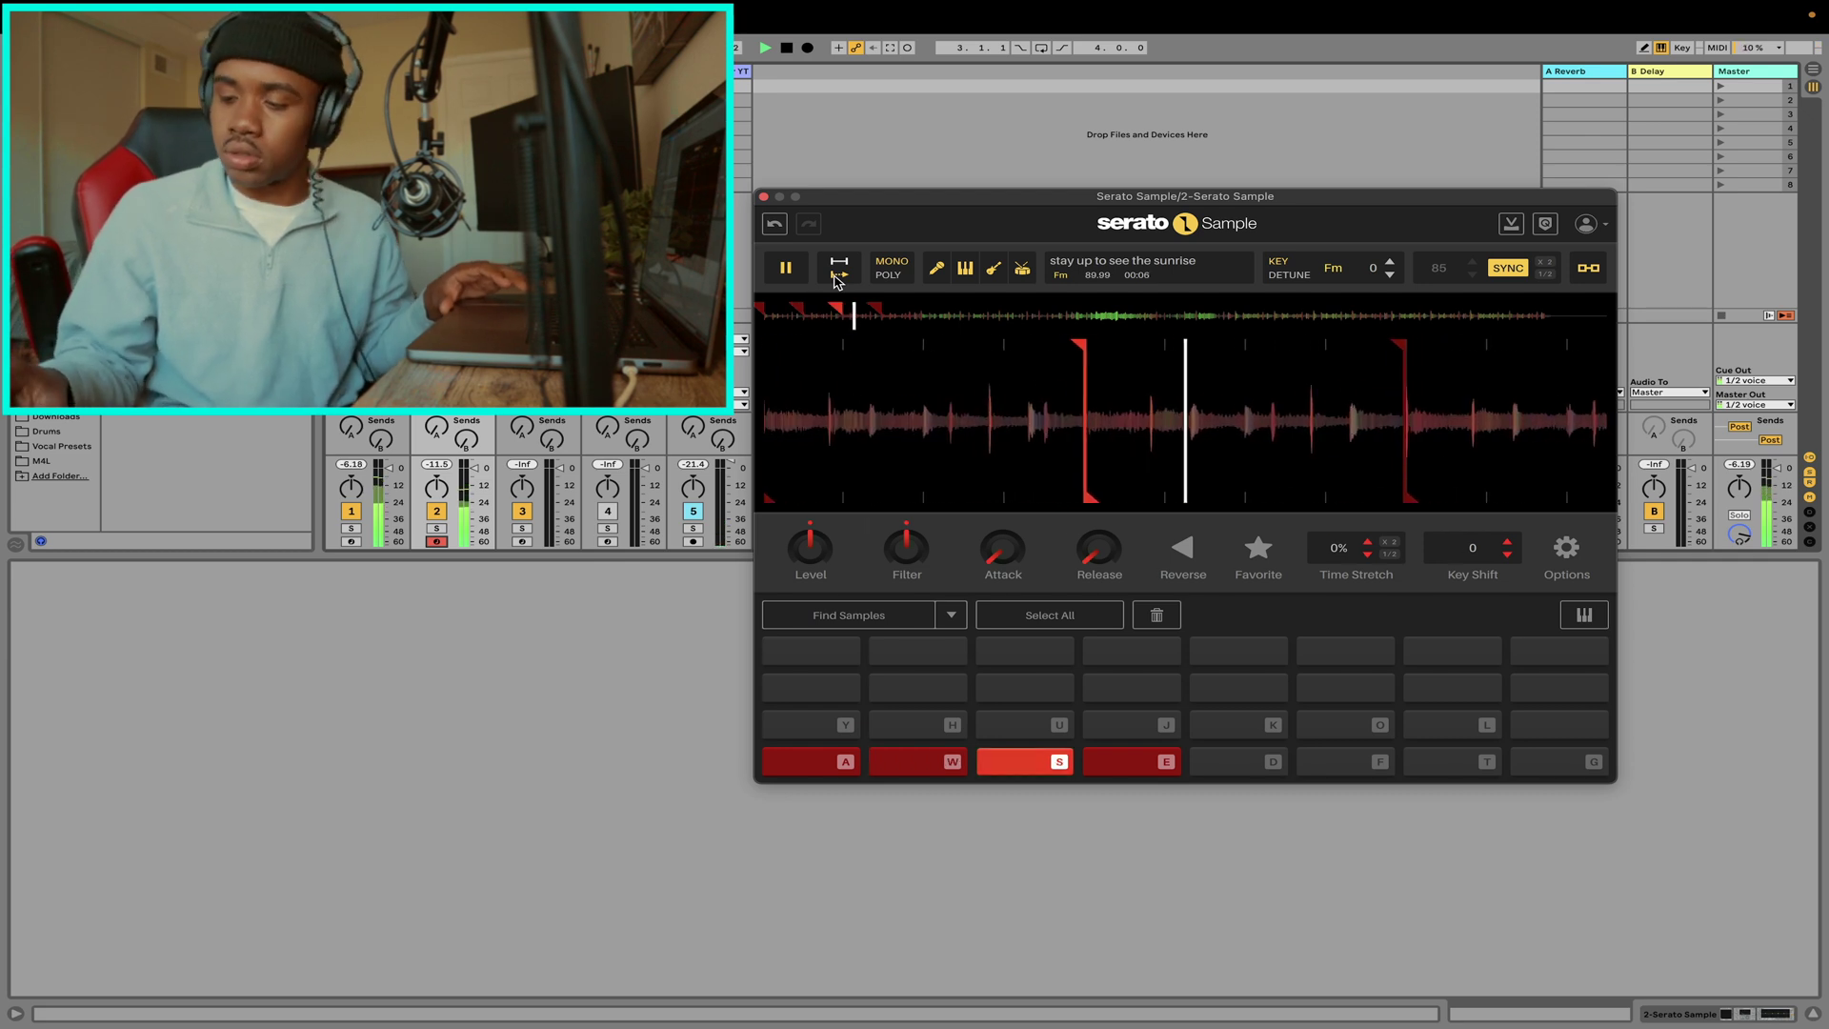
key(e)
- Shift the sample's key down to -1 (Em) and replay pads A, W, S and E in order
click(1388, 275)
key(a)
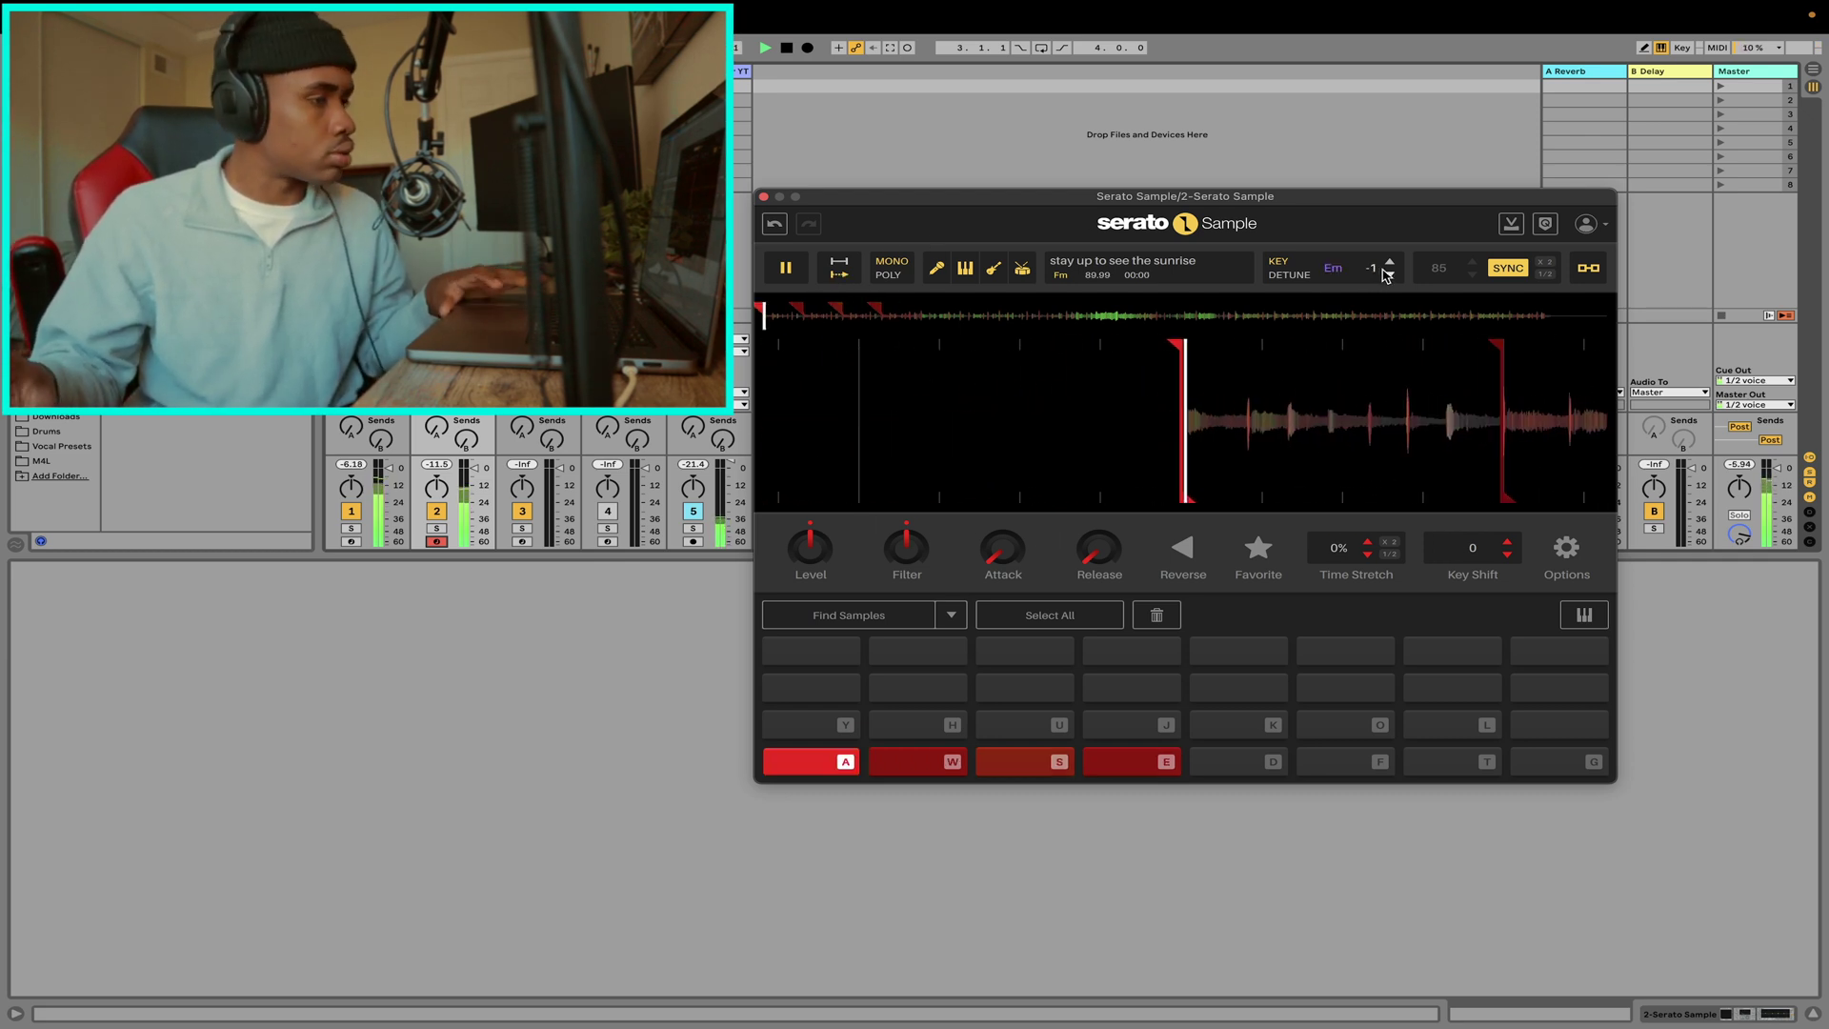
key(w)
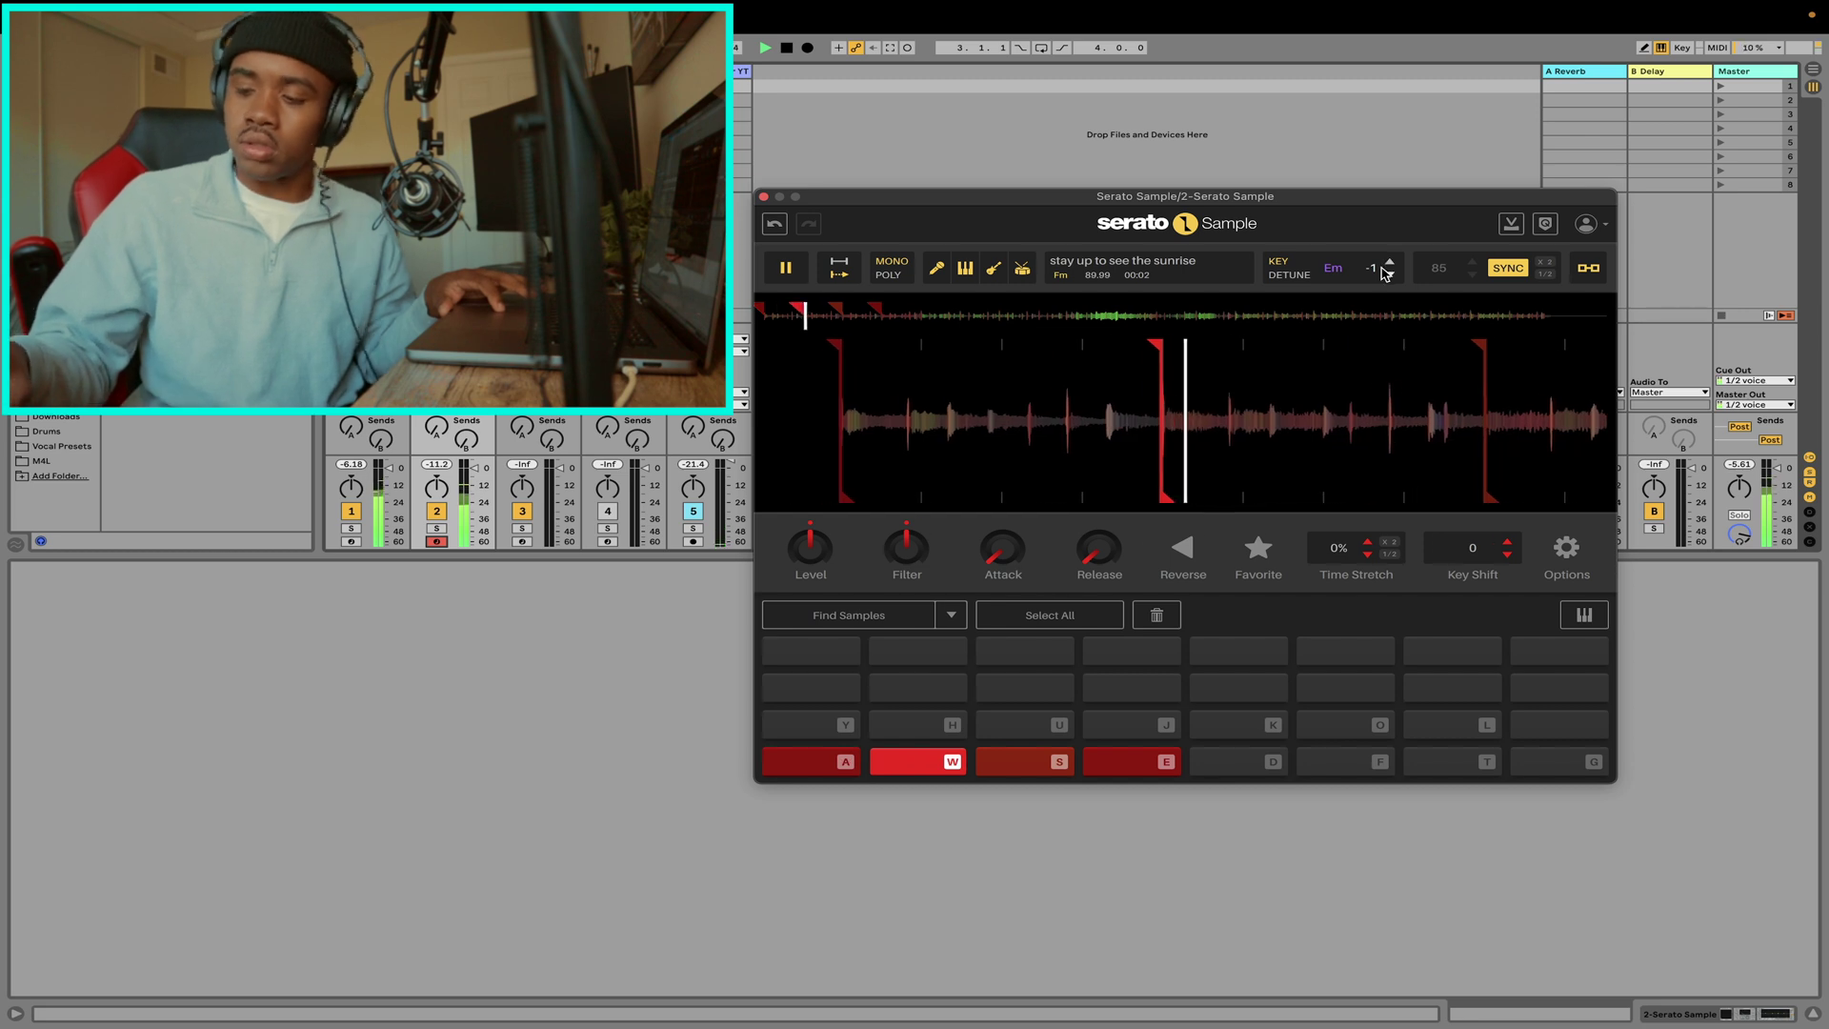
key(s)
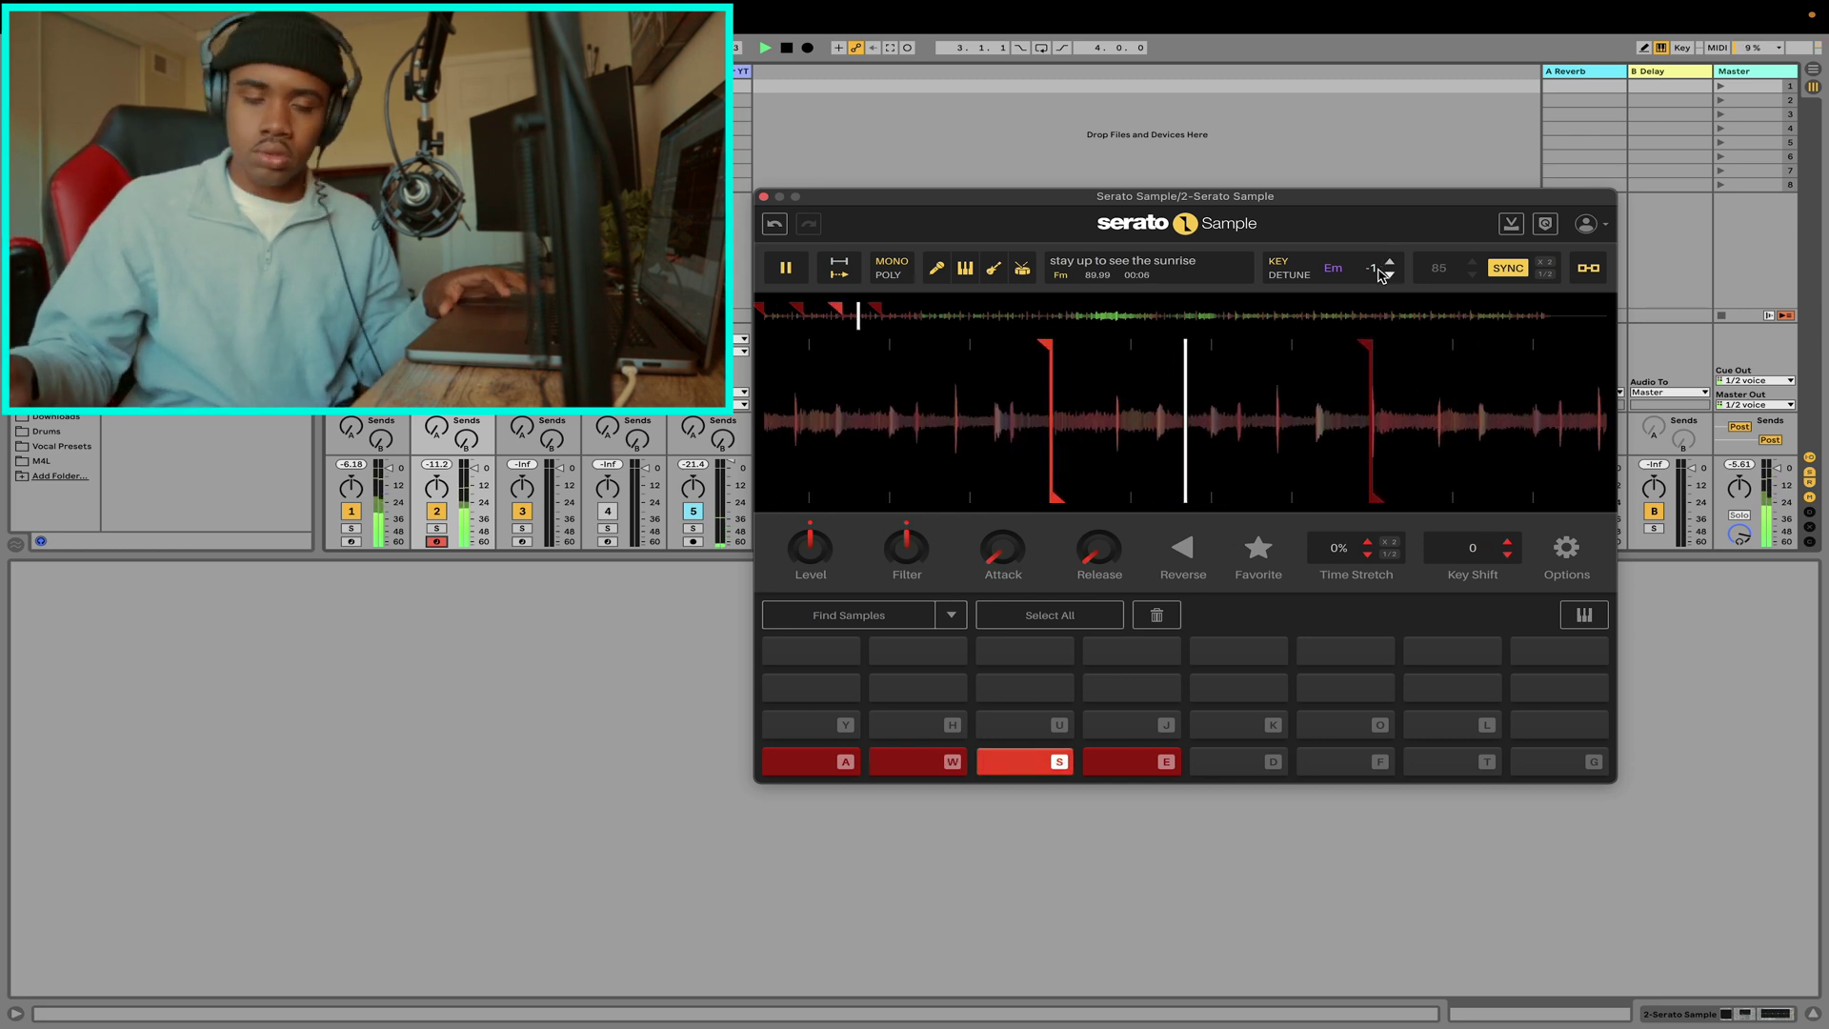
key(e)
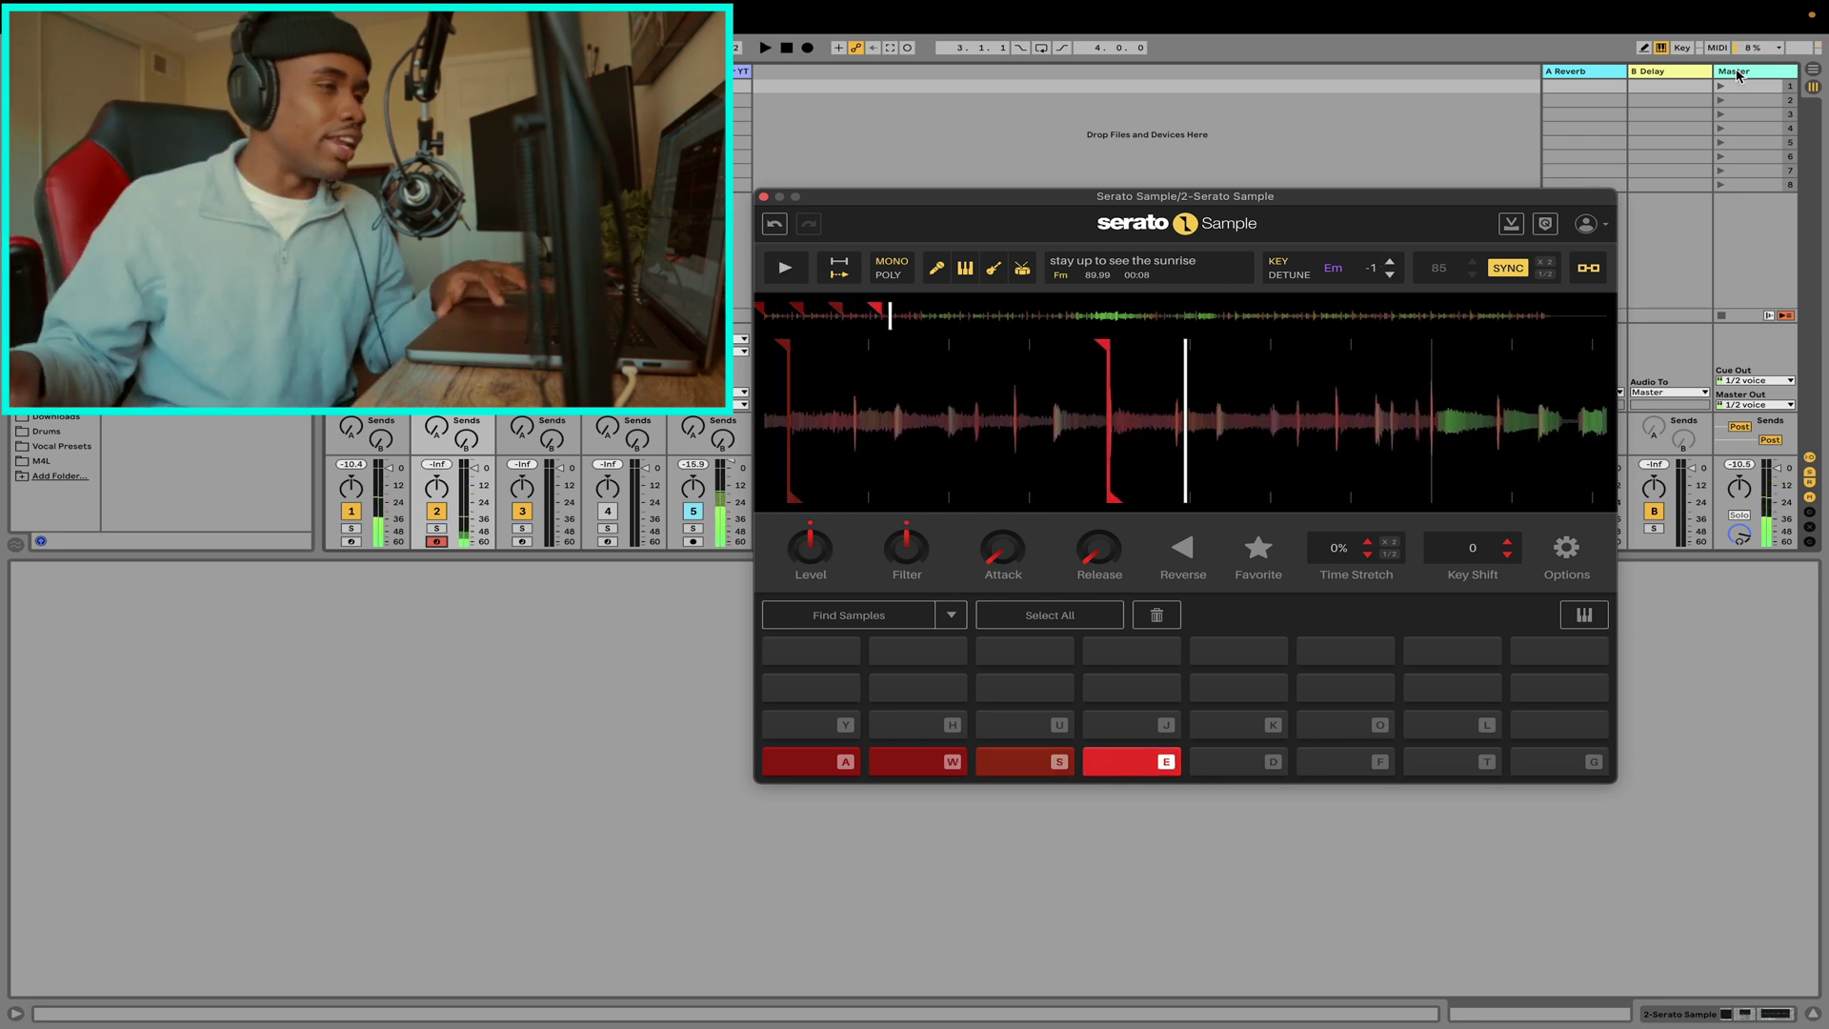
- Compress the Master track harder by lowering its Compressor threshold to about -30.5 dB and adjusting the ratio
click(1737, 76)
drag(218, 893, 142, 945)
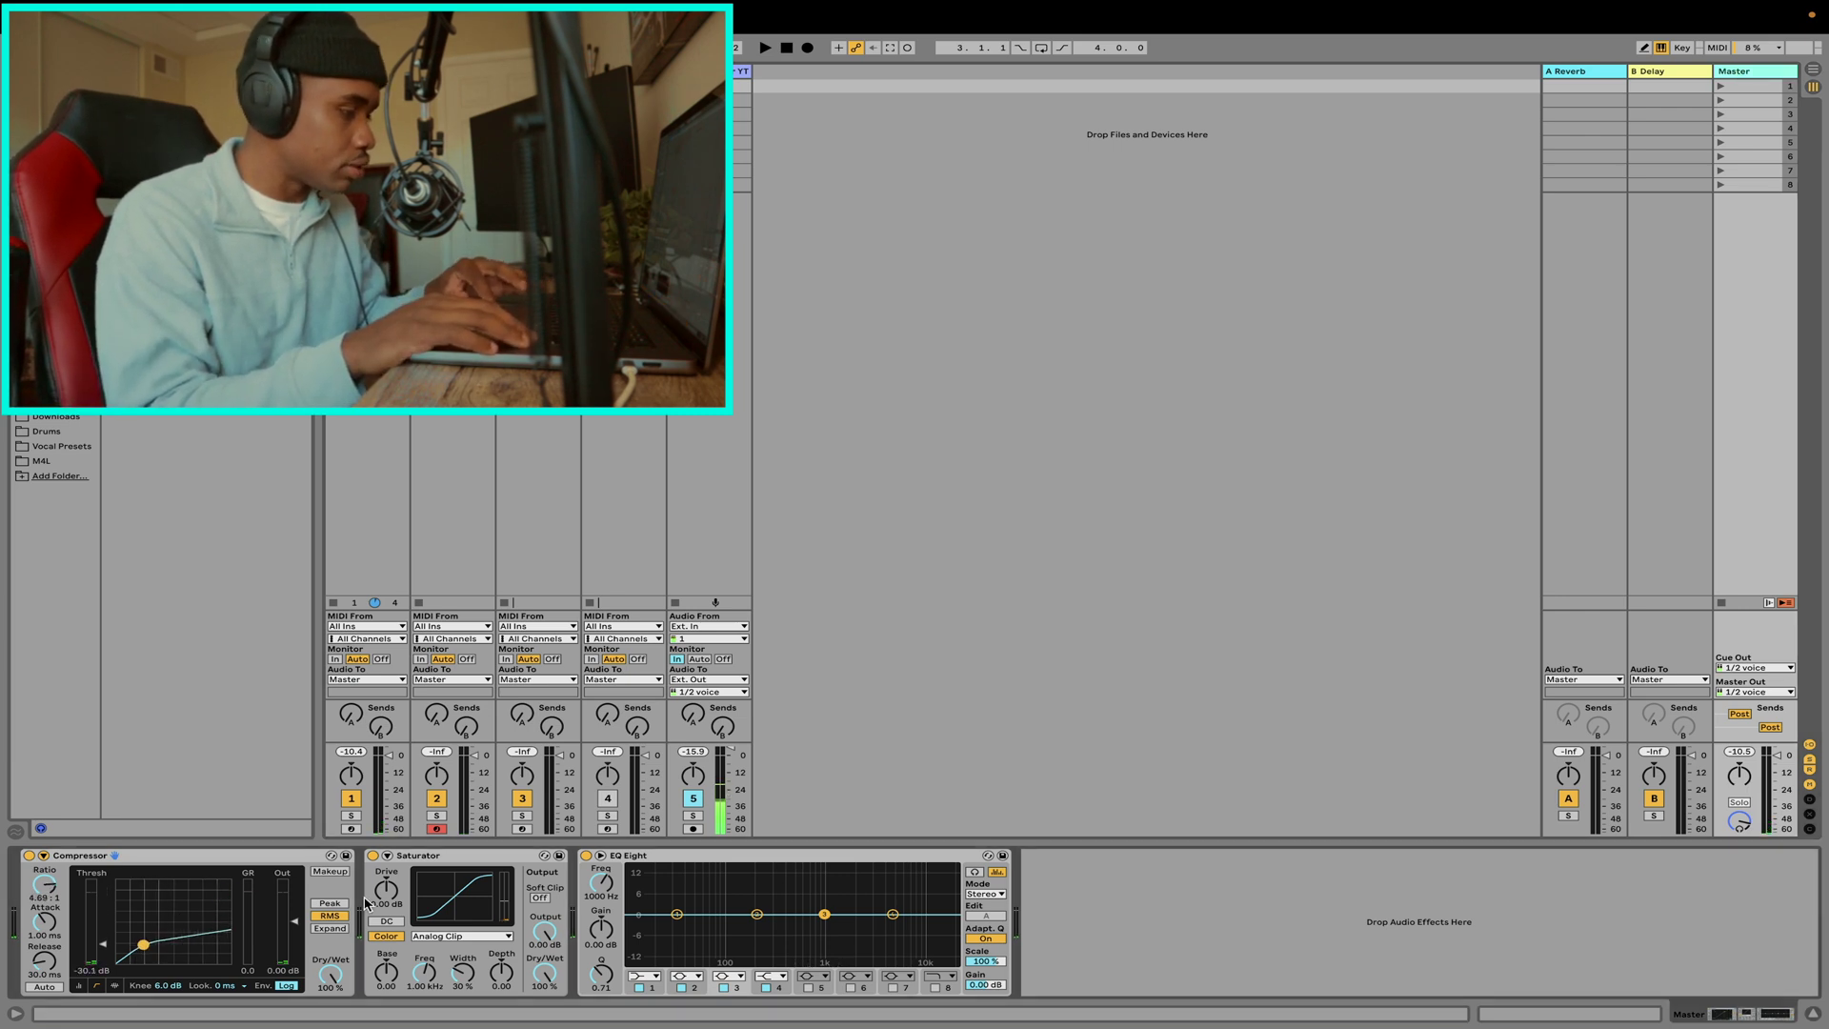
- Play the loop and check the Serato Sample clip's notes, selecting C#1 at 3.3.1 and D#1 at 4.3.1
key(space)
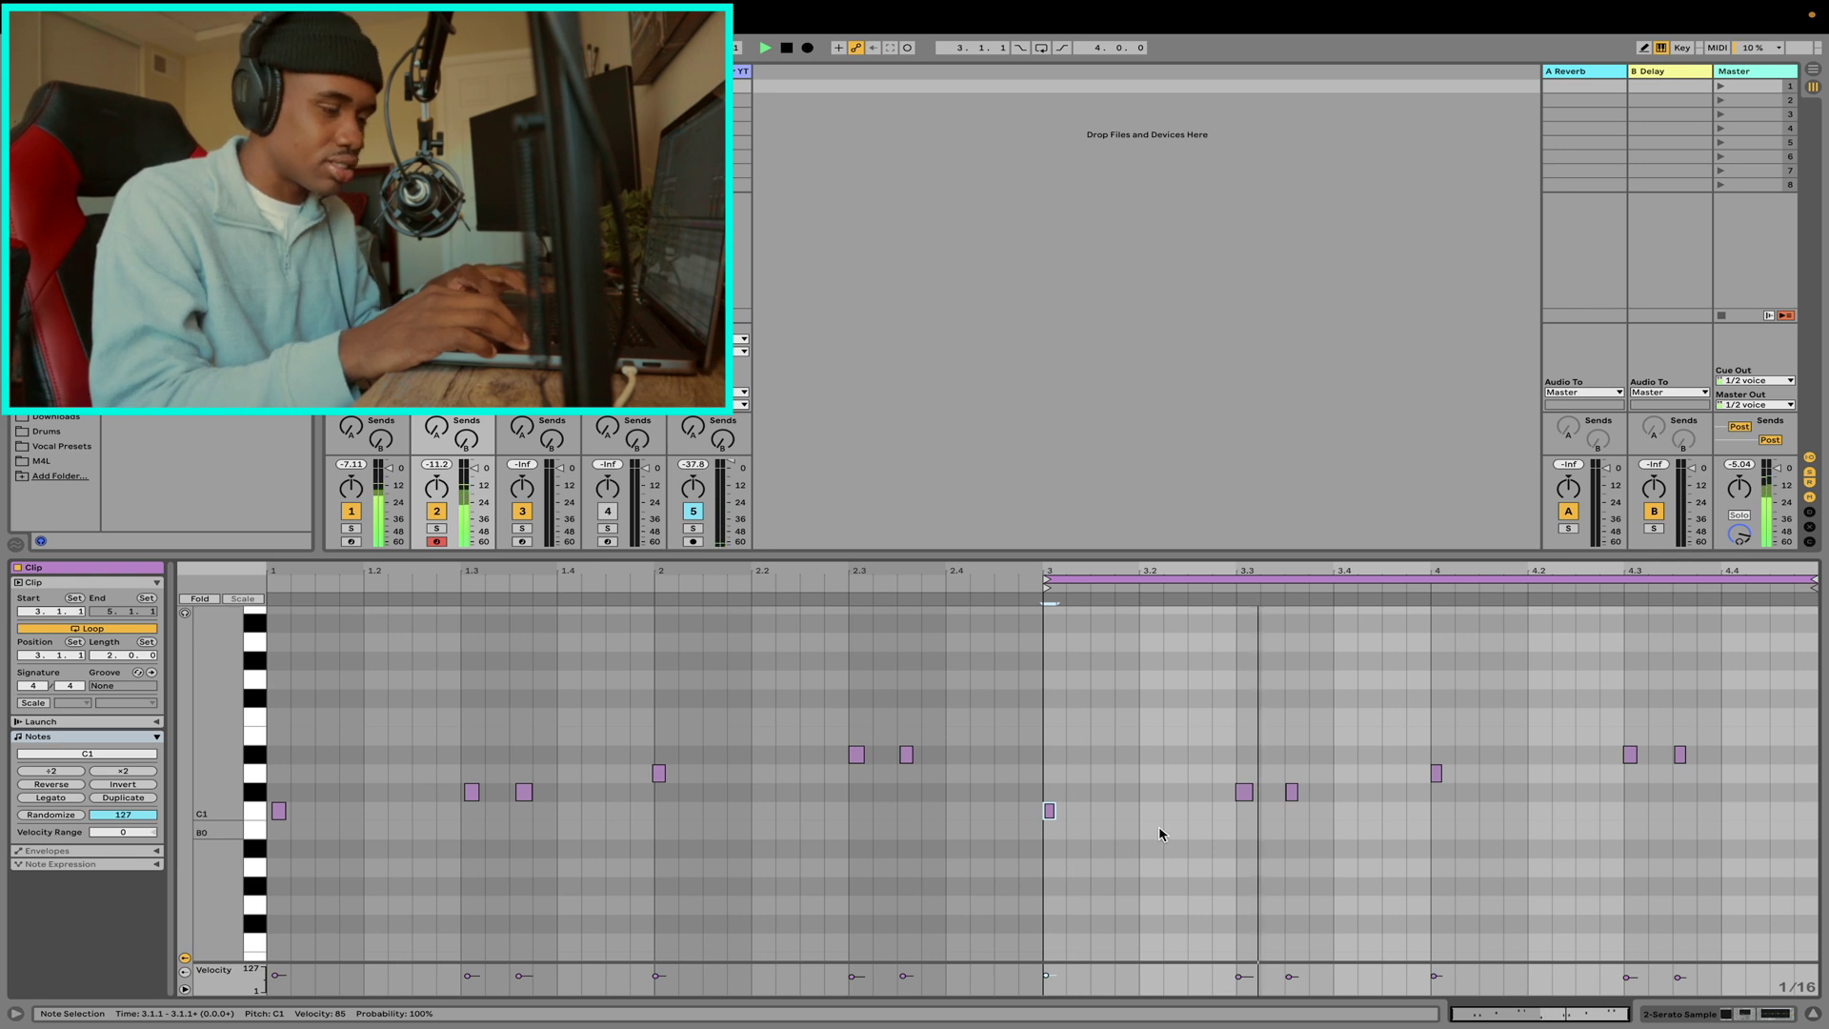
click(1244, 792)
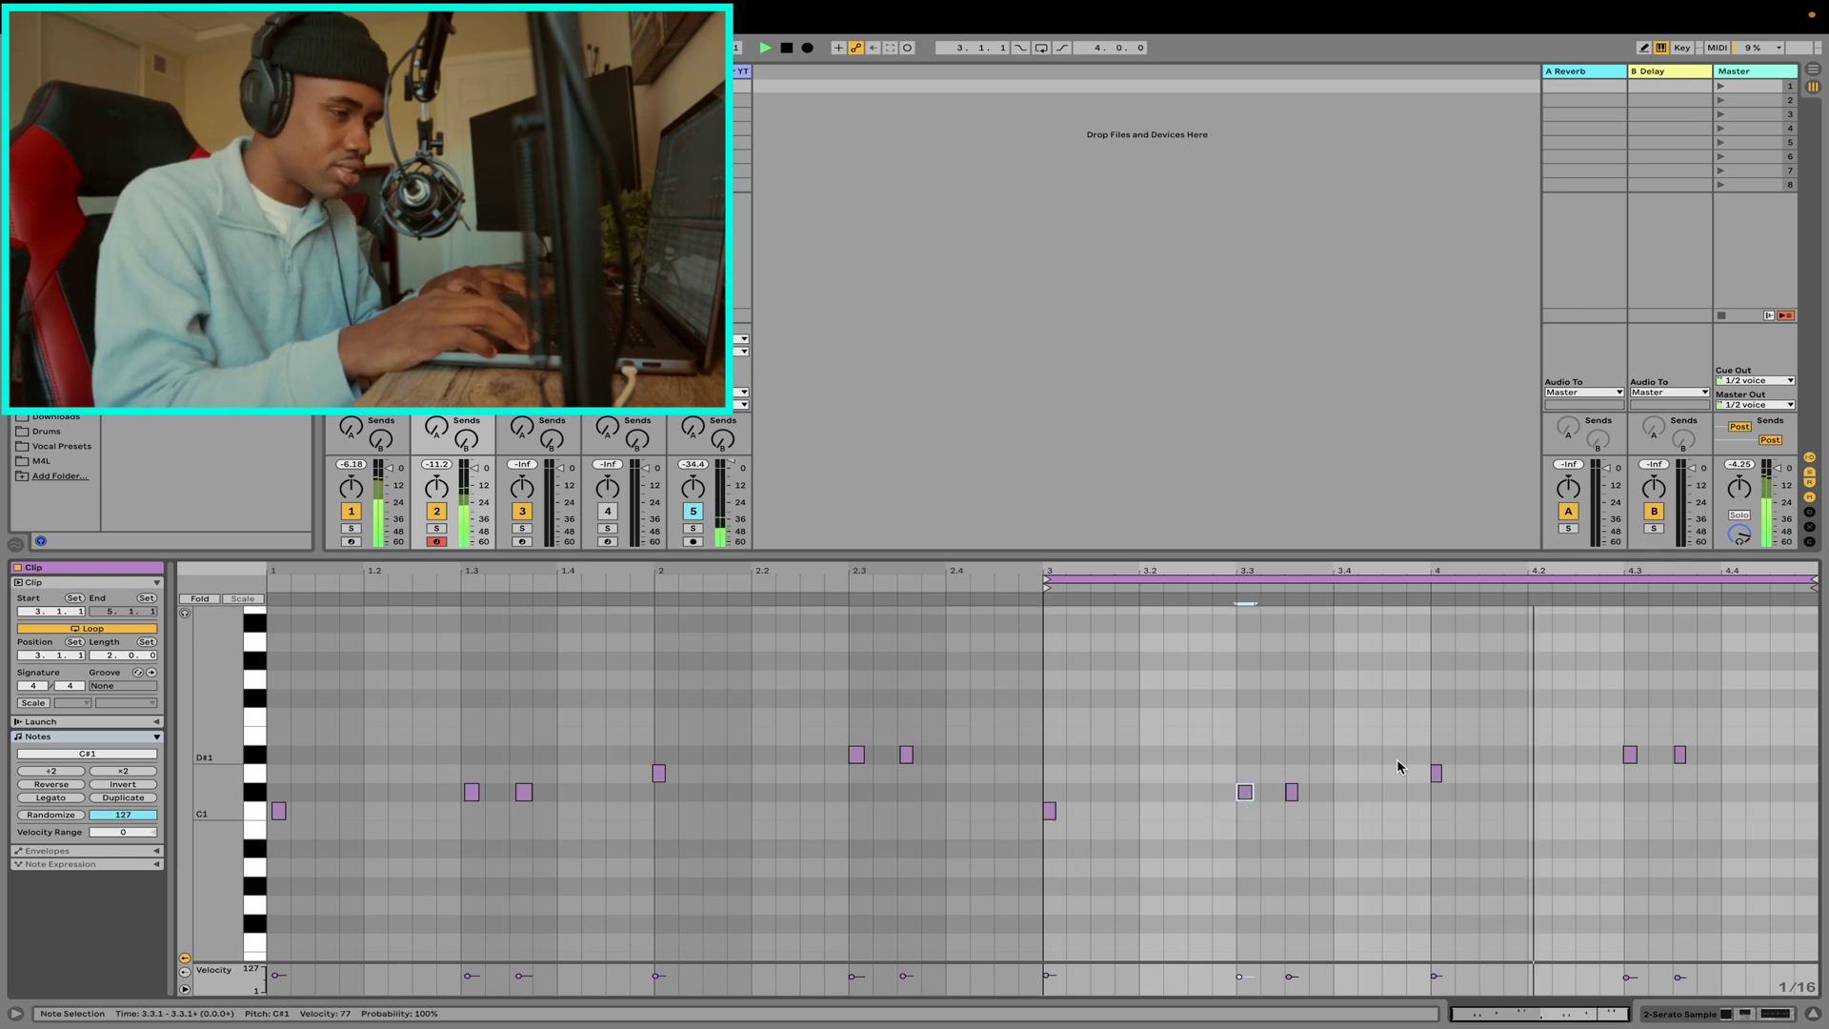
click(1630, 753)
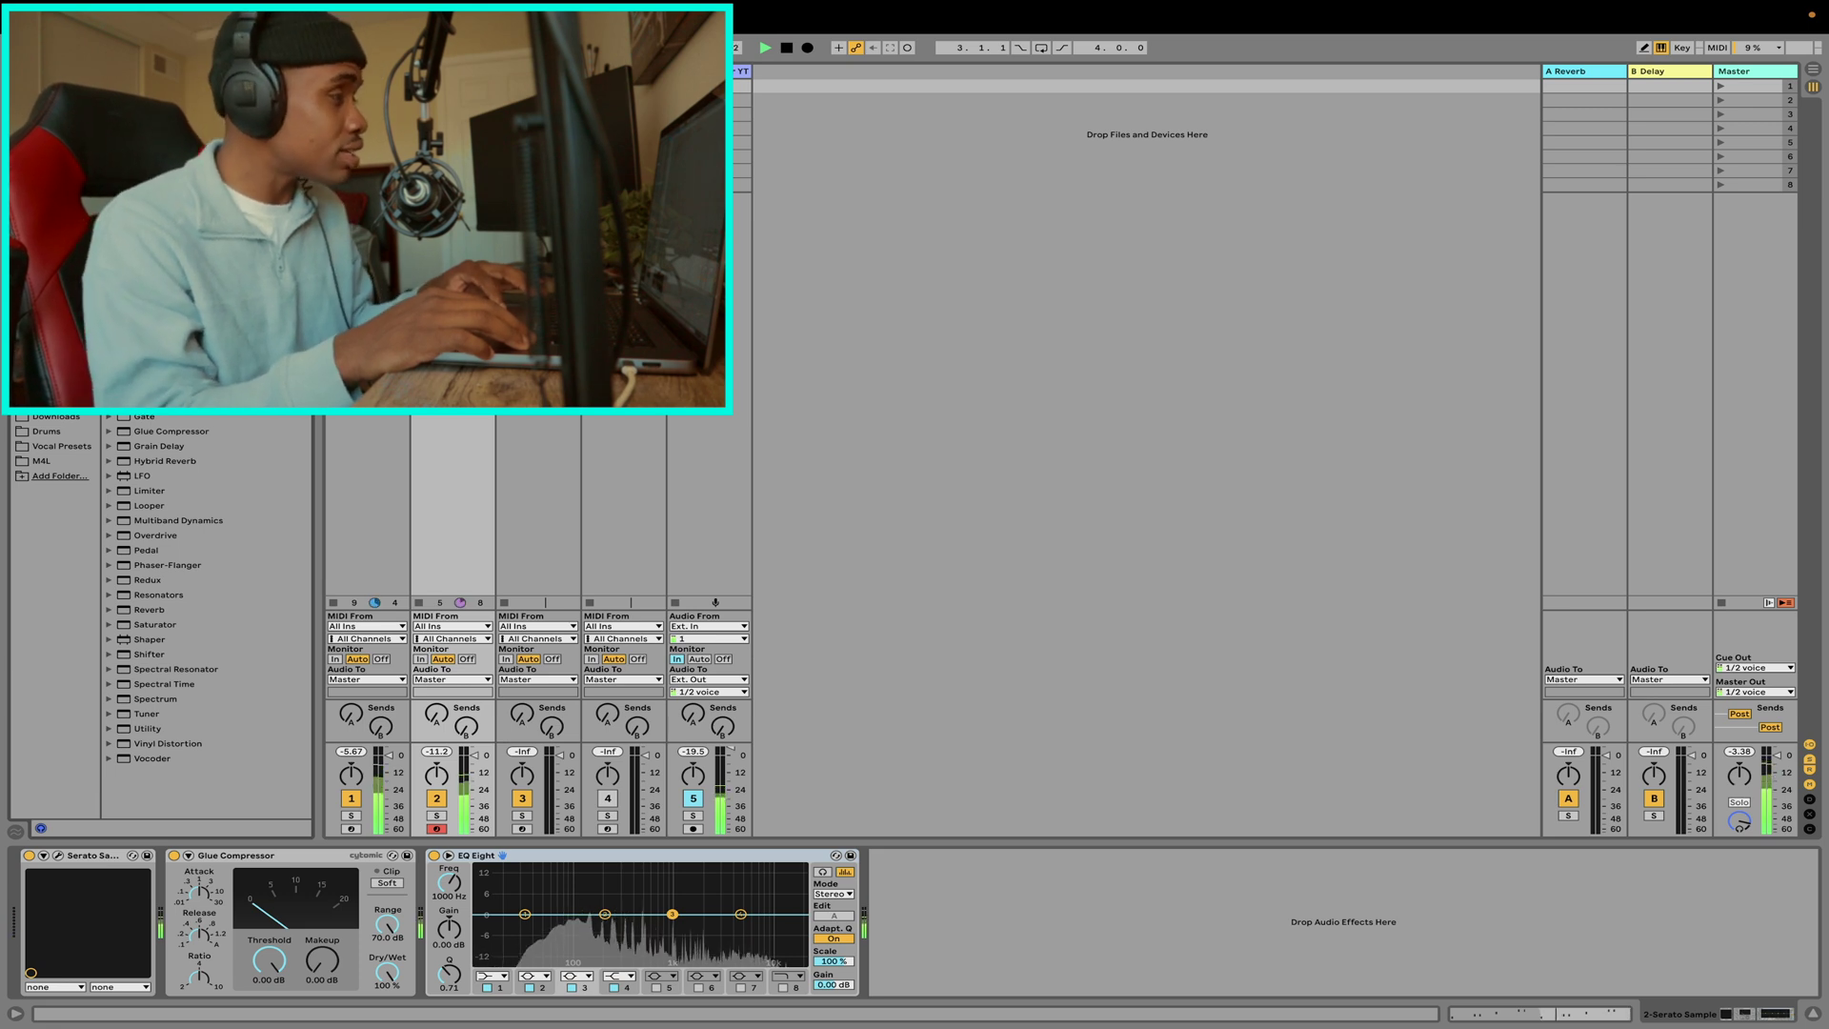
- Add an Auto Filter after the EQ Eight on the Serato Sample track, with a 674 Hz low-pass cutoff and 40% resonance
double_click(155, 149)
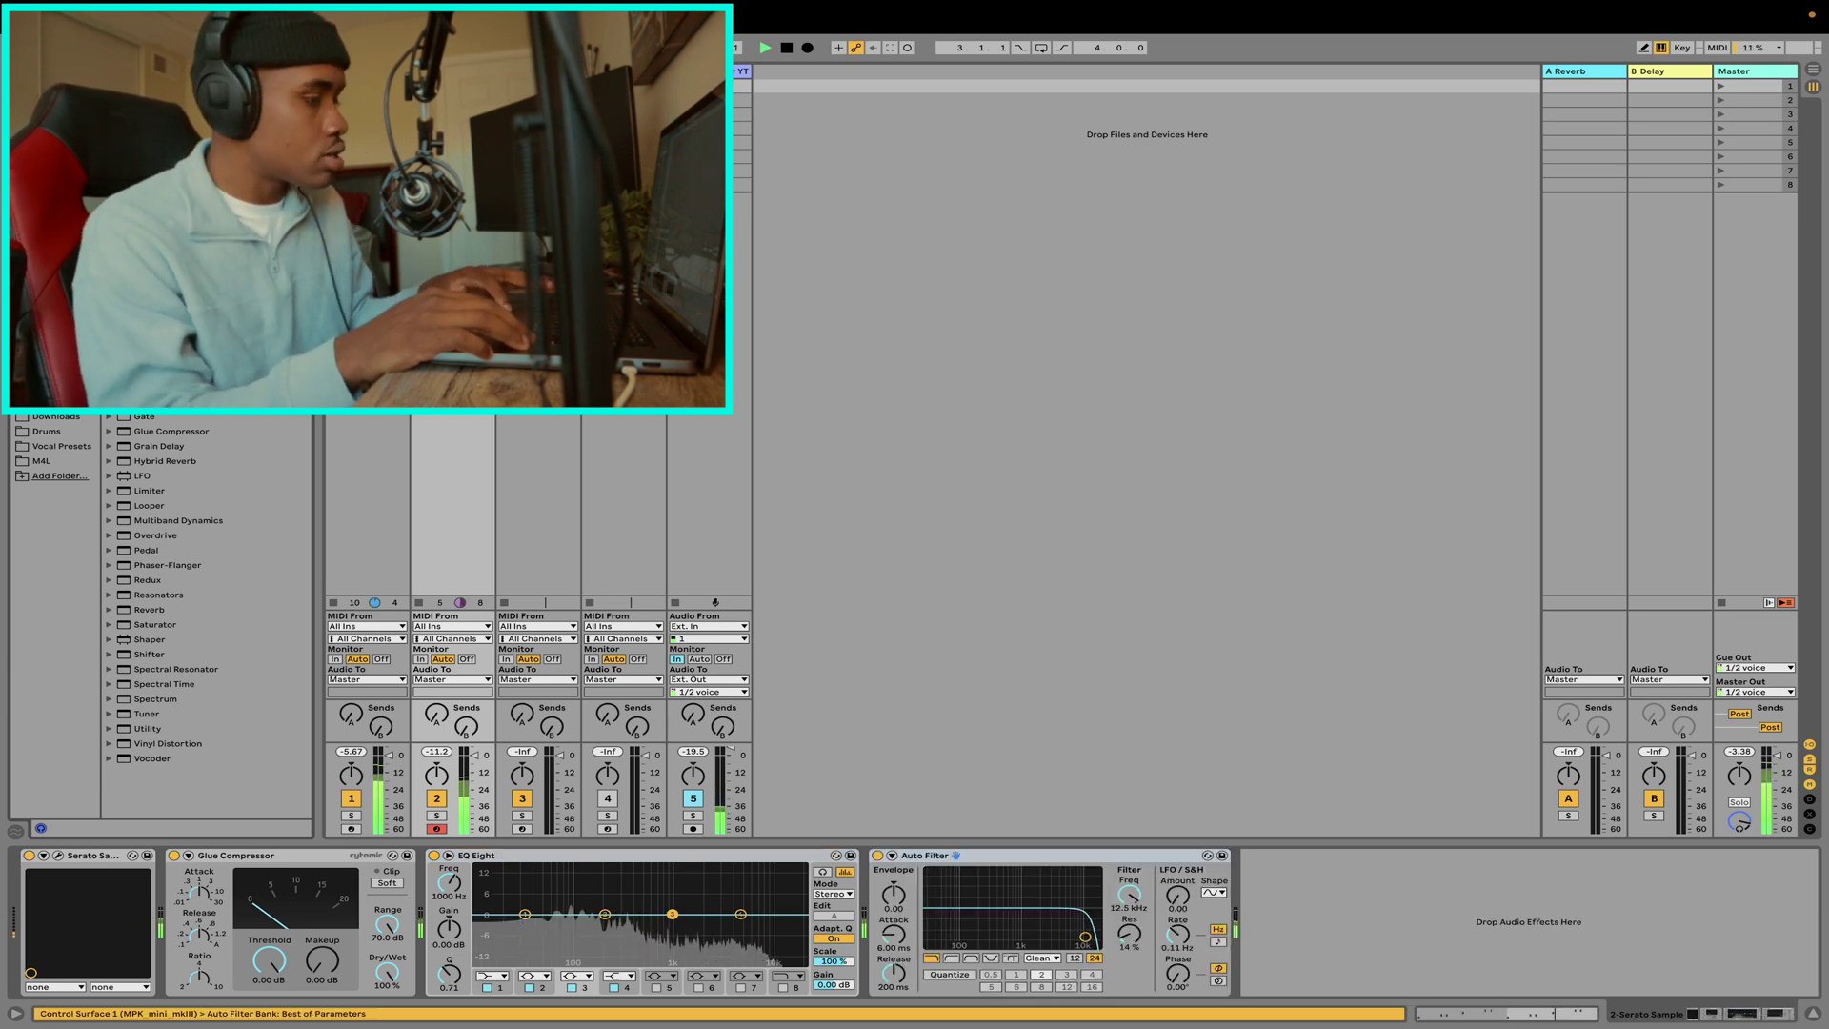
drag(1059, 934, 1014, 930)
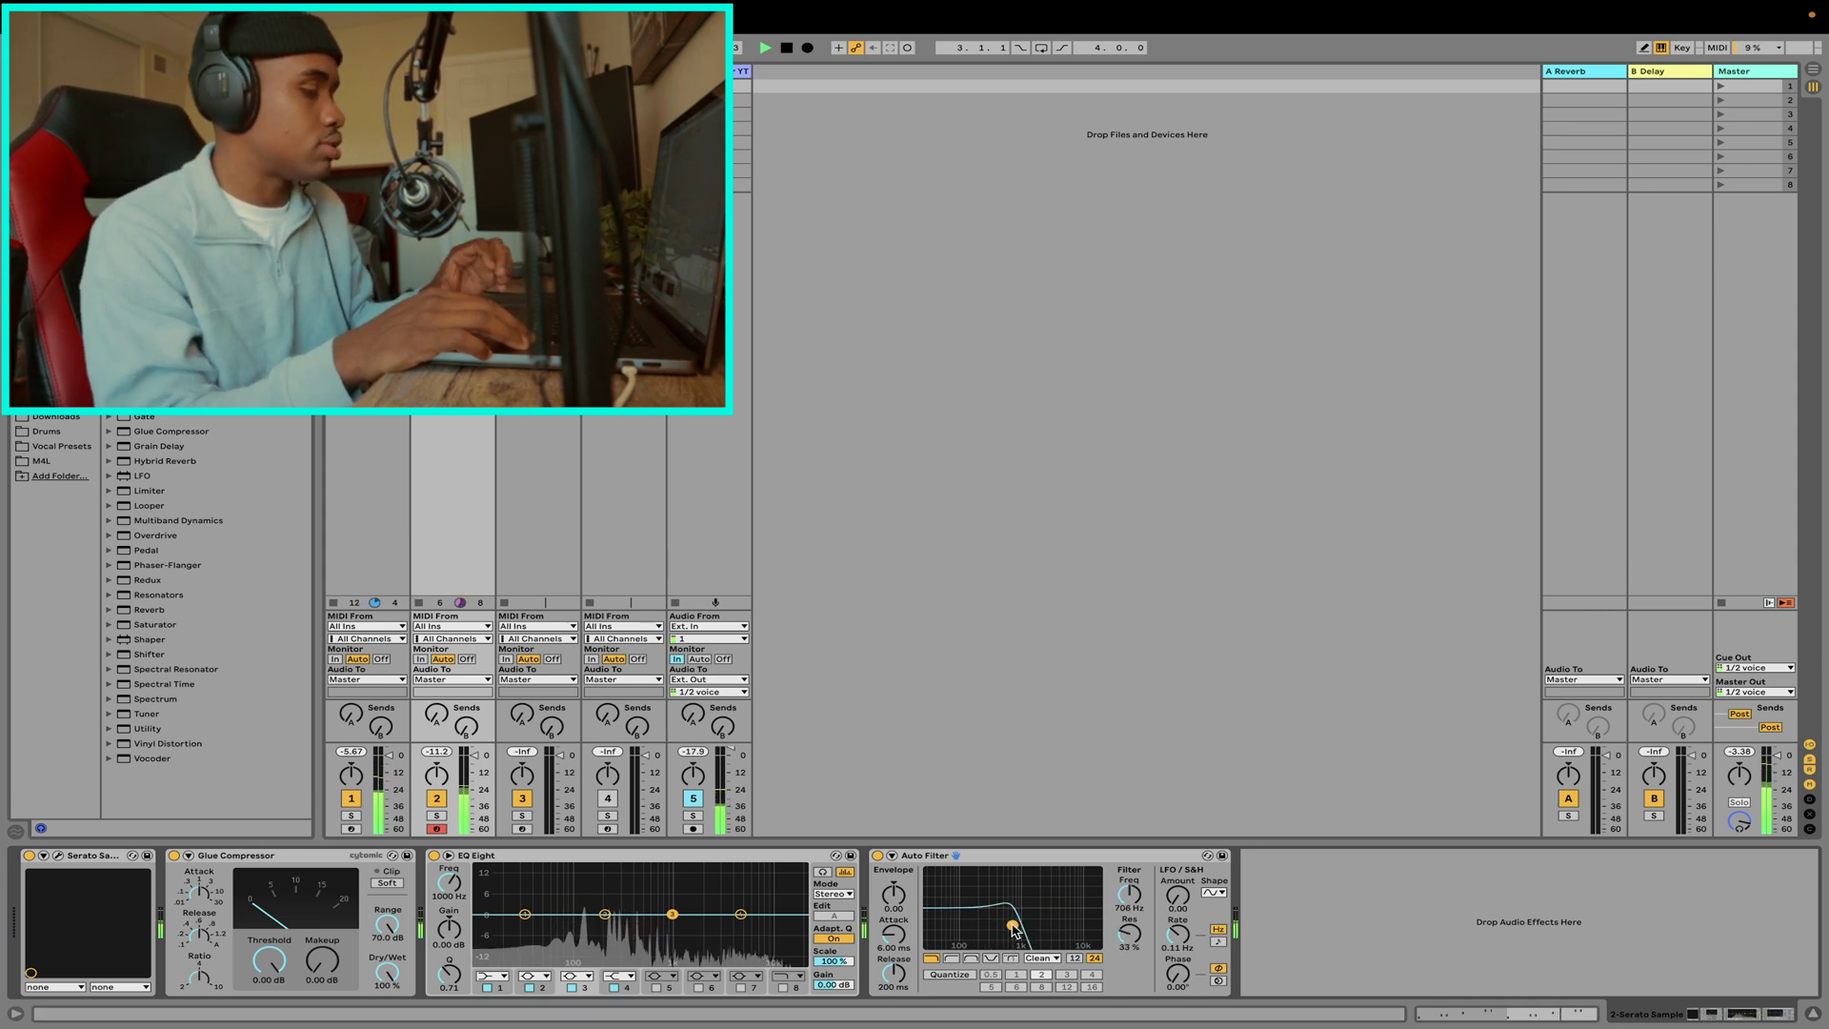
mouse_move(1012, 925)
mouse_down()
mouse_move(972, 931)
mouse_move(1018, 919)
mouse_up()
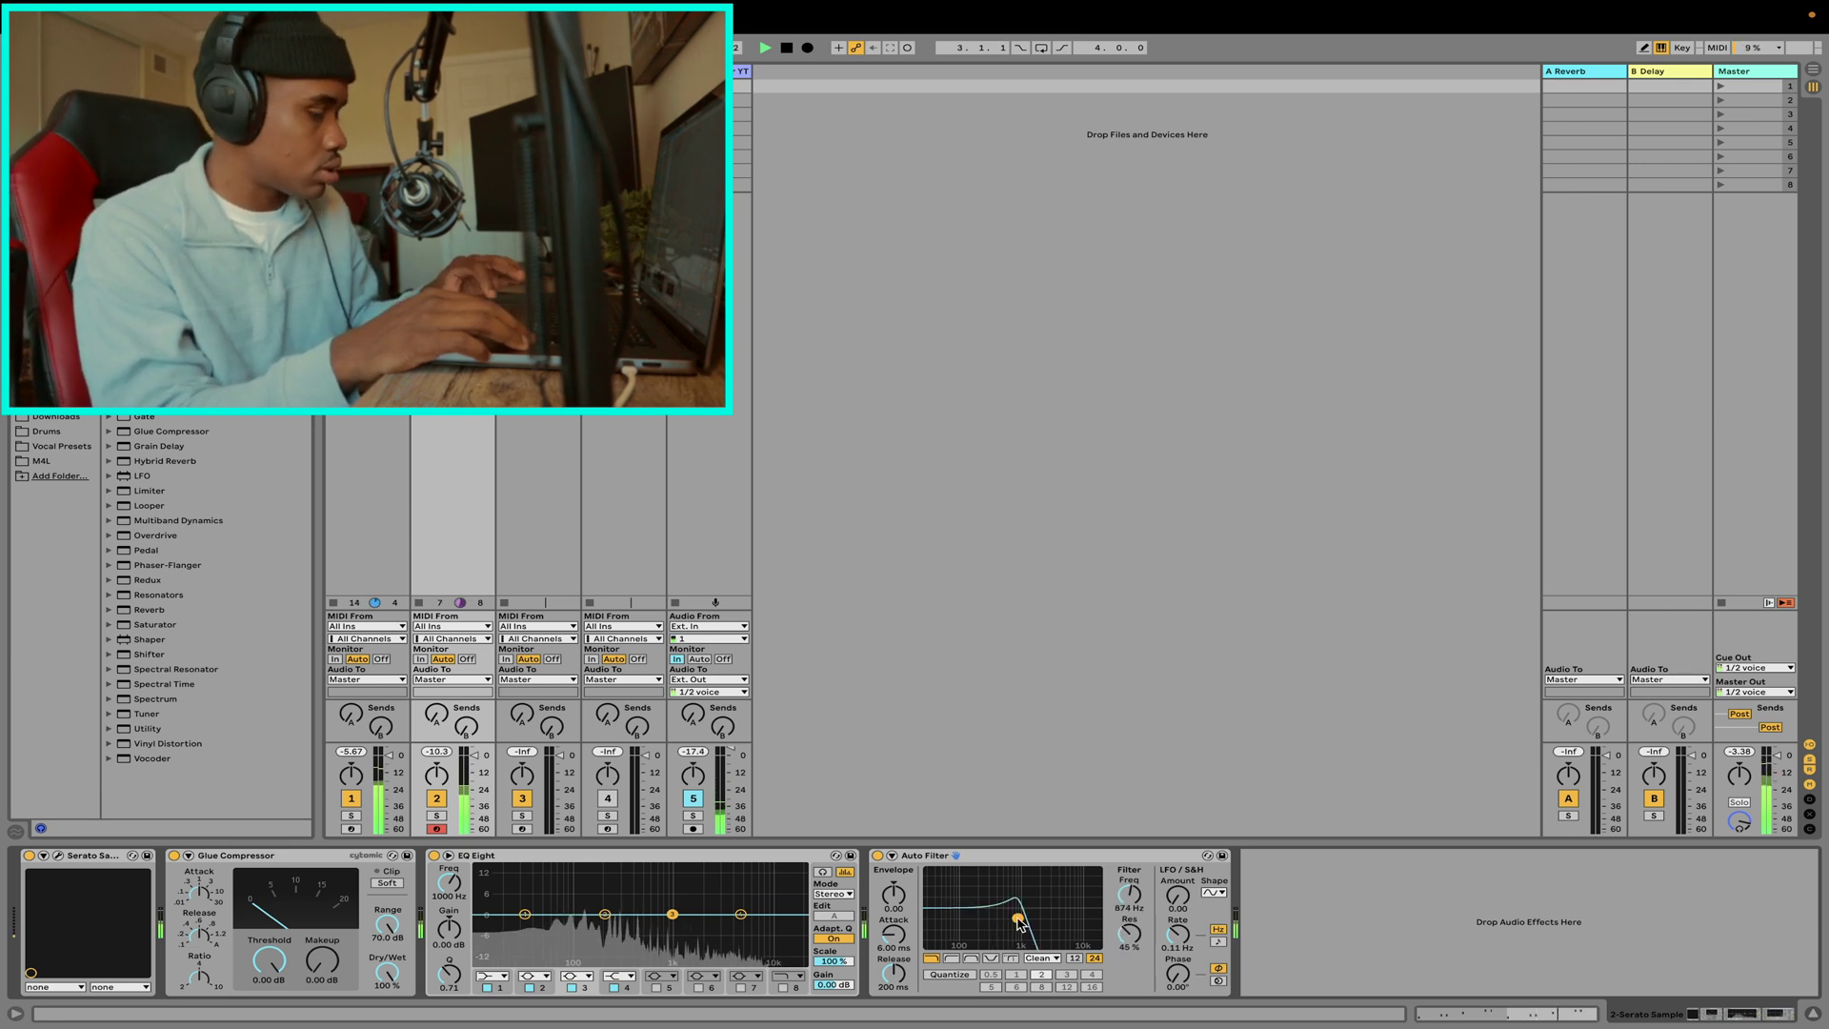
- Switch the Auto Filter to high-pass at 219 Hz with 38% resonance and bypass it for comparison
click(955, 960)
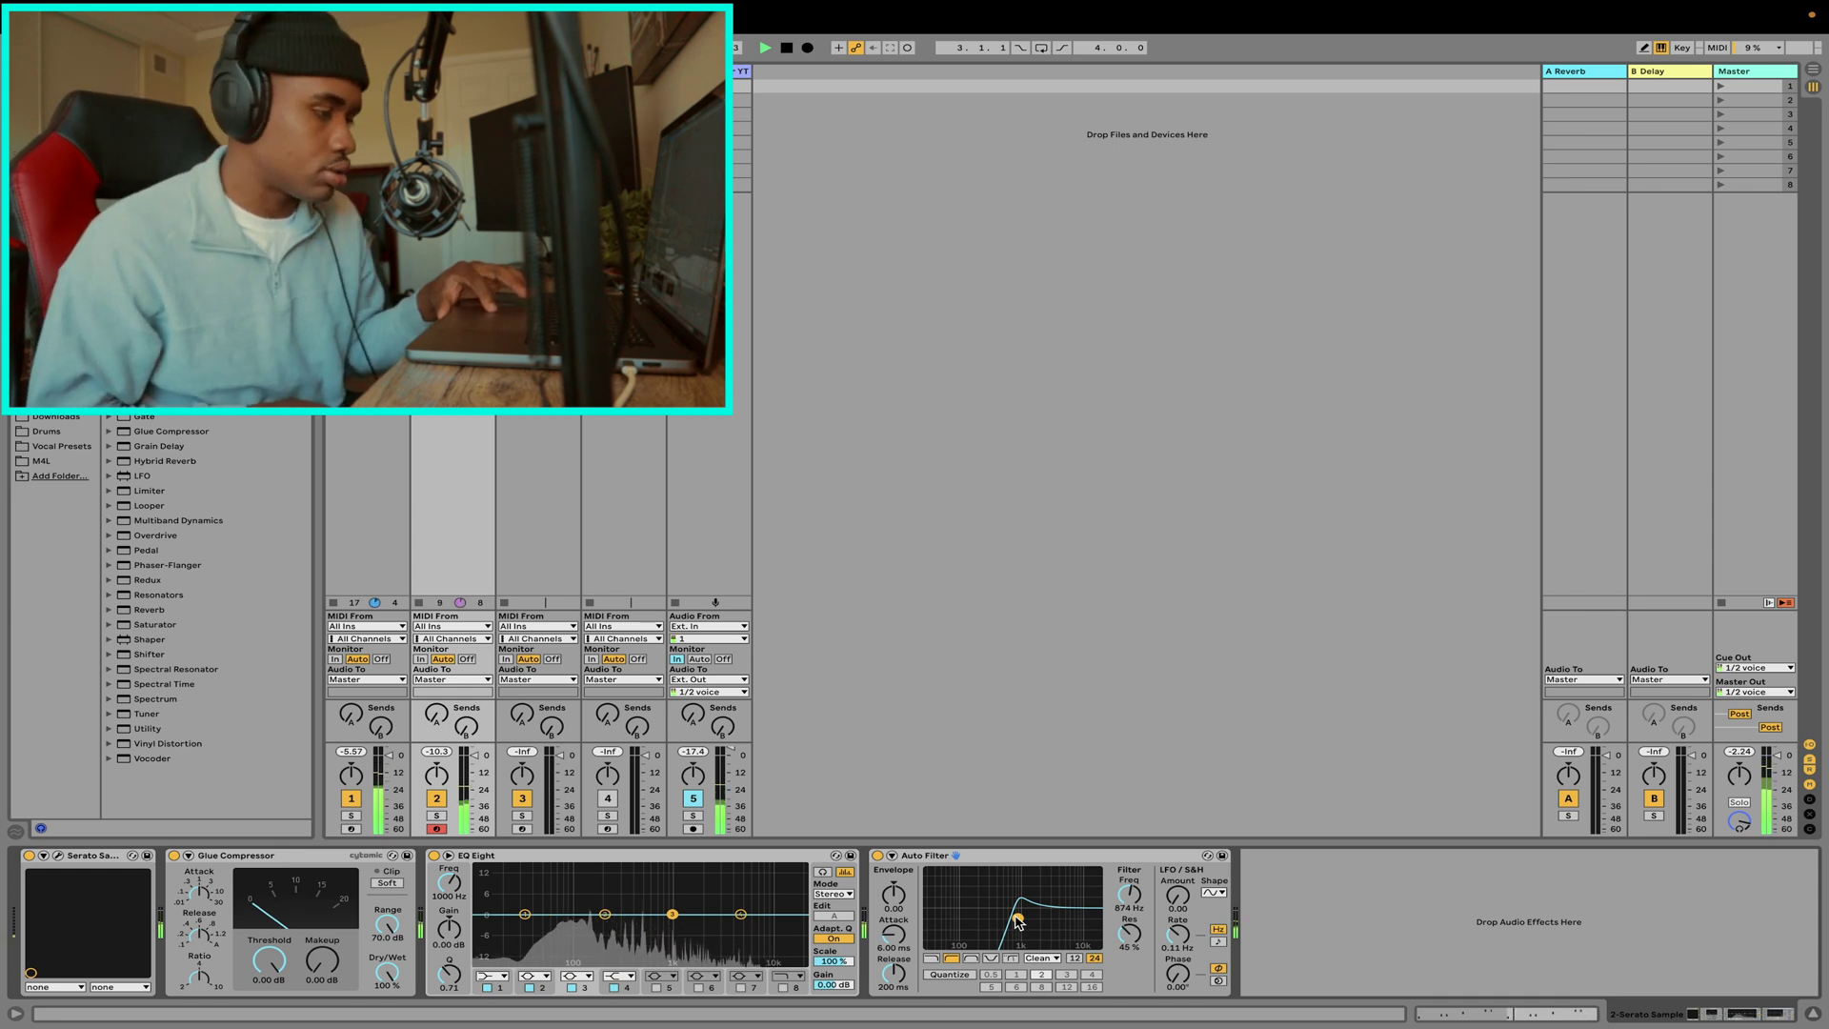
drag(1018, 921, 982, 922)
click(877, 856)
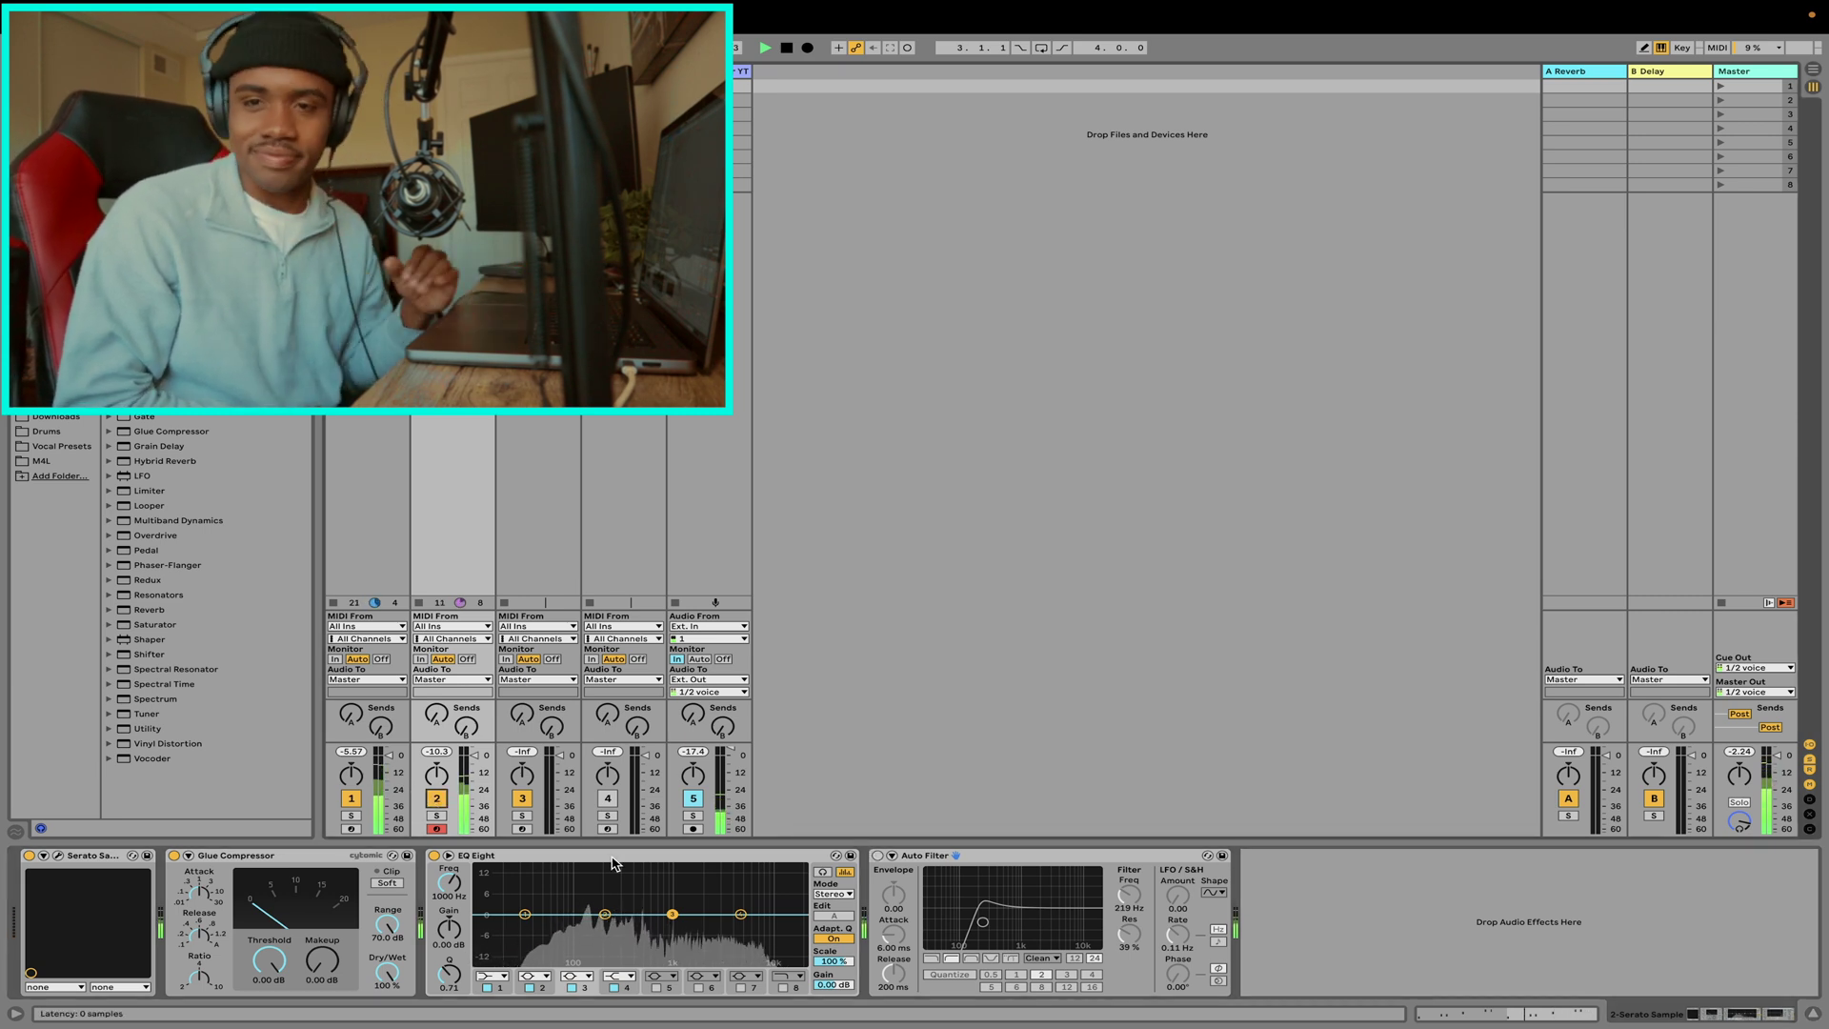
- Set the Auto Filter back to low-pass, re-enable it, lower the resonance to about 27% and fine-tune the filter point
click(932, 958)
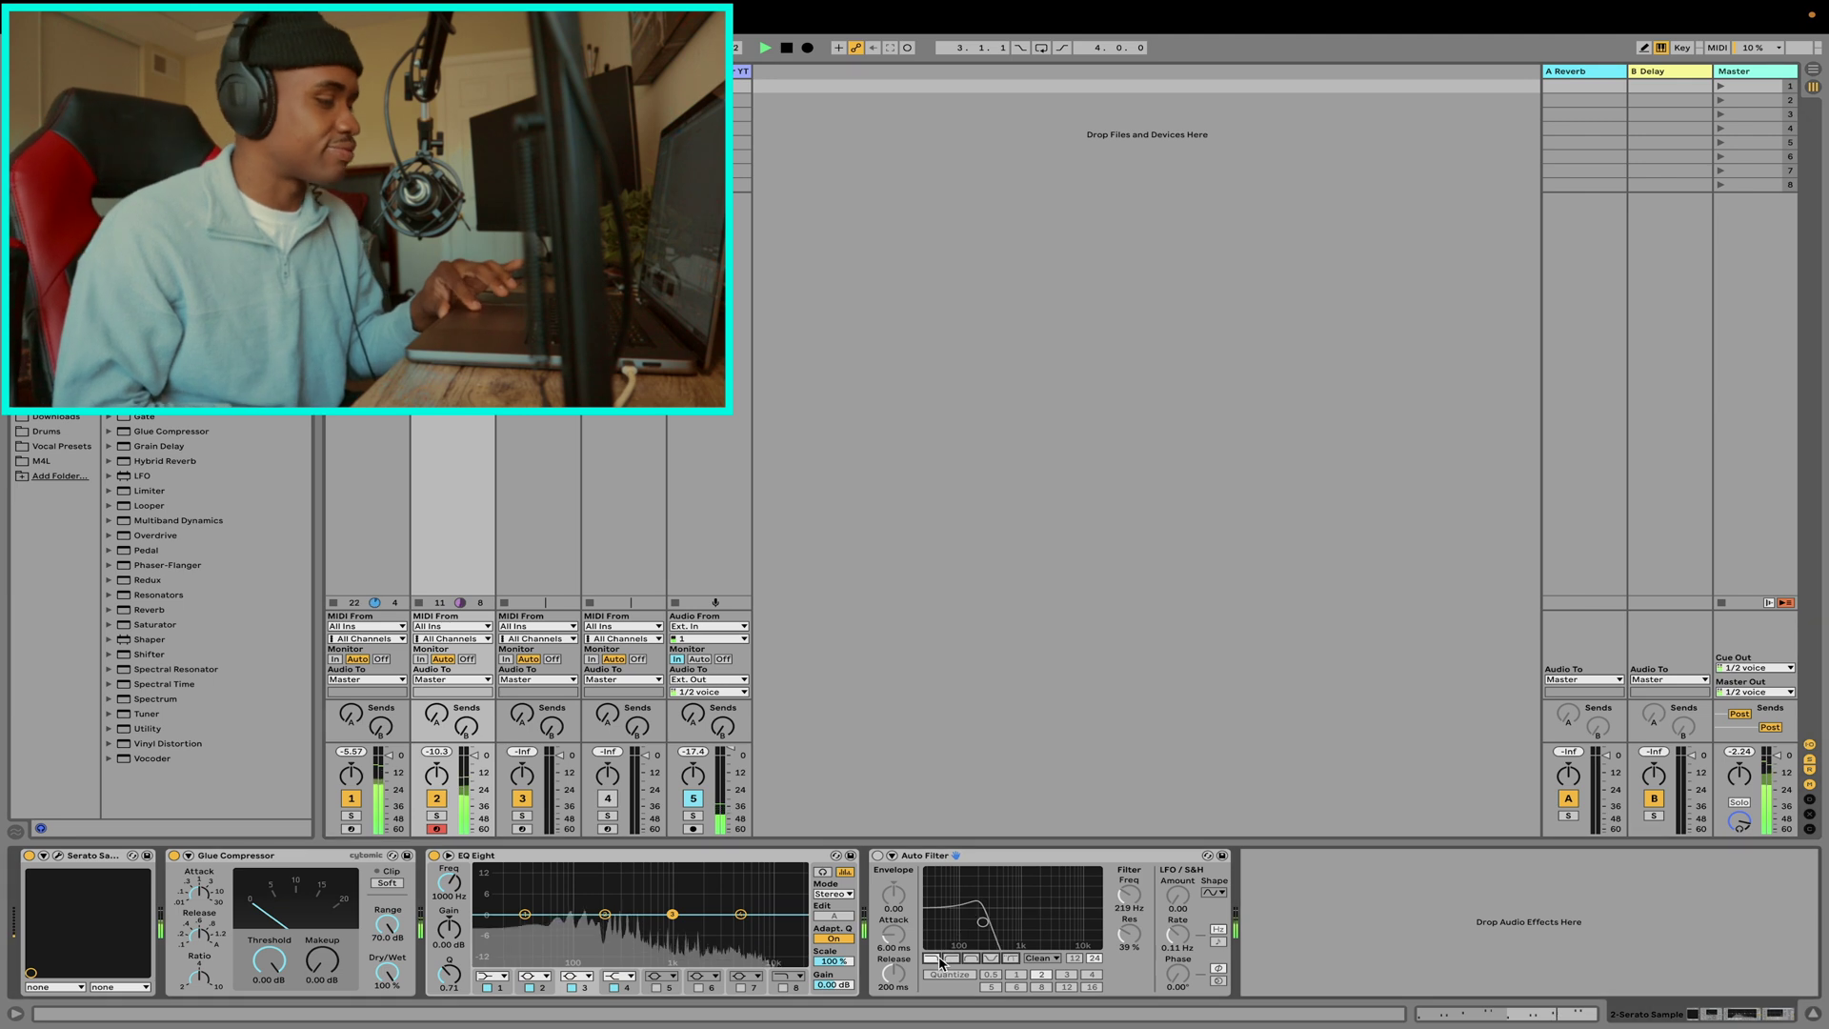
click(877, 855)
drag(982, 922, 982, 929)
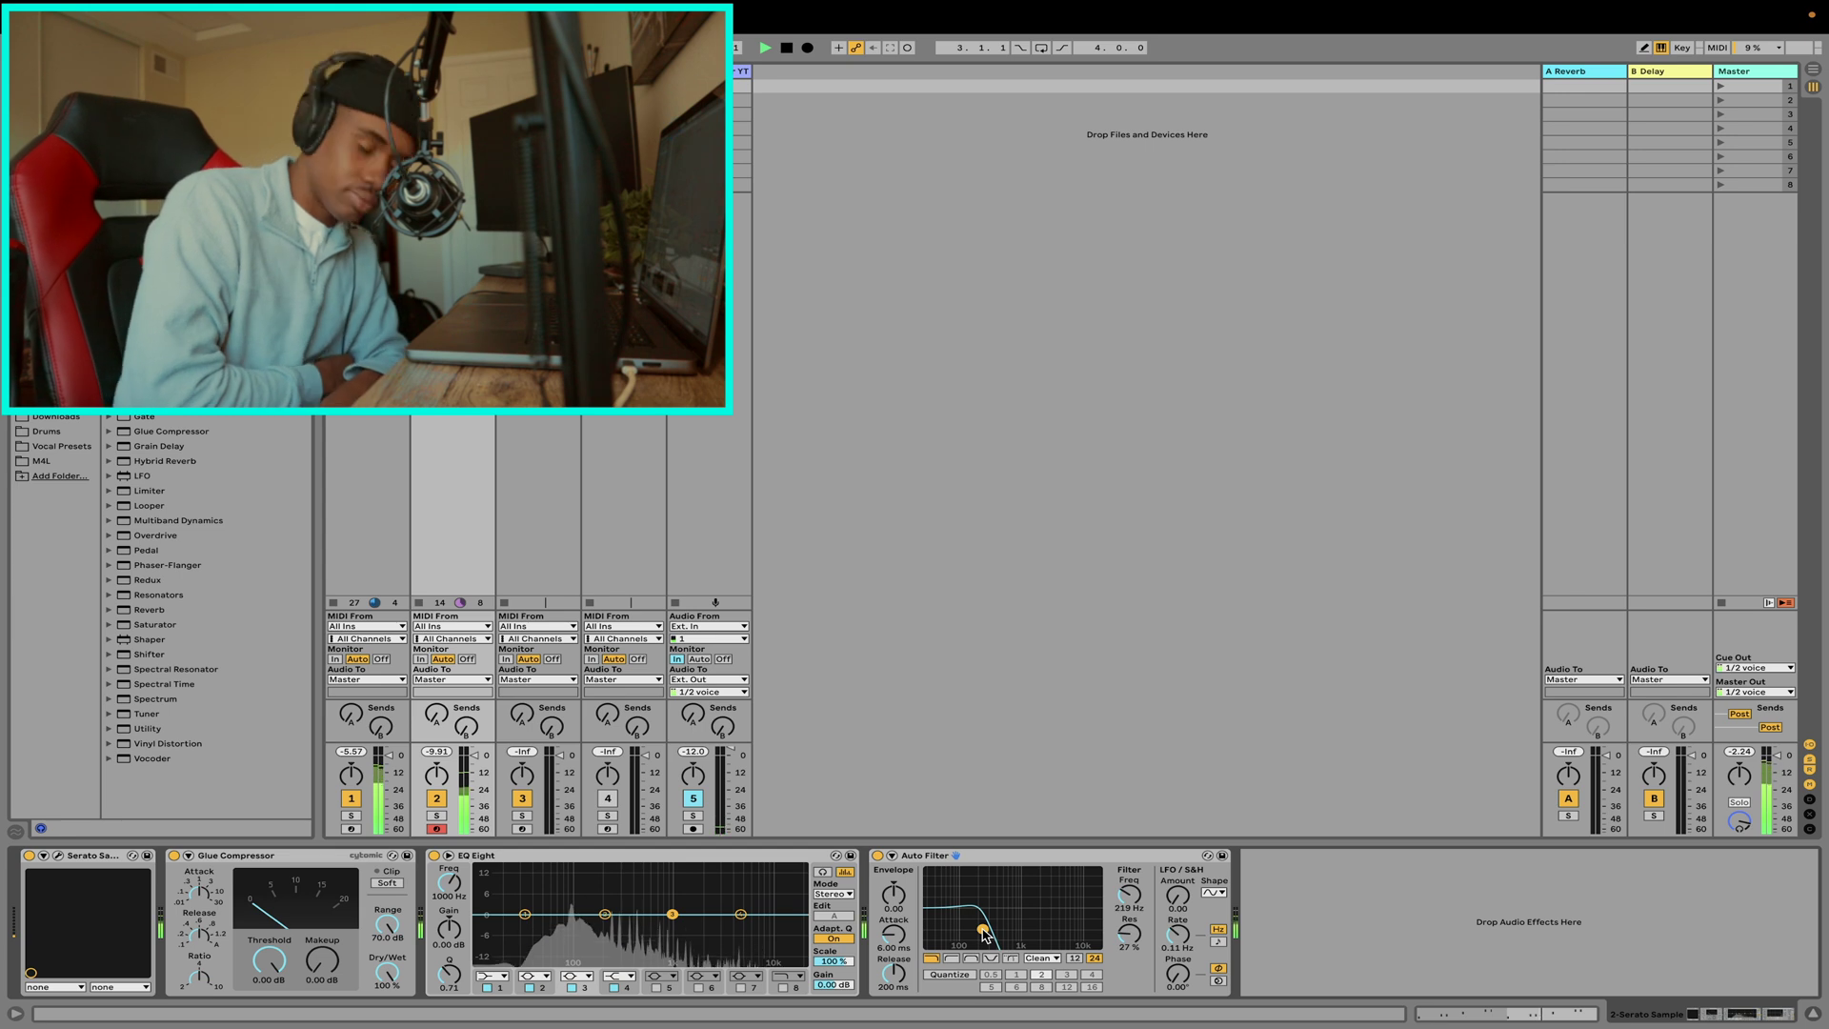
mouse_move(982, 929)
mouse_down()
mouse_move(1025, 906)
mouse_move(981, 926)
mouse_up()
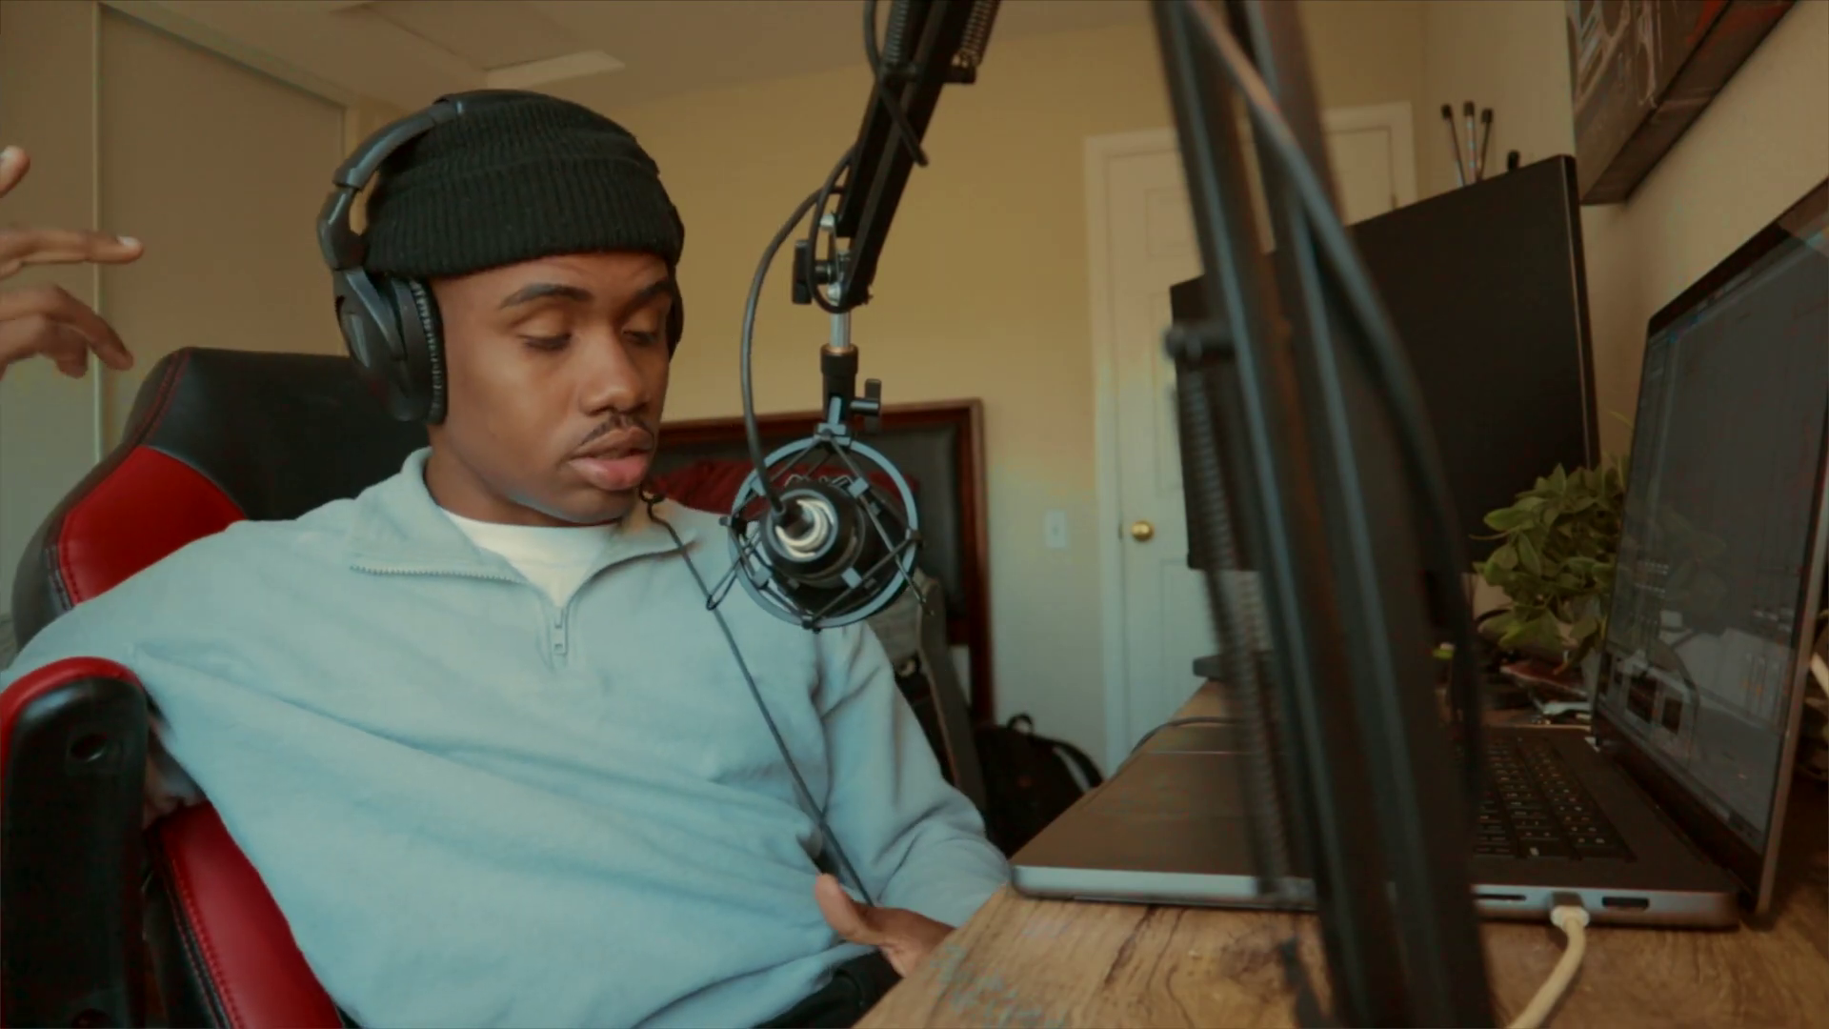